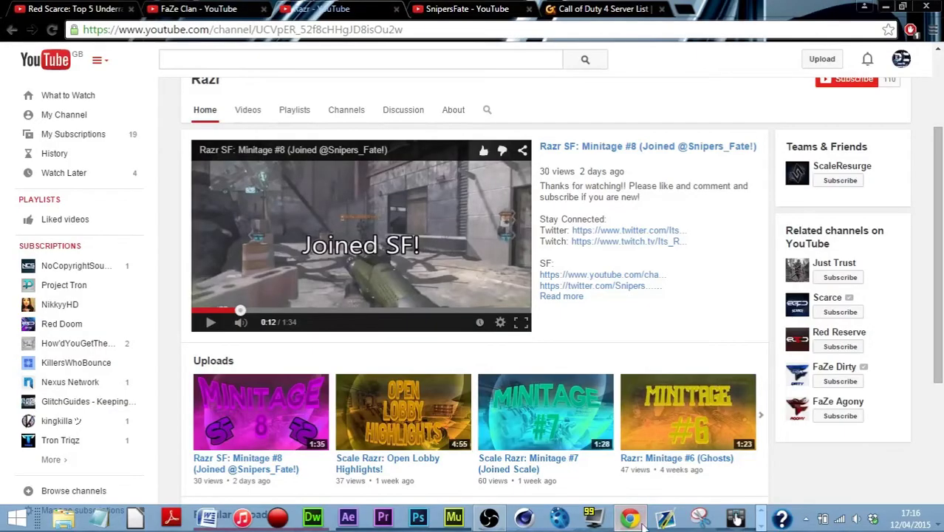
# Step: Close the Razr channel tab and play the Teamtage Trailer - Coming soon video from your own YouTube channel
pyautogui.click(395, 10)
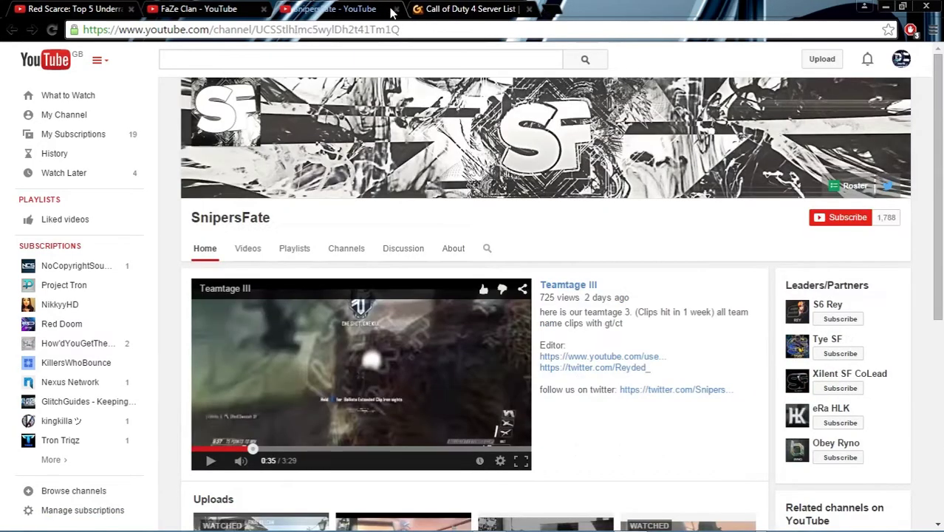
pyautogui.click(92, 117)
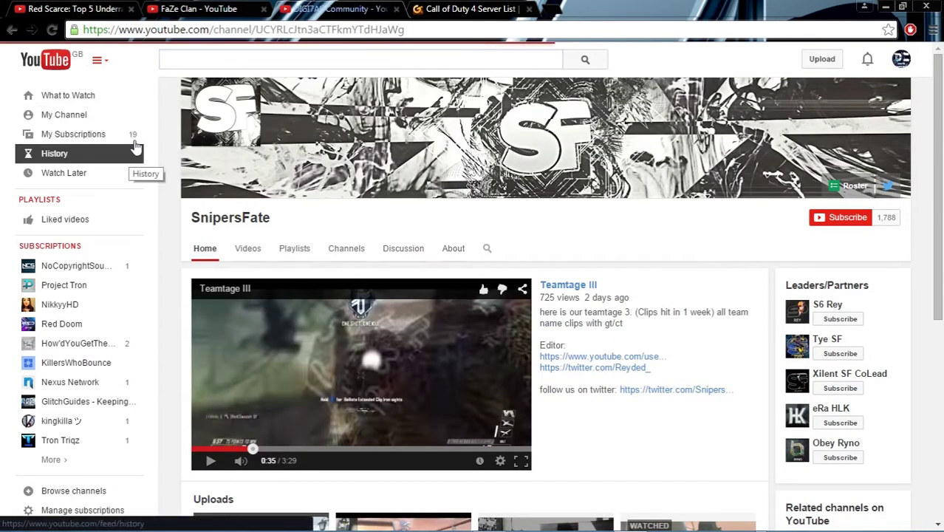
pyautogui.scroll(-4, 299, 307)
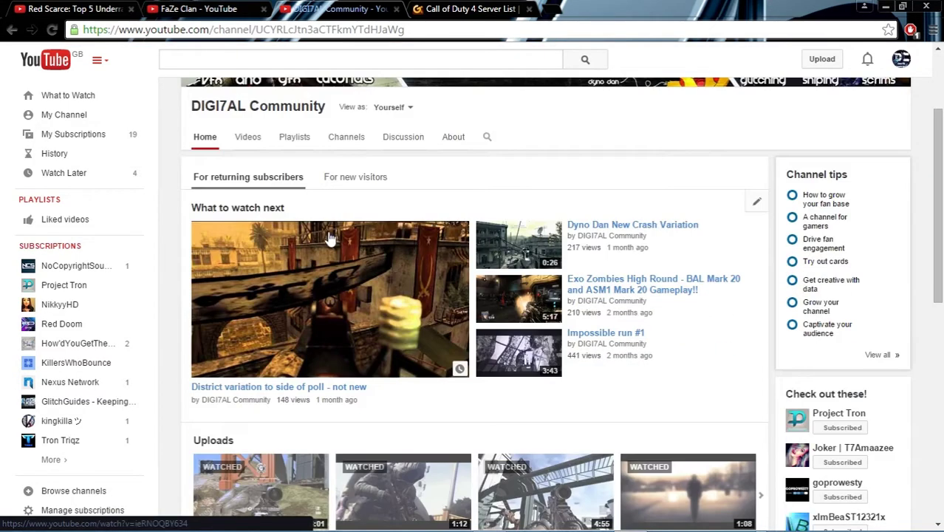
pyautogui.click(399, 366)
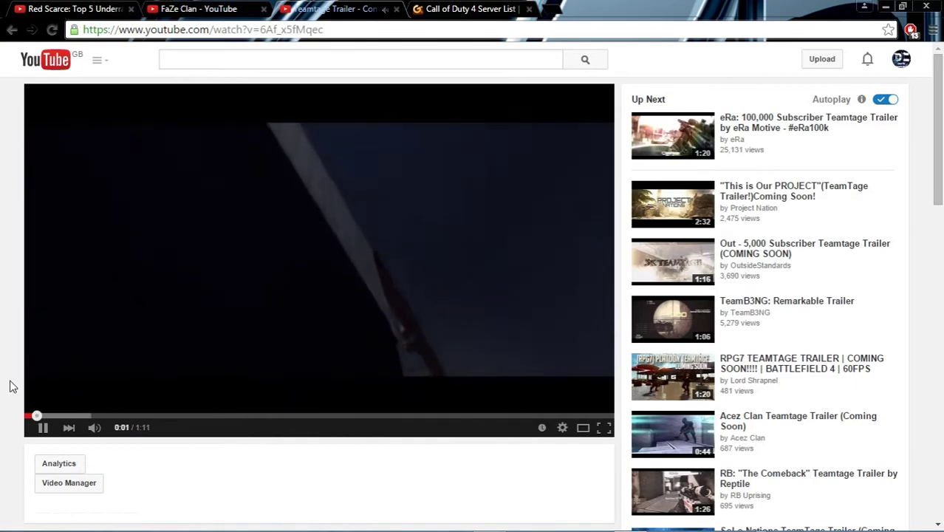
# Step: Skip the trailer ahead to about 0:26 and raise the player volume
pyautogui.click(92, 417)
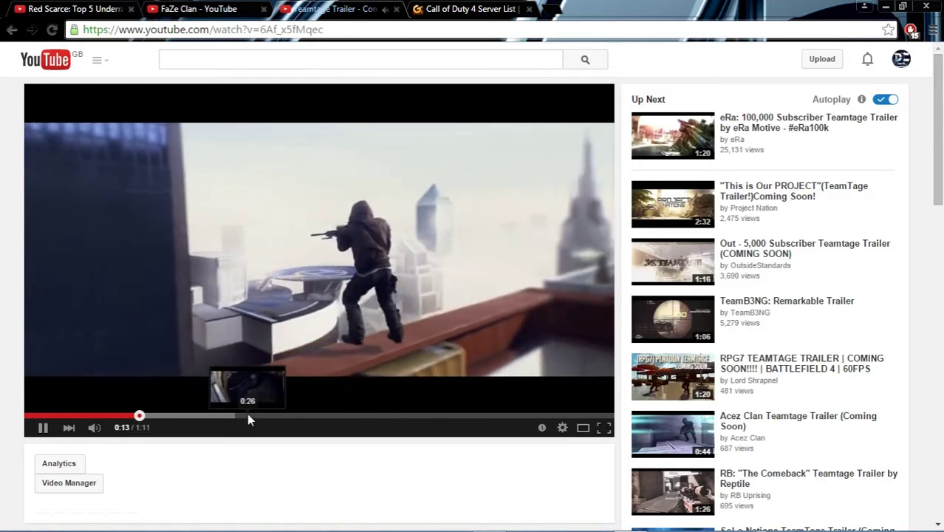
pyautogui.click(248, 416)
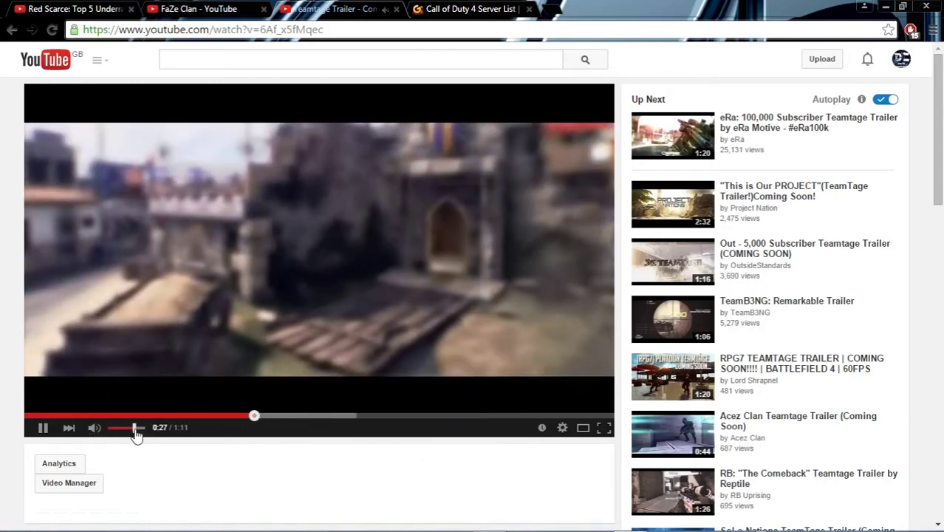
pyautogui.moveTo(134, 428); pyautogui.dragTo(142, 428)
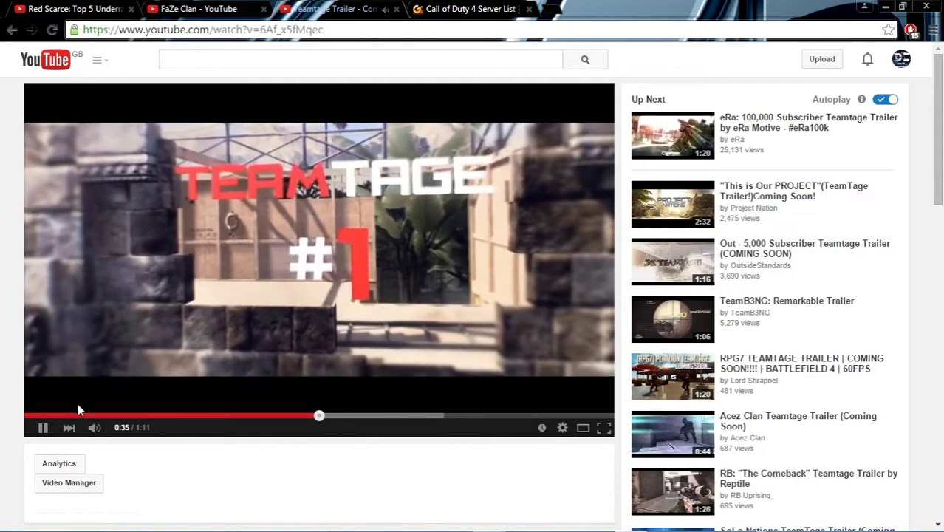
# Step: Rewind the trailer to about 0:27 and replay it with pauses to examine the shattering effect and the Teamtage #1 title
pyautogui.click(270, 415)
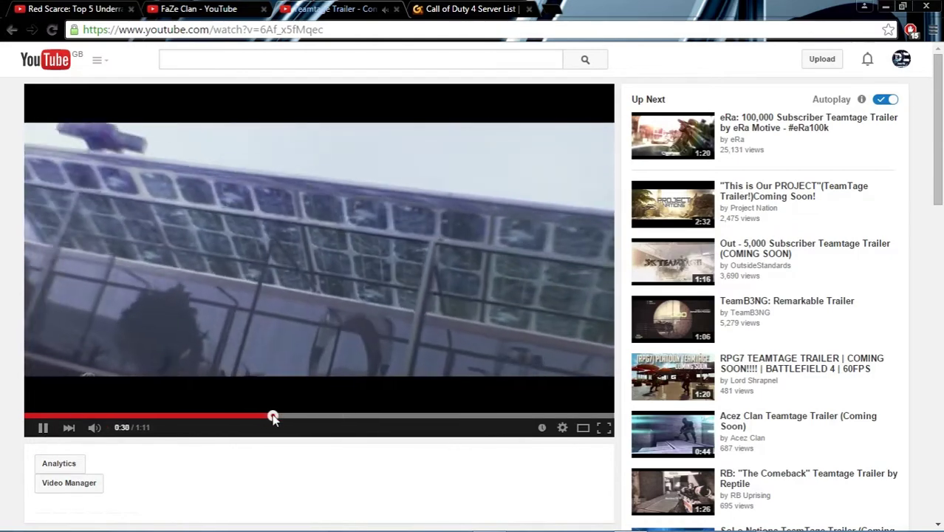
pyautogui.moveTo(273, 416); pyautogui.dragTo(249, 416)
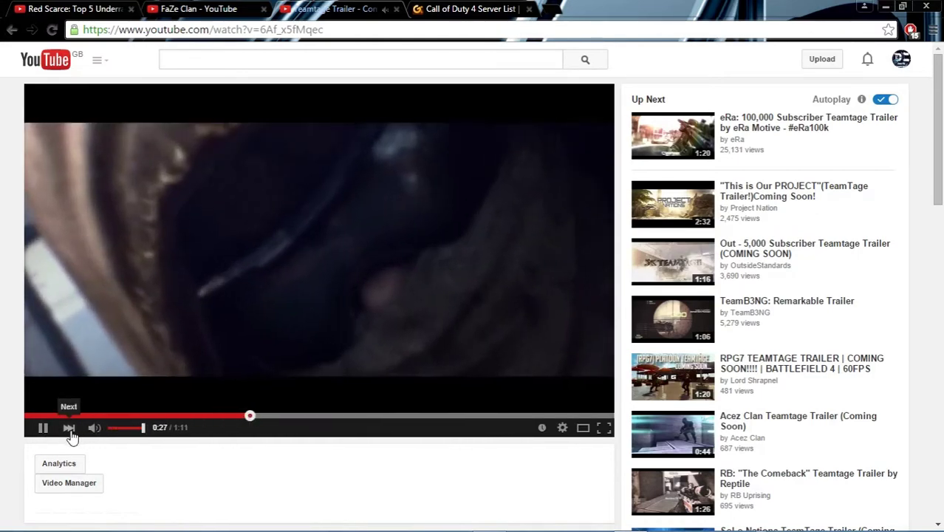
pyautogui.click(44, 428)
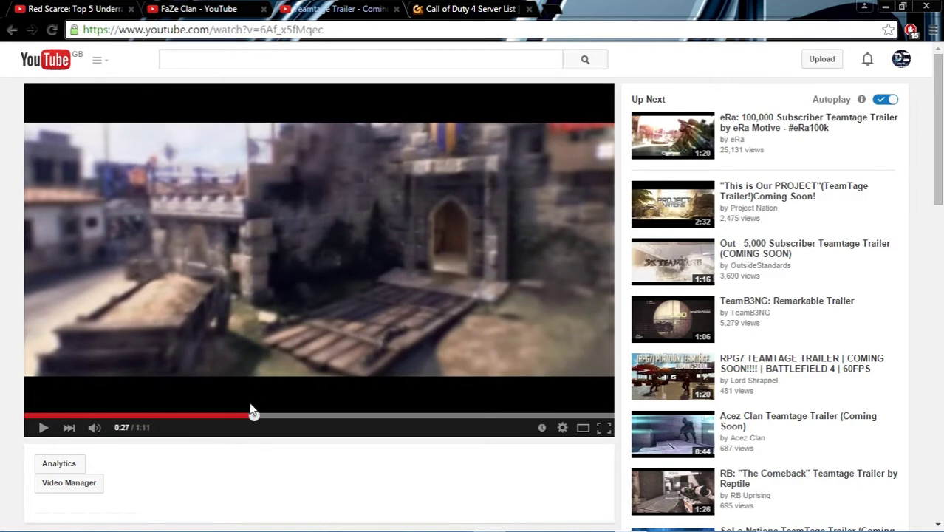
pyautogui.click(46, 429)
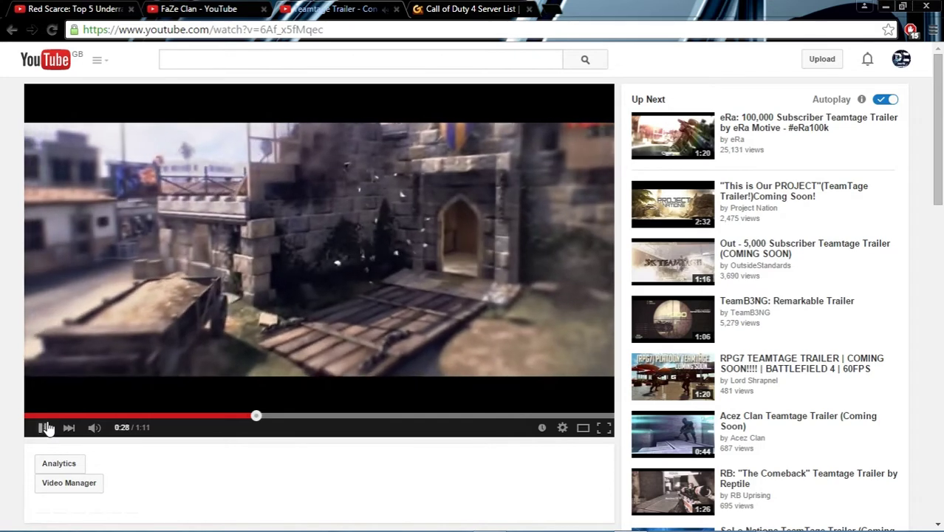
pyautogui.click(46, 429)
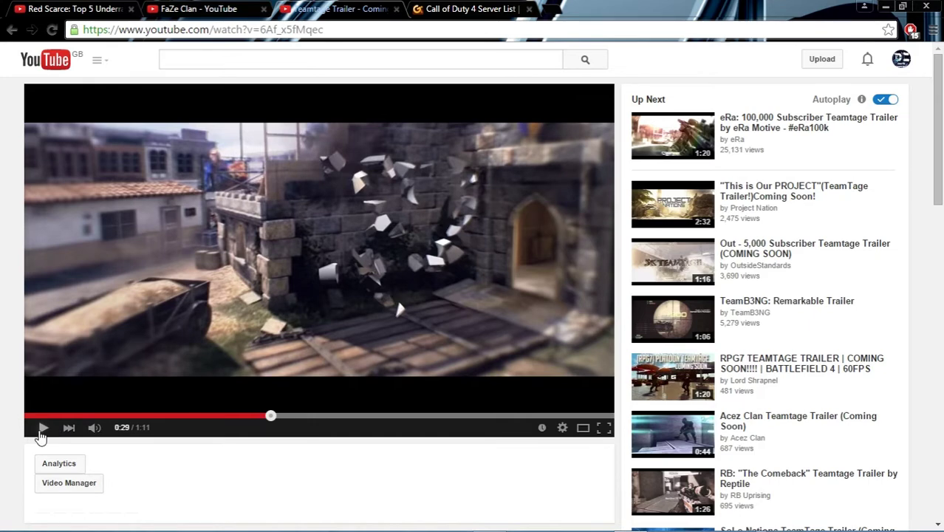
pyautogui.click(41, 435)
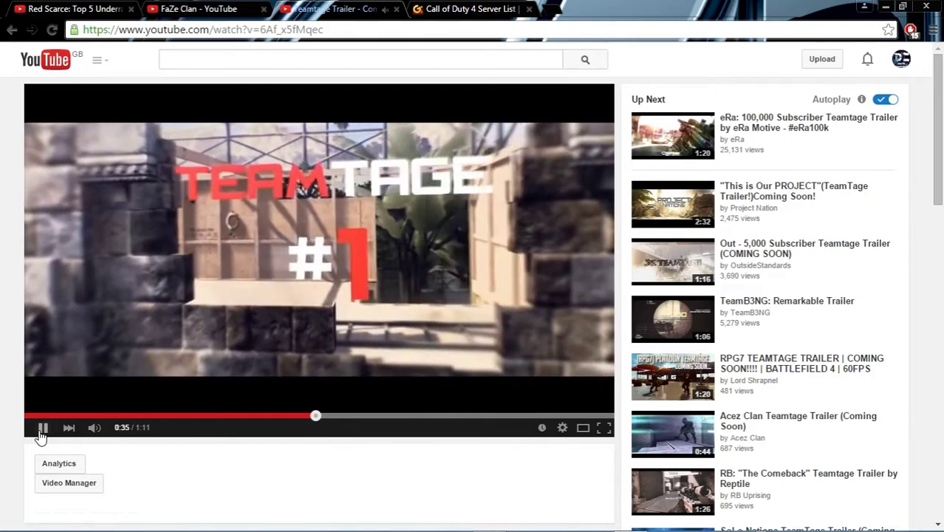
pyautogui.click(42, 430)
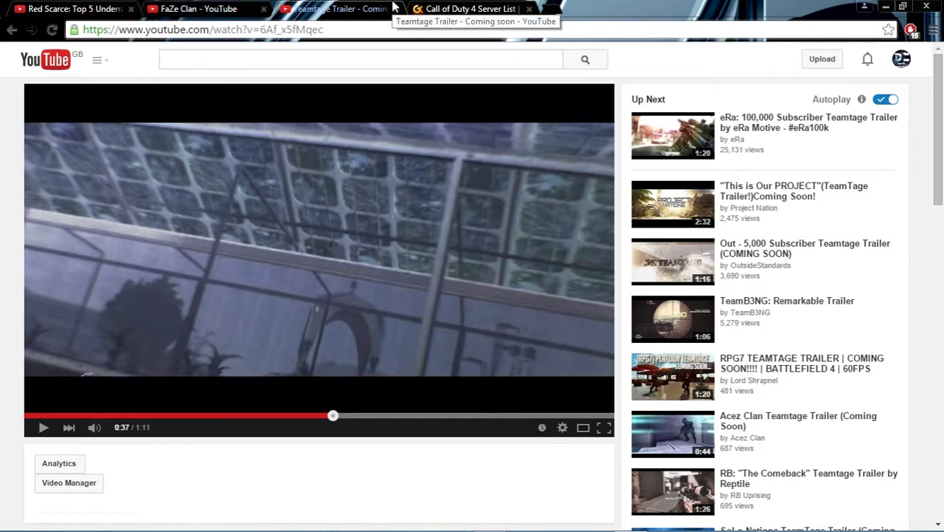
# Step: Close the Teamtage Trailer and Call of Duty 4 Server List tabs and minimise the browser
pyautogui.click(396, 9)
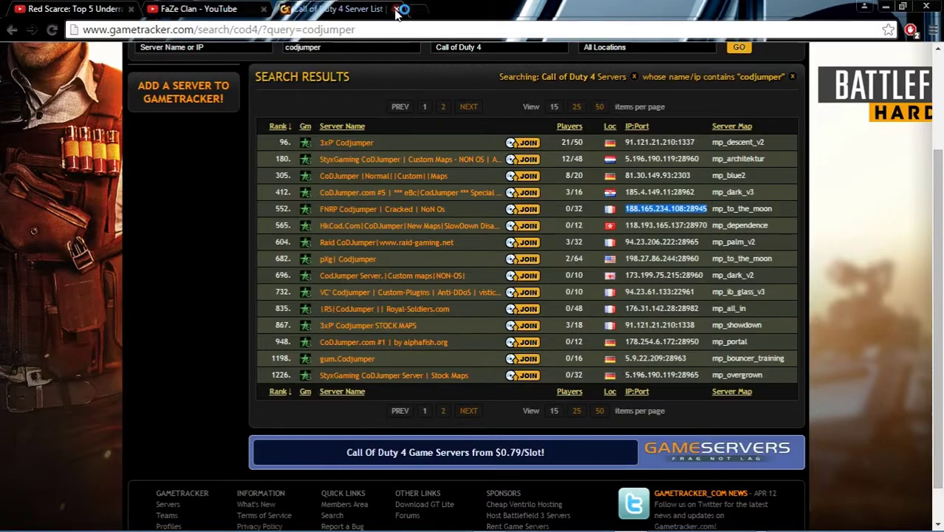
pyautogui.click(397, 9)
pyautogui.click(865, 7)
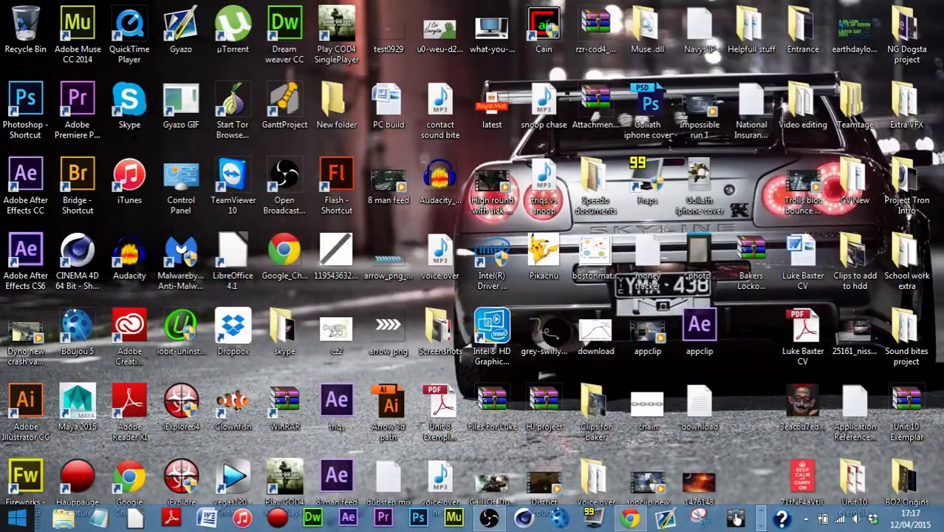
# Step: Switch to File Explorer and open the Extra (F:) drive
pyautogui.click(63, 520)
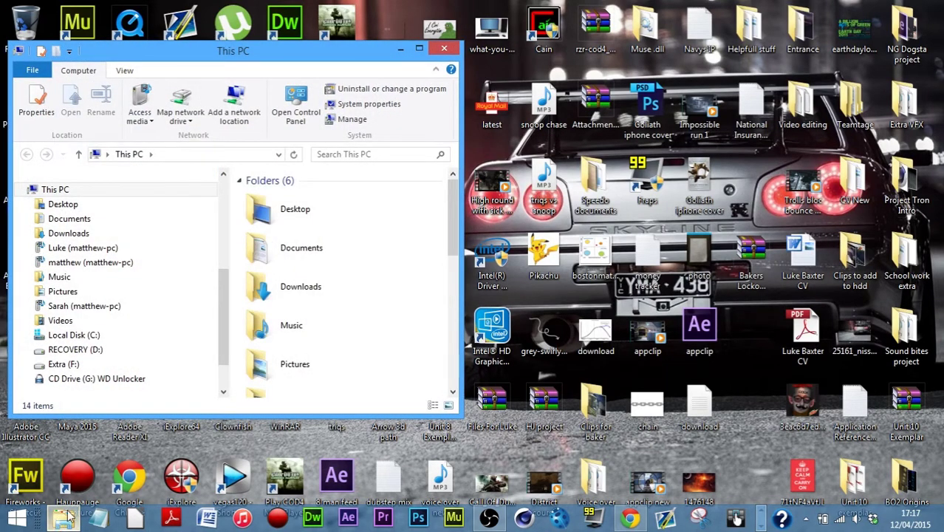
pyautogui.click(64, 365)
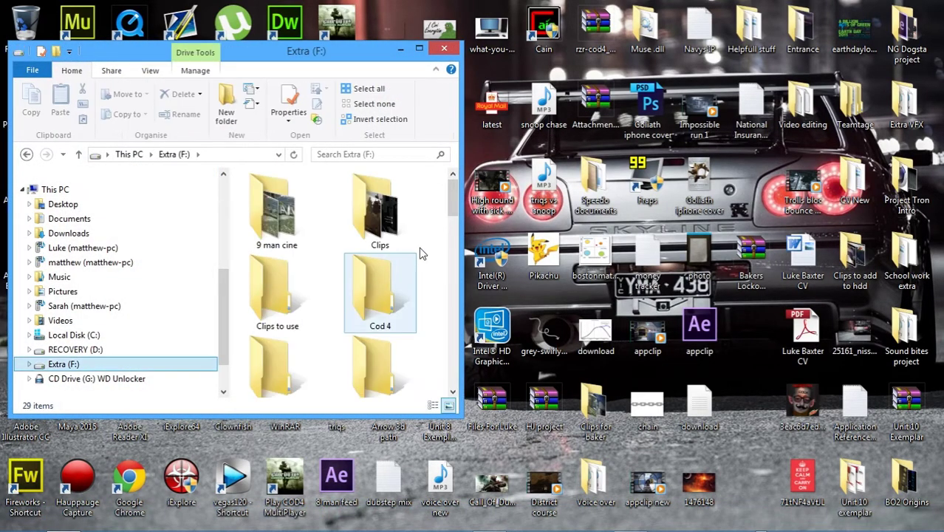
# Step: Switch back to Chrome and open a new browser tab
pyautogui.click(630, 520)
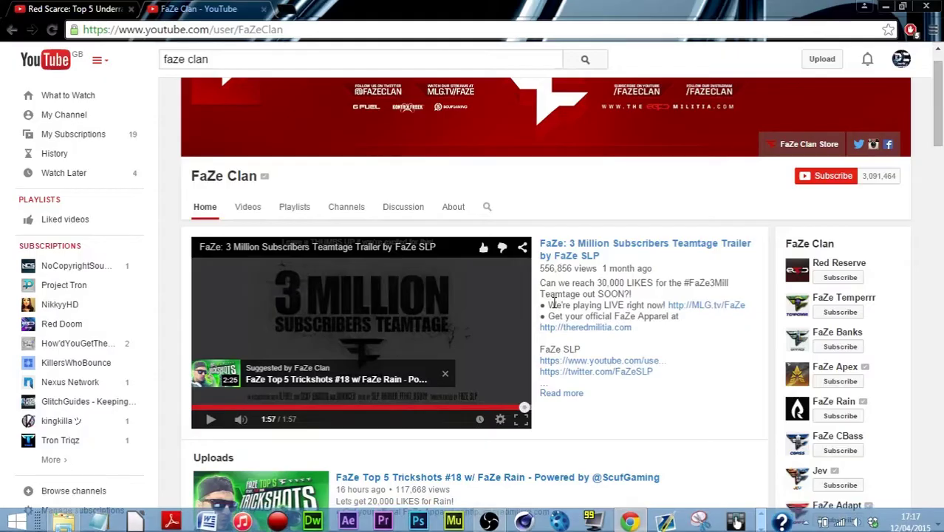
pyautogui.click(290, 8)
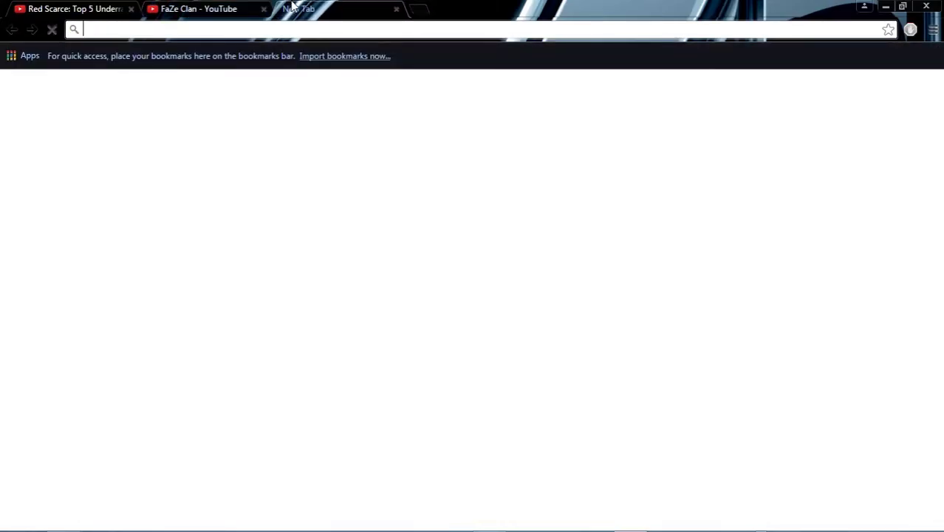
pyautogui.write('weebly')
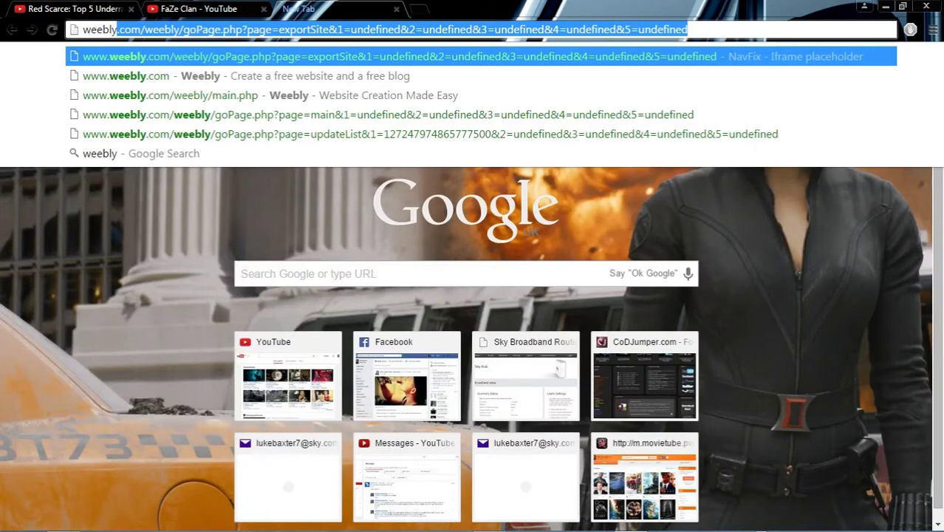
pyautogui.press('Down')
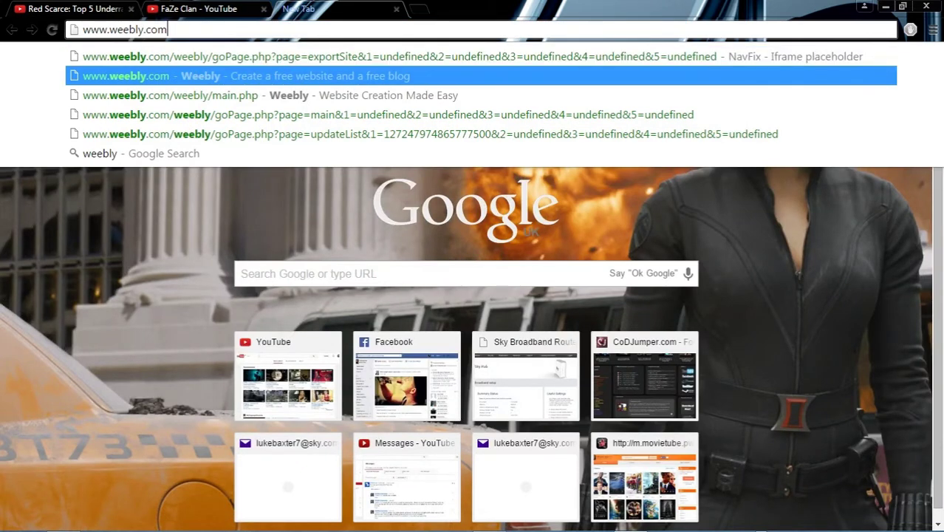
pyautogui.press('Up')
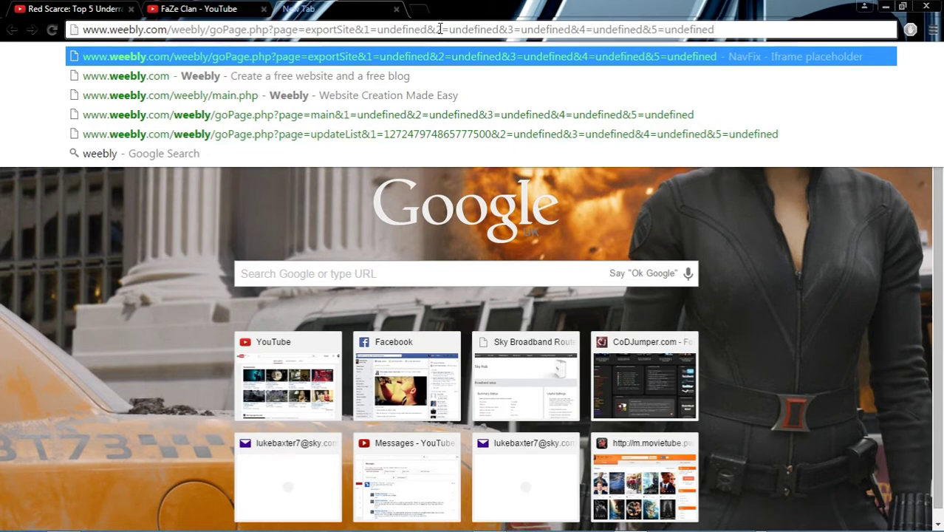
pyautogui.hotkey('ctrl', 'a')
pyautogui.press('BackSpace')
# Step: Go to goliathmanifest.weebly.com and look over its home page
pyautogui.write('goliat')
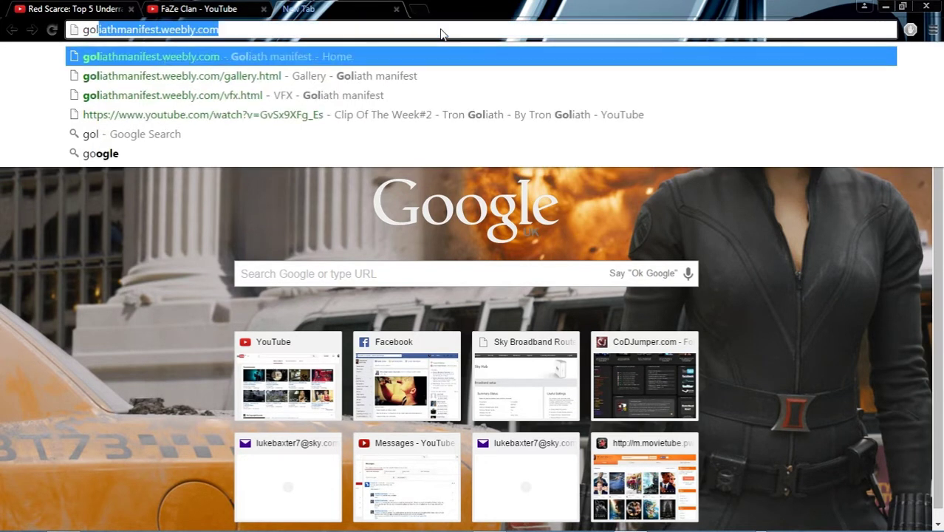
pyautogui.press('Return')
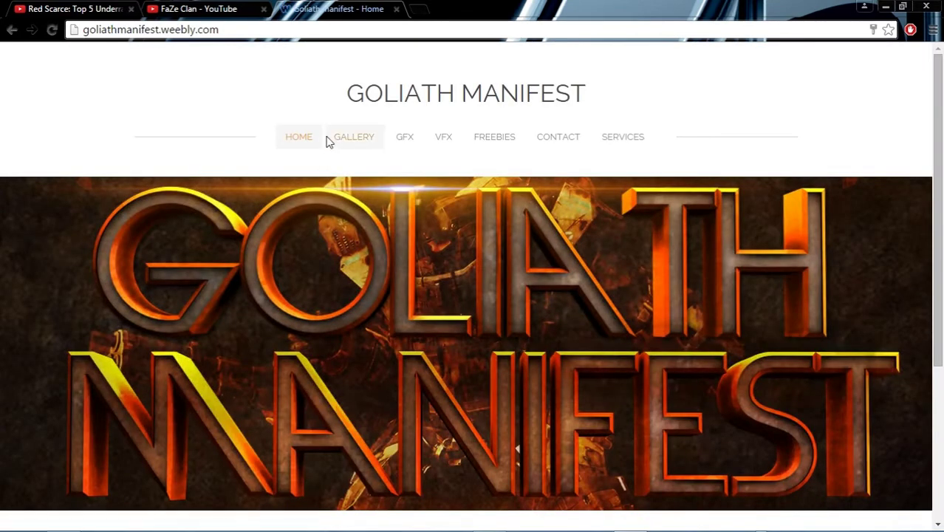
pyautogui.scroll(-3, 344, 211)
pyautogui.scroll(3, 361, 309)
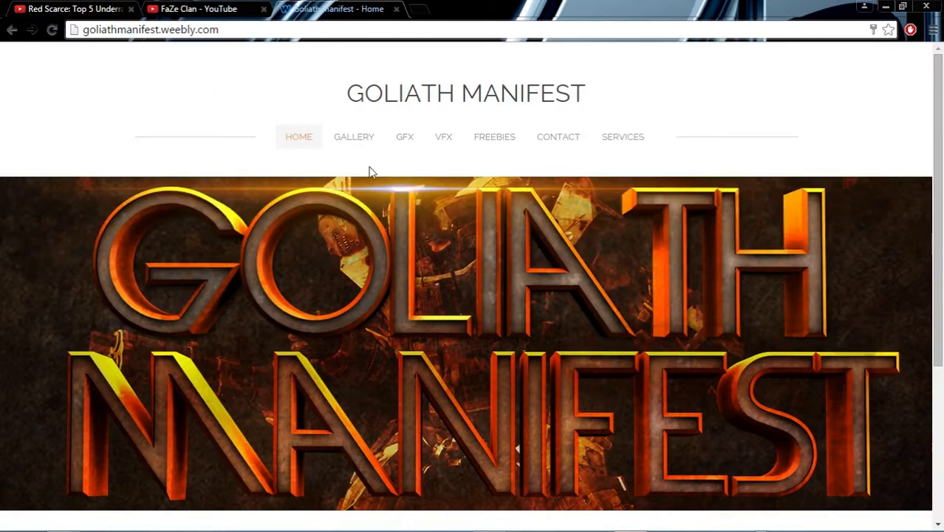
# Step: Open the website's Gallery page and view the Crook and Digital Community artwork at large size
pyautogui.click(365, 142)
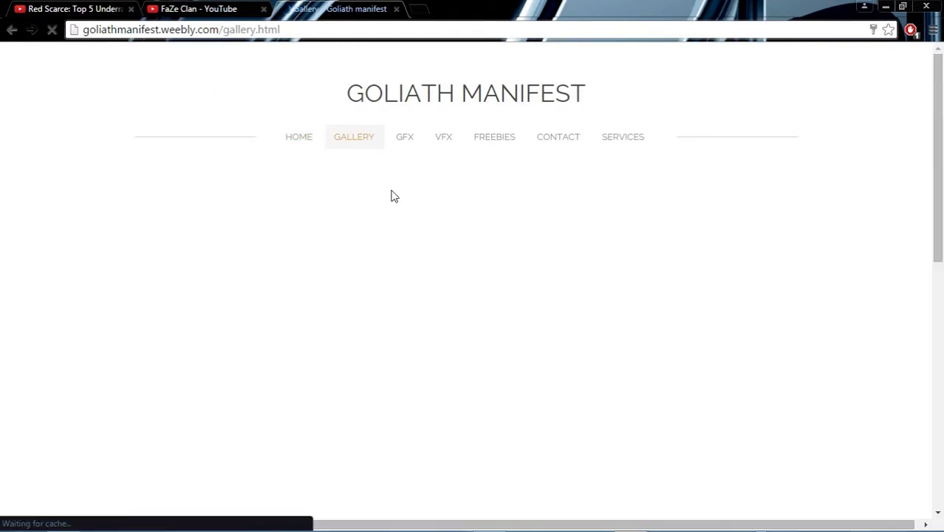
pyautogui.scroll(-5, 396, 253)
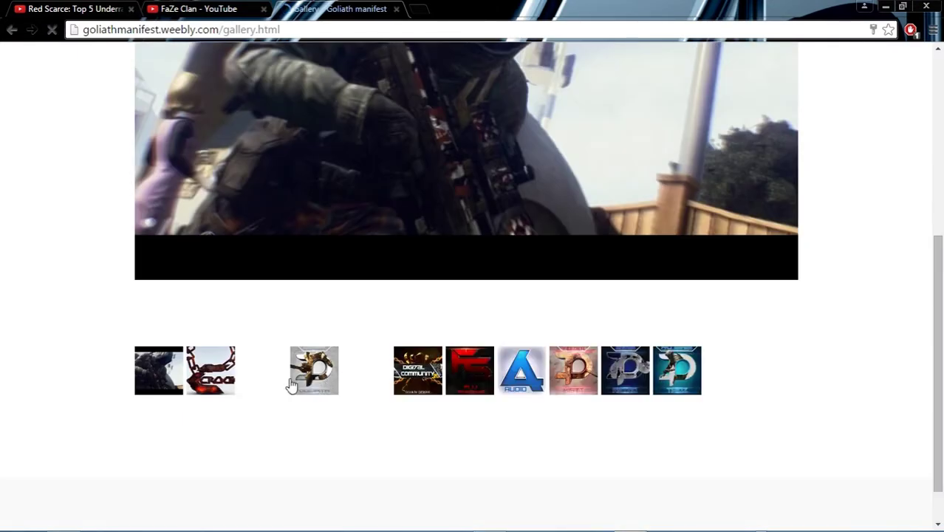
pyautogui.click(227, 380)
pyautogui.scroll(5, 301, 370)
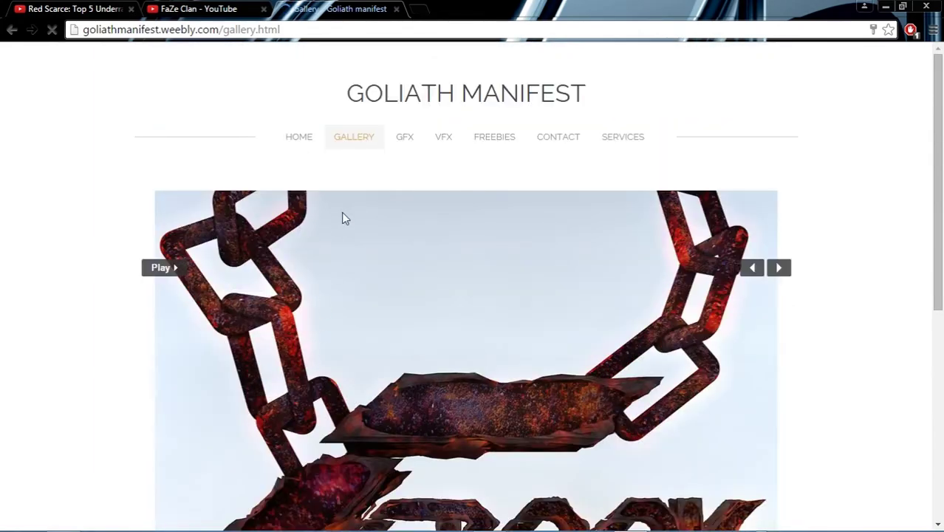
pyautogui.scroll(-5, 285, 322)
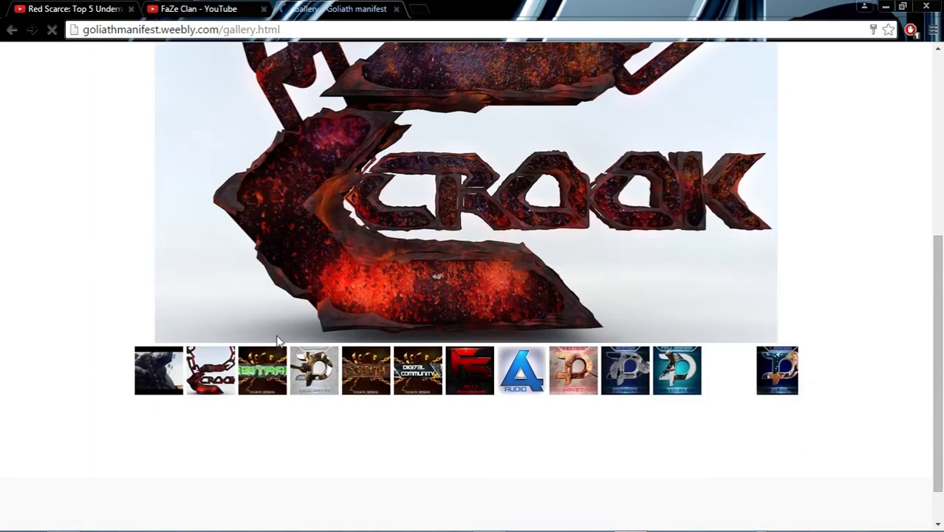
pyautogui.click(431, 375)
pyautogui.scroll(5, 421, 379)
pyautogui.scroll(1, 413, 387)
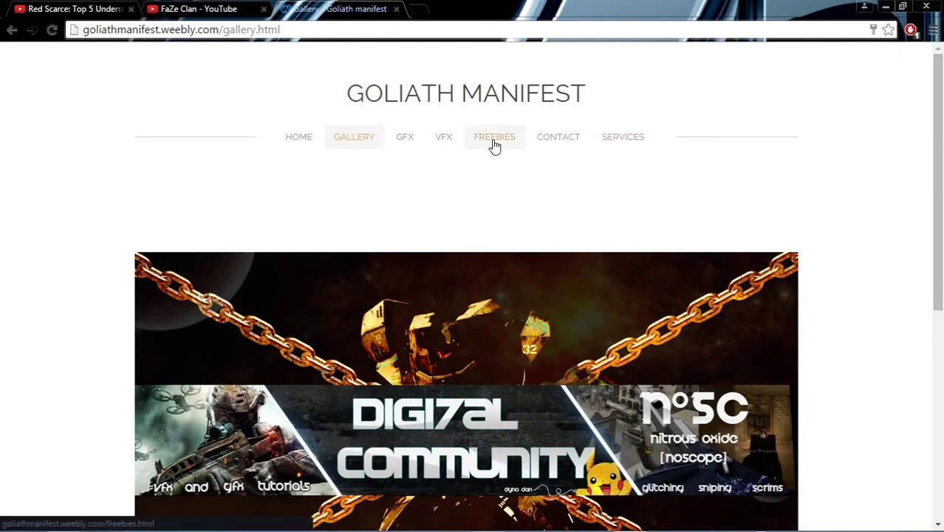
# Step: Open the website's VFX page and look over its embedded video content
pyautogui.click(444, 140)
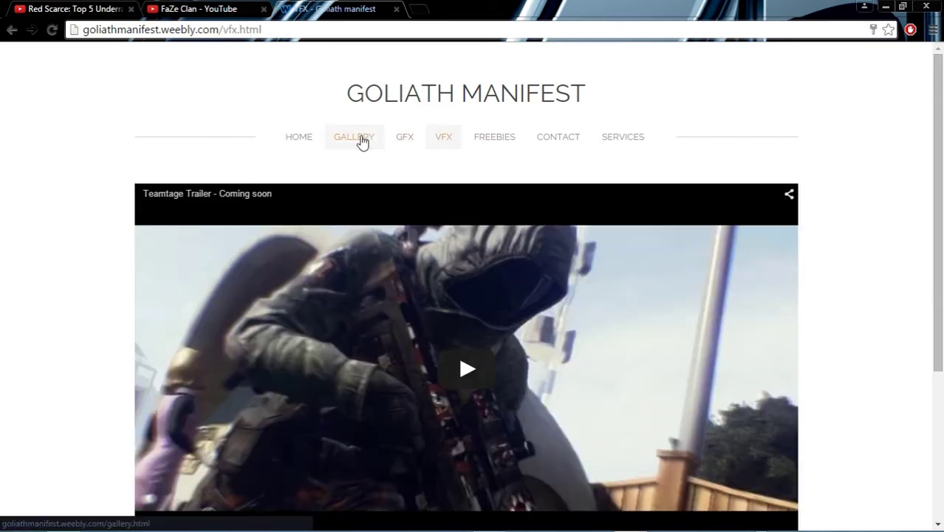
pyautogui.scroll(-3, 361, 141)
pyautogui.scroll(3, 362, 130)
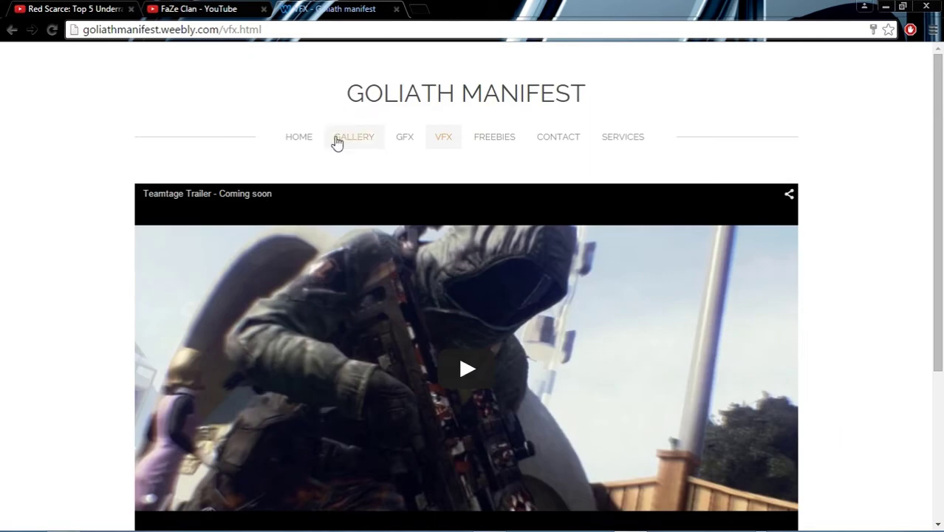
# Step: Return to the Goliath Manifest home page and look through it
pyautogui.click(304, 144)
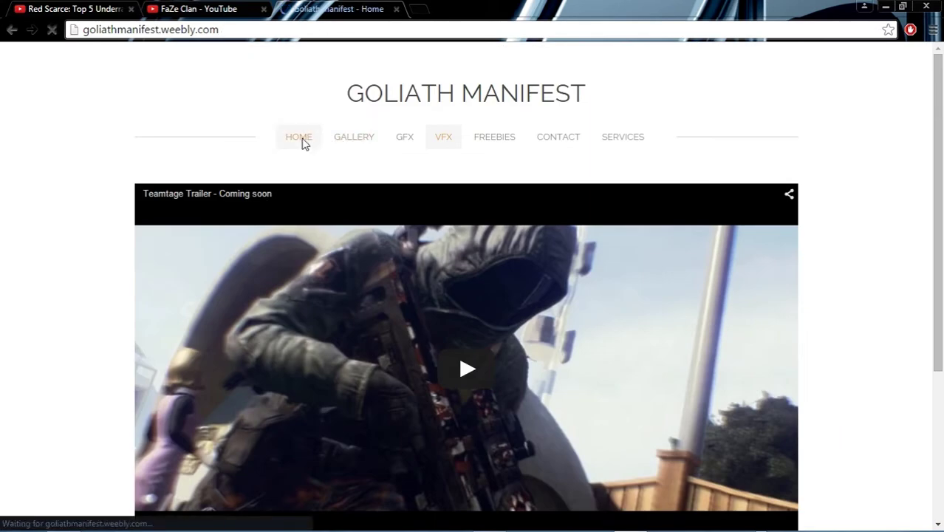
pyautogui.scroll(-3, 361, 153)
pyautogui.scroll(3, 372, 207)
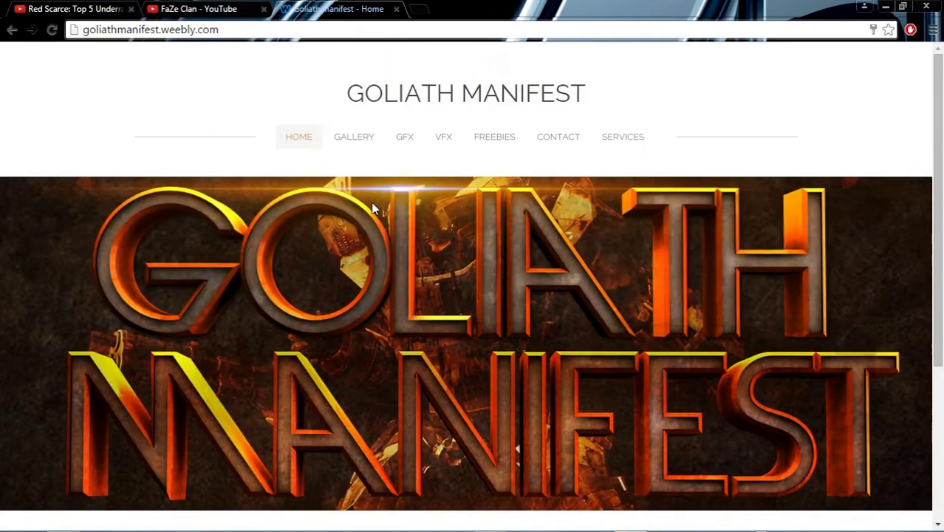
# Step: Minimize the browser and the Extra (F:) folder window to show the desktop
pyautogui.click(887, 5)
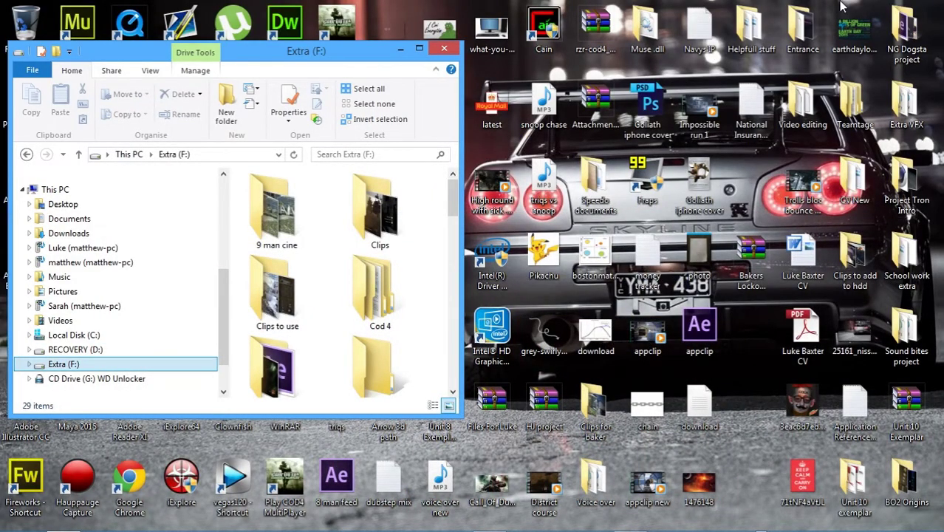
pyautogui.moveTo(448, 194)
pyautogui.mouseDown()
pyautogui.moveTo(448, 244)
pyautogui.moveTo(450, 201)
pyautogui.mouseUp()
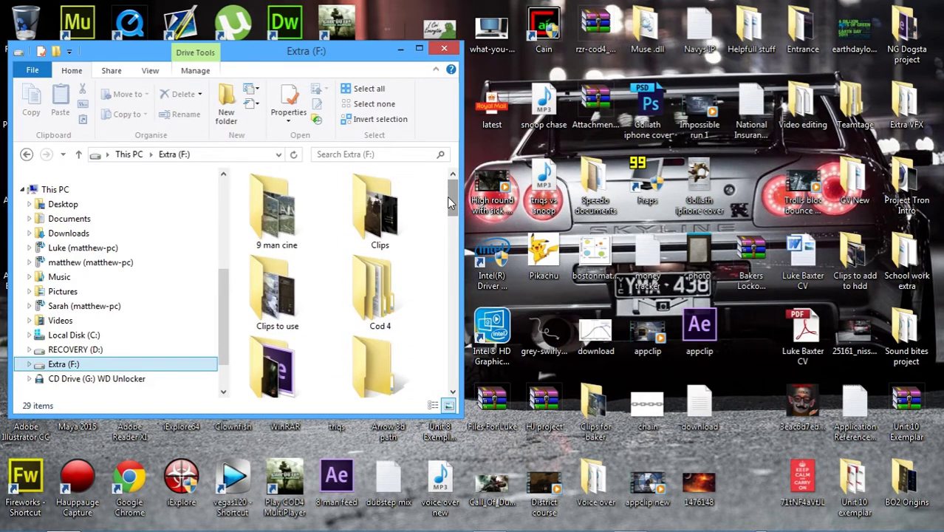
pyautogui.click(399, 50)
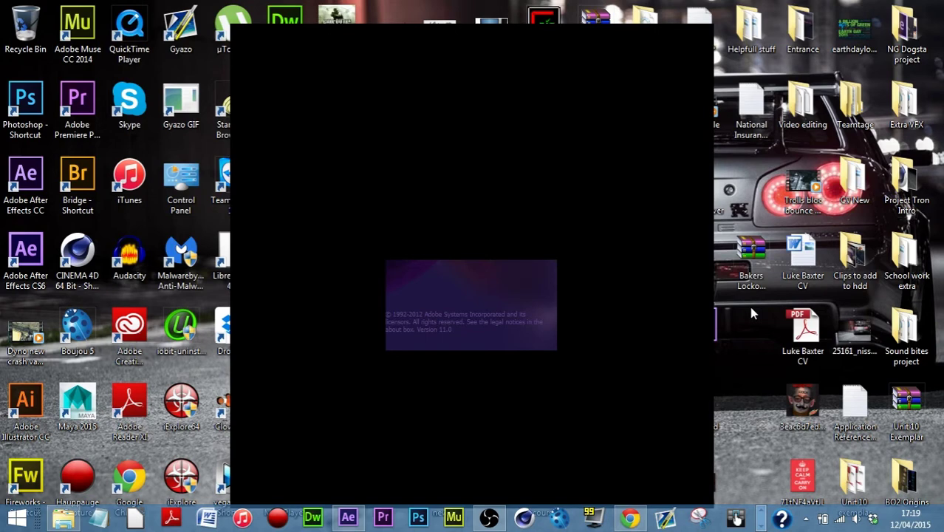
# Step: Open the Cinematics for teamtage folder inside the desktop's Teamtage folder and play the Studio cine big video
pyautogui.doubleClick(854, 107)
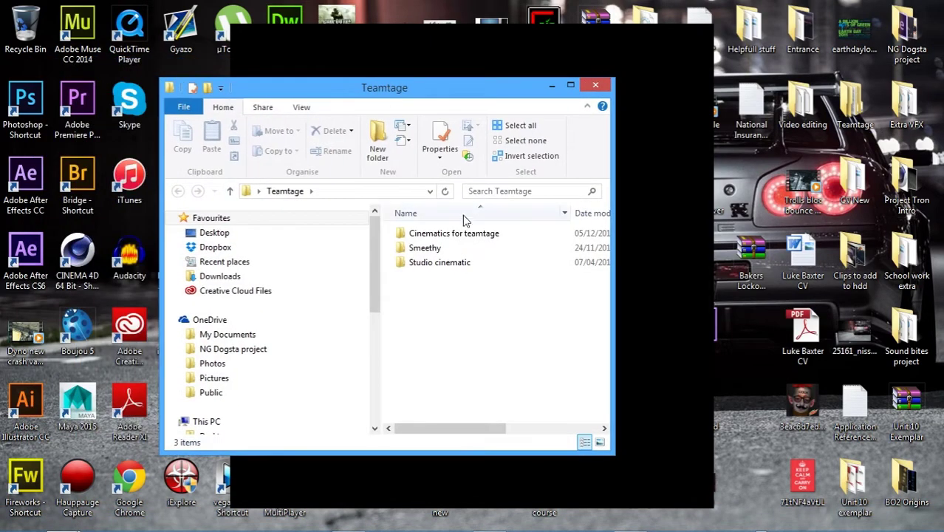
pyautogui.doubleClick(466, 215)
pyautogui.scroll(-2, 488, 284)
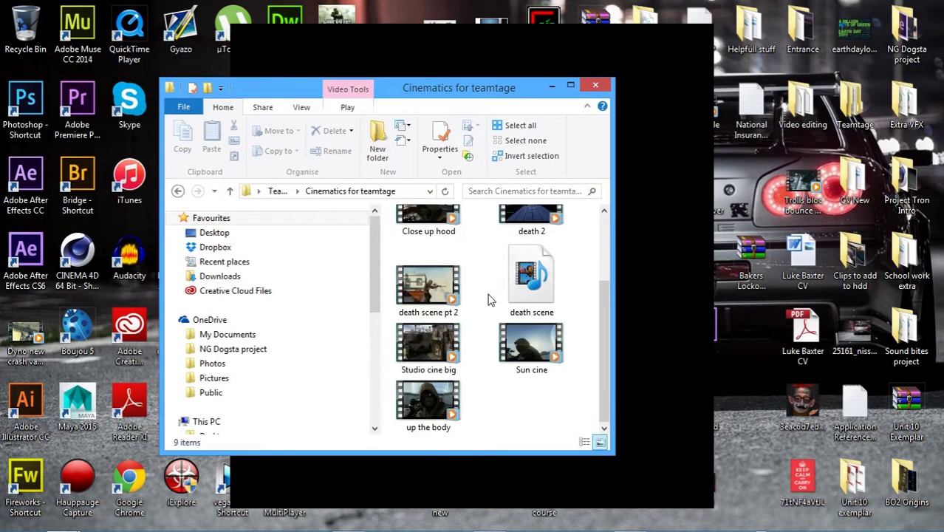
pyautogui.click(432, 353)
pyautogui.moveTo(456, 86); pyautogui.dragTo(412, 116)
pyautogui.click(655, 30)
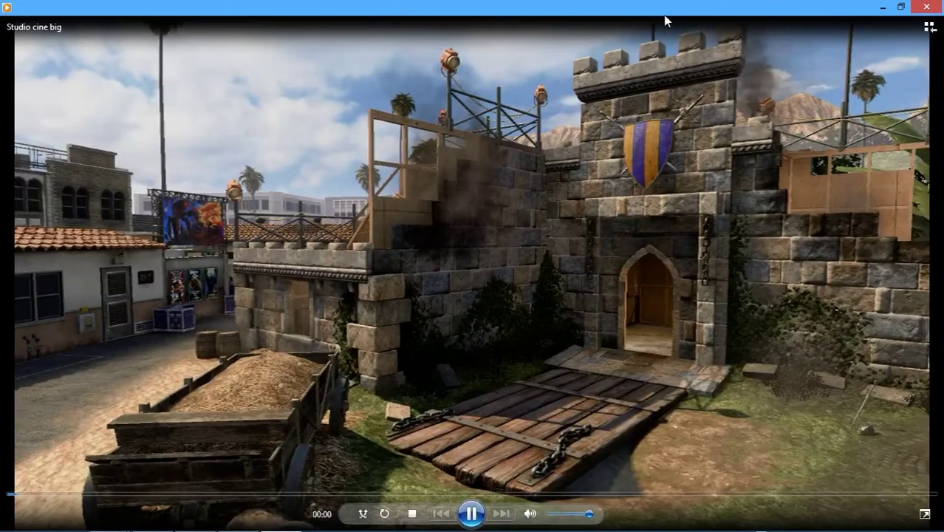
# Step: Shrink the video player to a small window, watch the Studio cine big clip, and close the player
pyautogui.click(901, 7)
pyautogui.click(447, 501)
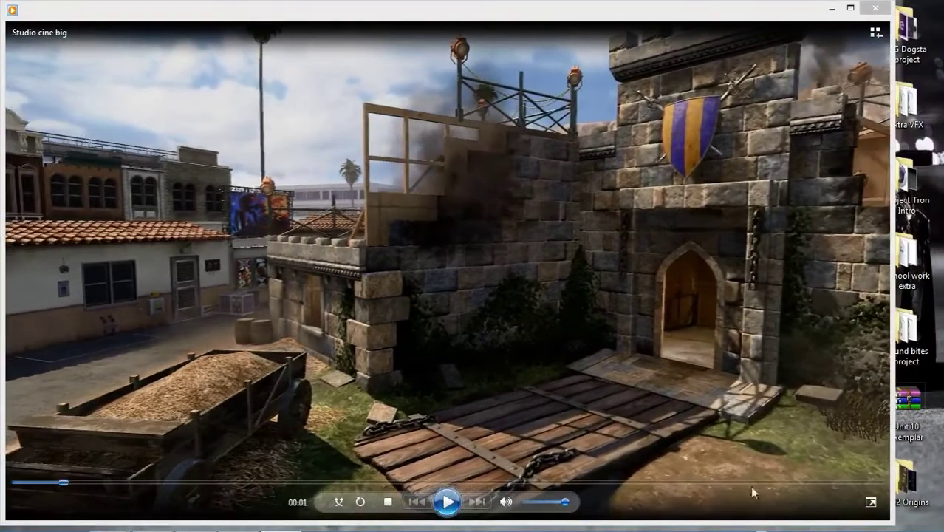
pyautogui.moveTo(894, 526); pyautogui.dragTo(341, 264)
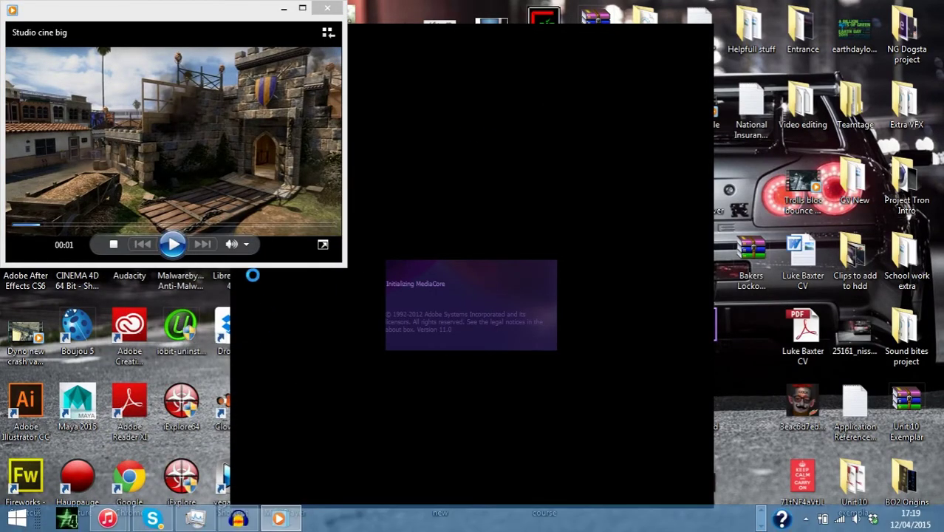
pyautogui.click(171, 244)
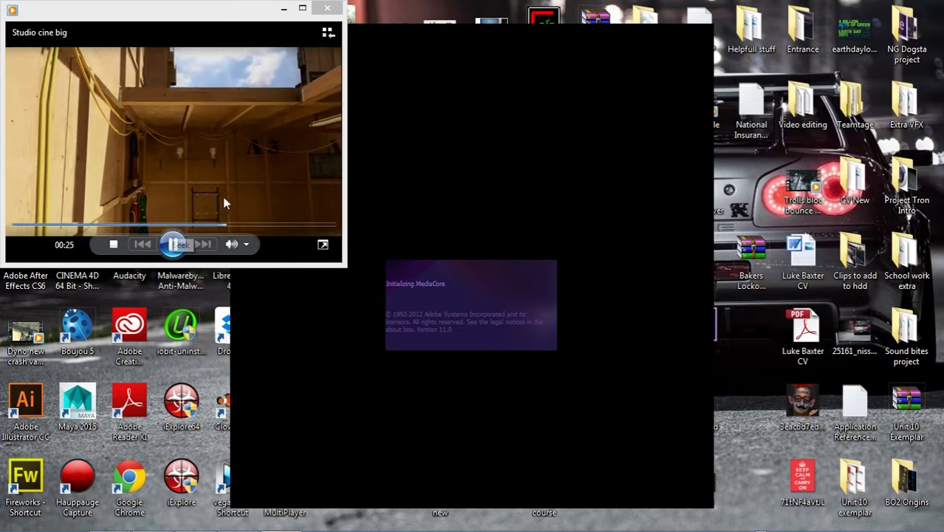
pyautogui.click(328, 9)
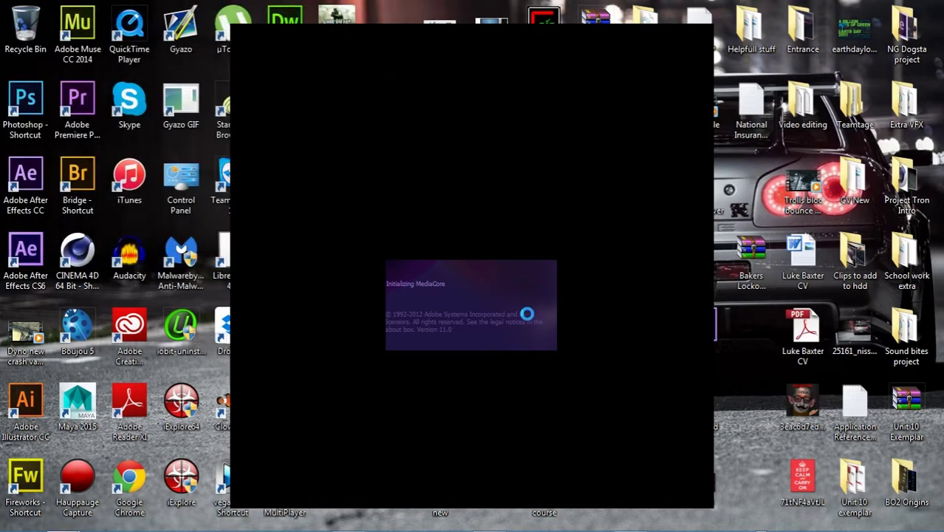
# Step: Open the Sequence folder within the Teamtage folder's Studio cinematic subfolder
pyautogui.moveTo(736, 518)
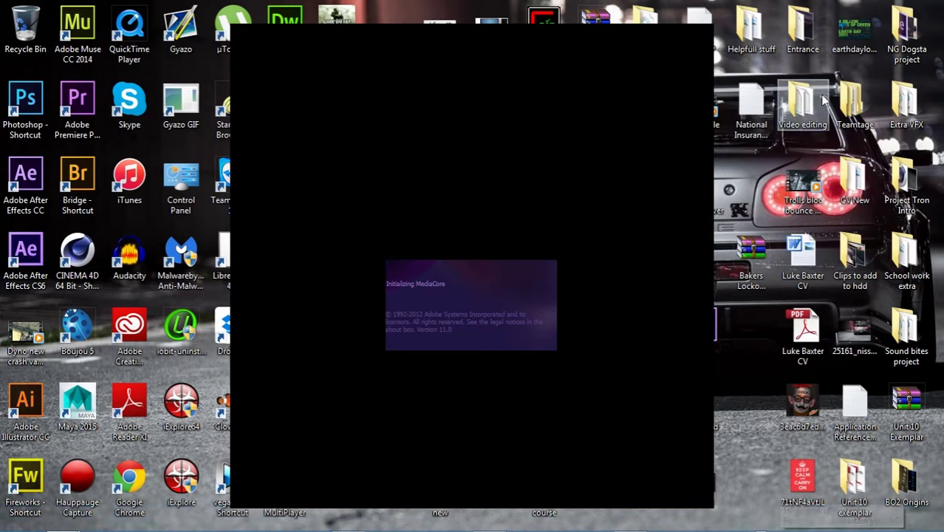
pyautogui.doubleClick(853, 104)
pyautogui.moveTo(413, 137); pyautogui.dragTo(826, 125)
pyautogui.click(772, 270)
pyautogui.doubleClick(772, 271)
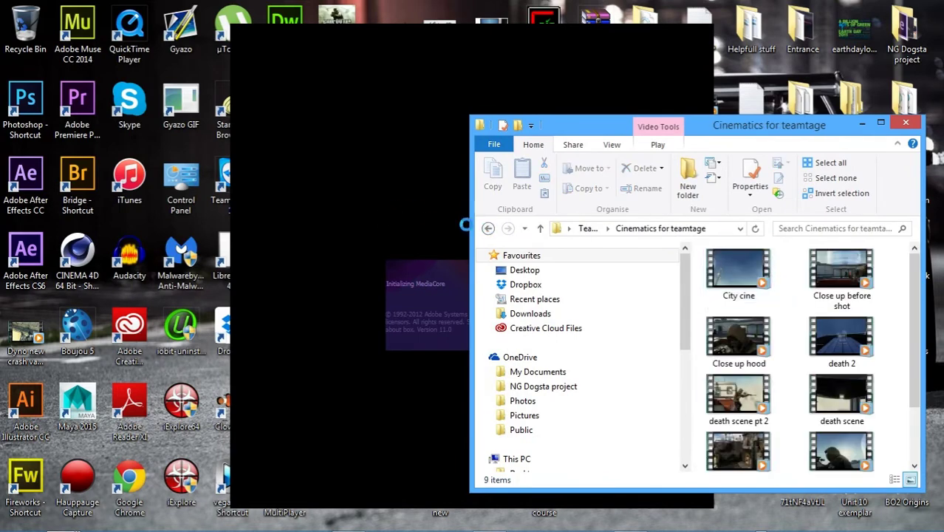
pyautogui.click(489, 228)
pyautogui.doubleClick(736, 301)
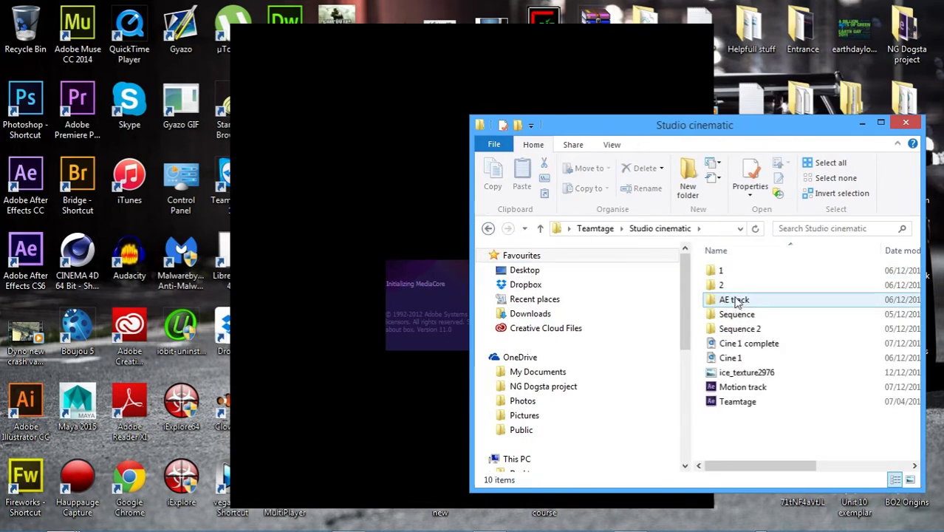
pyautogui.click(739, 314)
pyautogui.doubleClick(740, 314)
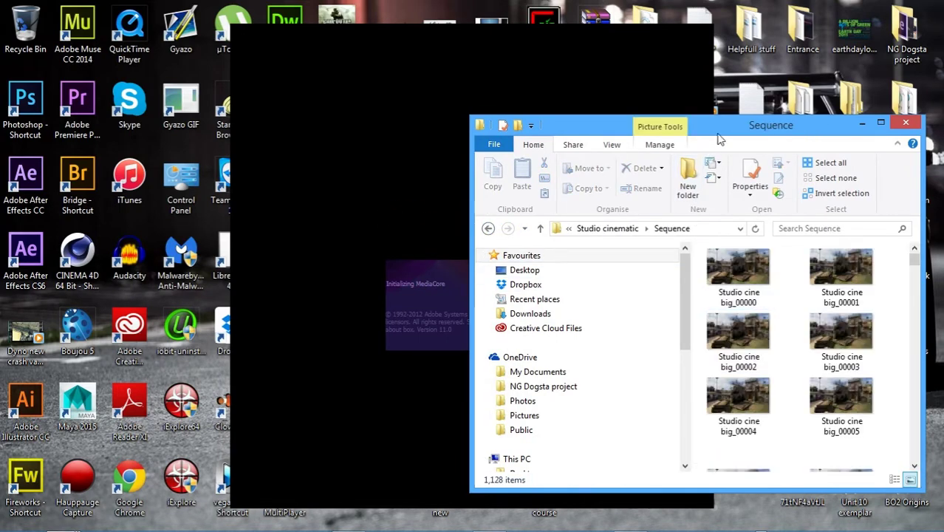
# Step: Look through the Studio cine big image sequence to its last frames and close the folder window
pyautogui.moveTo(715, 132); pyautogui.dragTo(589, 93)
pyautogui.moveTo(789, 210); pyautogui.dragTo(789, 423)
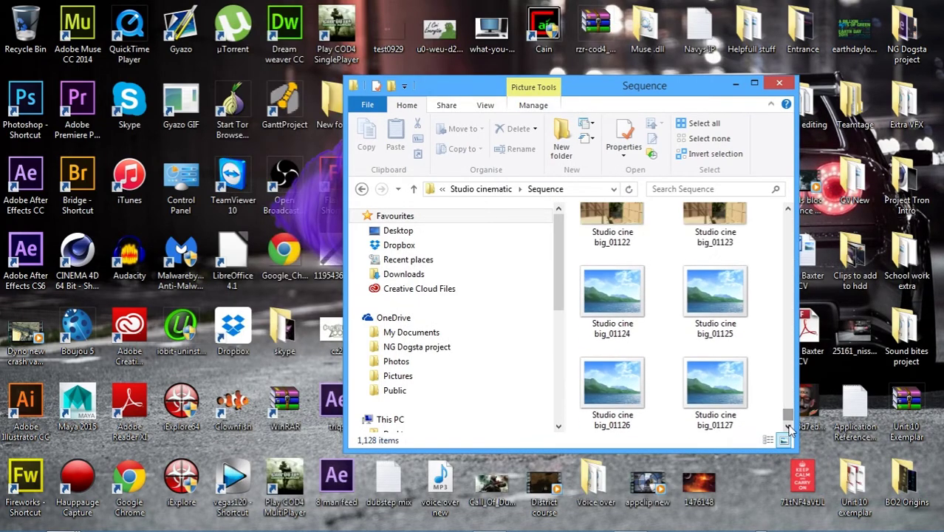
pyautogui.scroll(3, 715, 311)
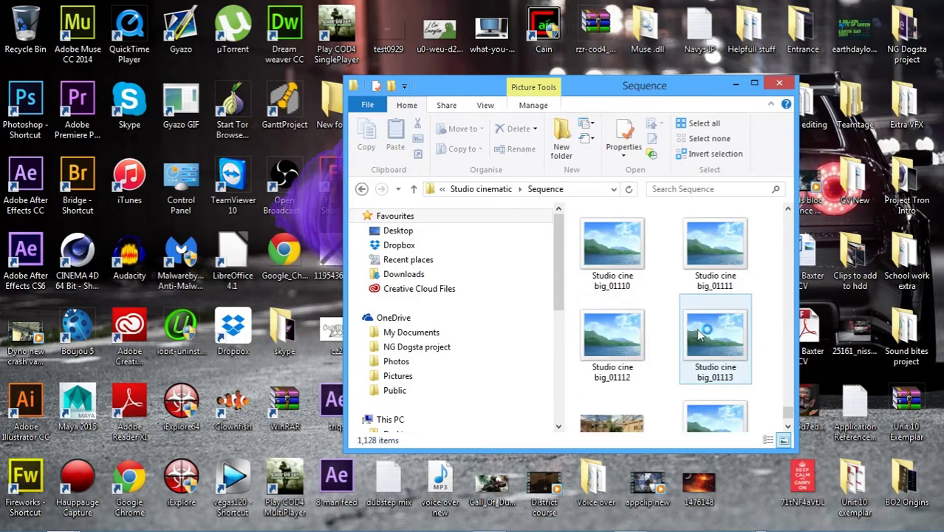
pyautogui.click(779, 83)
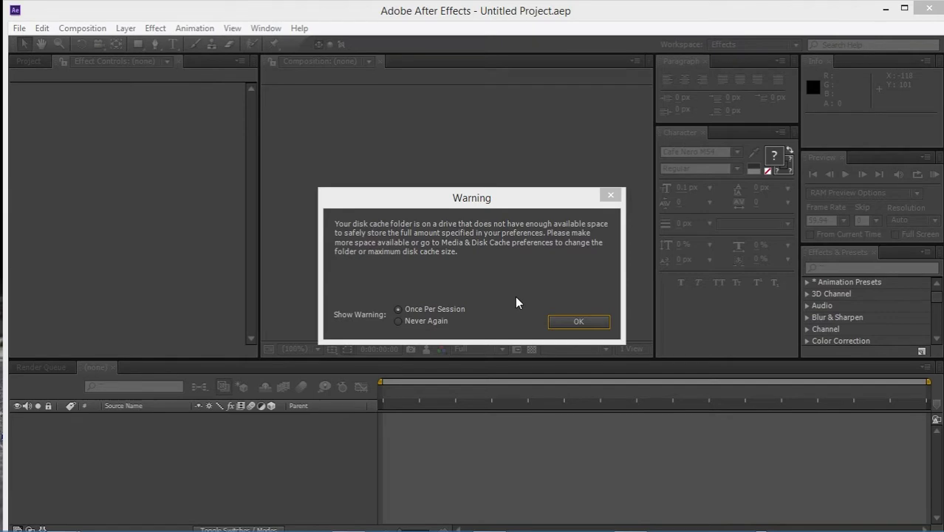
# Step: Dismiss the After Effects disk cache warning and import the Studio cine big video from the Cinematics for teamtage folder into the project
pyautogui.click(559, 319)
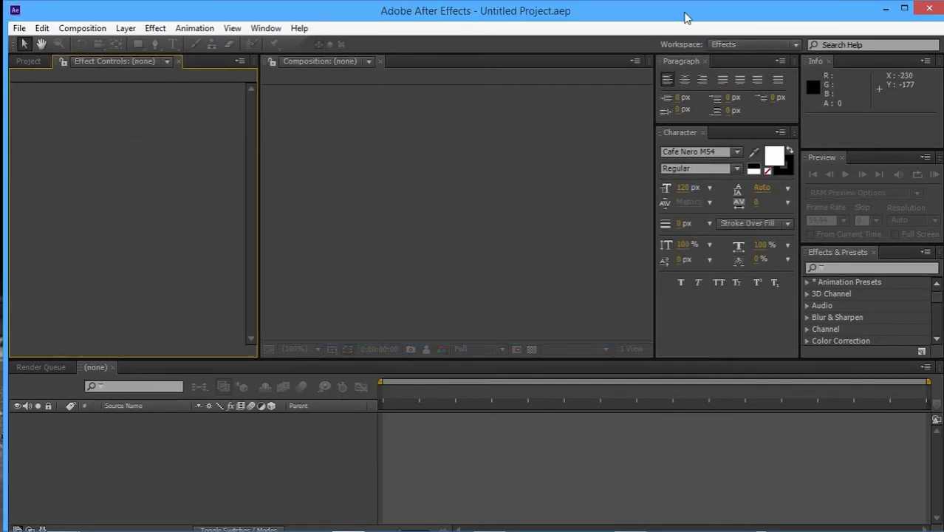
pyautogui.click(905, 7)
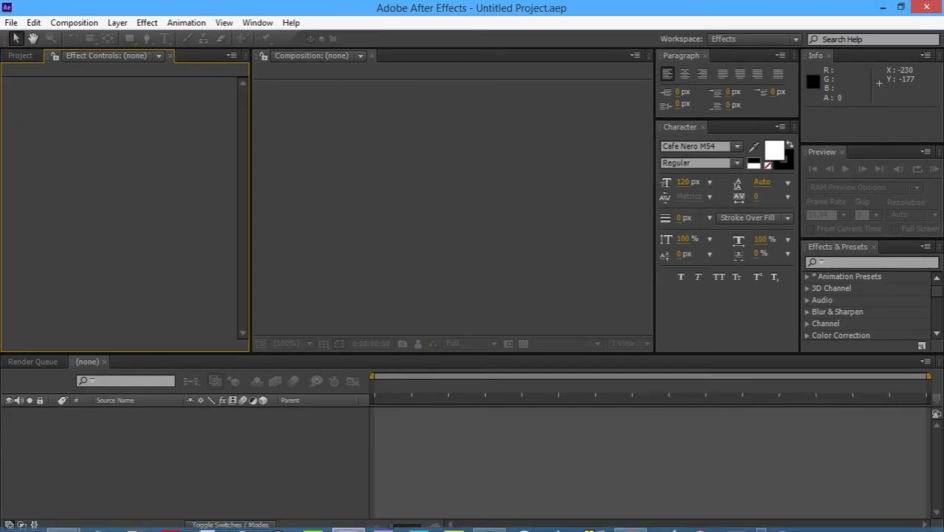
pyautogui.moveTo(62, 518)
pyautogui.click(235, 451)
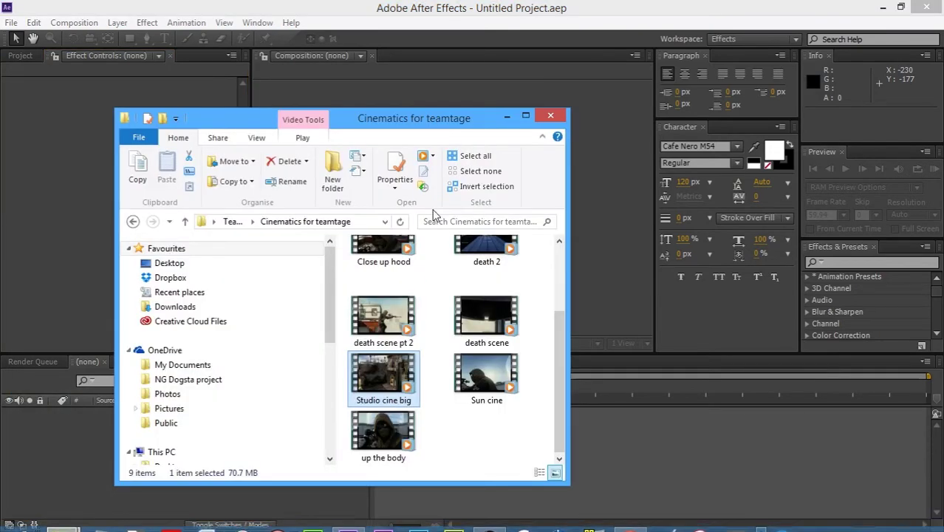
pyautogui.moveTo(394, 382); pyautogui.dragTo(33, 66)
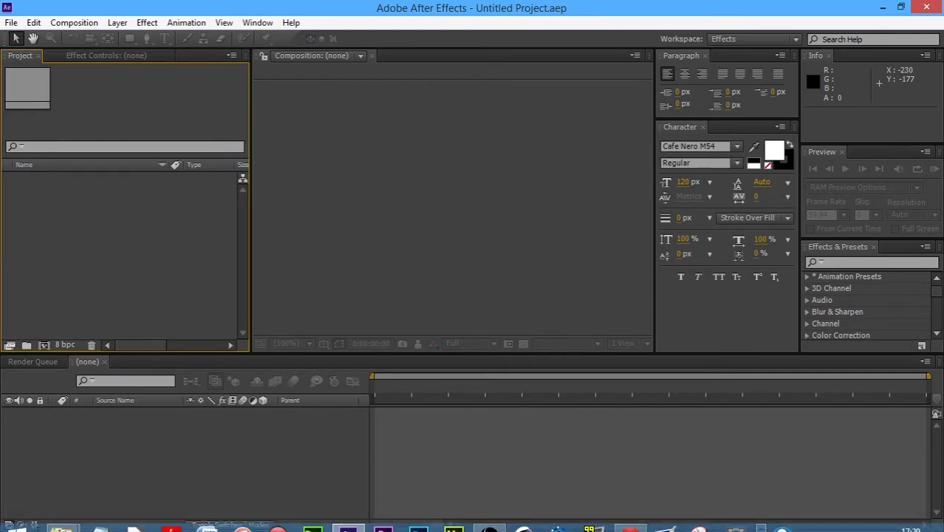
pyautogui.moveTo(62, 517)
pyautogui.click(218, 442)
pyautogui.moveTo(384, 377); pyautogui.dragTo(80, 263)
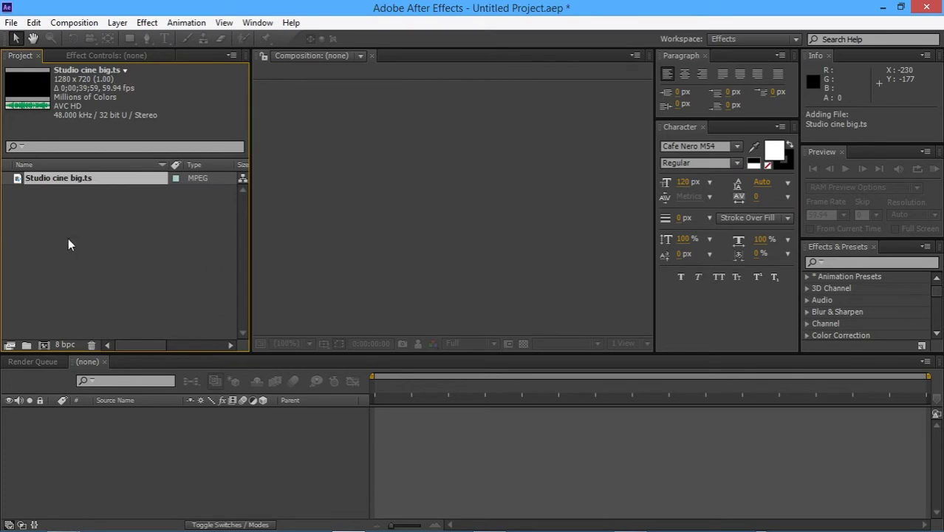
# Step: Create a composition from the Studio cine big.ts footage and set its preview resolution to Quarter
pyautogui.click(46, 342)
pyautogui.click(433, 383)
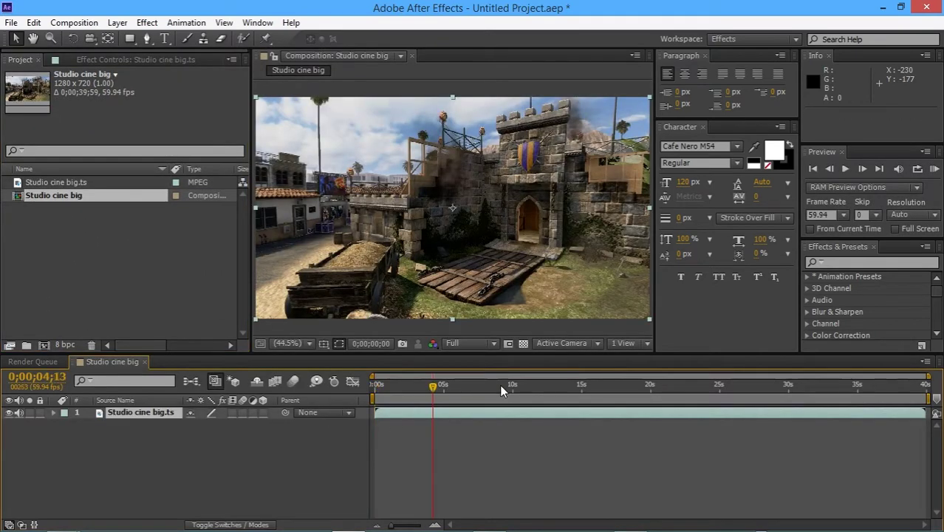
pyautogui.click(484, 344)
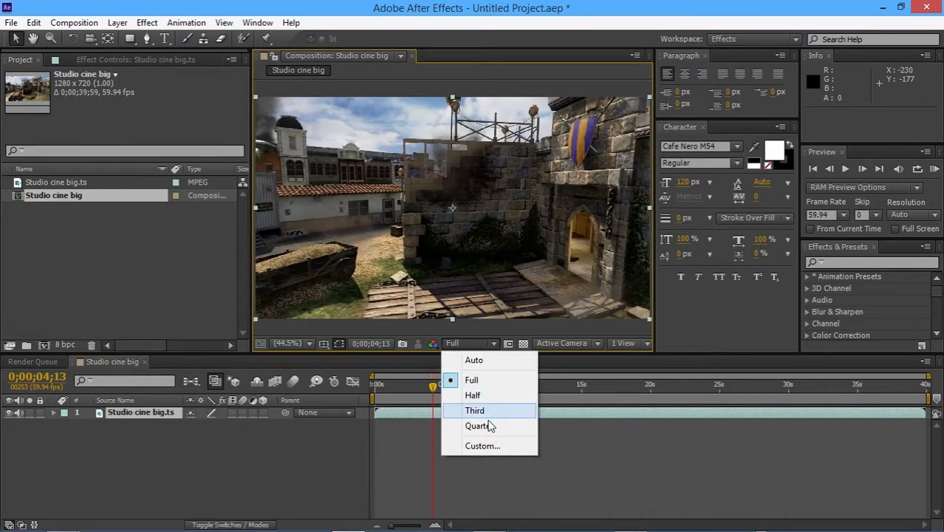
pyautogui.click(482, 425)
# Step: Scrub through the Studio cine big footage and preview it from the start to examine the camera movement
pyautogui.click(424, 383)
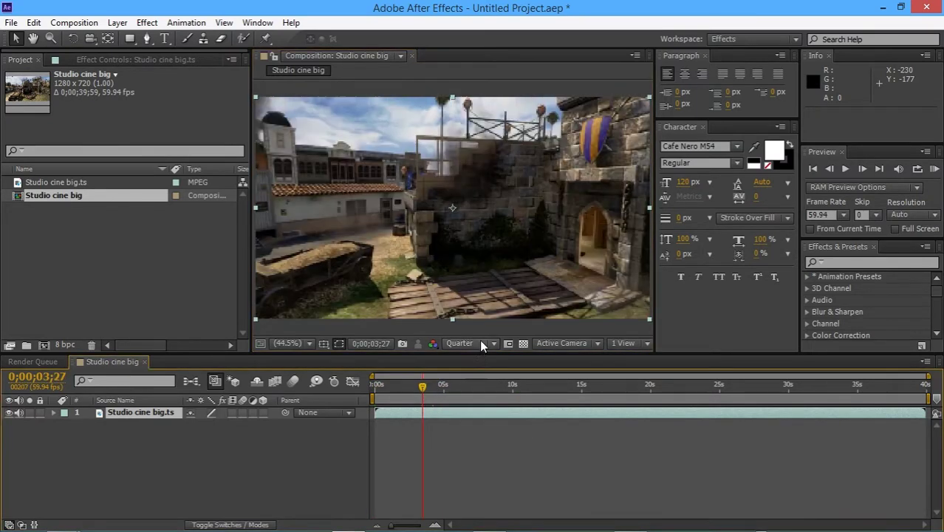
pyautogui.click(399, 386)
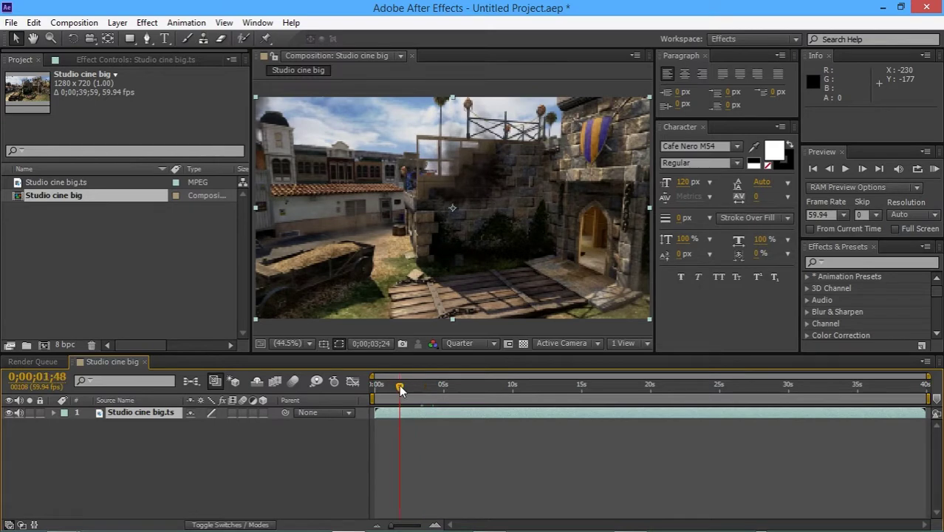
pyautogui.click(441, 386)
pyautogui.click(544, 384)
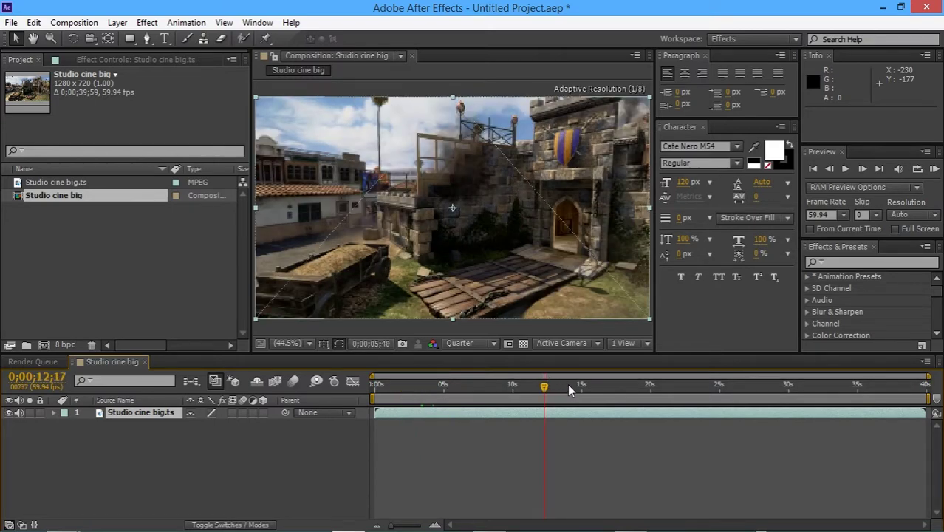
pyautogui.click(592, 385)
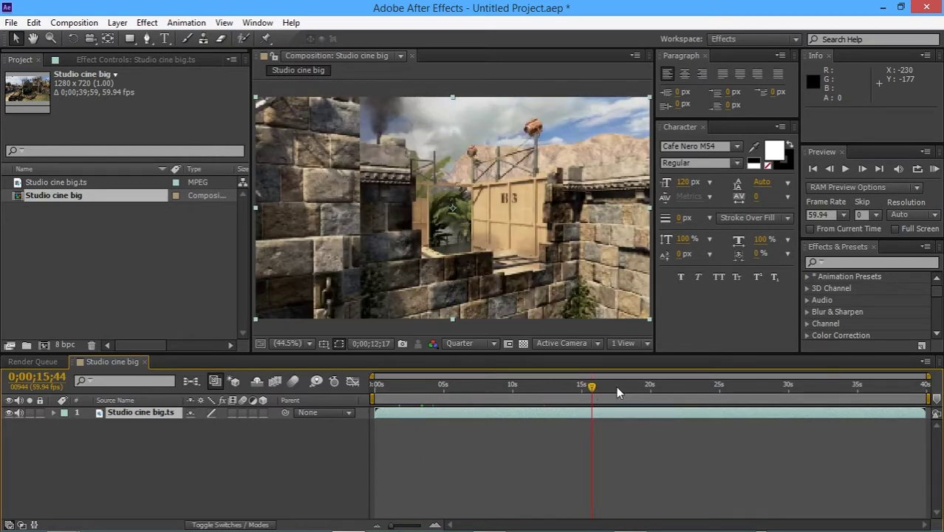
pyautogui.click(646, 385)
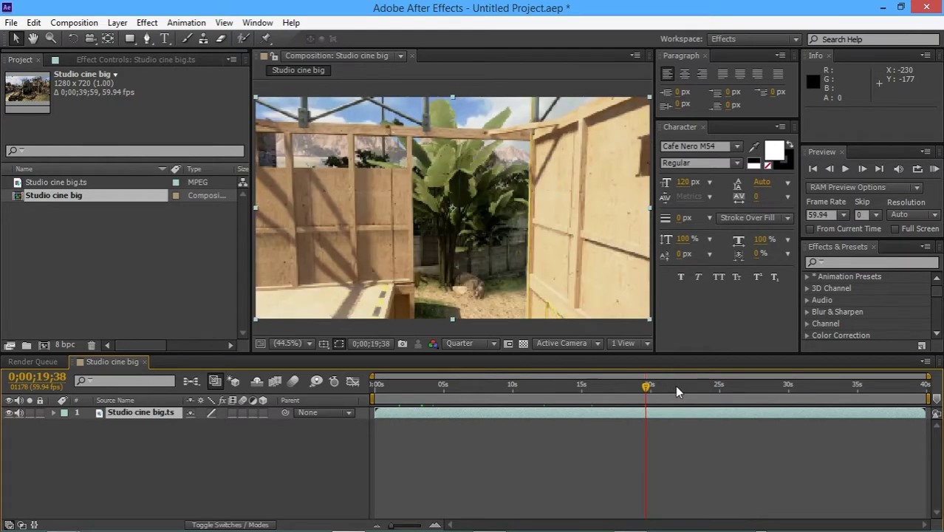
pyautogui.press('Home')
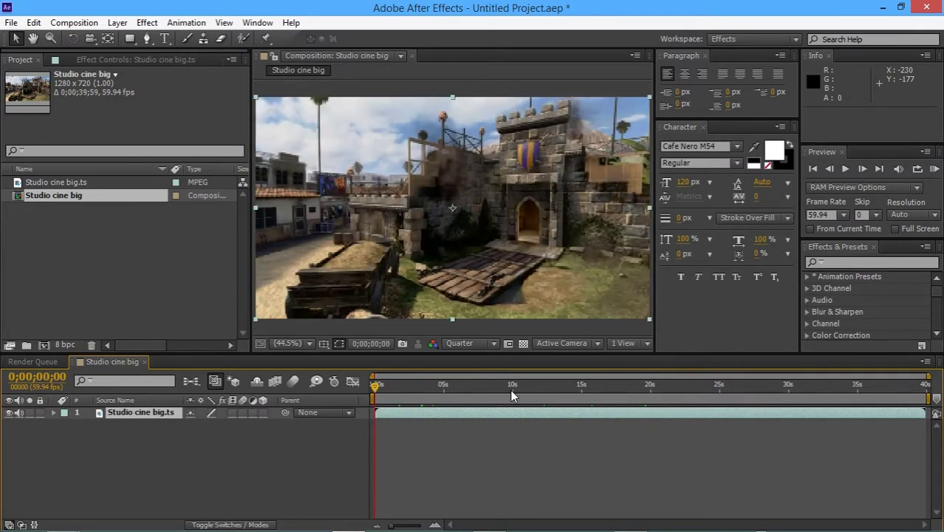
pyautogui.moveTo(375, 386)
pyautogui.mouseDown()
pyautogui.moveTo(385, 389)
pyautogui.moveTo(357, 389)
pyautogui.mouseUp()
pyautogui.click(846, 169)
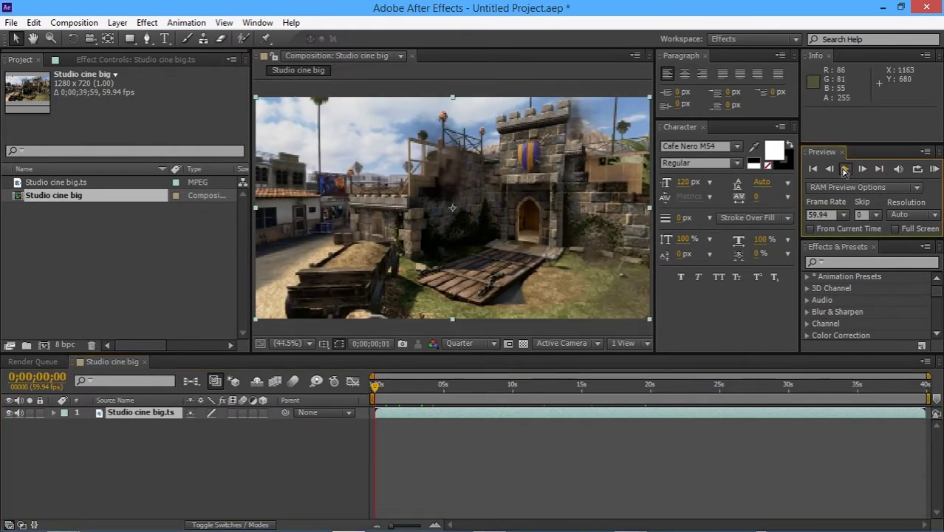
pyautogui.click(842, 170)
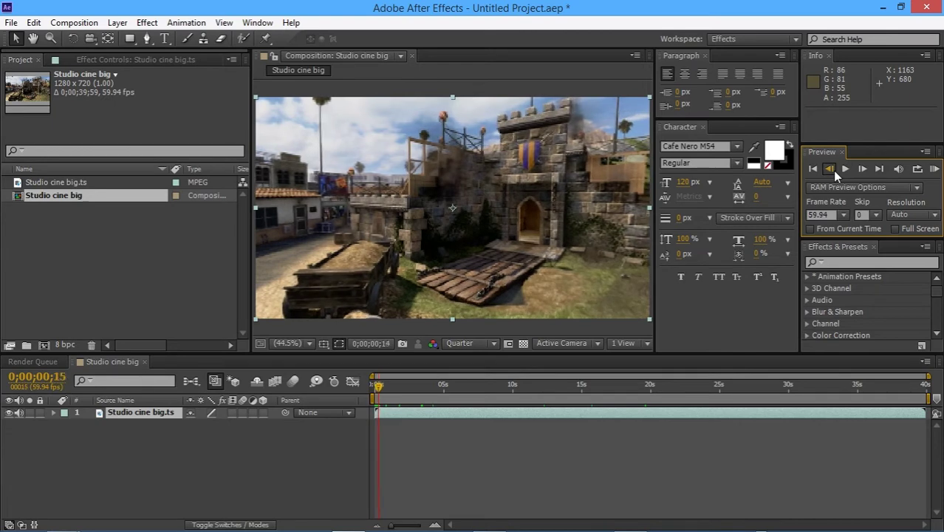
# Step: Split the Studio cine big.ts layer at 0;00;08;34 and delete the part after the split
pyautogui.moveTo(446, 386); pyautogui.dragTo(491, 386)
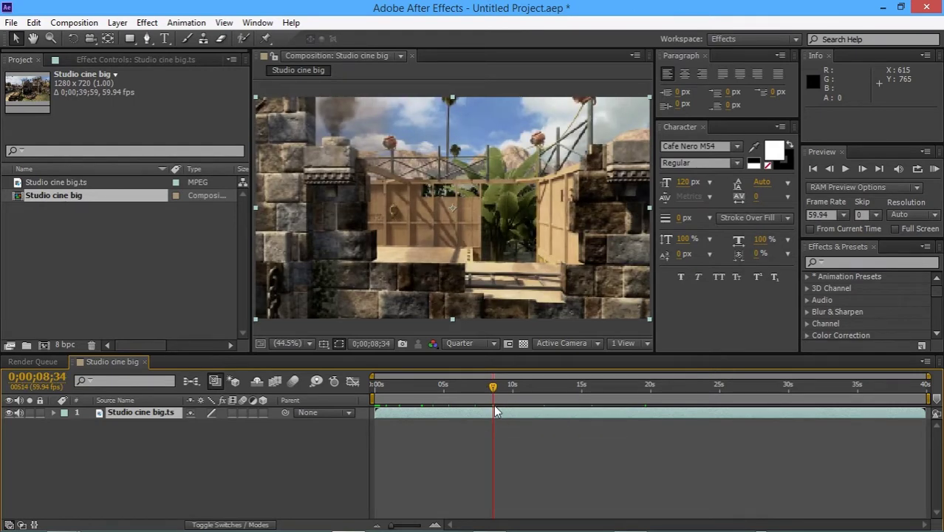
pyautogui.hotkey('ctrl', 'shift', 'd')
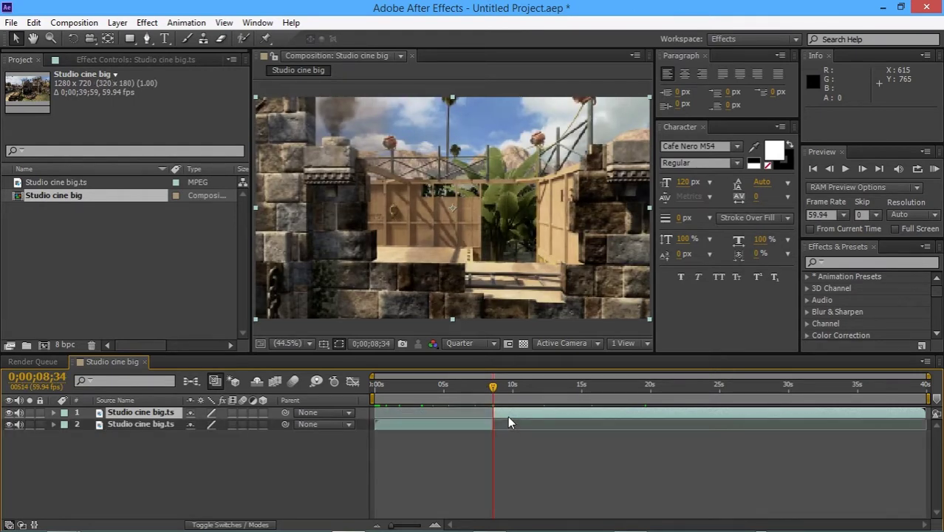
pyautogui.press('Delete')
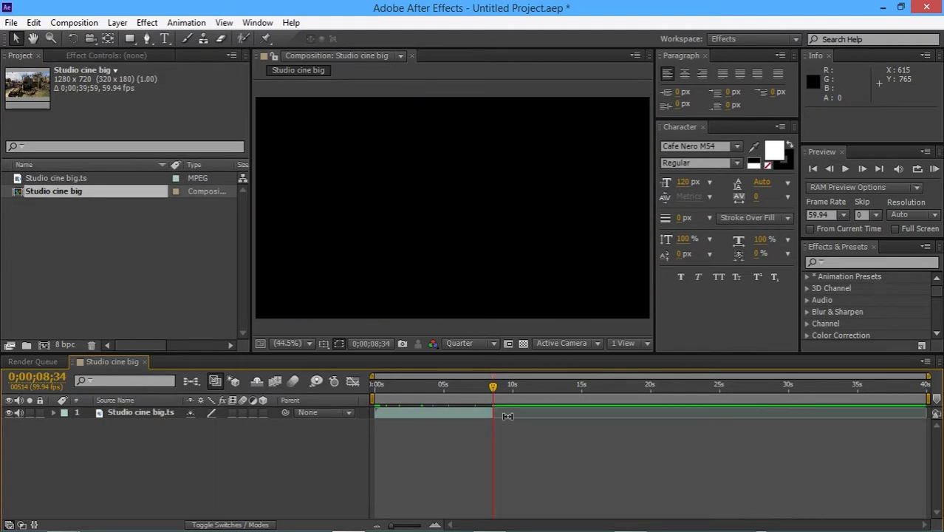
# Step: End the work area at 0;00;08;34 and trim the Studio cine big composition to it
pyautogui.press('n')
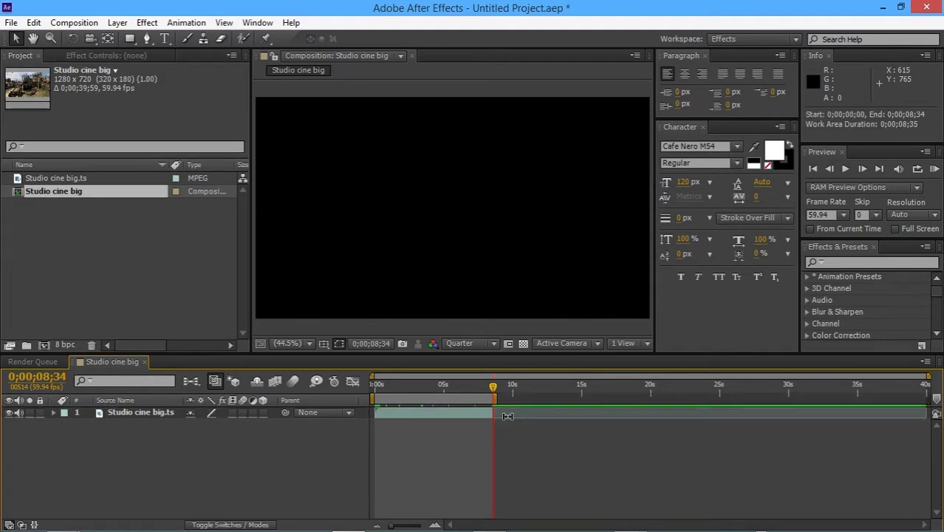
pyautogui.rightClick(465, 400)
pyautogui.click(491, 442)
pyautogui.moveTo(584, 385); pyautogui.dragTo(696, 386)
pyautogui.moveTo(586, 390); pyautogui.dragTo(931, 395)
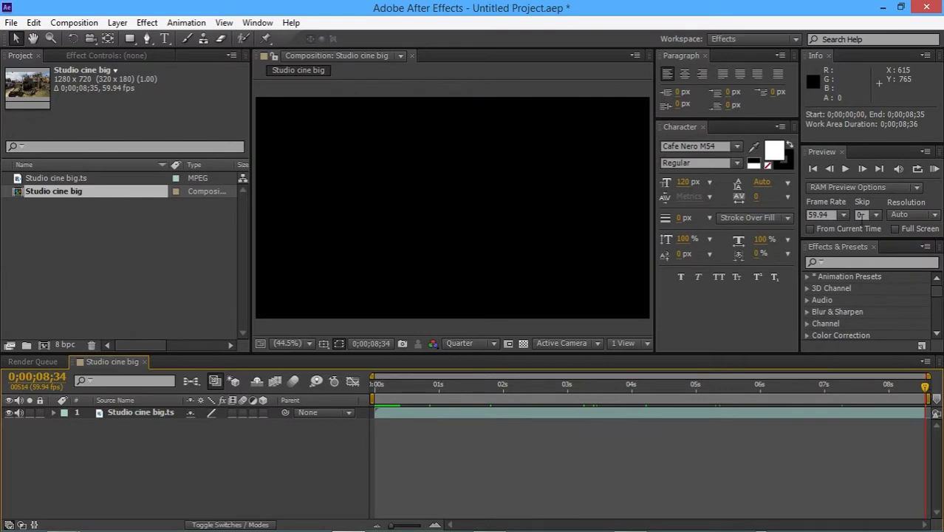
# Step: Step back one frame, end the work area at 0;00;08;33 and trim the composition to it
pyautogui.click(831, 170)
pyautogui.press('n')
pyautogui.rightClick(696, 400)
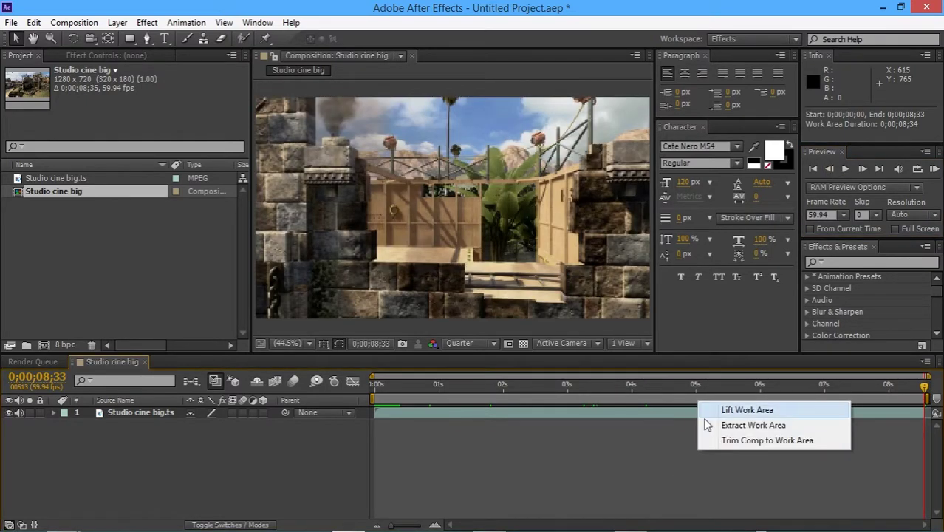
pyautogui.click(728, 439)
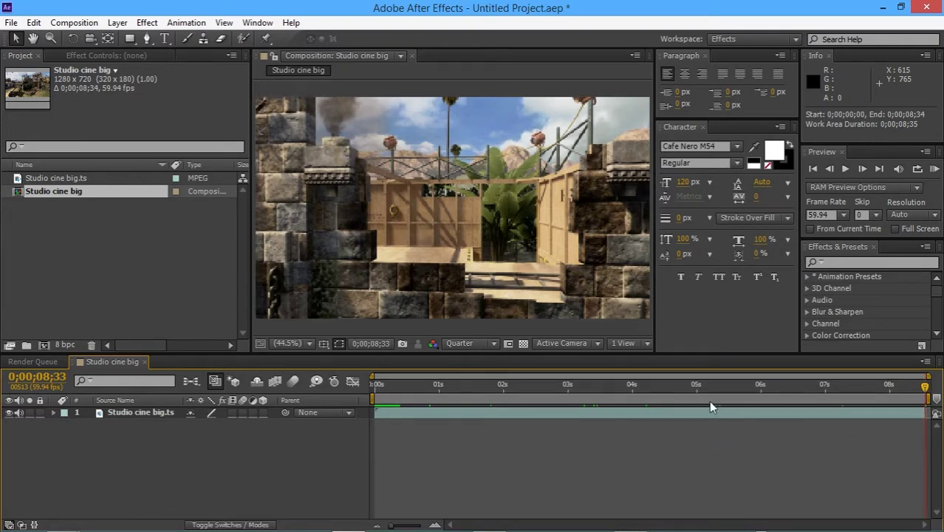
# Step: Add the Studio cine big composition to the render queue and confirm its Best Settings render settings
pyautogui.moveTo(650, 385); pyautogui.dragTo(591, 383)
pyautogui.click(74, 23)
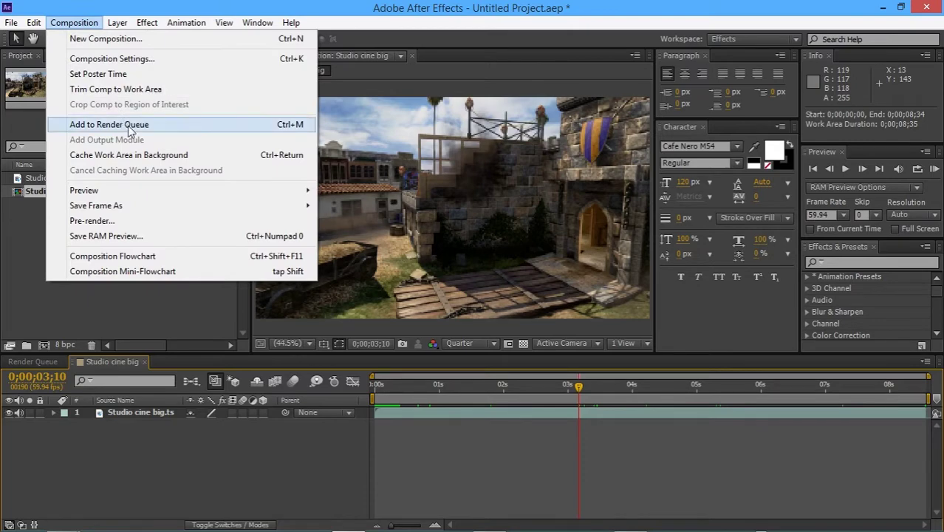
pyautogui.click(130, 126)
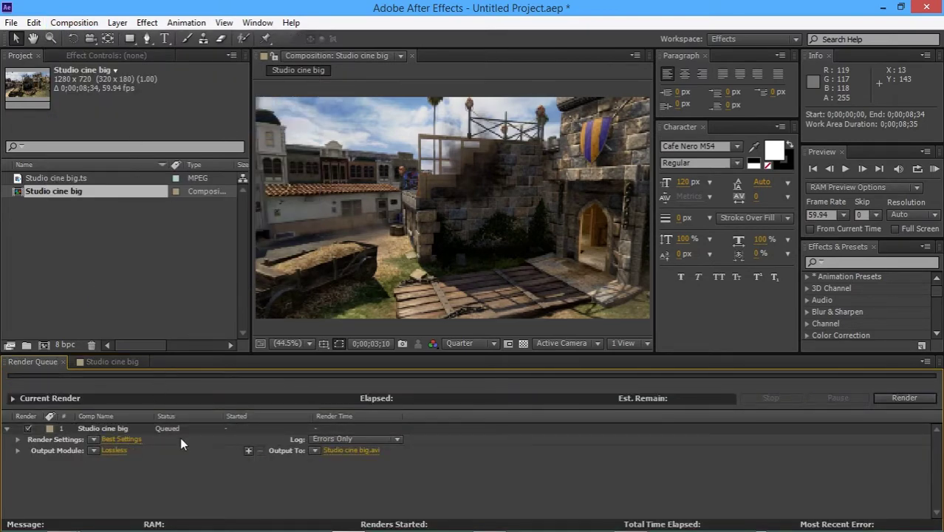
pyautogui.click(122, 439)
pyautogui.click(580, 441)
# Step: Set the output module format of the queued Studio cine big render to JPEG Sequence
pyautogui.click(110, 450)
pyautogui.click(425, 103)
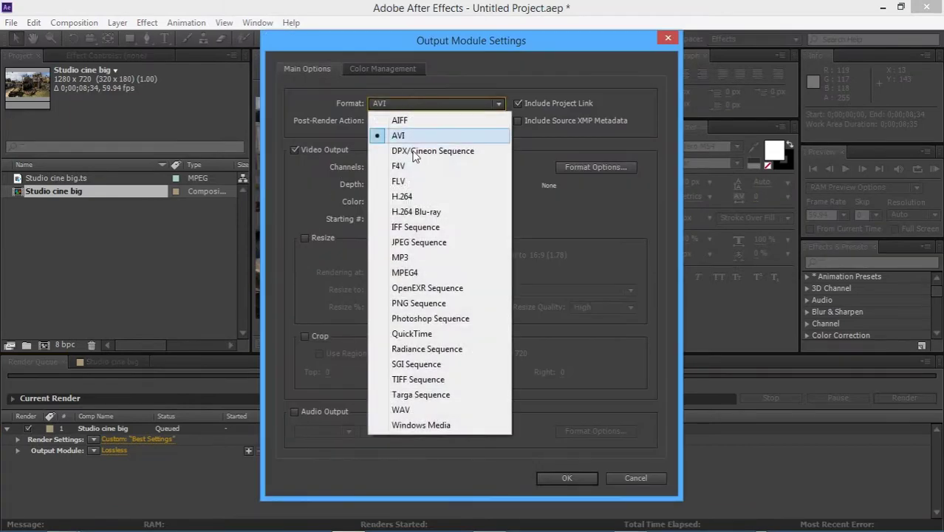
pyautogui.click(423, 196)
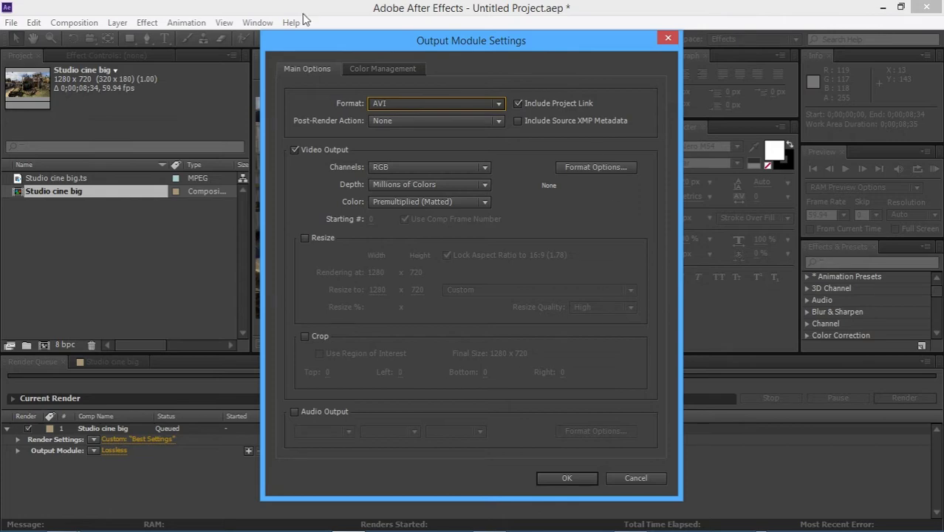
pyautogui.click(420, 106)
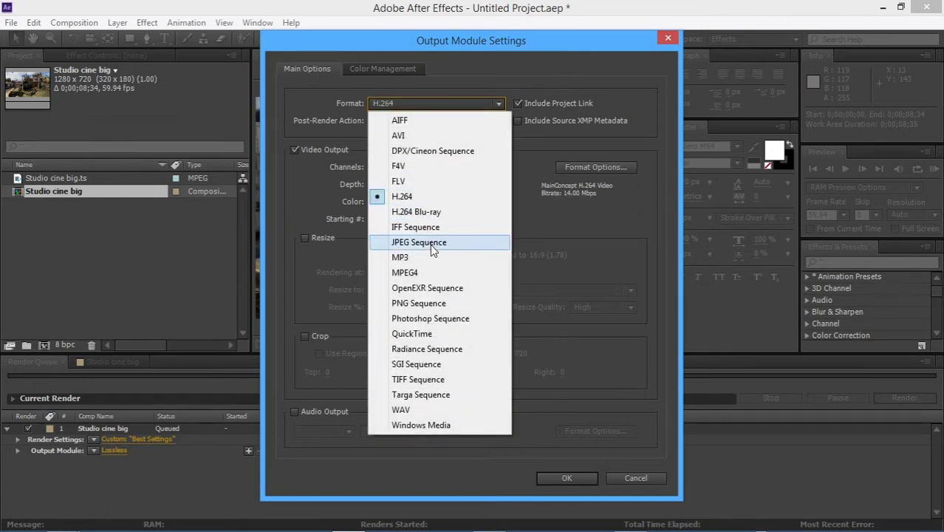
pyautogui.click(430, 243)
# Step: Keep the JPEG options at quality 10 (Maximum), Baseline ("Standard"), and confirm the output module settings
pyautogui.click(611, 168)
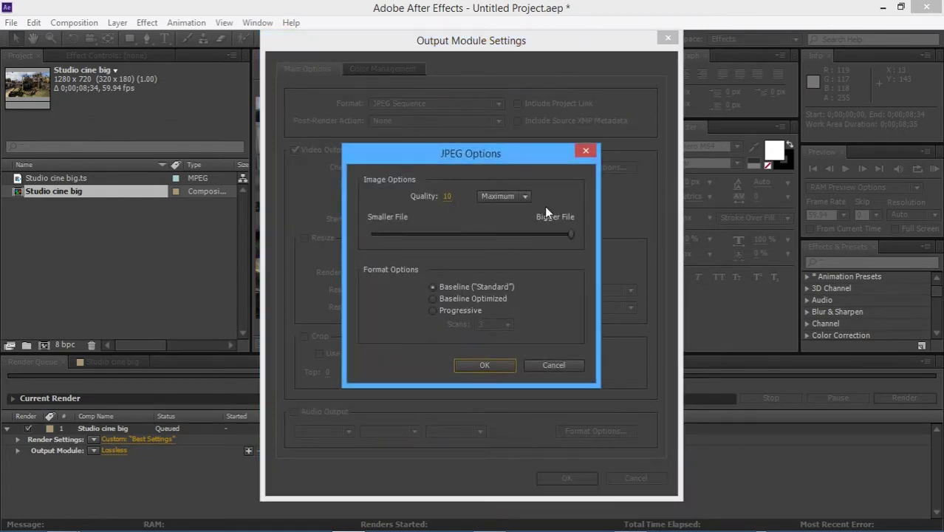
pyautogui.click(484, 365)
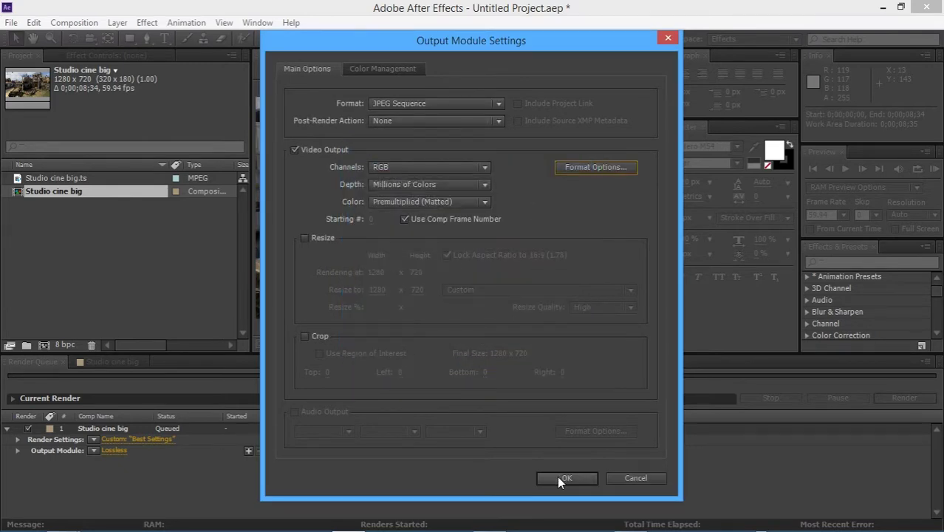
pyautogui.click(580, 166)
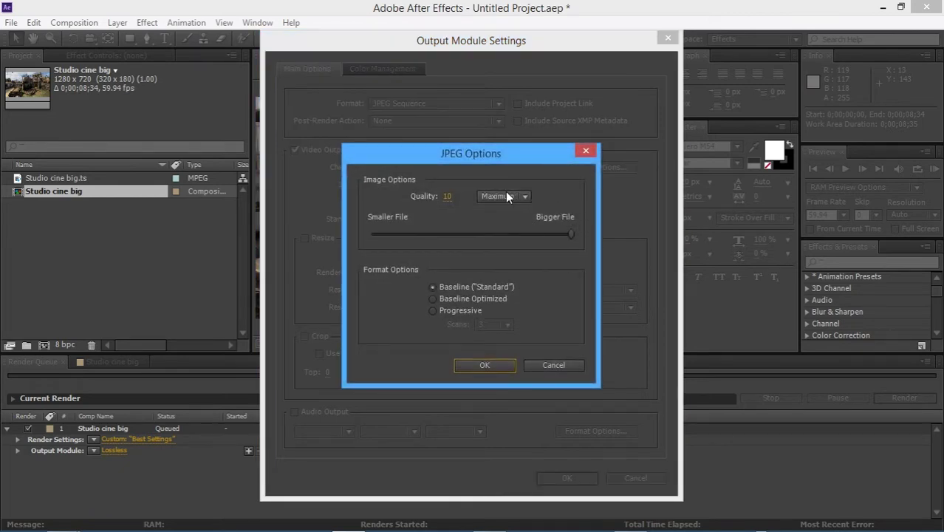
pyautogui.click(488, 365)
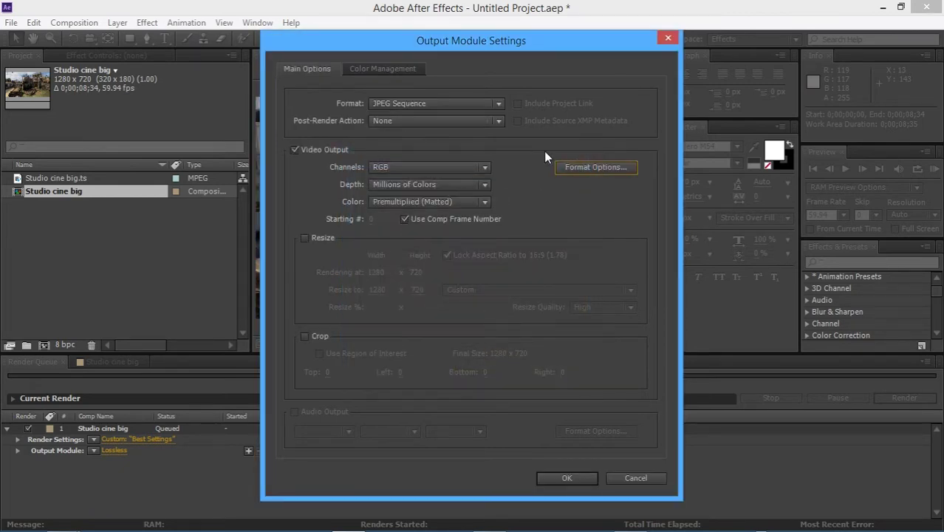
pyautogui.click(581, 479)
# Step: Choose the render's output location on the Extra (F:) drive by creating and opening a folder named Tutorial
pyautogui.click(379, 451)
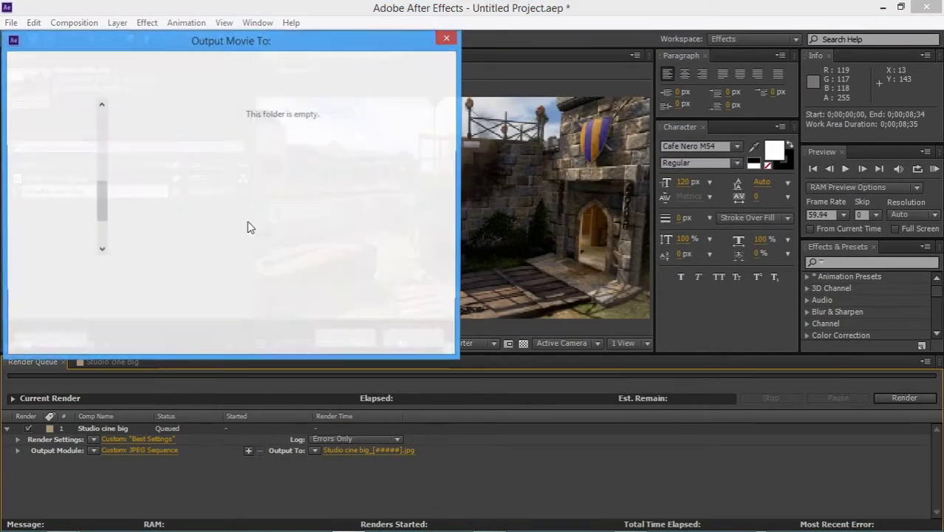
pyautogui.click(65, 251)
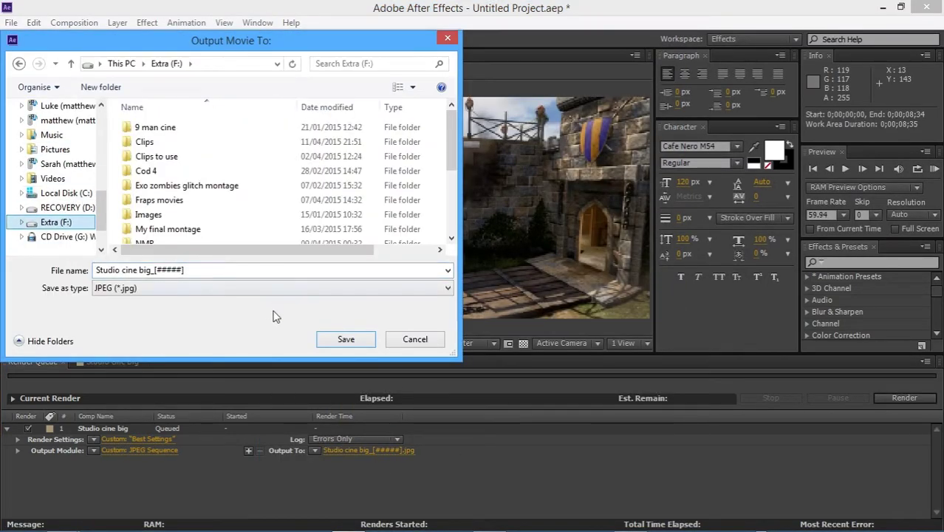
pyautogui.click(101, 88)
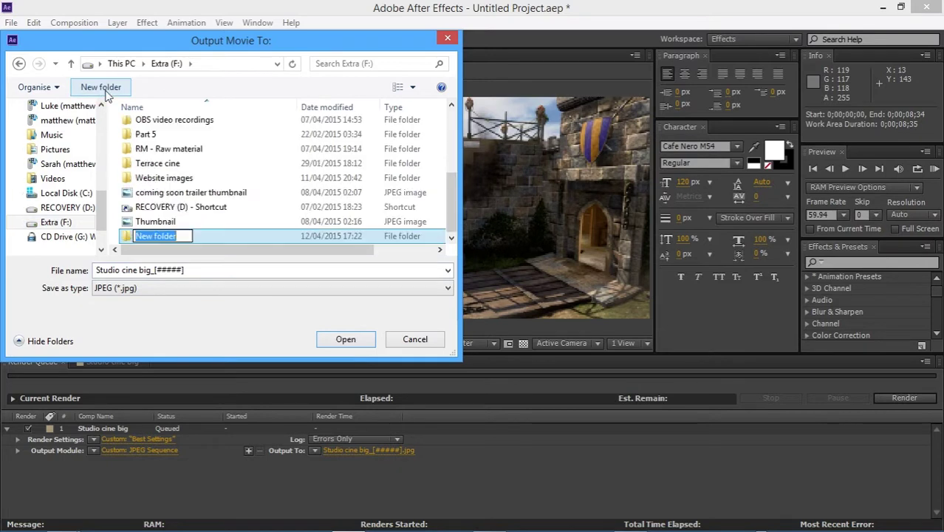
pyautogui.write('Tutorial')
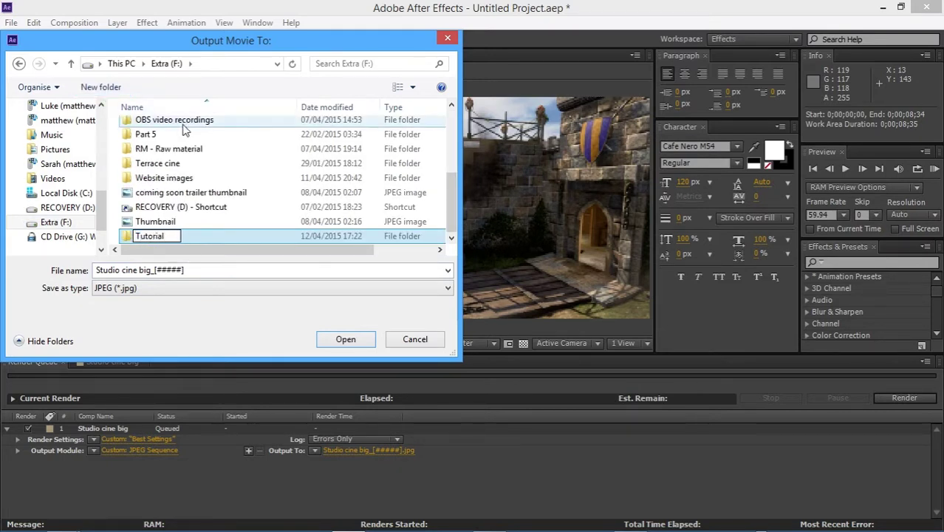
pyautogui.click(195, 236)
pyautogui.doubleClick(196, 237)
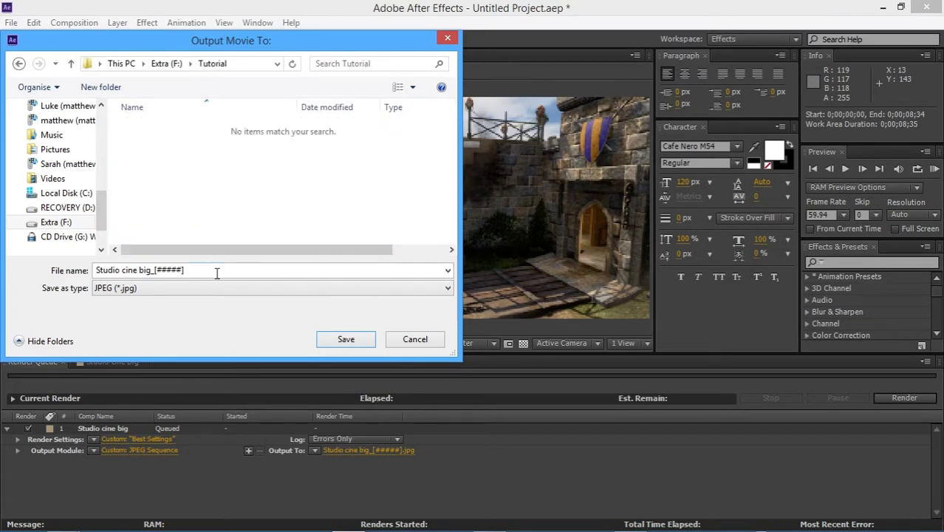
# Step: Create a folder named Sequence inside the Tutorial folder and open it
pyautogui.click(114, 92)
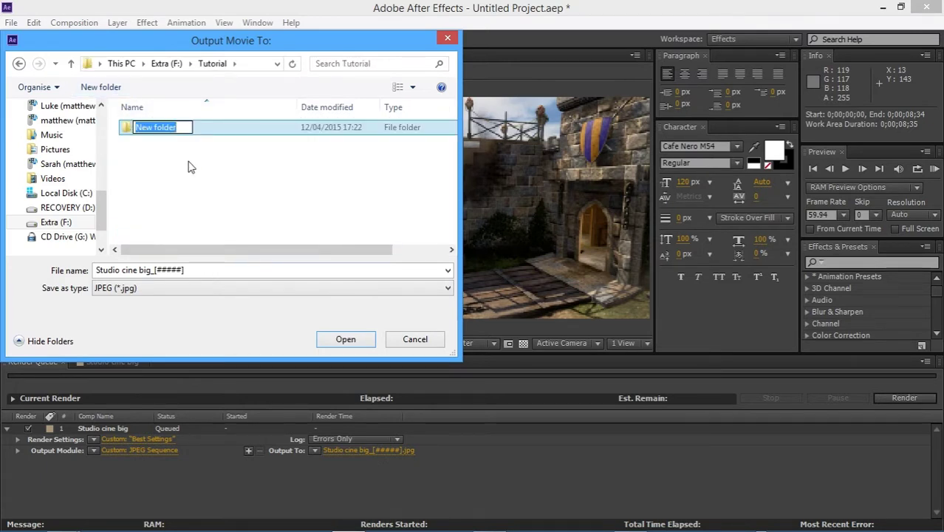
pyautogui.press('BackSpace')
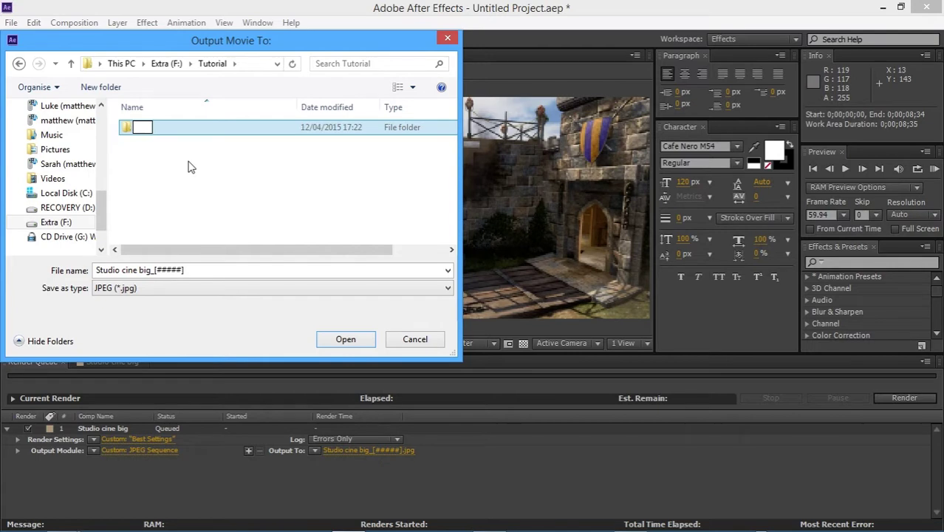
pyautogui.write('Sc')
pyautogui.press('BackSpace')
pyautogui.write('euq')
pyautogui.press('BackSpace')
pyautogui.press('BackSpace')
pyautogui.write('quence')
pyautogui.press('Return')
pyautogui.doubleClick(222, 129)
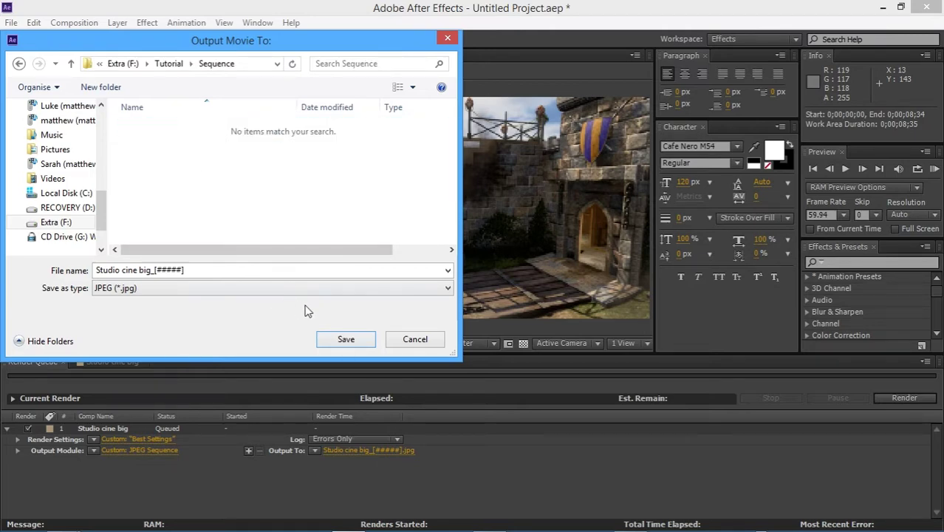
# Step: Save the output as Studio cine big_[#####] in the Sequence folder and render the queued composition
pyautogui.click(337, 344)
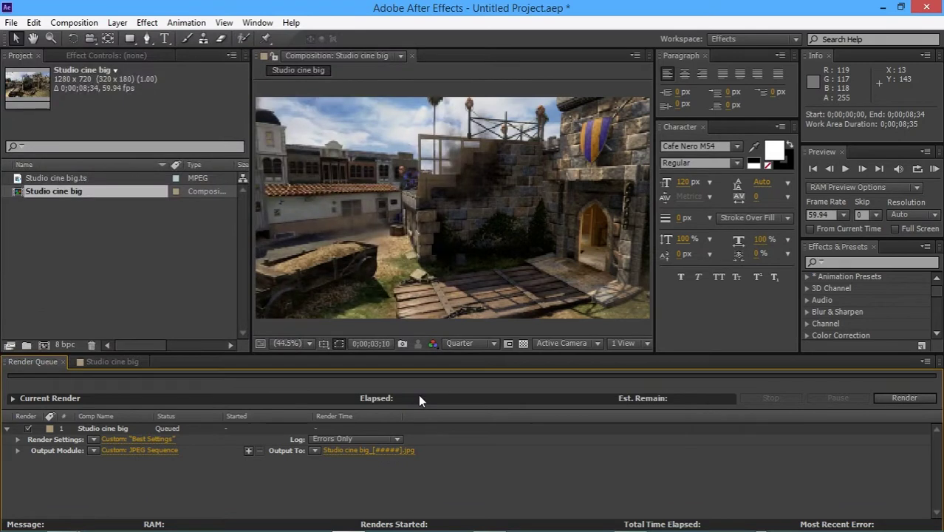
pyautogui.click(924, 399)
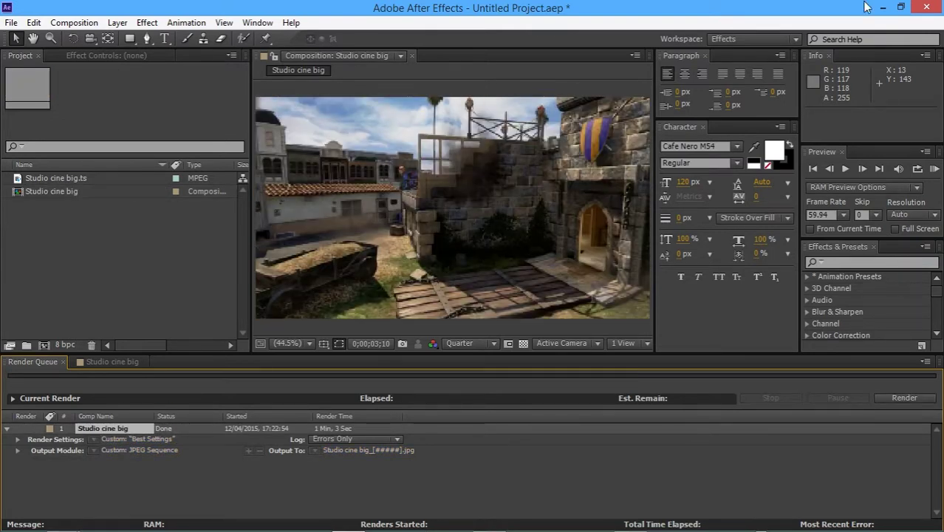
# Step: Switch to File Explorer and check the rendered JPEG frames in the Tutorial > Sequence folder on Extra (F:)
pyautogui.click(885, 7)
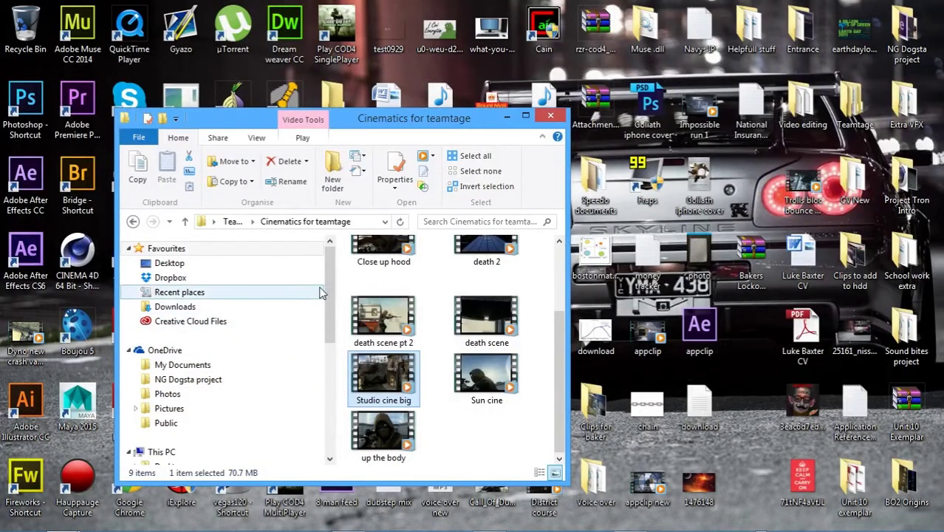
pyautogui.scroll(-5, 318, 294)
pyautogui.click(216, 391)
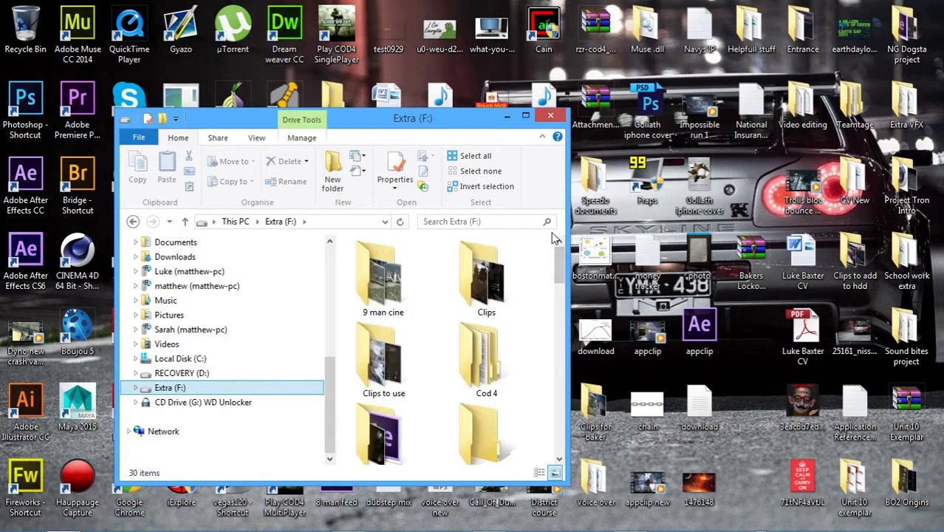
pyautogui.moveTo(558, 259); pyautogui.dragTo(547, 346)
pyautogui.click(488, 329)
pyautogui.doubleClick(487, 329)
pyautogui.doubleClick(409, 268)
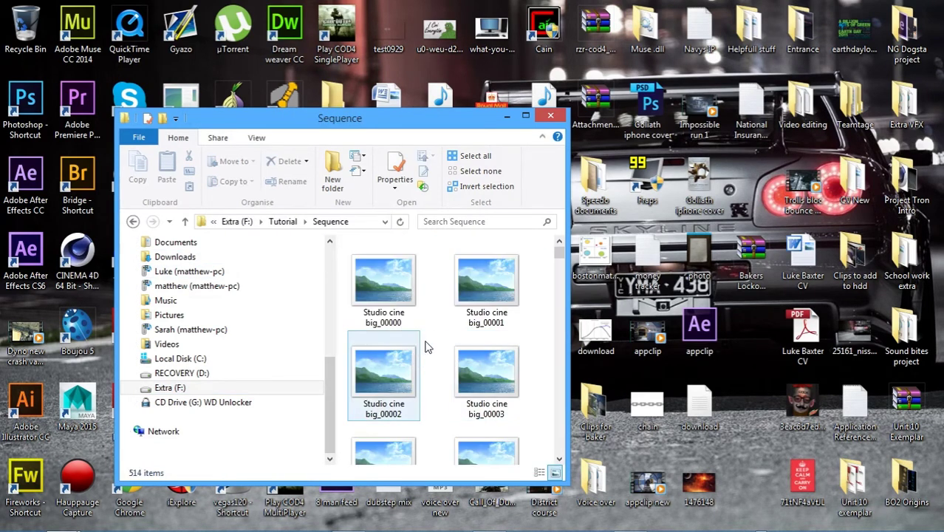
pyautogui.click(415, 281)
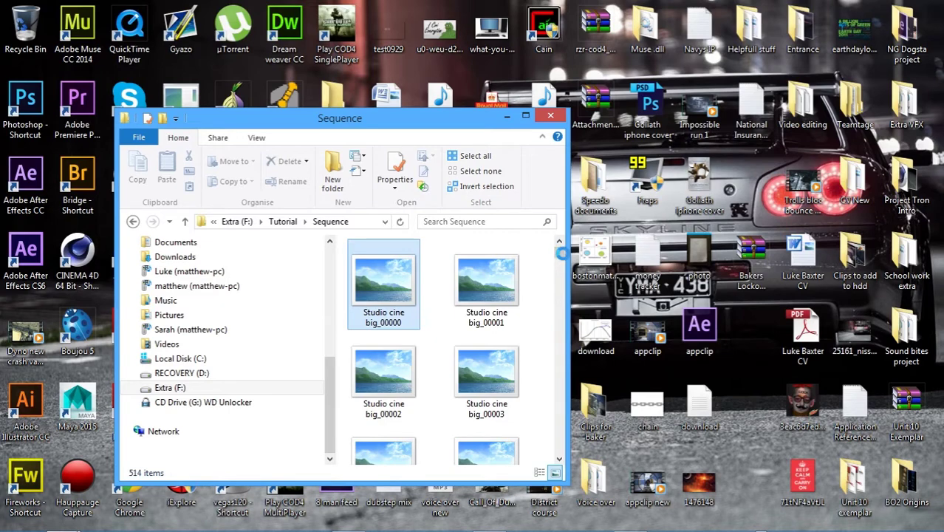
pyautogui.moveTo(559, 254); pyautogui.dragTo(591, 422)
# Step: Bring After Effects back up and close it, returning to the rendered frames folder
pyautogui.moveTo(615, 521)
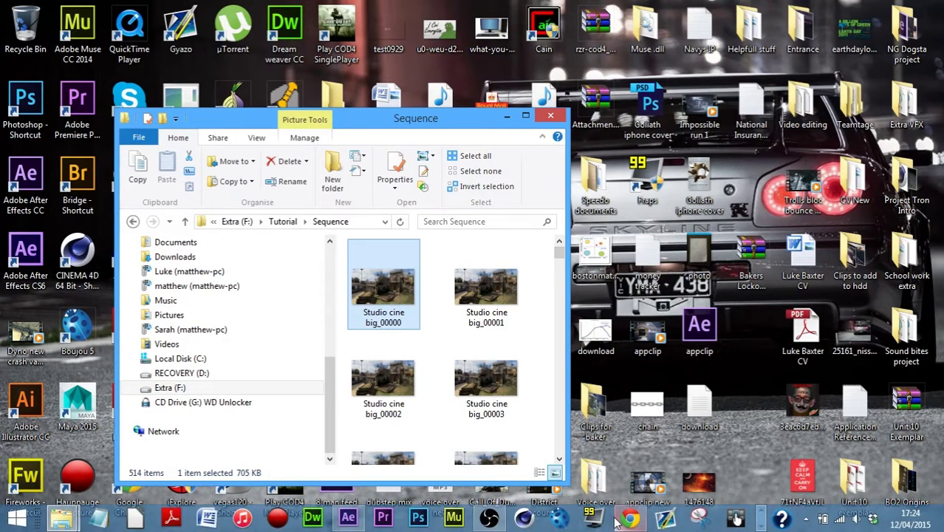
pyautogui.click(507, 319)
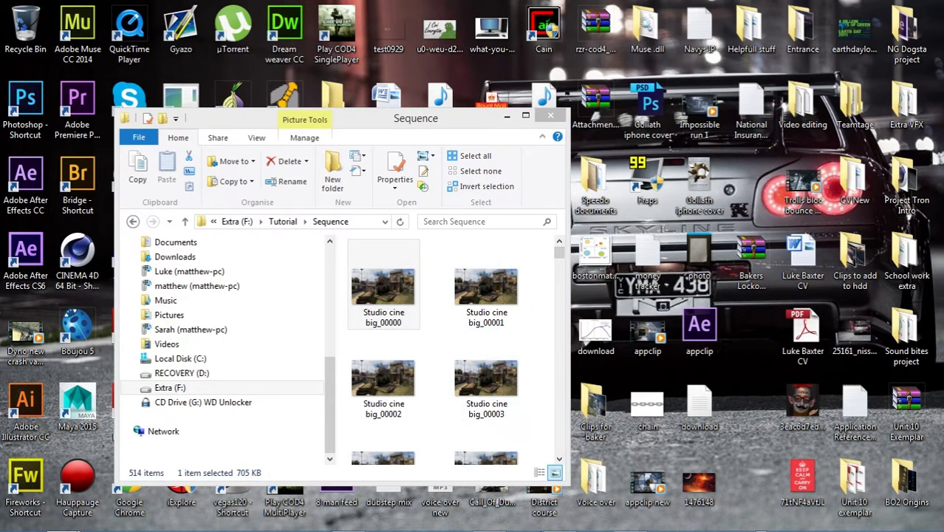
pyautogui.moveTo(521, 526)
pyautogui.moveTo(390, 275); pyautogui.dragTo(606, 164)
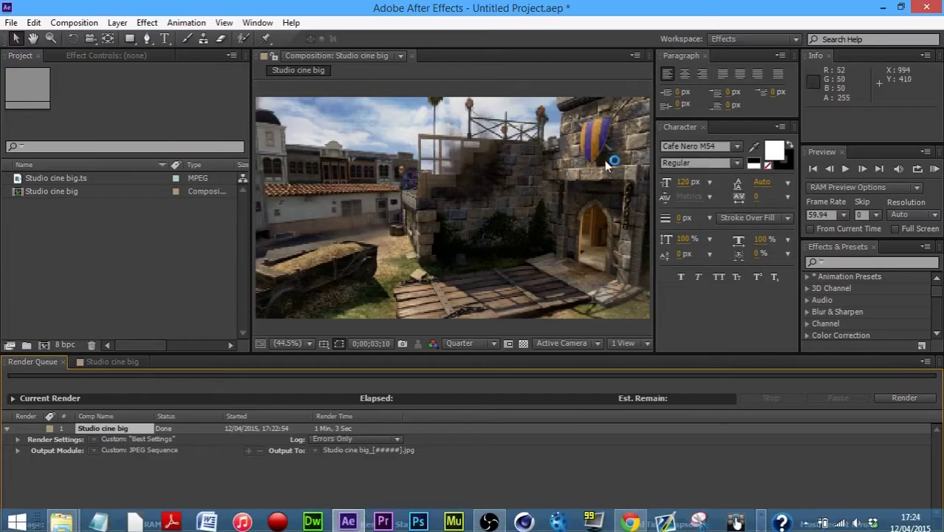
pyautogui.click(927, 7)
pyautogui.click(492, 289)
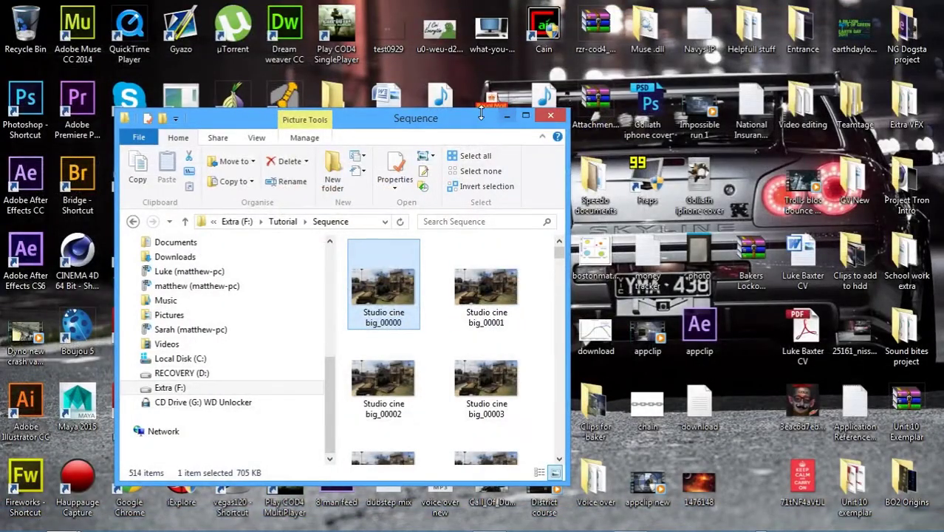
# Step: Minimise the Sequence folder window, switch to boujou and maximise its window
pyautogui.moveTo(470, 122); pyautogui.dragTo(418, 91)
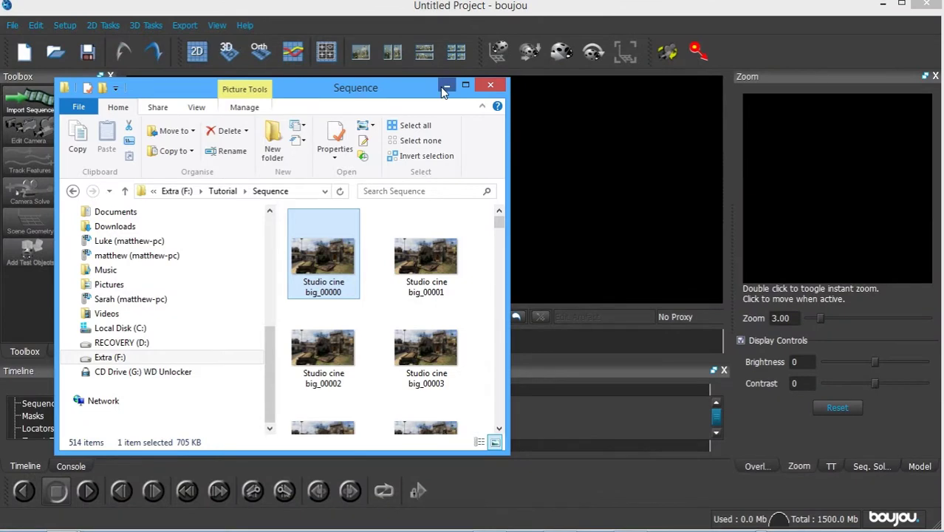
pyautogui.click(446, 87)
pyautogui.moveTo(425, 7); pyautogui.dragTo(425, 31)
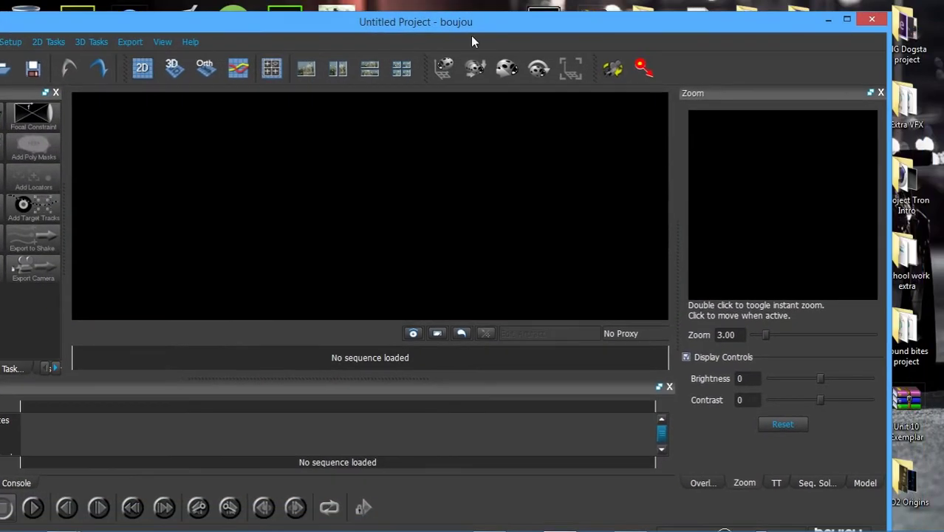
pyautogui.click(847, 21)
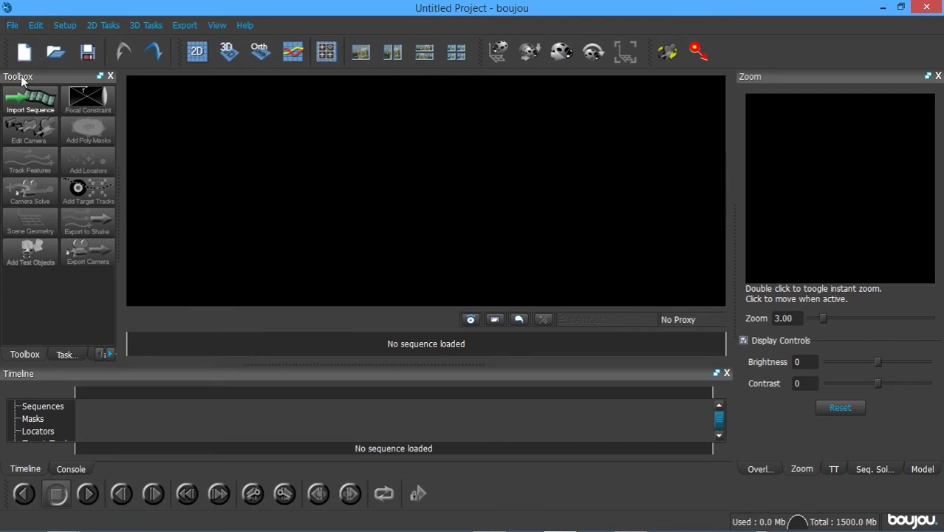
# Step: Load the JPEG sequence into the image sequence import, choosing Studio cine big_00000.jpg from F:/Tutorial/Sequence
pyautogui.click(29, 100)
pyautogui.doubleClick(92, 148)
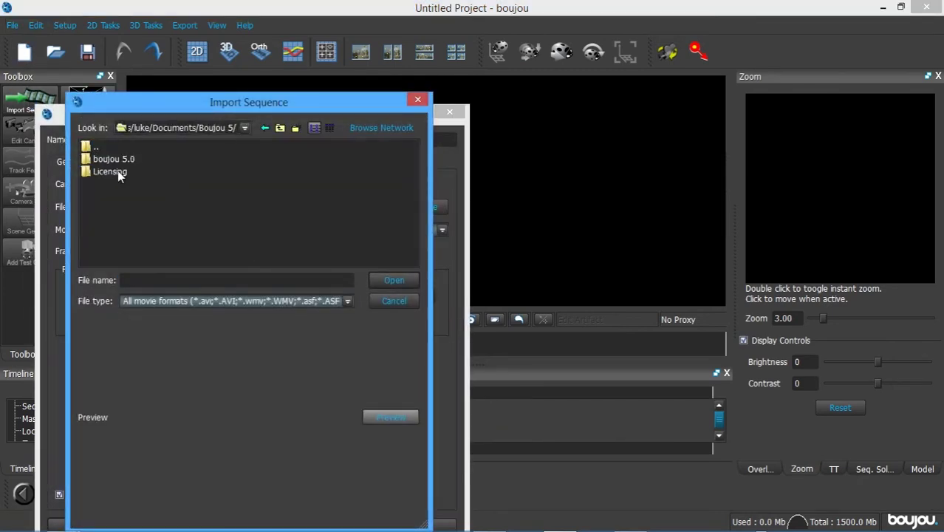
pyautogui.doubleClick(99, 145)
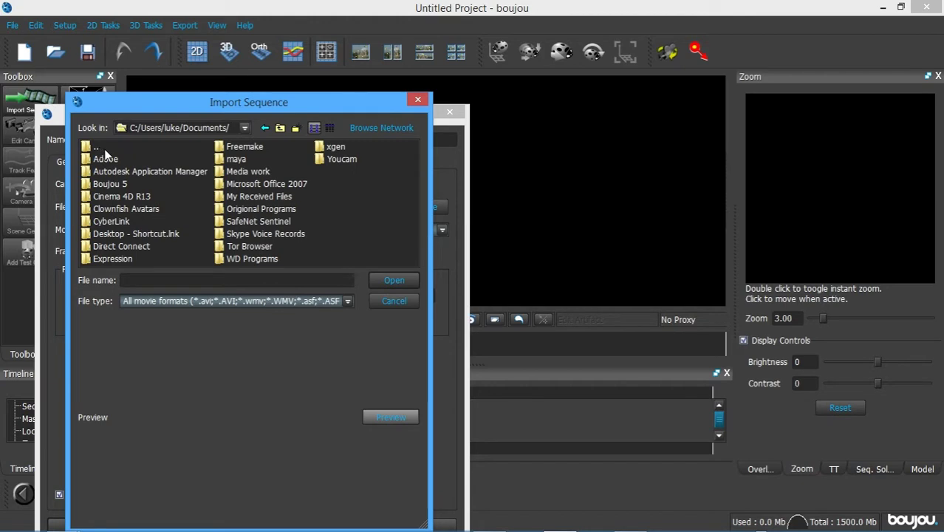
pyautogui.doubleClick(96, 147)
pyautogui.click(235, 128)
pyautogui.click(191, 176)
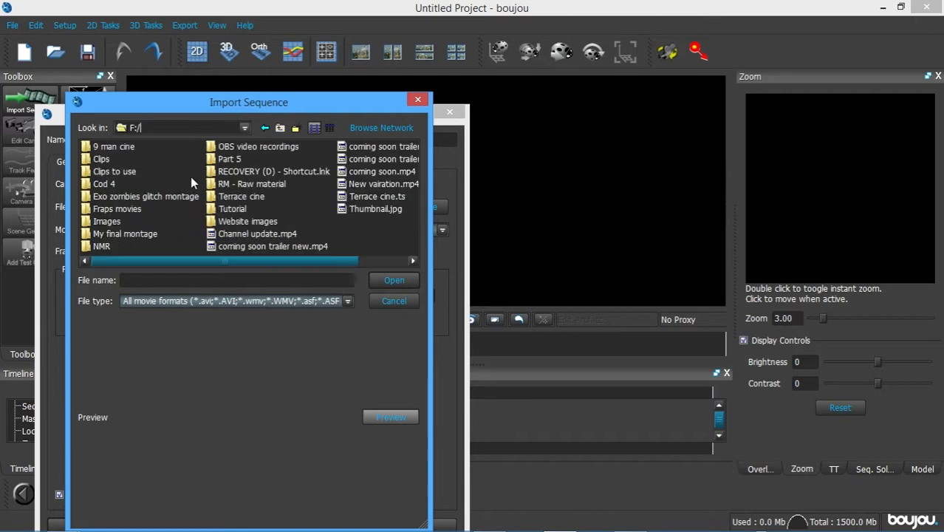
pyautogui.doubleClick(238, 206)
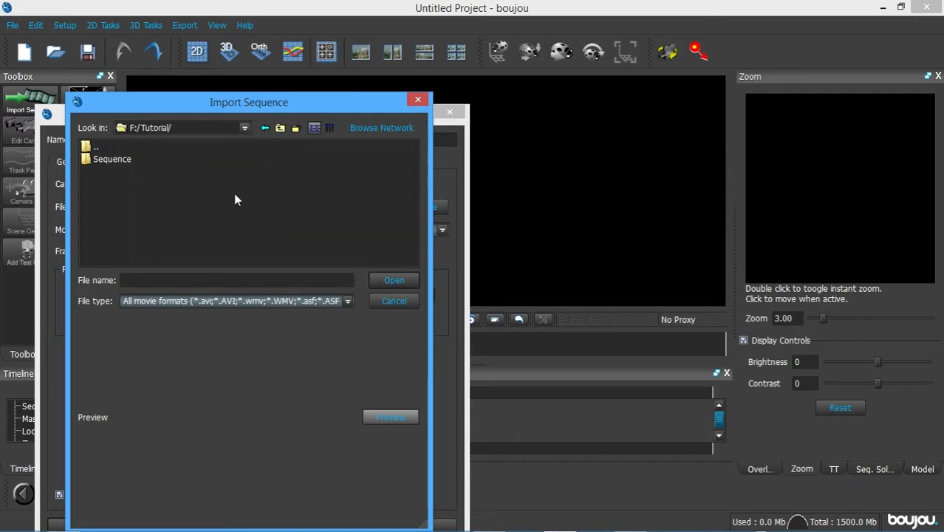
pyautogui.doubleClick(105, 161)
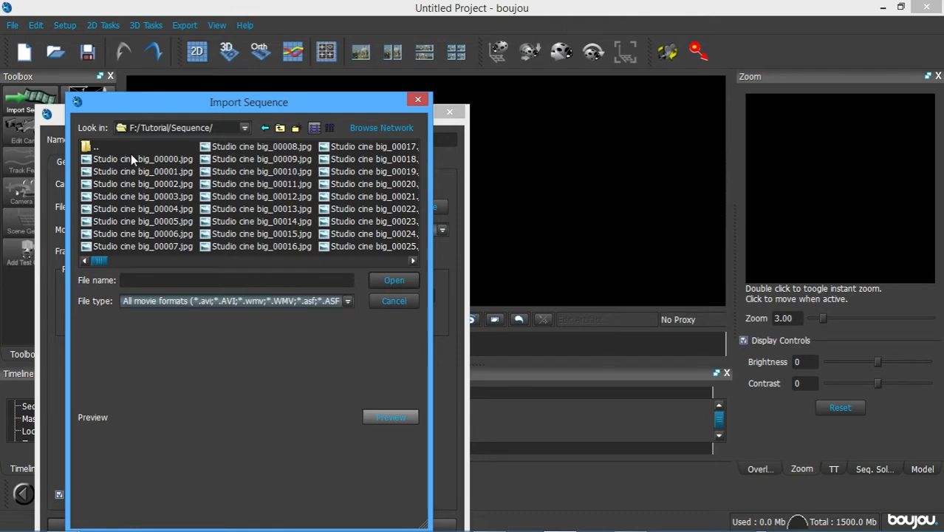
pyautogui.click(142, 159)
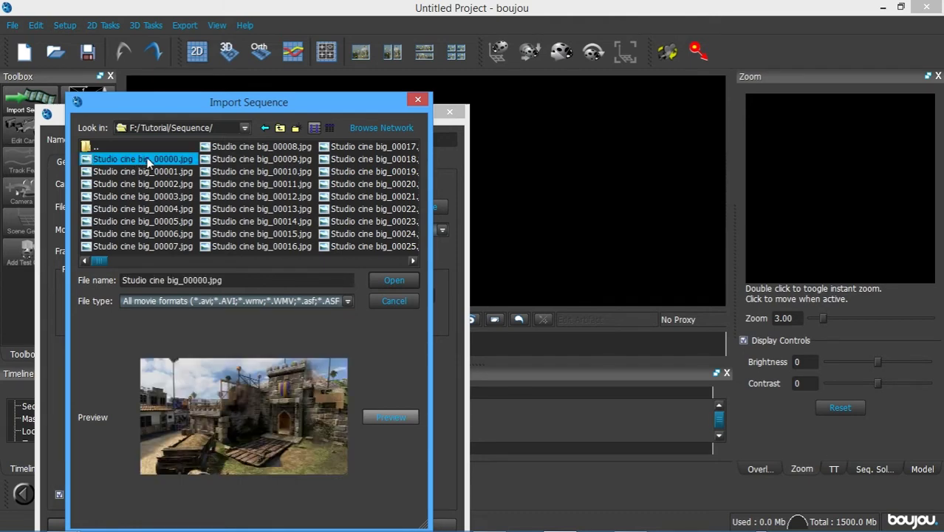
pyautogui.click(399, 280)
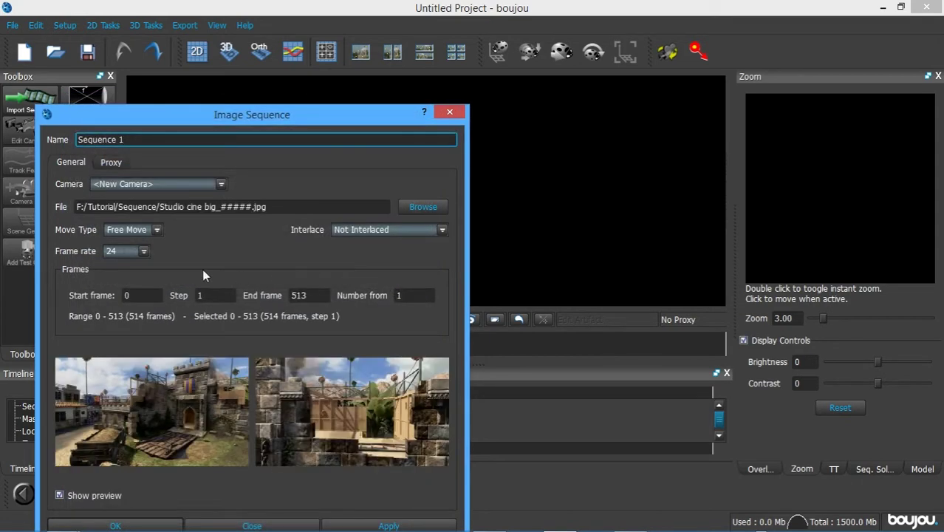
# Step: Set the image sequence's frame rate to 59.94, import it as Sequence 1 and close the Image Sequence dialog
pyautogui.moveTo(264, 118); pyautogui.dragTo(315, 33)
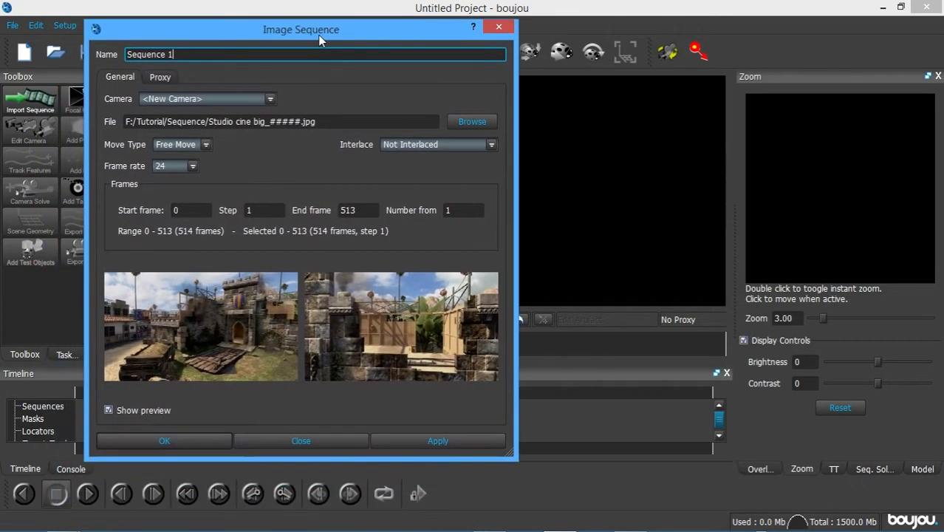
pyautogui.click(188, 166)
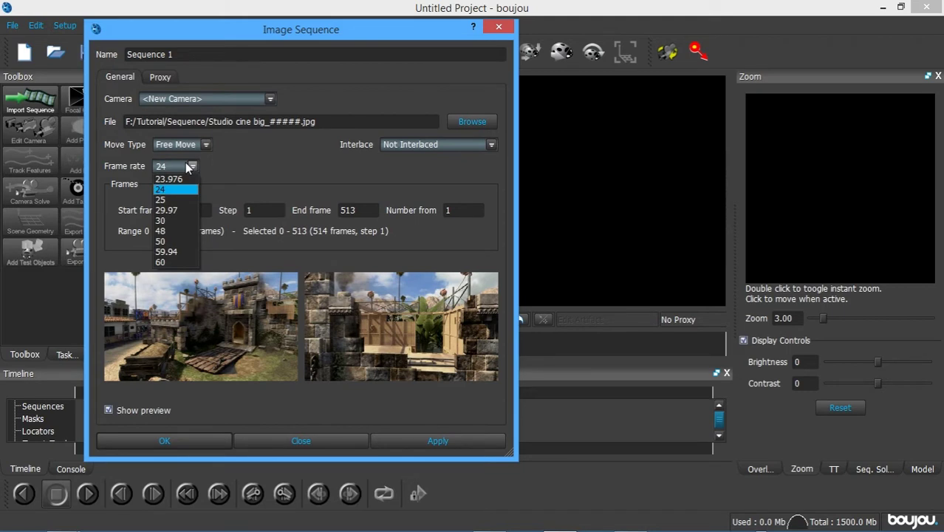
pyautogui.click(165, 253)
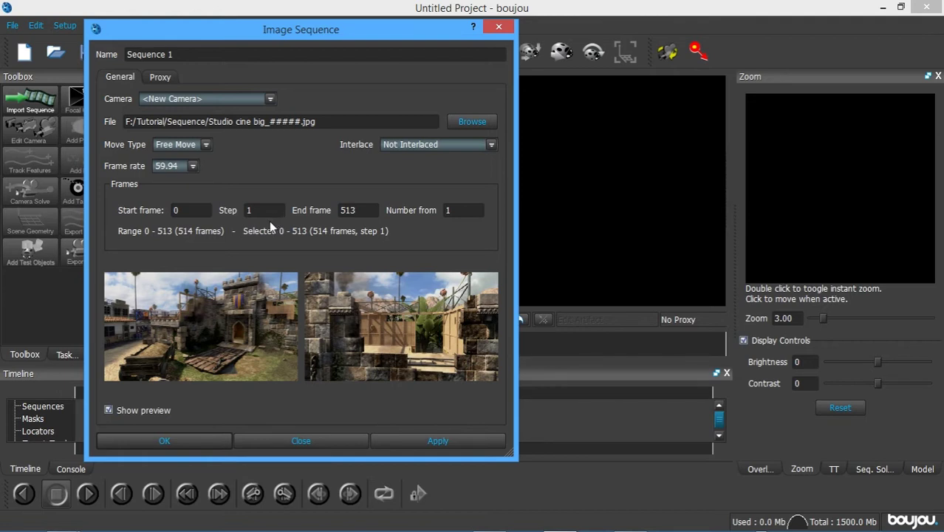
pyautogui.click(393, 437)
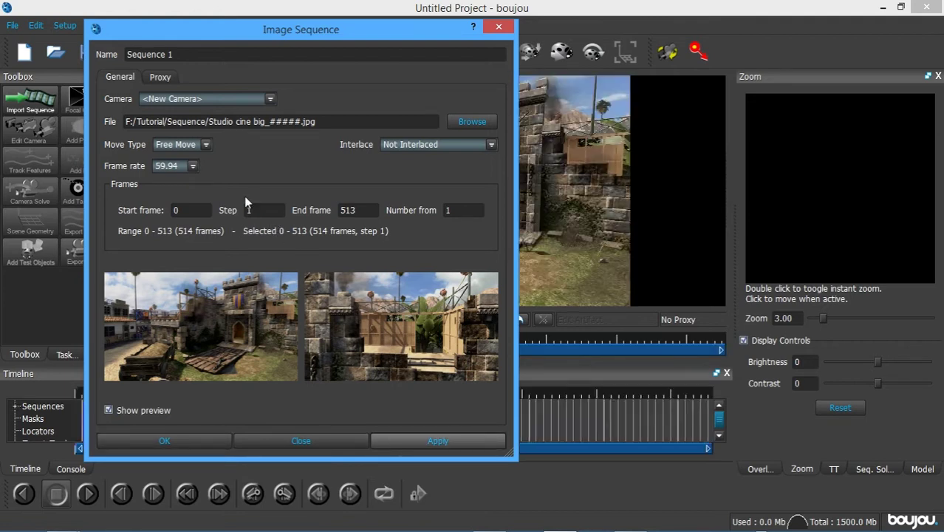
pyautogui.click(190, 166)
pyautogui.click(191, 250)
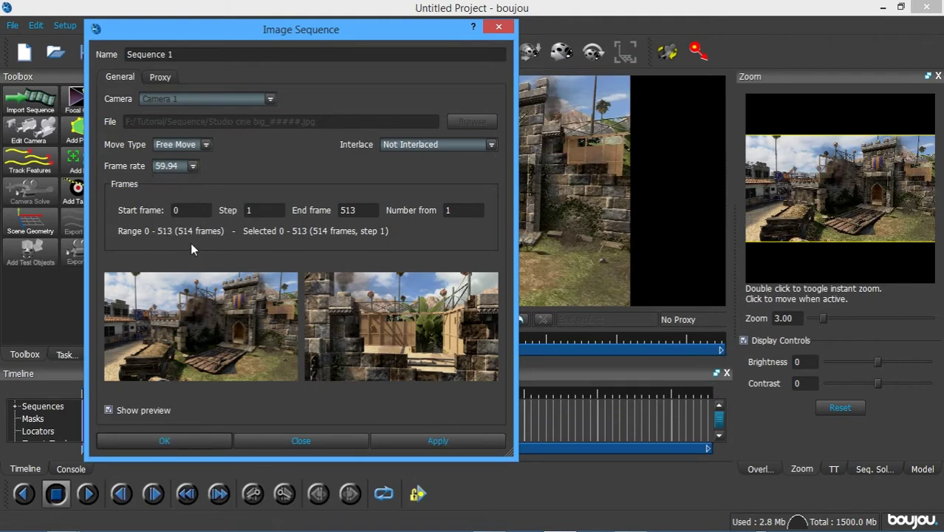
pyautogui.click(404, 445)
pyautogui.click(336, 440)
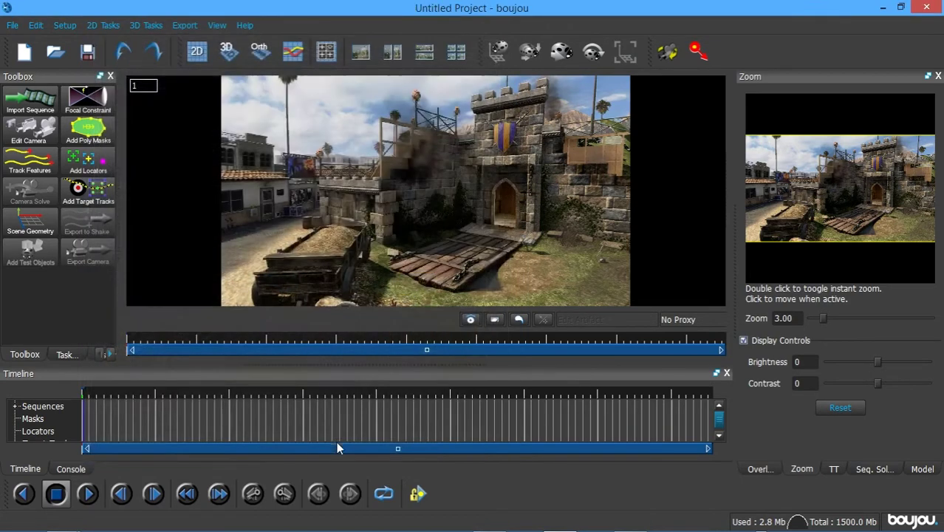
# Step: Run feature tracking on all frames of Sequence 1 with the sensitivity raised in the advanced properties
pyautogui.click(36, 162)
pyautogui.click(137, 197)
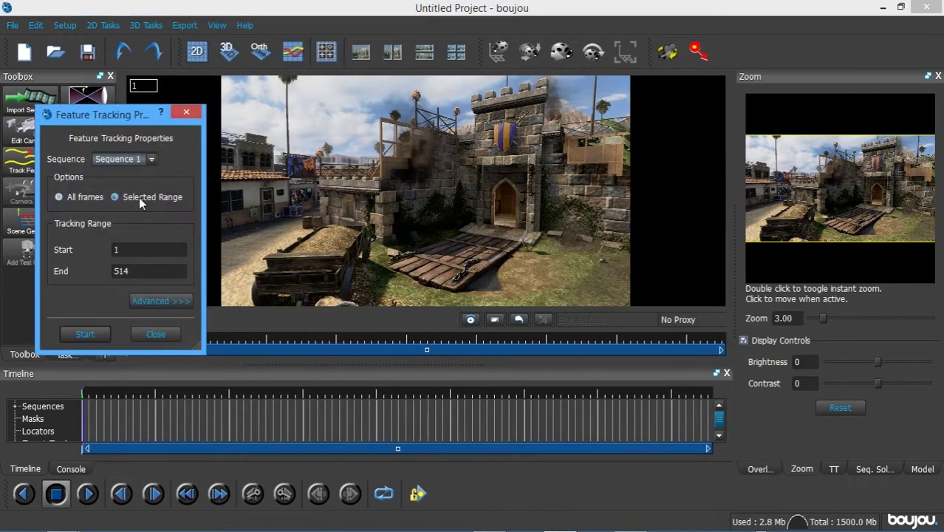
pyautogui.click(82, 196)
pyautogui.click(136, 159)
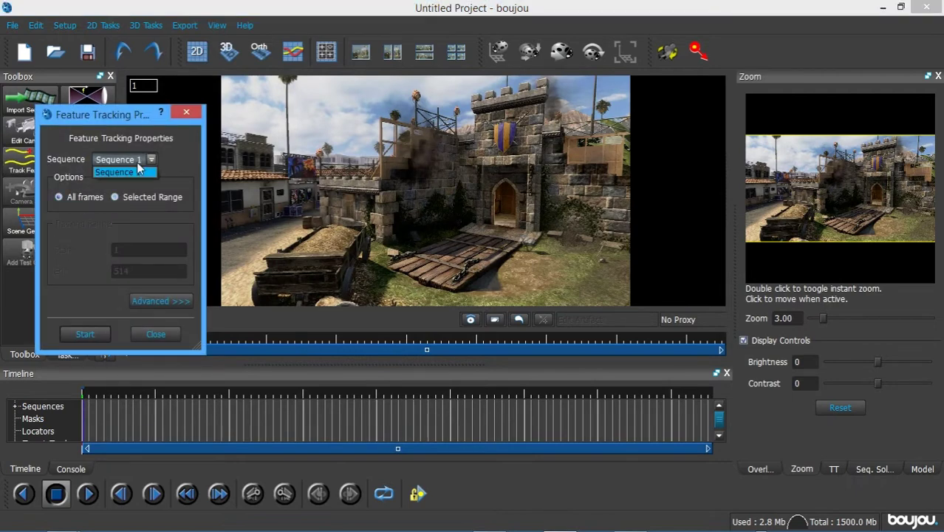
pyautogui.click(139, 173)
pyautogui.click(170, 298)
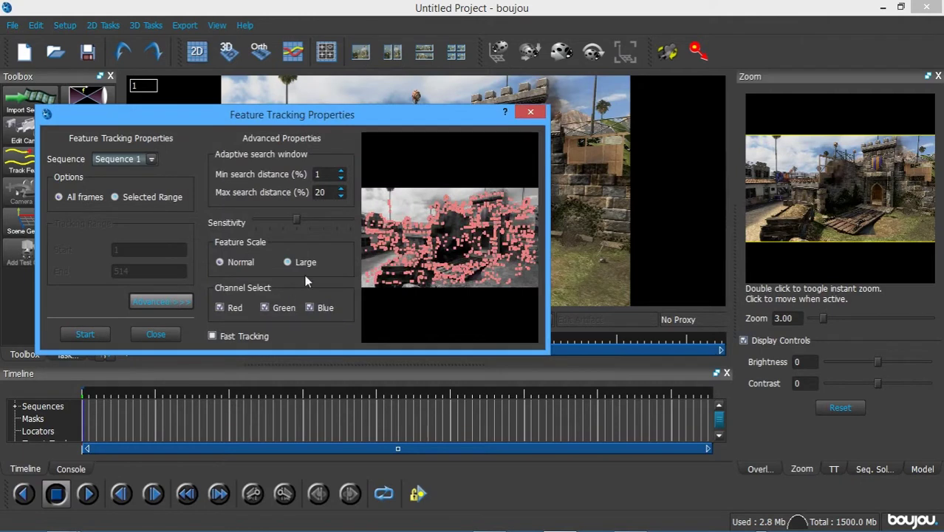
pyautogui.click(333, 221)
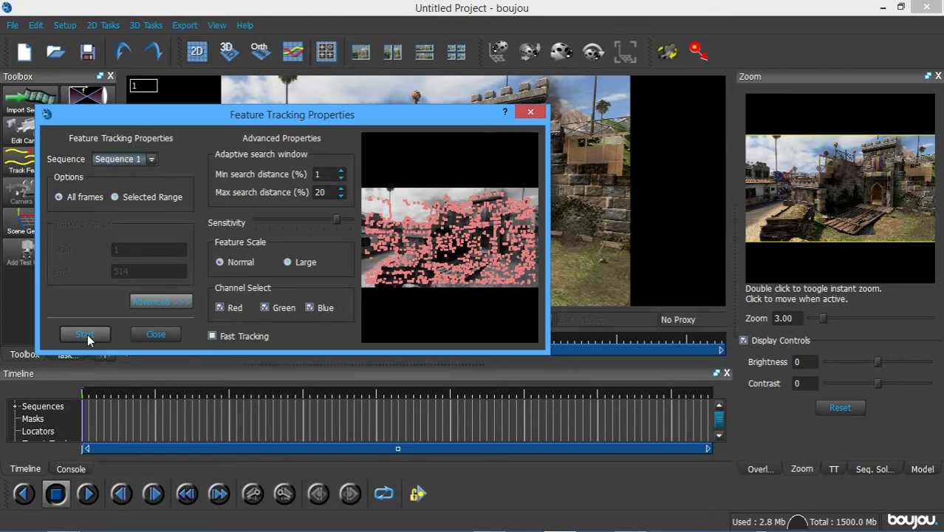
pyautogui.click(86, 334)
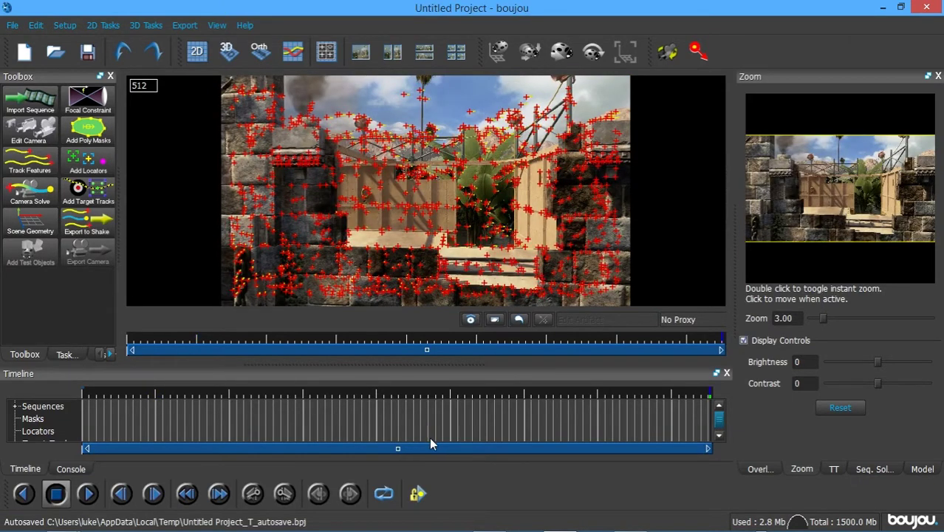
# Step: Run a camera solve on all frames of Sequence 1
pyautogui.moveTo(406, 408)
pyautogui.mouseDown()
pyautogui.moveTo(269, 413)
pyautogui.moveTo(218, 427)
pyautogui.moveTo(570, 416)
pyautogui.moveTo(231, 416)
pyautogui.moveTo(193, 431)
pyautogui.mouseUp()
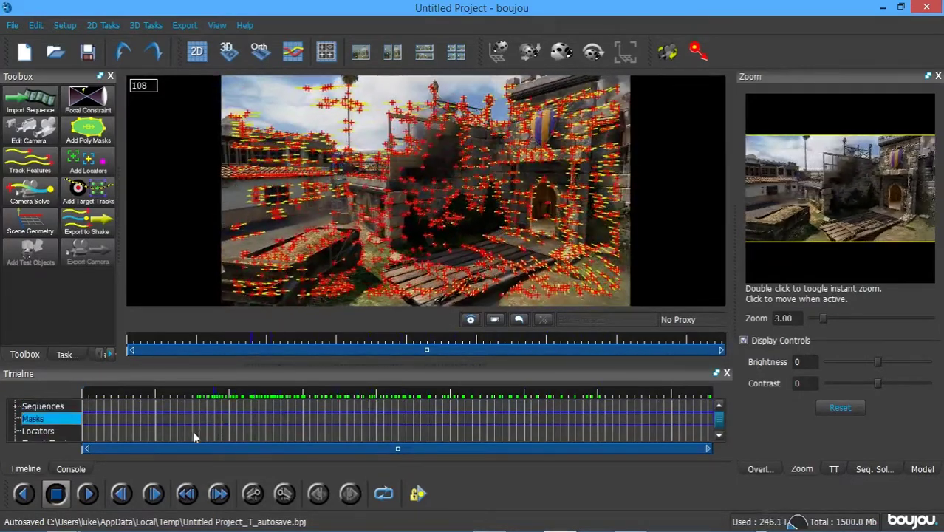
pyautogui.click(46, 201)
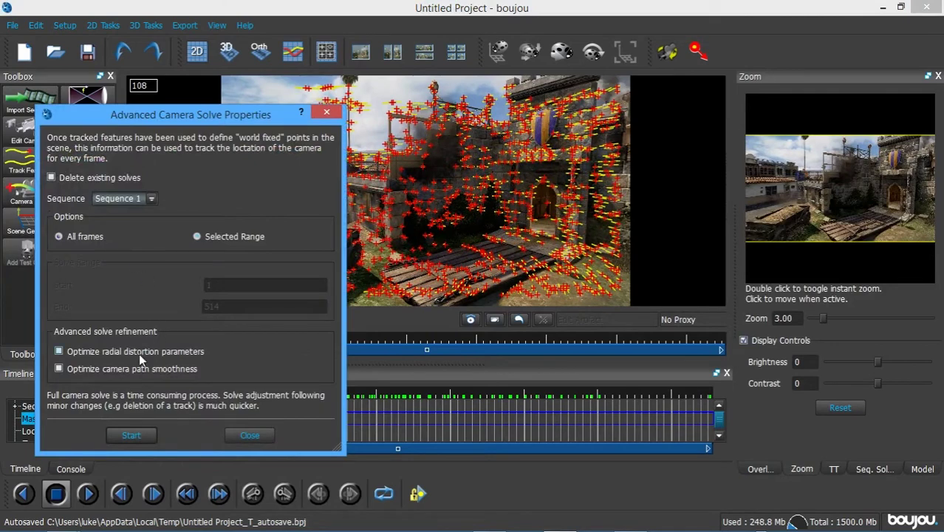
pyautogui.click(126, 200)
pyautogui.click(107, 213)
pyautogui.click(131, 435)
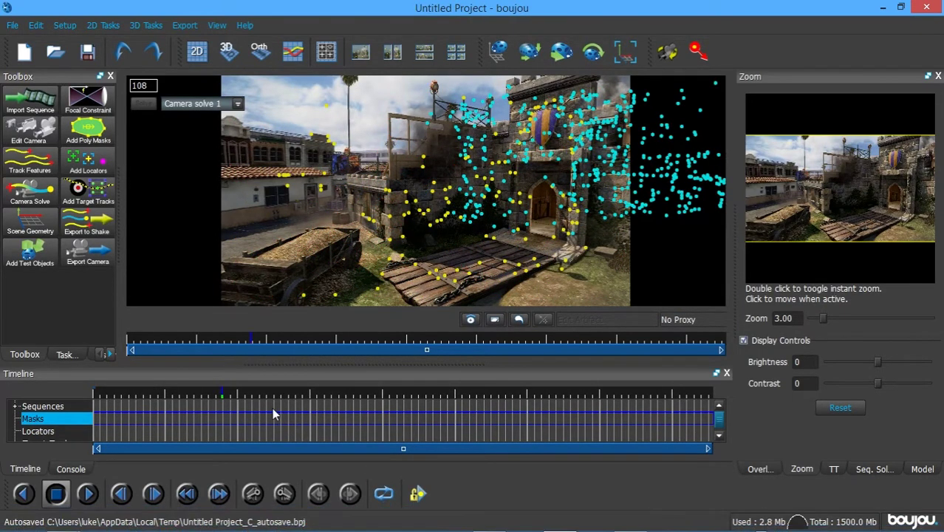
# Step: At frame 133, add an x-axis coordinate frame hint connected to tracks 838 and 672 on the wooden drawbridge
pyautogui.click(166, 414)
pyautogui.moveTo(165, 415); pyautogui.dragTo(320, 423)
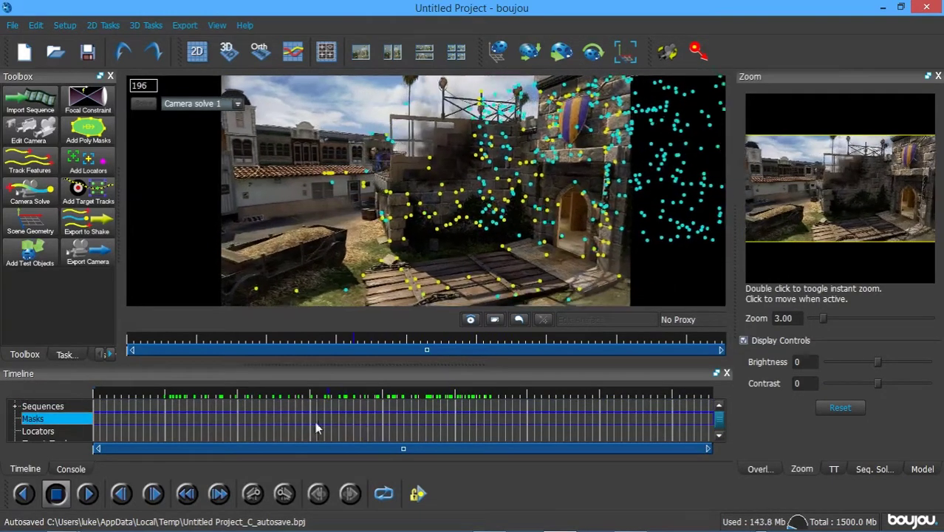
pyautogui.moveTo(248, 420); pyautogui.dragTo(376, 431)
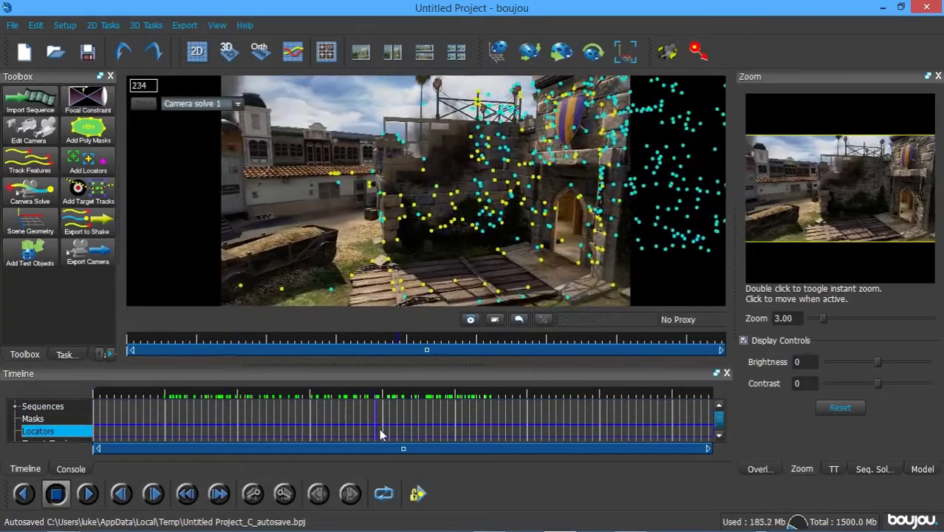
pyautogui.moveTo(441, 435); pyautogui.dragTo(254, 419)
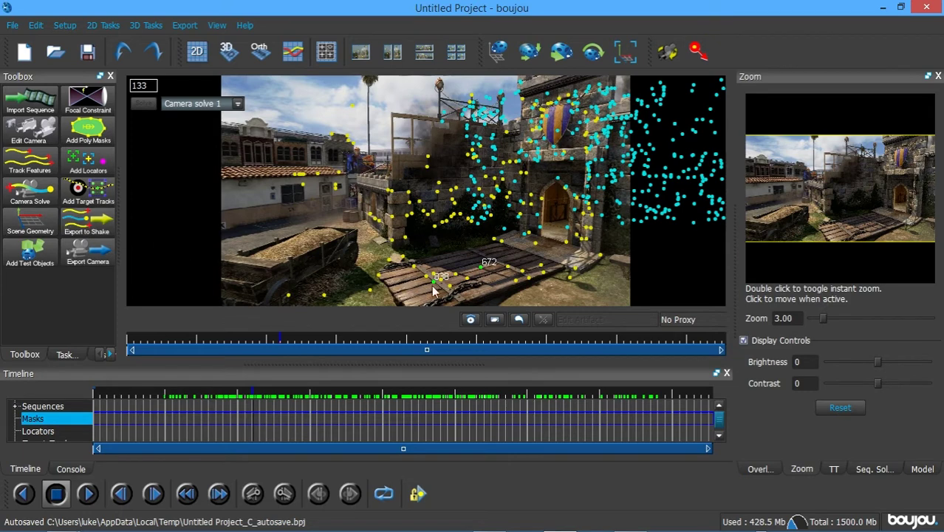
pyautogui.click(480, 268)
pyautogui.click(30, 218)
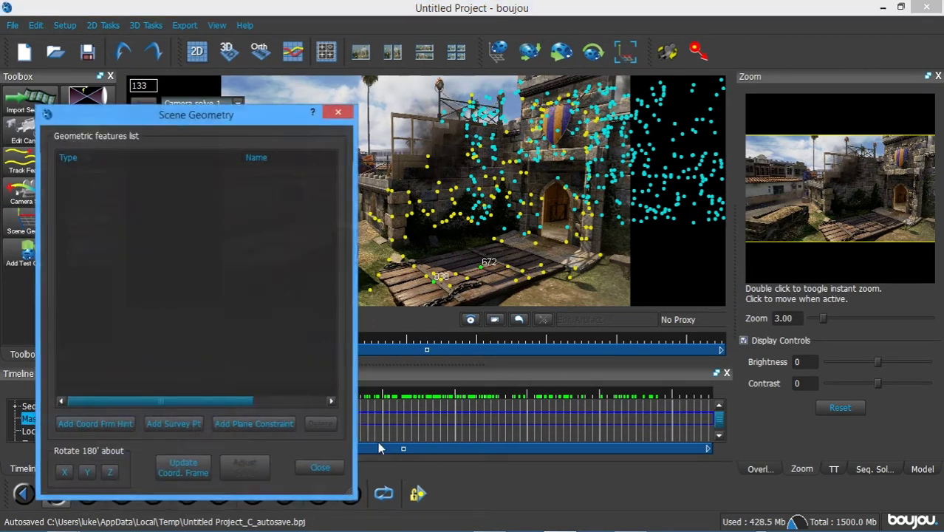
pyautogui.click(131, 424)
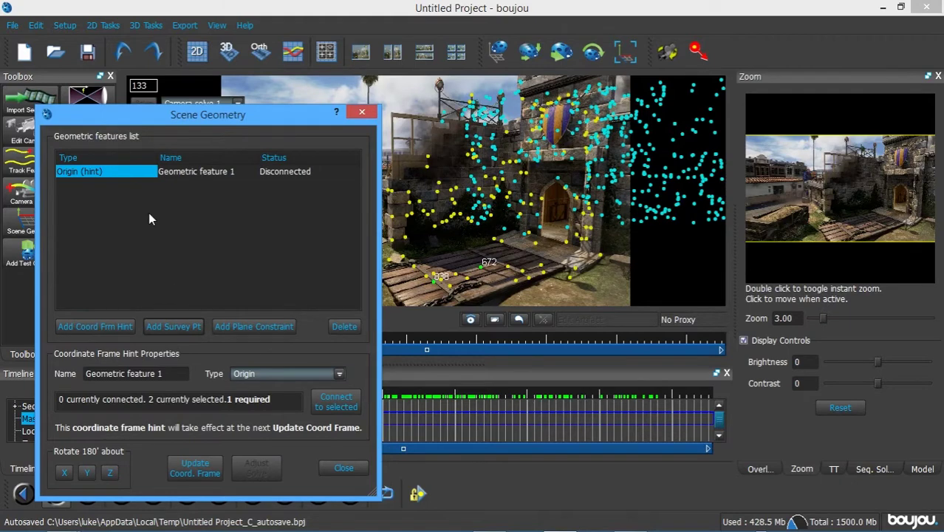
pyautogui.click(279, 374)
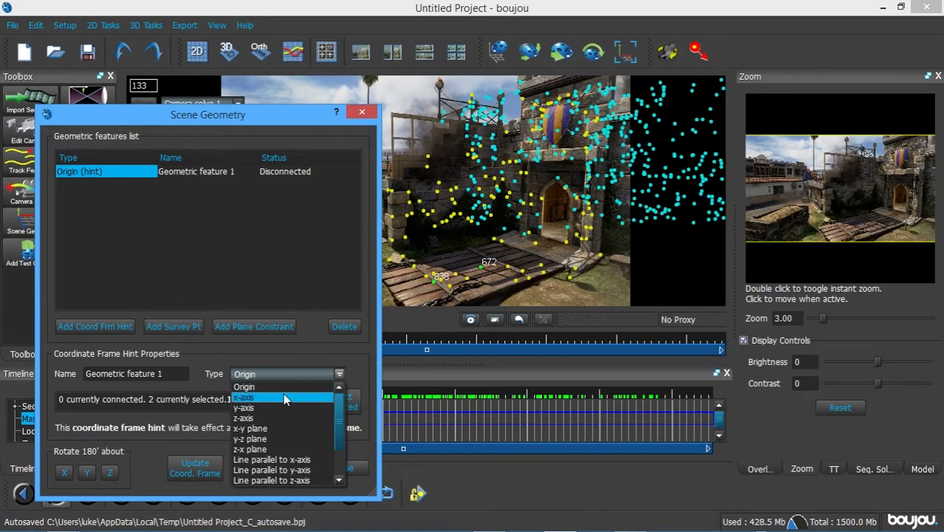
pyautogui.click(283, 394)
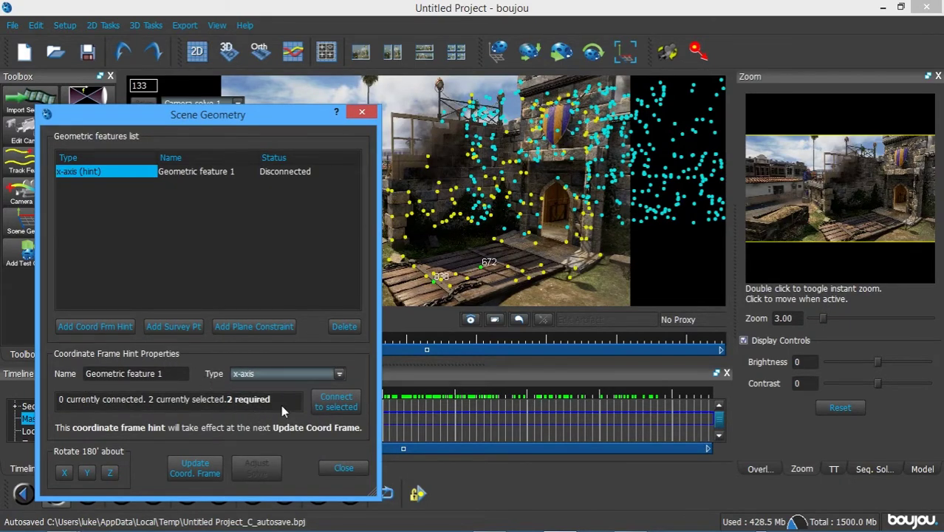
pyautogui.click(329, 408)
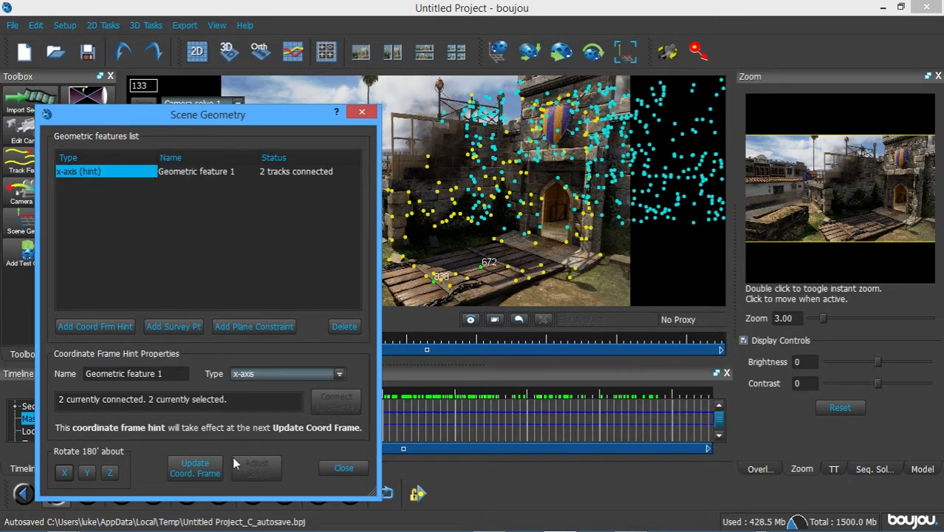
# Step: Add a second coordinate frame hint of type z-axis and connect it to tracks 742 and 672 on the drawbridge
pyautogui.click(131, 333)
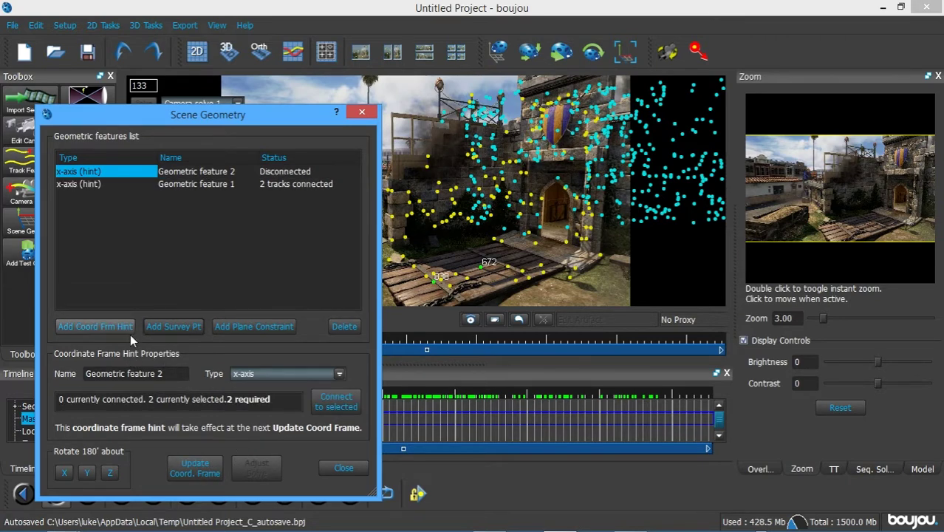
pyautogui.click(281, 373)
pyautogui.click(275, 418)
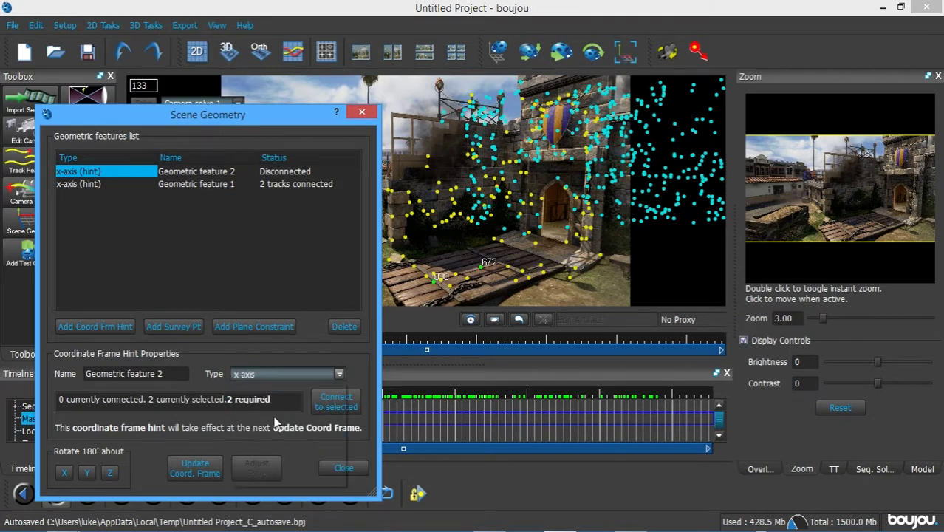
pyautogui.click(453, 290)
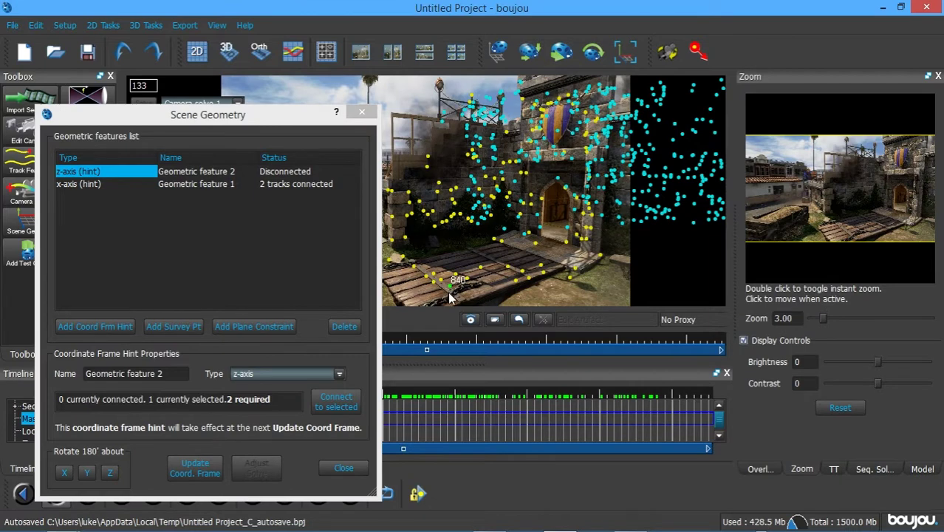
pyautogui.click(480, 267)
pyautogui.keyDown('ctrl'); pyautogui.click(414, 267); pyautogui.keyUp('ctrl')
pyautogui.click(354, 409)
# Step: Update the coordinate frame from the x-axis and z-axis hints and close the Scene Geometry dialog
pyautogui.click(195, 468)
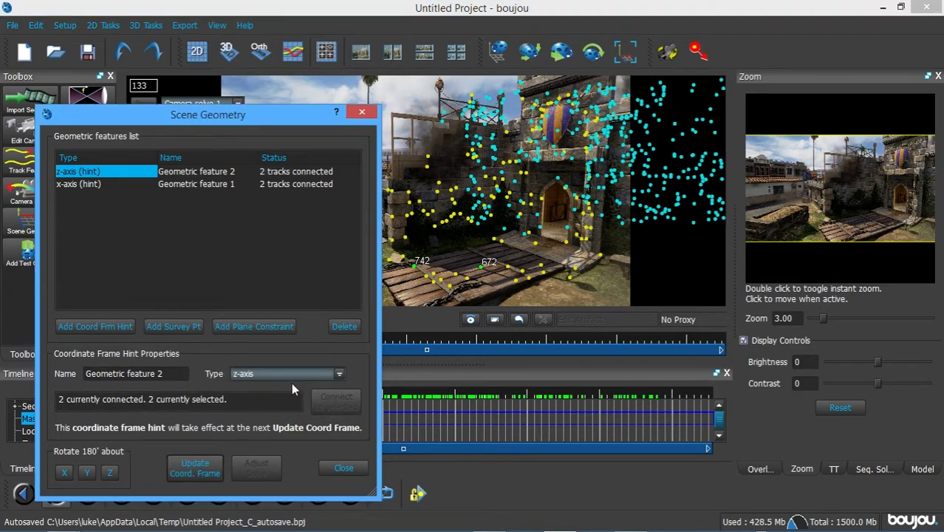
pyautogui.click(201, 470)
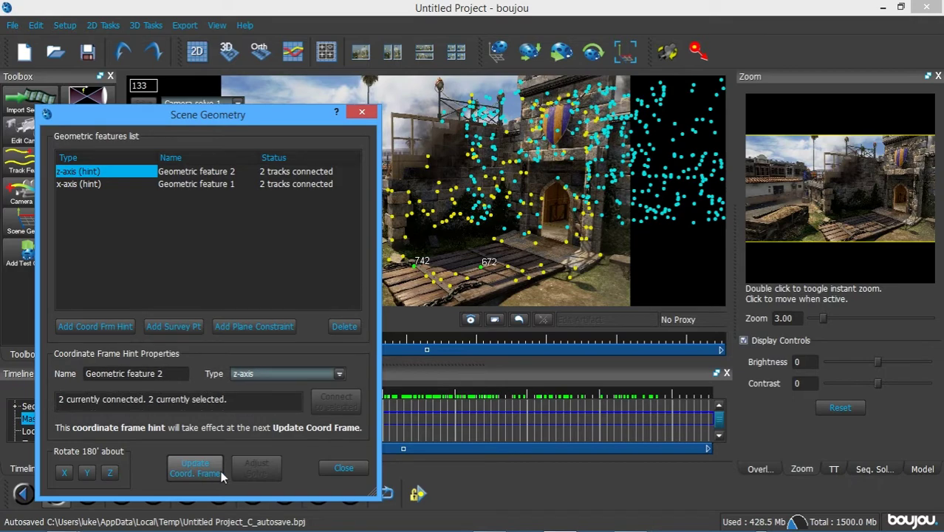
pyautogui.click(329, 465)
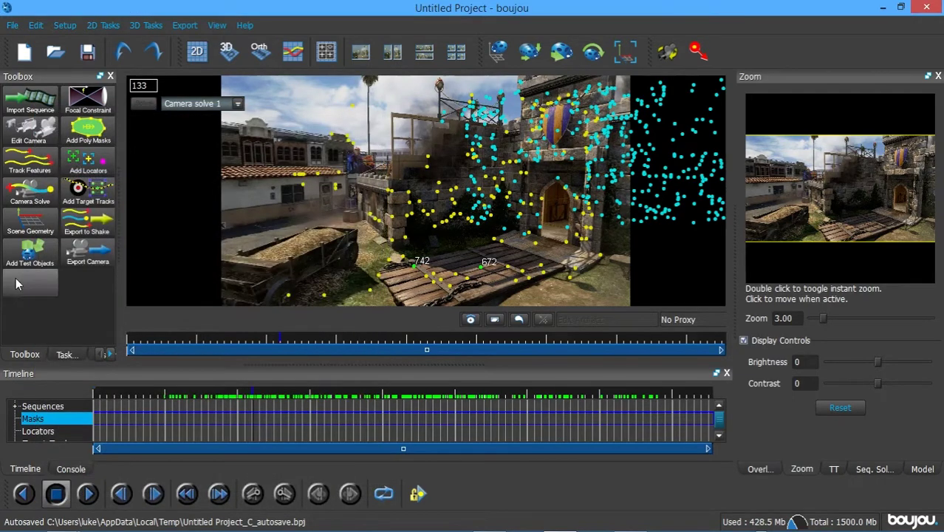
# Step: Add a solid Ladybird test object to the scene and scrub through the early frames to check how it follows the drawbridge
pyautogui.click(22, 258)
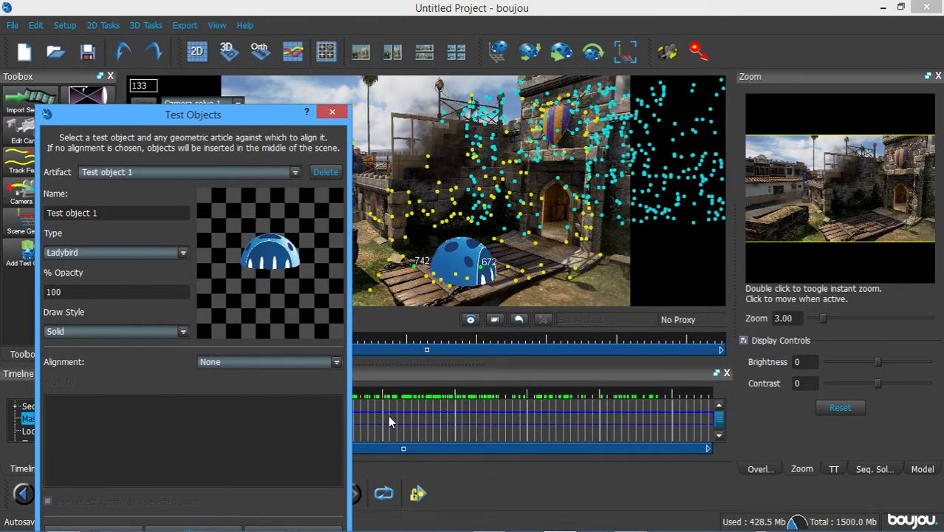
pyautogui.moveTo(266, 117); pyautogui.dragTo(933, 148)
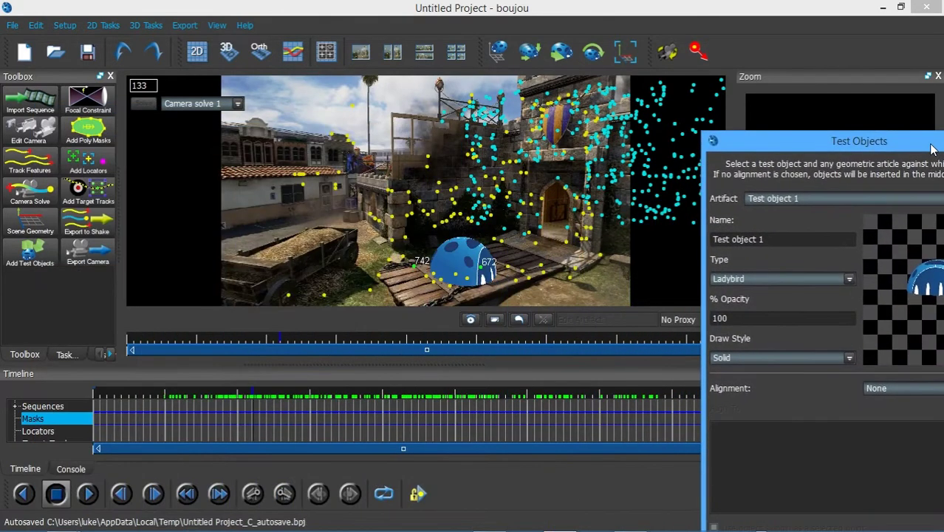
pyautogui.moveTo(177, 393); pyautogui.dragTo(477, 423)
pyautogui.moveTo(413, 421); pyautogui.dragTo(356, 416)
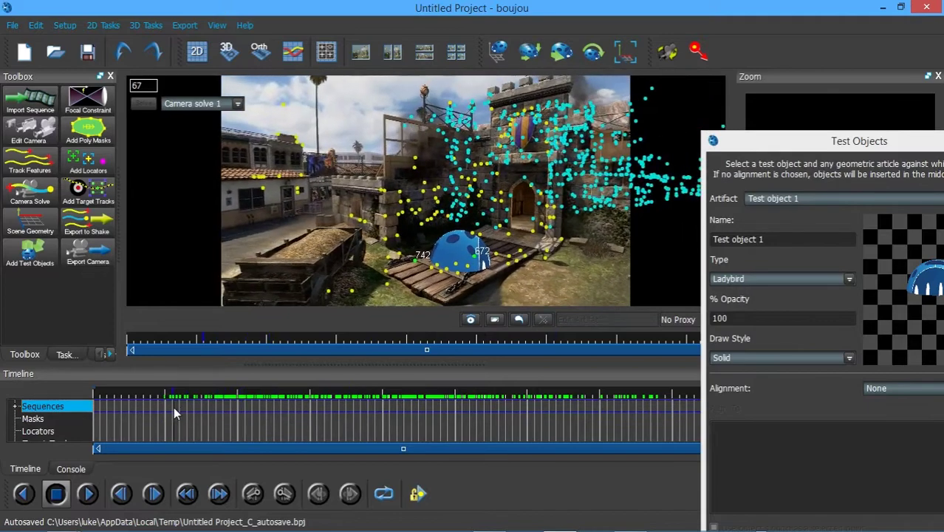
pyautogui.moveTo(144, 415)
pyautogui.mouseDown()
pyautogui.moveTo(113, 416)
pyautogui.moveTo(246, 421)
pyautogui.moveTo(379, 404)
pyautogui.moveTo(486, 422)
pyautogui.moveTo(516, 411)
pyautogui.moveTo(446, 404)
pyautogui.moveTo(245, 422)
pyautogui.moveTo(685, 418)
pyautogui.moveTo(637, 397)
pyautogui.moveTo(388, 400)
pyautogui.moveTo(340, 403)
pyautogui.moveTo(344, 420)
pyautogui.moveTo(150, 421)
pyautogui.mouseUp()
# Step: Check the ladybird against the drawbridge in the later frames, delete the test object and close the Test Objects dialog
pyautogui.moveTo(849, 134); pyautogui.dragTo(669, 25)
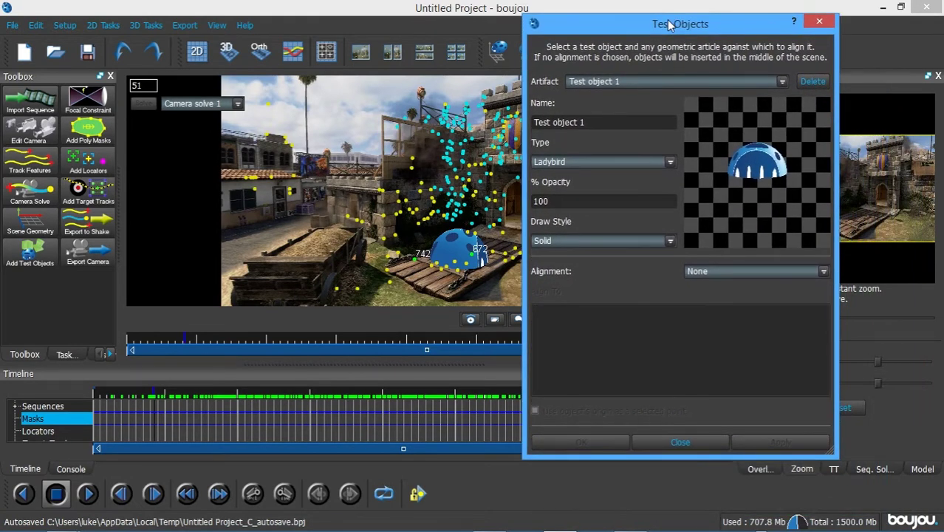
pyautogui.moveTo(669, 25); pyautogui.dragTo(699, 49)
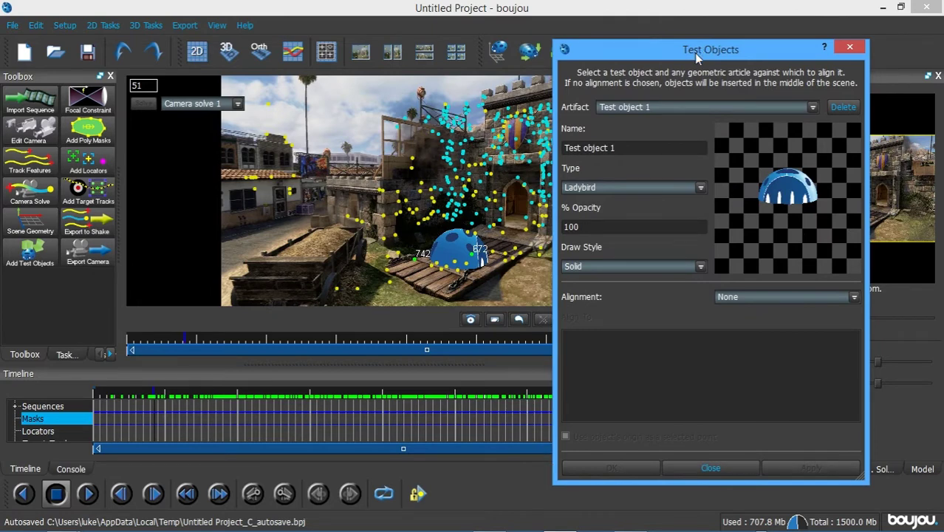
pyautogui.moveTo(245, 430); pyautogui.dragTo(328, 429)
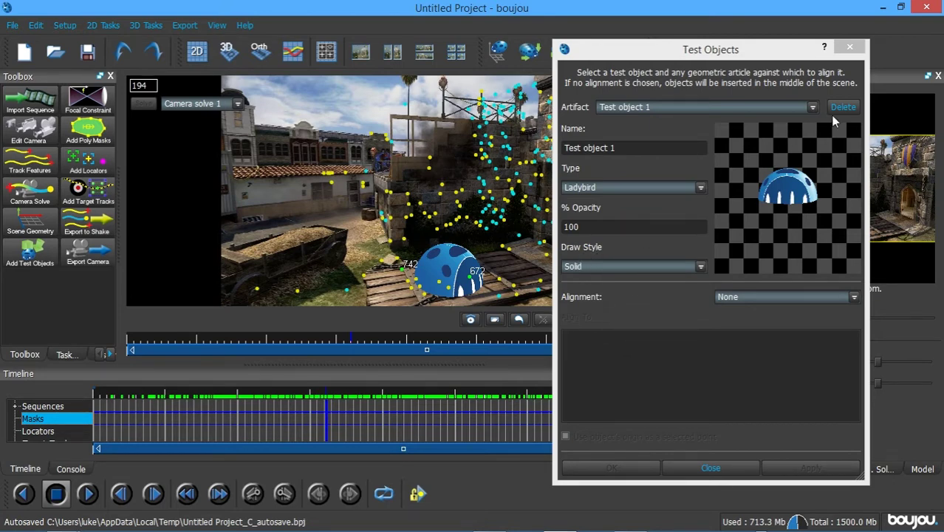
pyautogui.moveTo(337, 415); pyautogui.dragTo(426, 424)
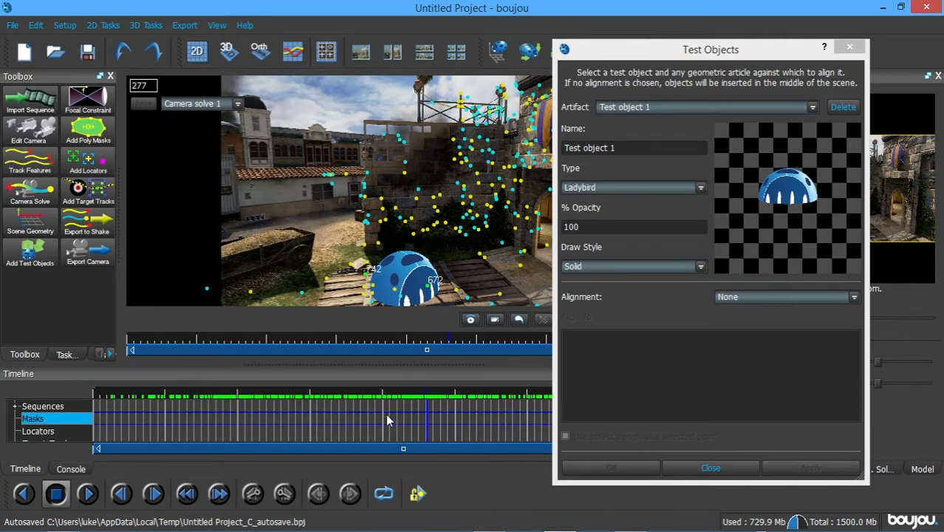
pyautogui.click(844, 108)
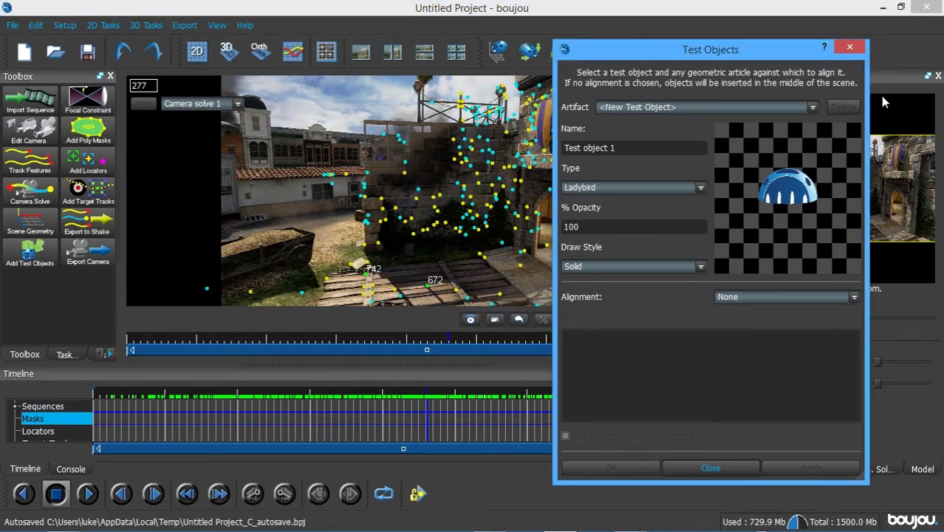
pyautogui.click(850, 47)
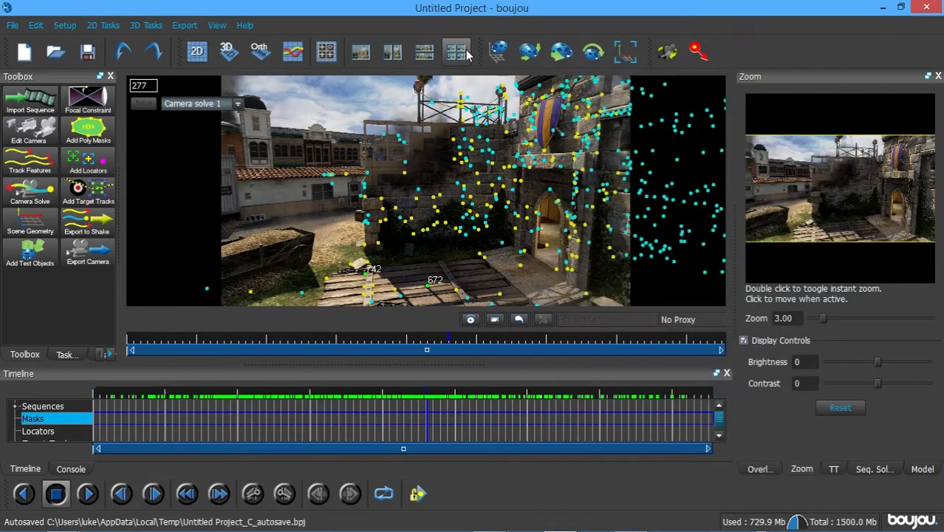
# Step: Start exporting the camera solve of Sequence 1 with Cinema 4D (*.c4d) as the export type
pyautogui.click(184, 25)
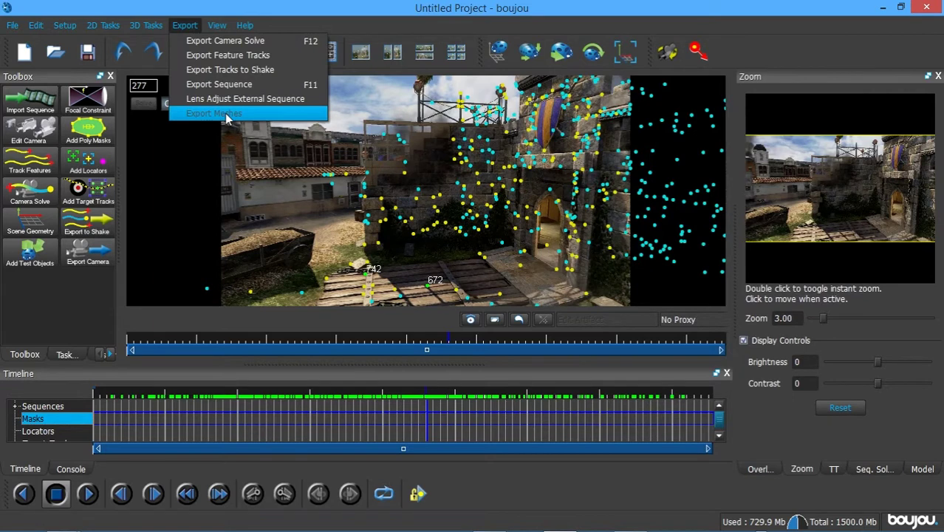
pyautogui.click(198, 41)
pyautogui.click(464, 208)
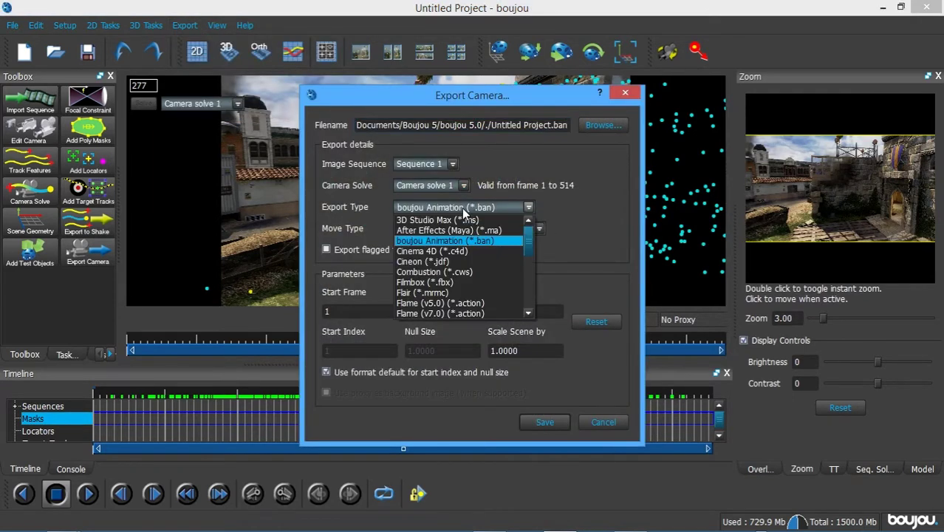
pyautogui.click(464, 249)
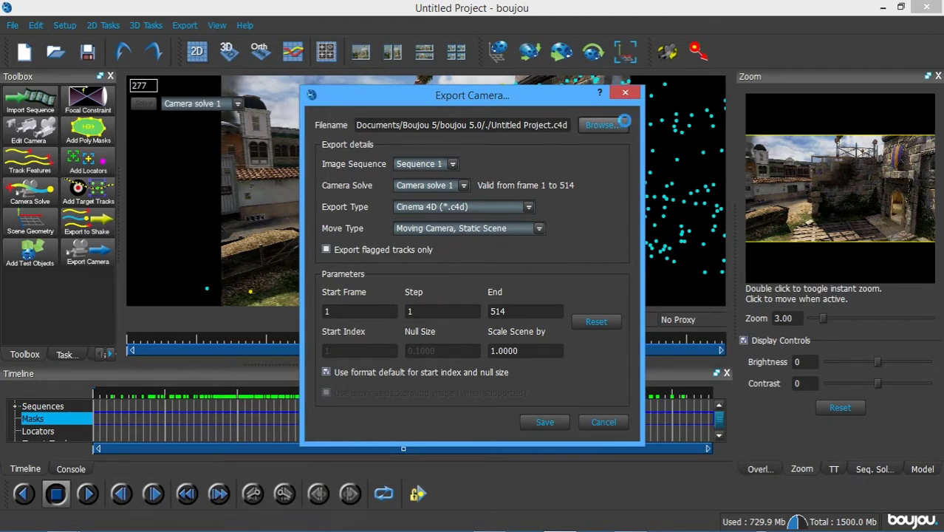
# Step: Set the export destination to the Tutorial folder on drive F:, keeping the file name Untitled Project
pyautogui.click(615, 125)
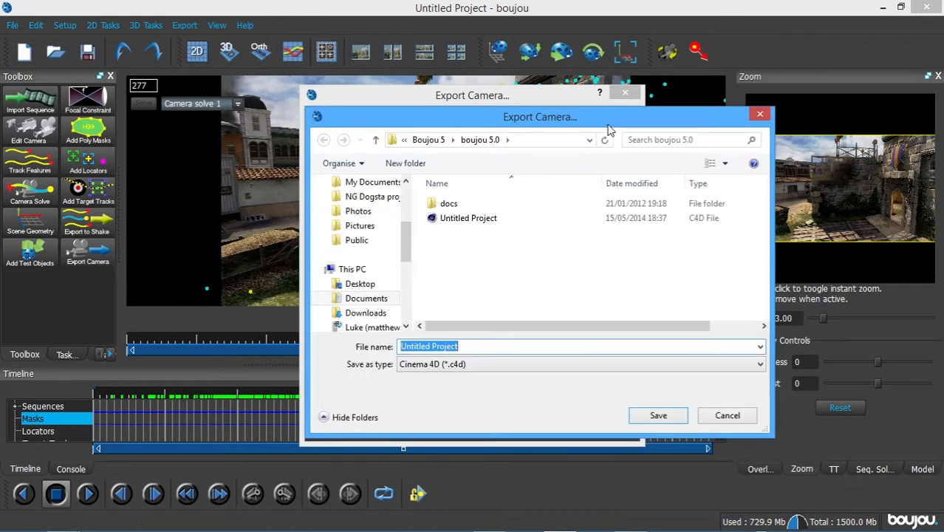
pyautogui.moveTo(406, 233); pyautogui.dragTo(399, 294)
pyautogui.click(325, 271)
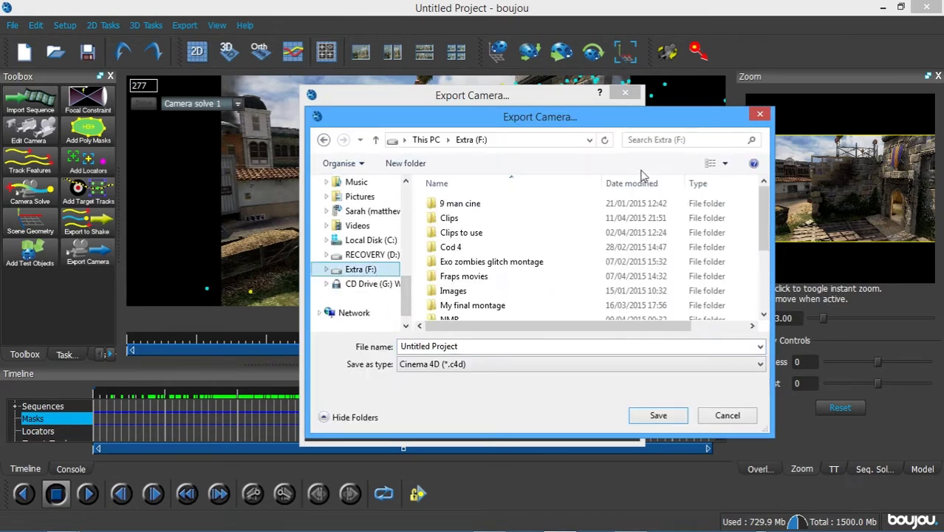
pyautogui.moveTo(763, 218); pyautogui.dragTo(763, 285)
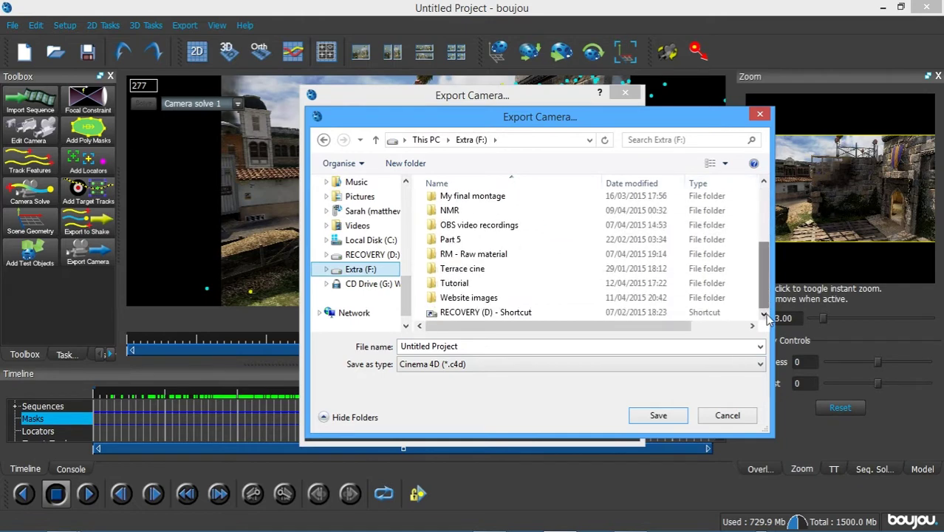
pyautogui.doubleClick(606, 290)
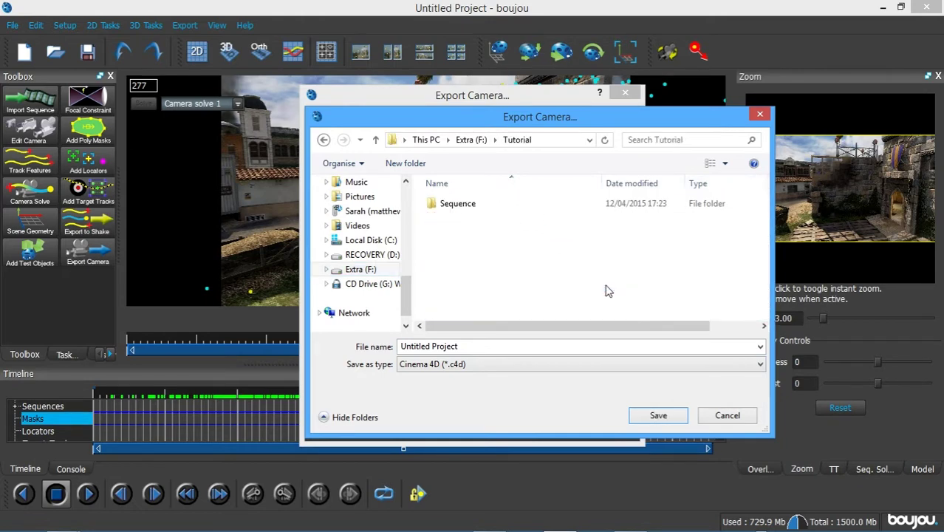
pyautogui.click(659, 416)
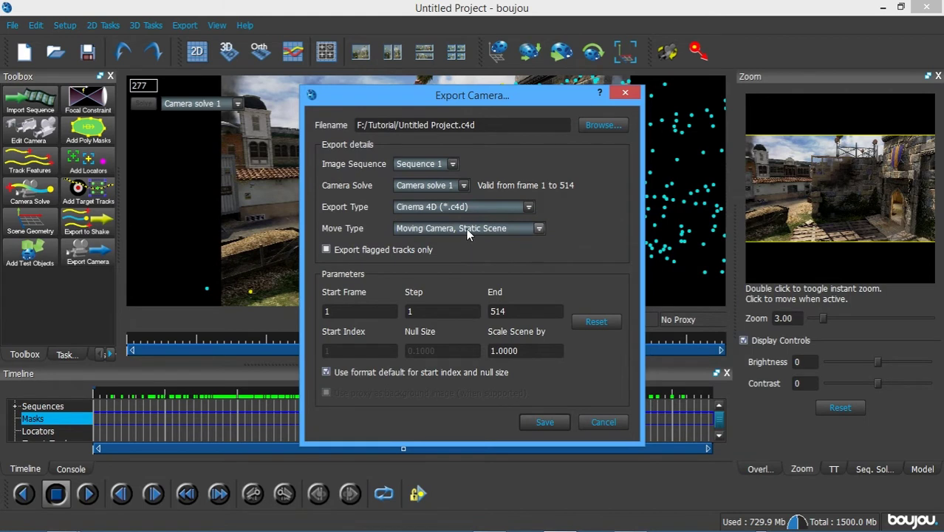
# Step: Set the export's scene scale to 100 and save the Cinema 4D camera file
pyautogui.click(537, 351)
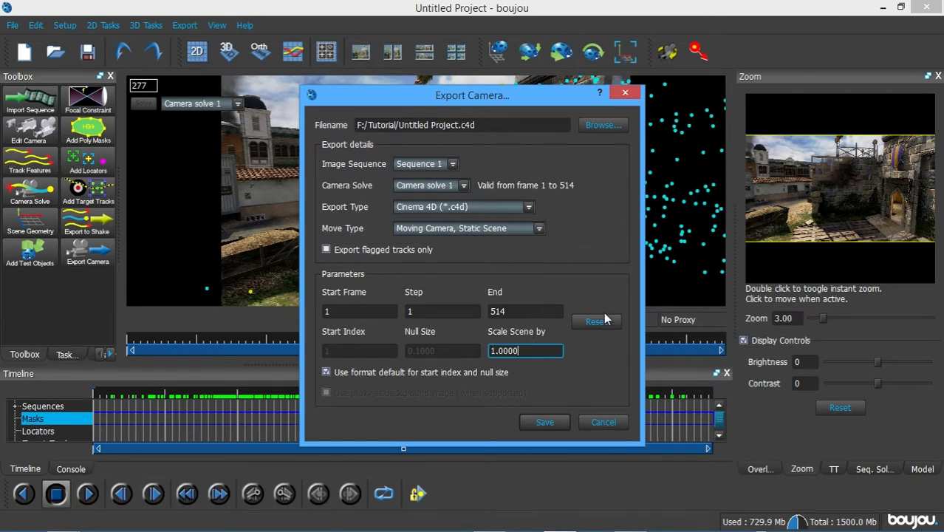
pyautogui.write('1000')
pyautogui.click(442, 167)
pyautogui.click(492, 162)
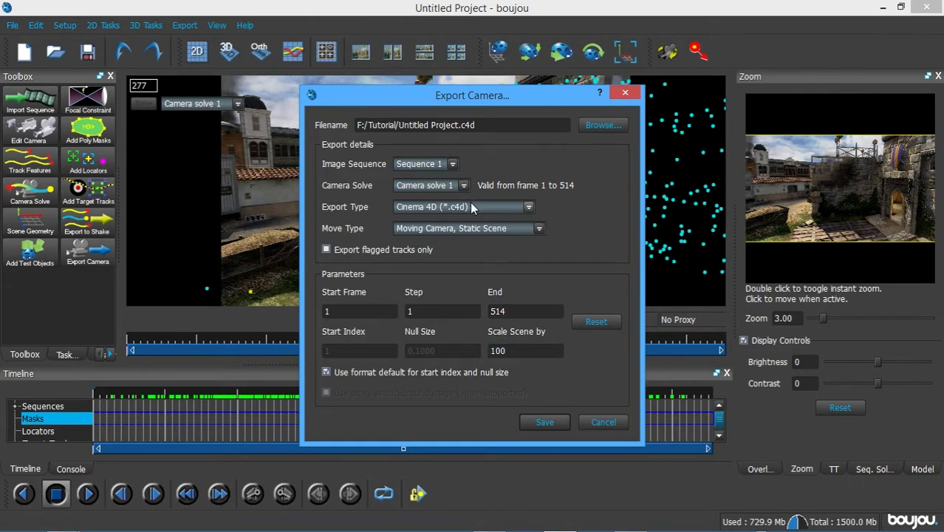
pyautogui.click(544, 424)
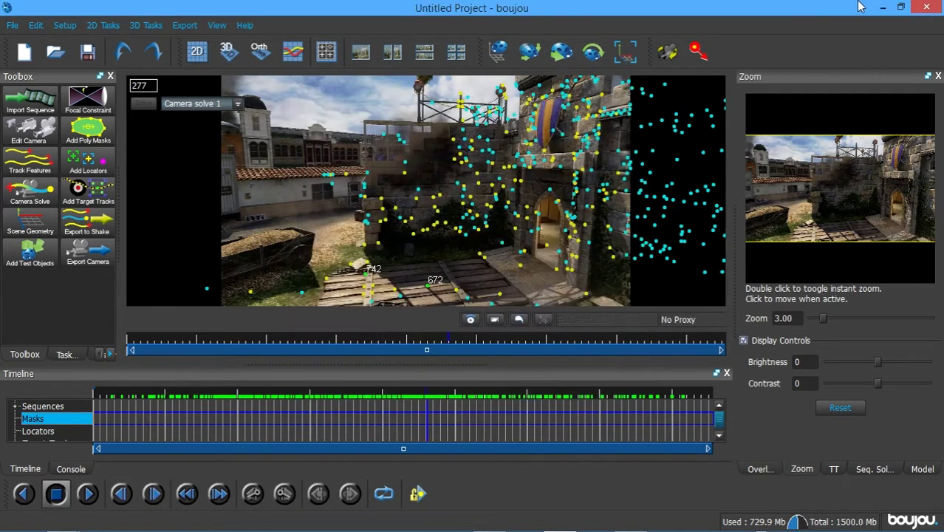
# Step: Save the boujou project as Untitled Project in the F: drive's Tutorial folder and close the program
pyautogui.click(12, 25)
pyautogui.click(38, 73)
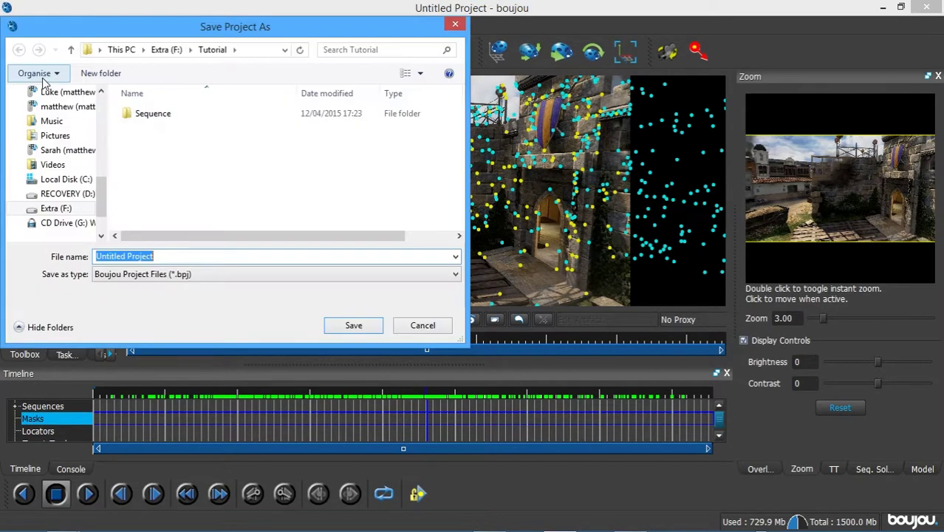
pyautogui.click(353, 325)
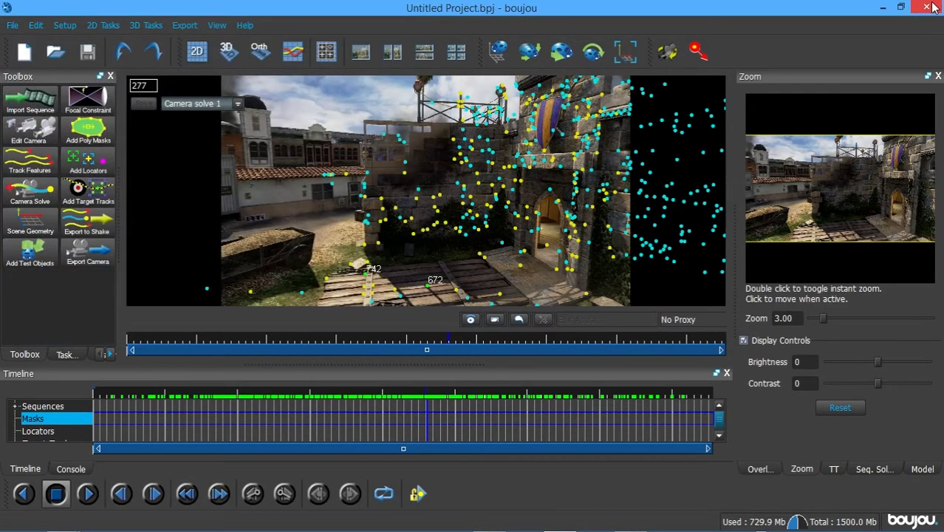
pyautogui.click(928, 6)
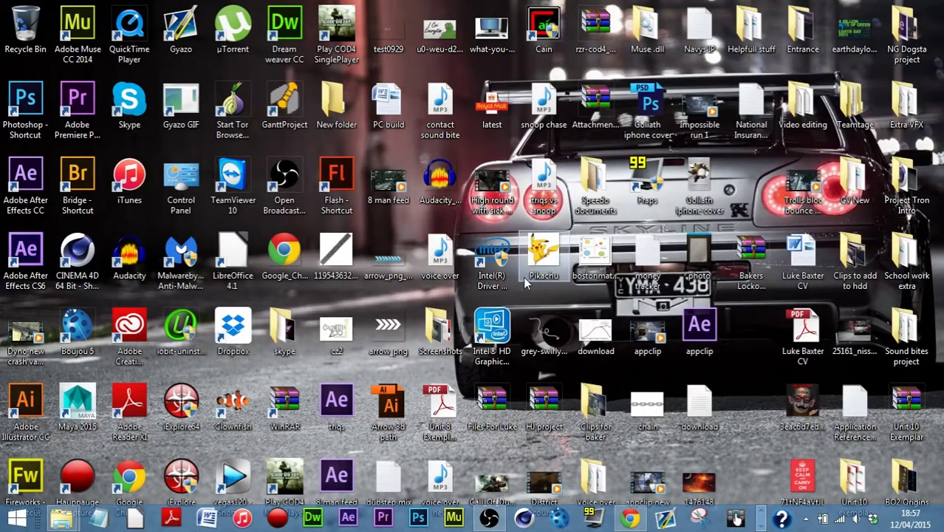
# Step: Switch to the Plugins cinema 4D window in File Explorer and show the contents of its parent Tutorial folder on drive F:
pyautogui.moveTo(74, 520)
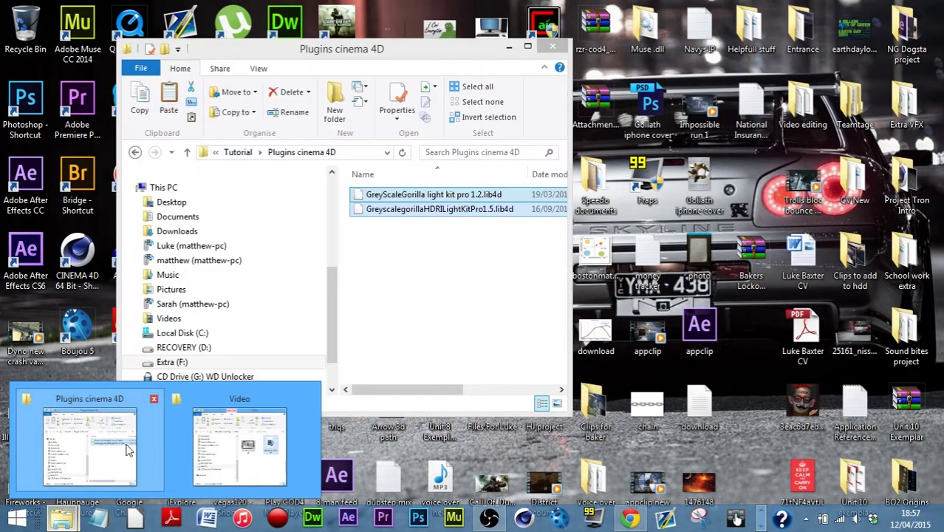
pyautogui.click(128, 449)
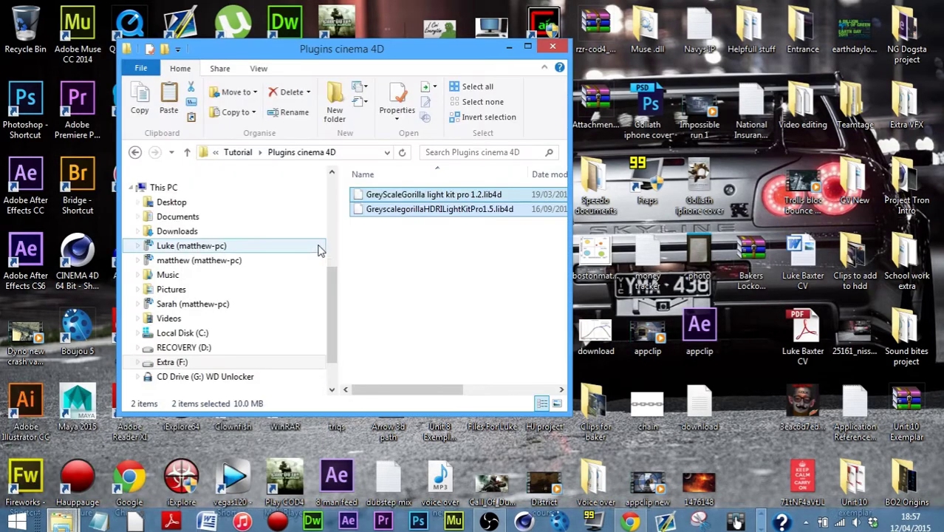
pyautogui.click(134, 153)
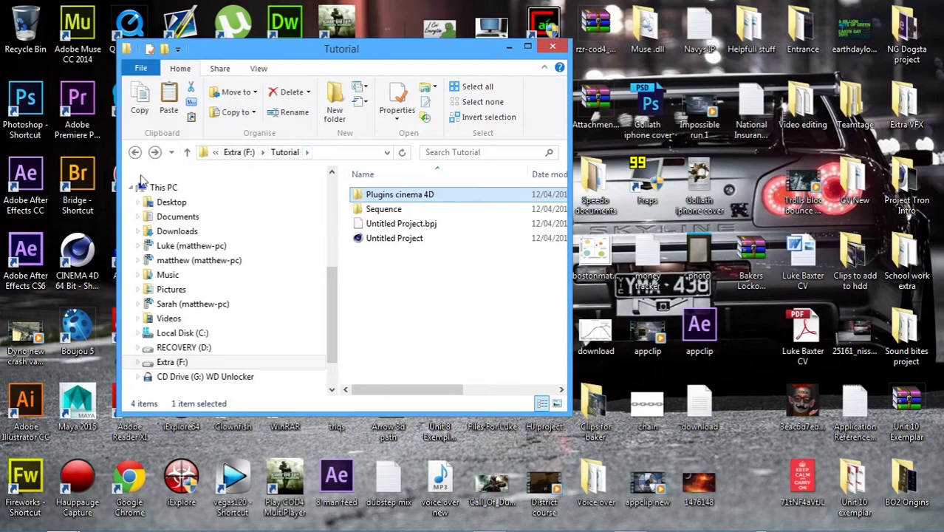
pyautogui.click(134, 152)
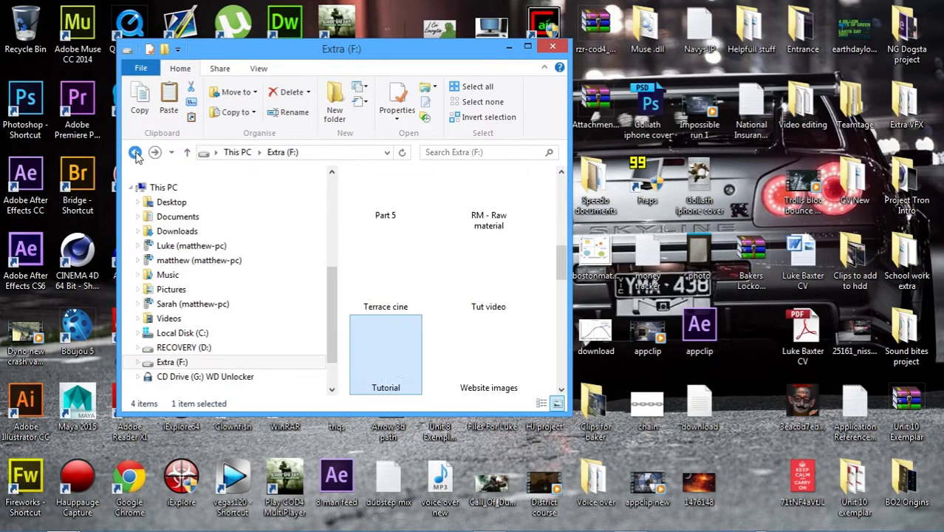
pyautogui.doubleClick(368, 363)
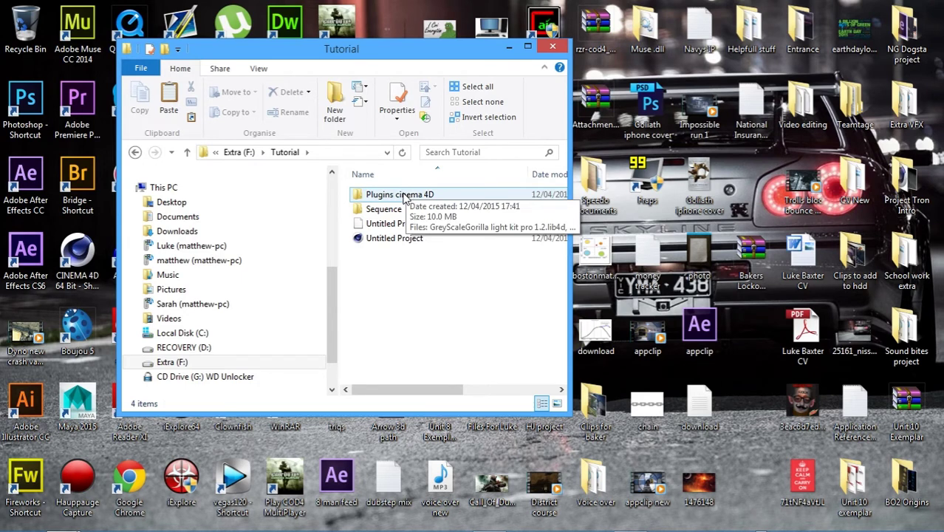
# Step: Open the Plugins cinema 4D folder and select both Greyscalegorilla light kit .lib4d files
pyautogui.moveTo(403, 296); pyautogui.dragTo(402, 272)
pyautogui.doubleClick(398, 194)
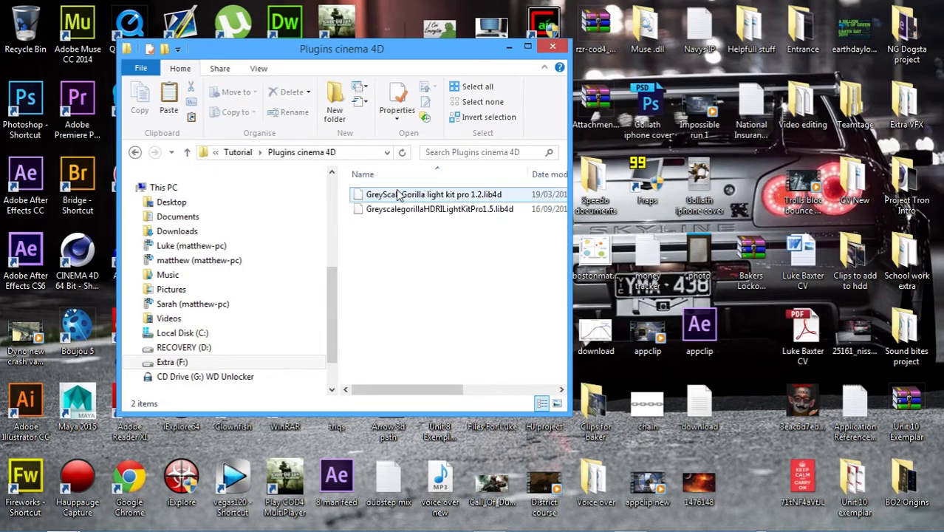
pyautogui.moveTo(405, 330); pyautogui.dragTo(393, 232)
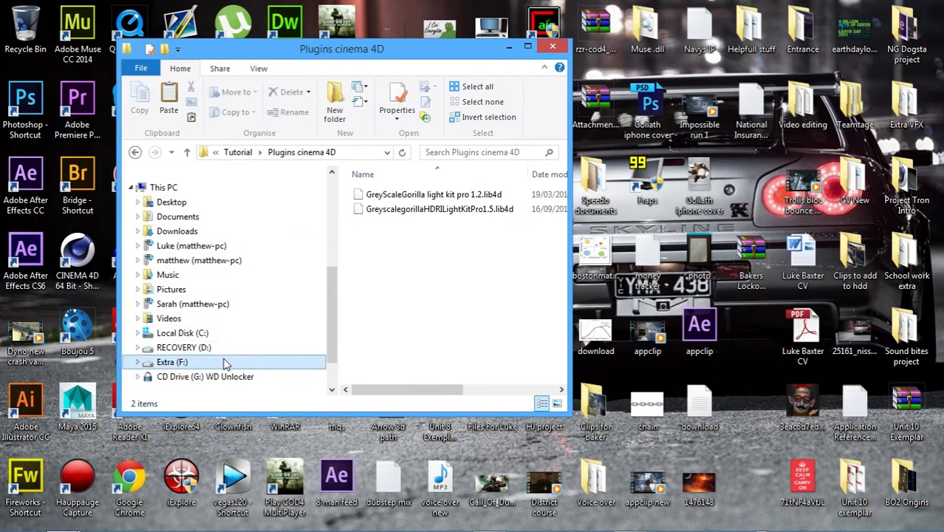
pyautogui.moveTo(423, 255); pyautogui.dragTo(427, 197)
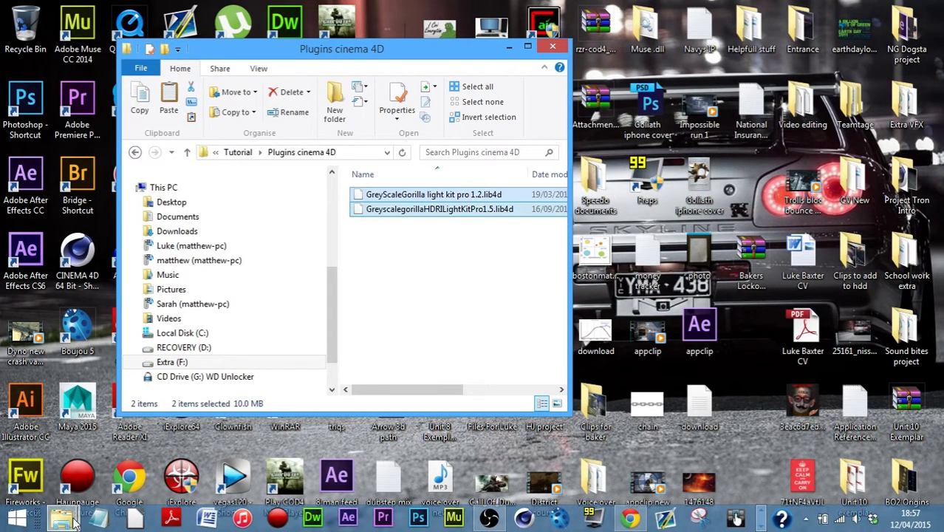
# Step: Open a second File Explorer window at Local Disk (C:) and place it overlapping the plugins window
pyautogui.rightClick(64, 517)
pyautogui.click(74, 450)
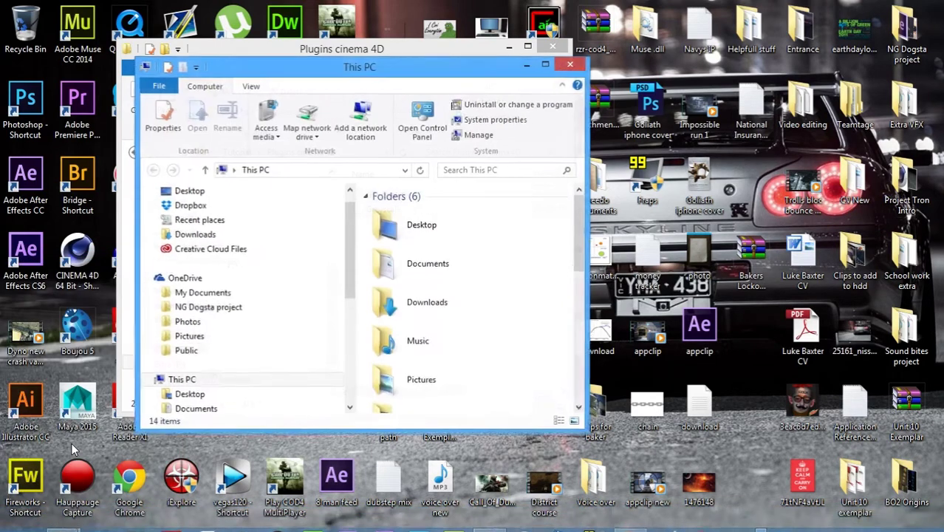
pyautogui.moveTo(389, 78); pyautogui.dragTo(753, 58)
pyautogui.moveTo(715, 252); pyautogui.dragTo(715, 377)
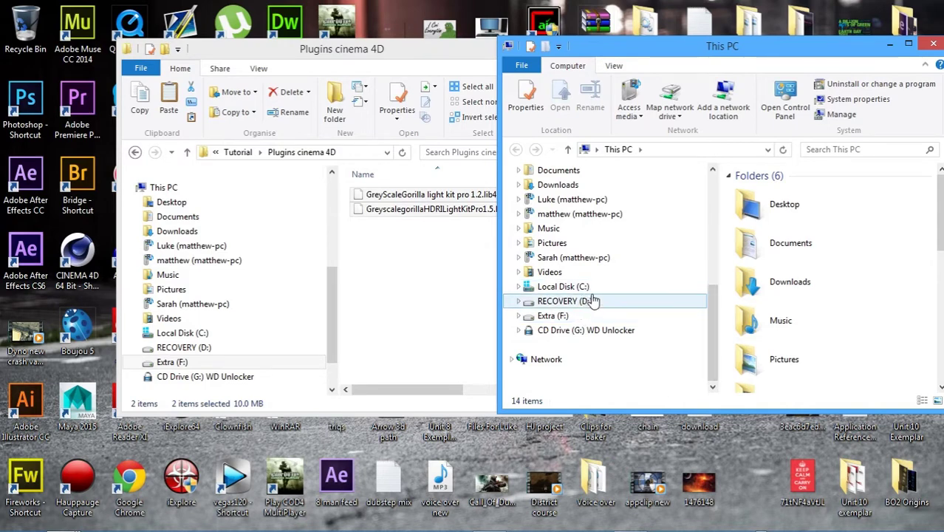
pyautogui.click(589, 288)
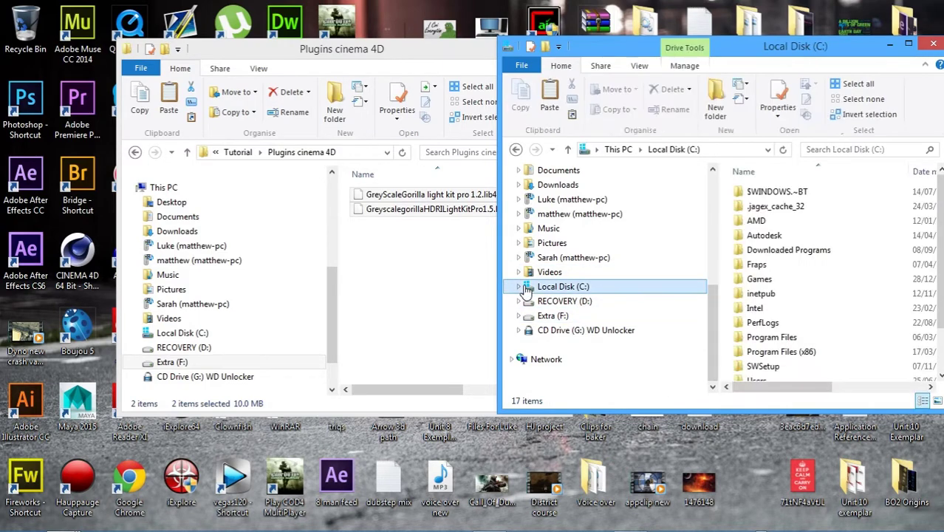
pyautogui.moveTo(744, 51); pyautogui.dragTo(478, 50)
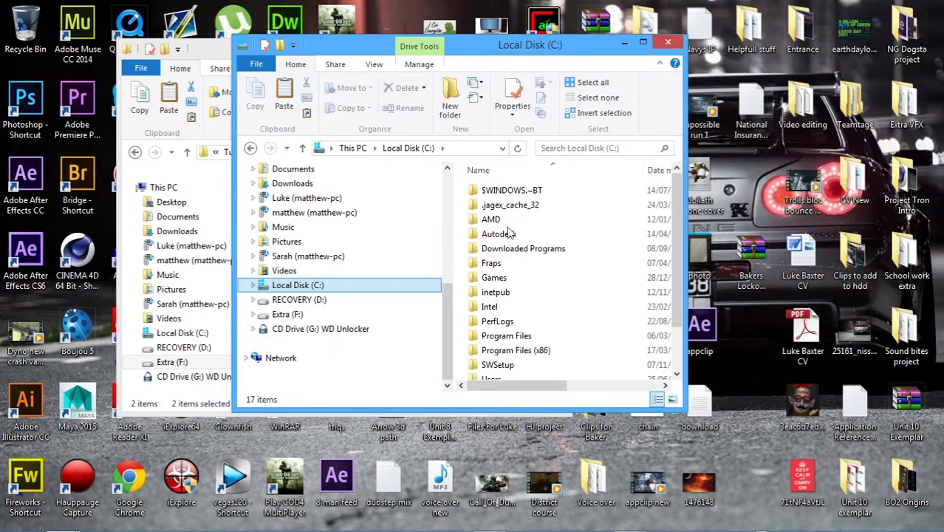
pyautogui.doubleClick(525, 334)
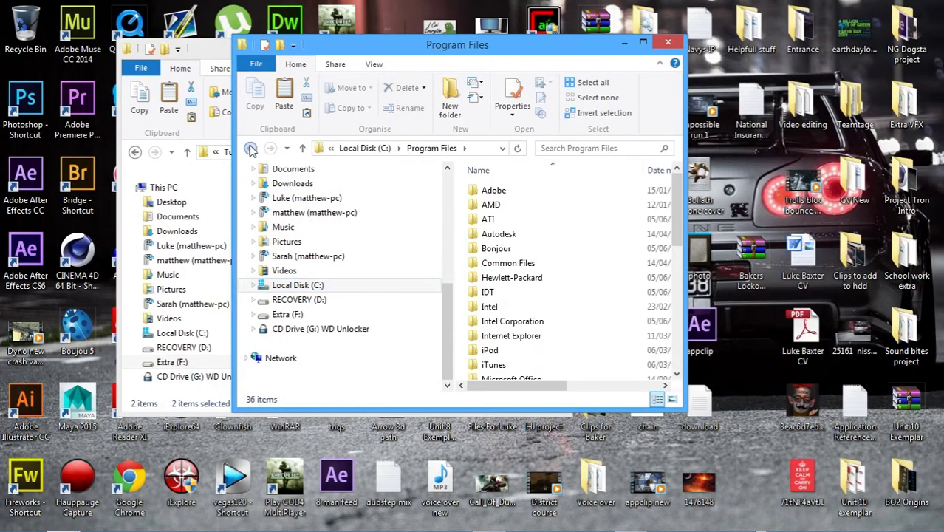
pyautogui.press('BackSpace')
pyautogui.click(559, 351)
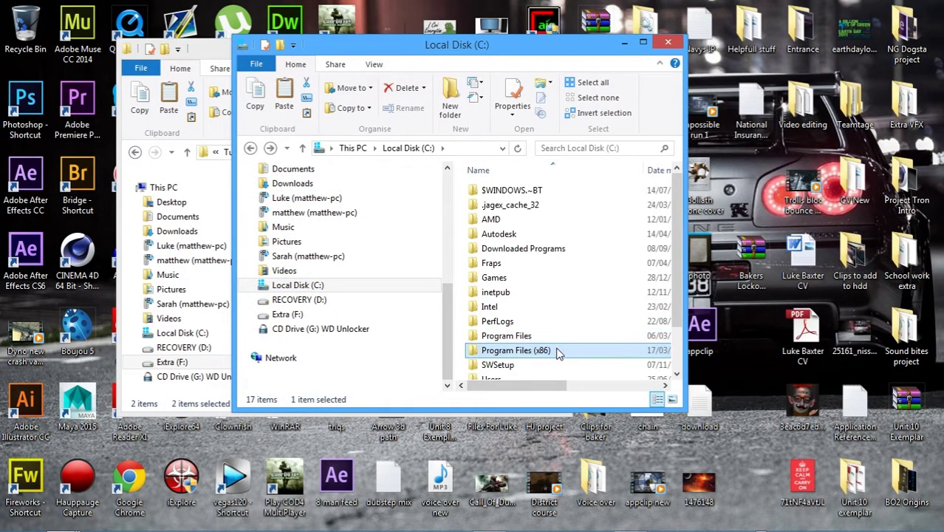
pyautogui.doubleClick(560, 350)
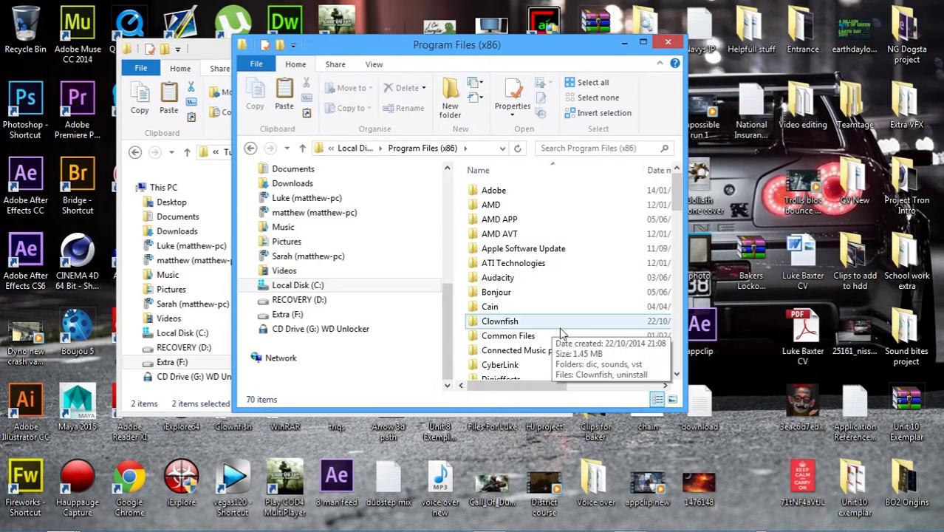
pyautogui.scroll(-4, 559, 330)
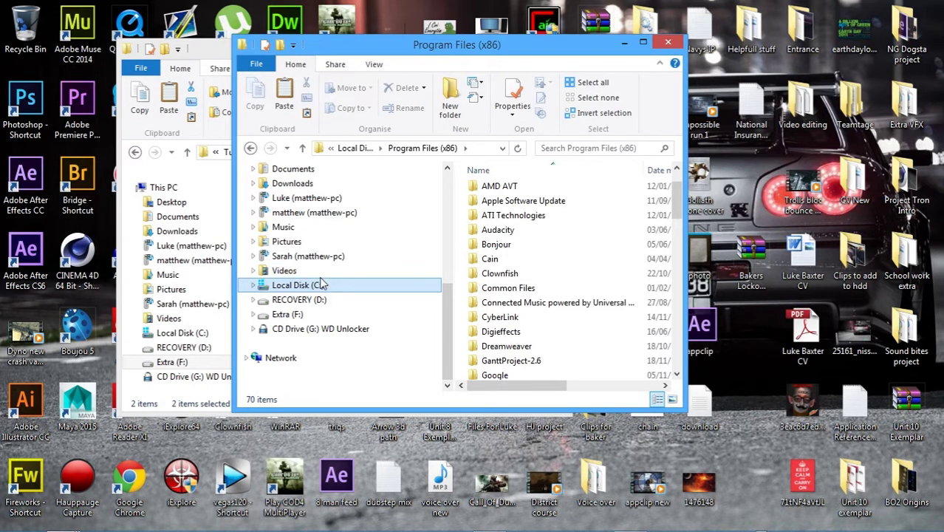
# Step: Open the library\browser folder of the Cinema 4D R13 installation inside Documents and view its .lib4d files
pyautogui.click(296, 170)
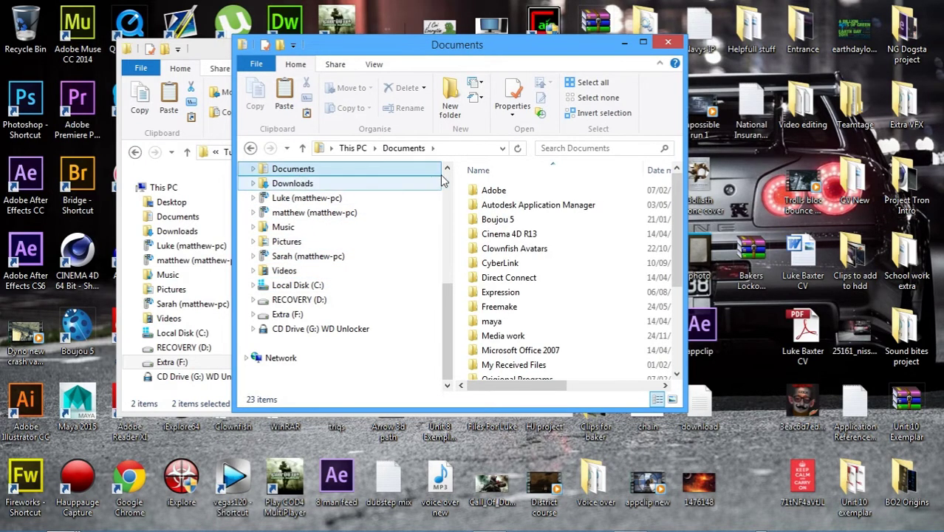
pyautogui.doubleClick(517, 233)
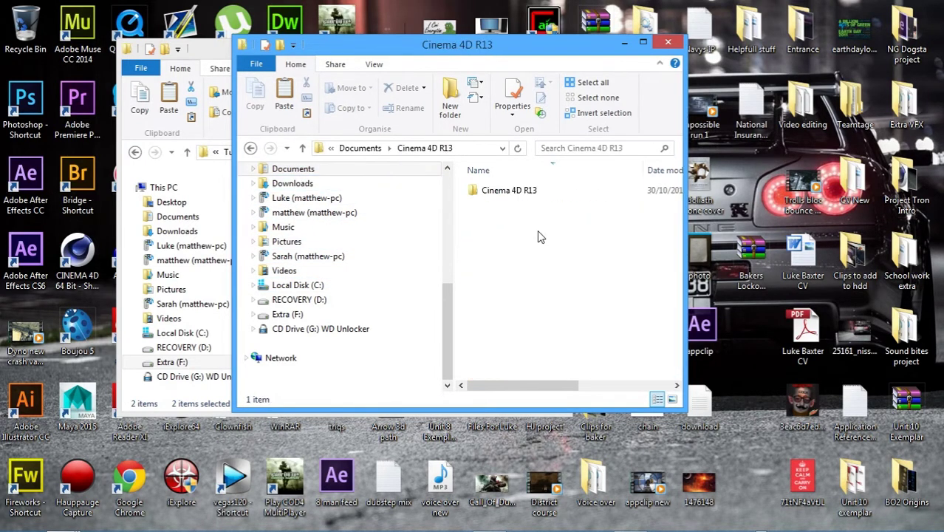
pyautogui.doubleClick(532, 191)
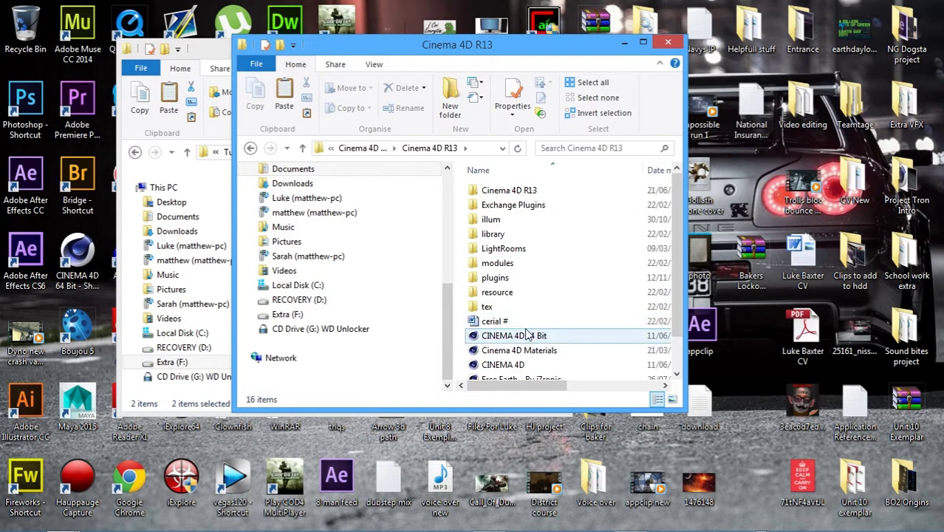
pyautogui.doubleClick(529, 235)
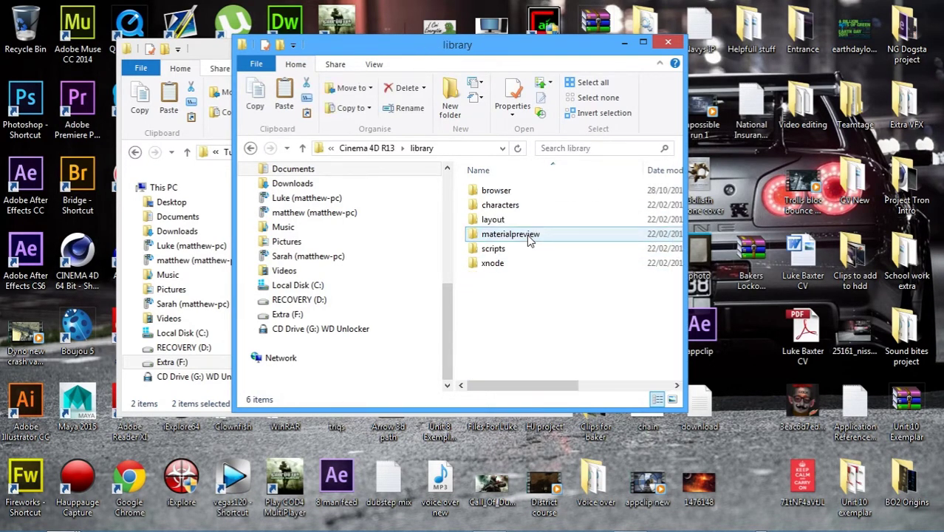
pyautogui.doubleClick(524, 192)
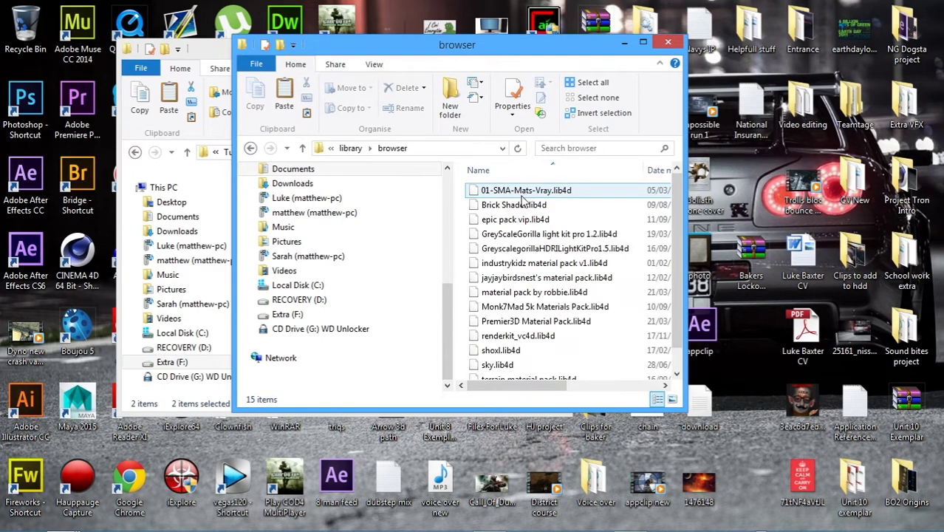
pyautogui.scroll(-1, 676, 244)
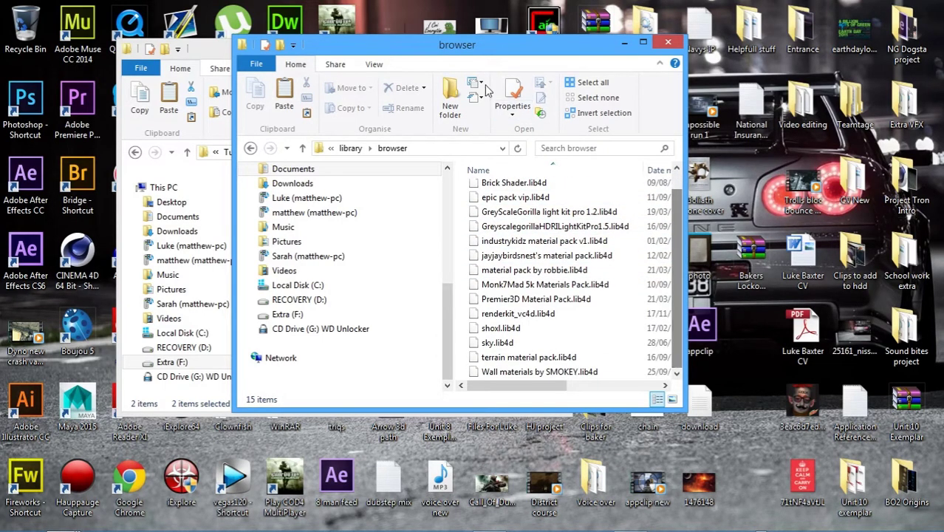
# Step: Arrange the plugins and browser folder windows side by side to compare their light kit files, and close the browser folder window
pyautogui.moveTo(484, 59); pyautogui.dragTo(818, 59)
pyautogui.moveTo(458, 251); pyautogui.dragTo(446, 183)
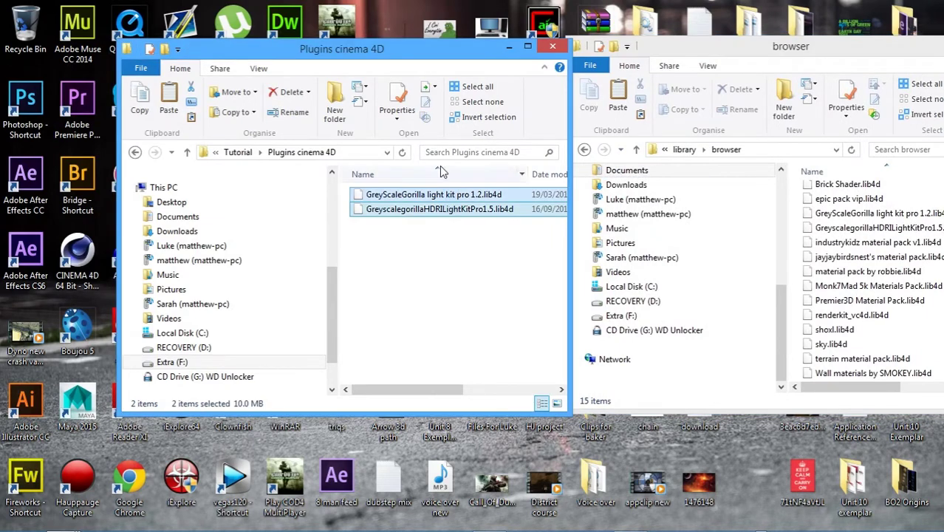
pyautogui.moveTo(481, 51); pyautogui.dragTo(374, 54)
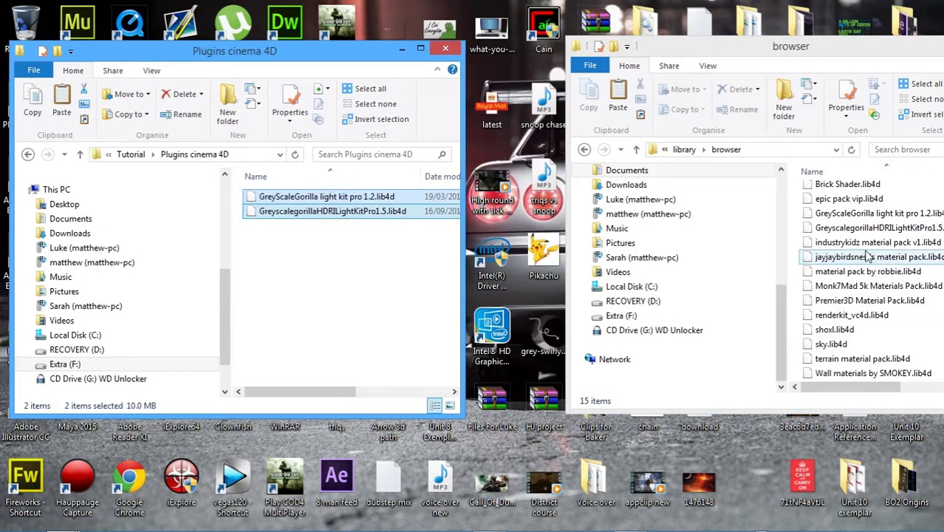
pyautogui.moveTo(825, 47); pyautogui.dragTo(591, 28)
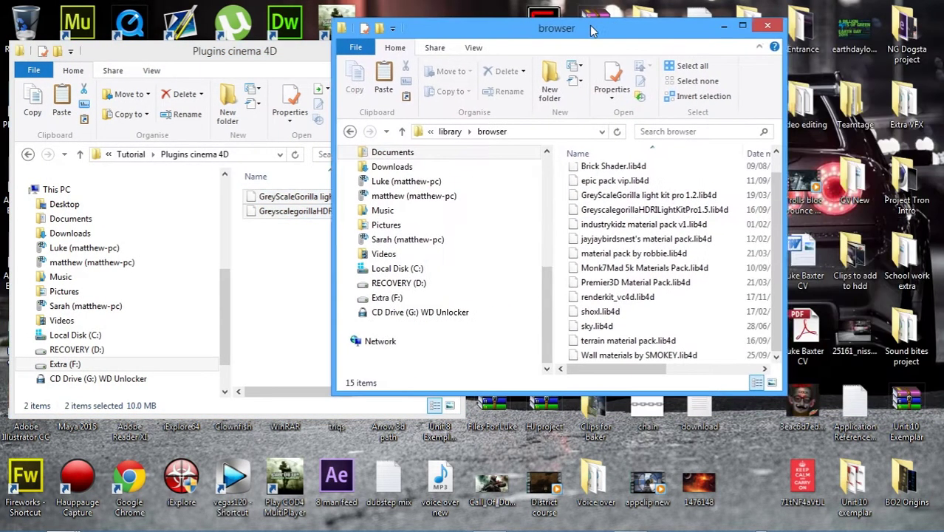
pyautogui.click(767, 26)
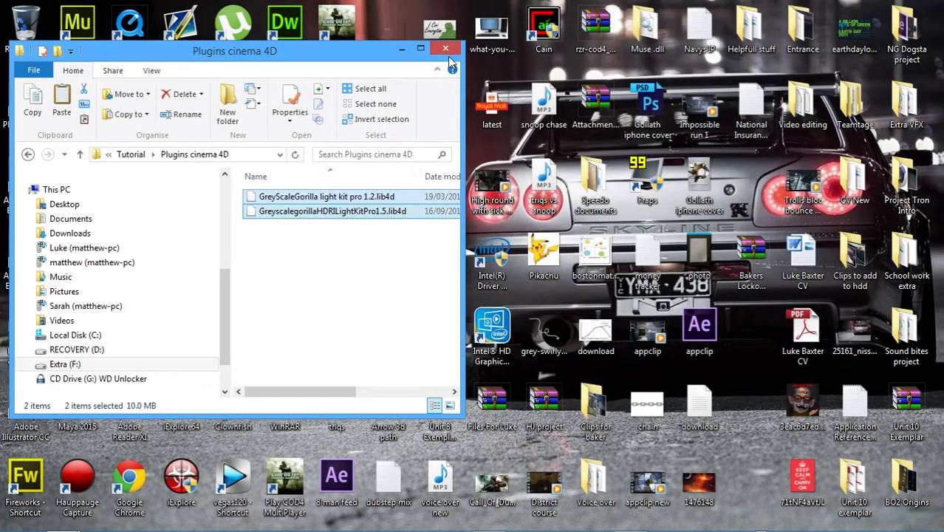
# Step: Open the exported Untitled Project scene from the Tutorial folder in Cinema 4D, importing at scale 10 centimeters with textures and lights
pyautogui.click(126, 154)
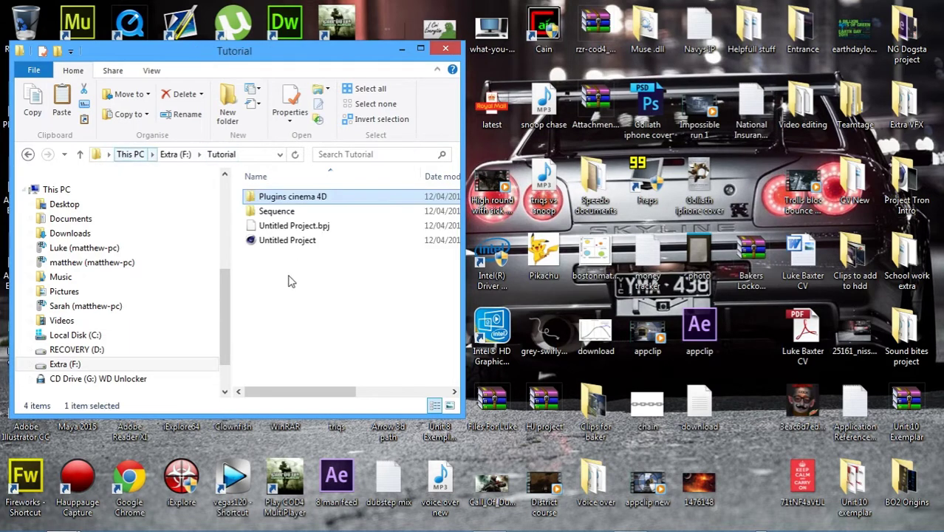
pyautogui.doubleClick(294, 243)
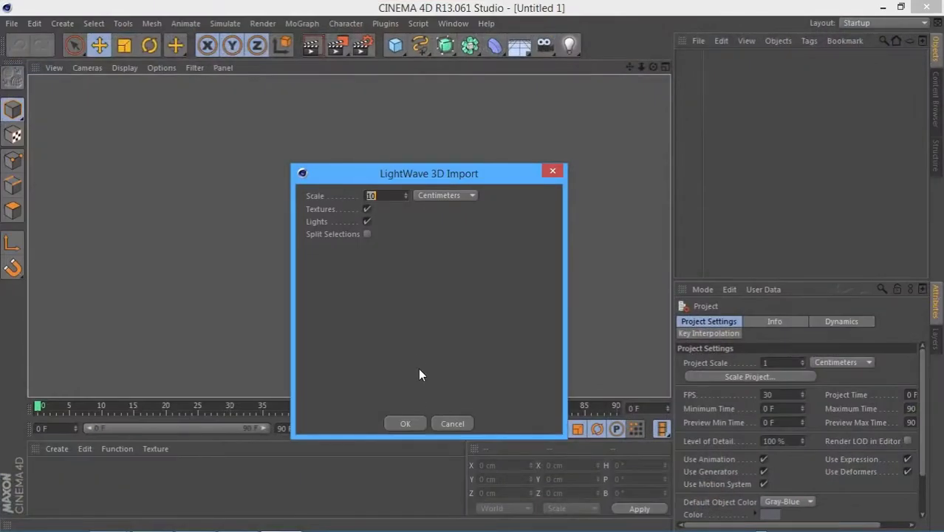
pyautogui.click(411, 425)
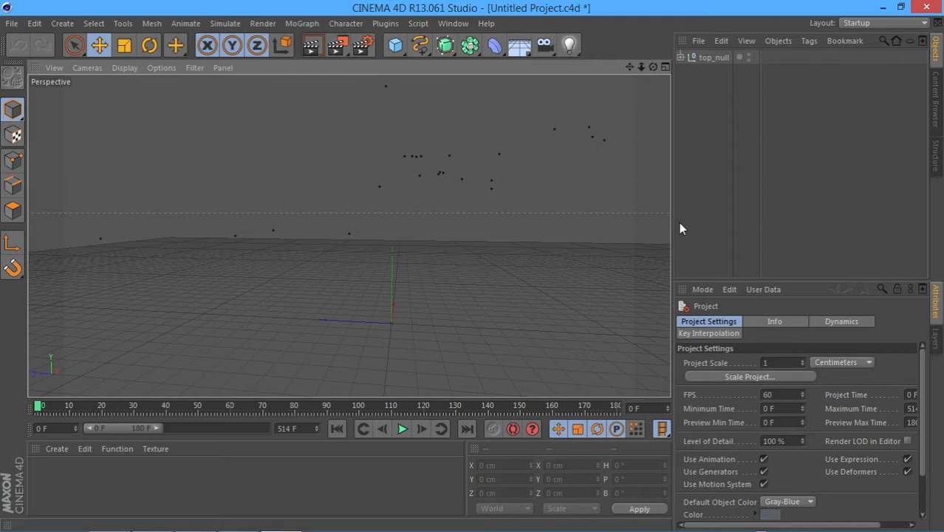
# Step: Extend the timeline's preview range to the full 514 frames and check the objects inside top_null
pyautogui.click(714, 57)
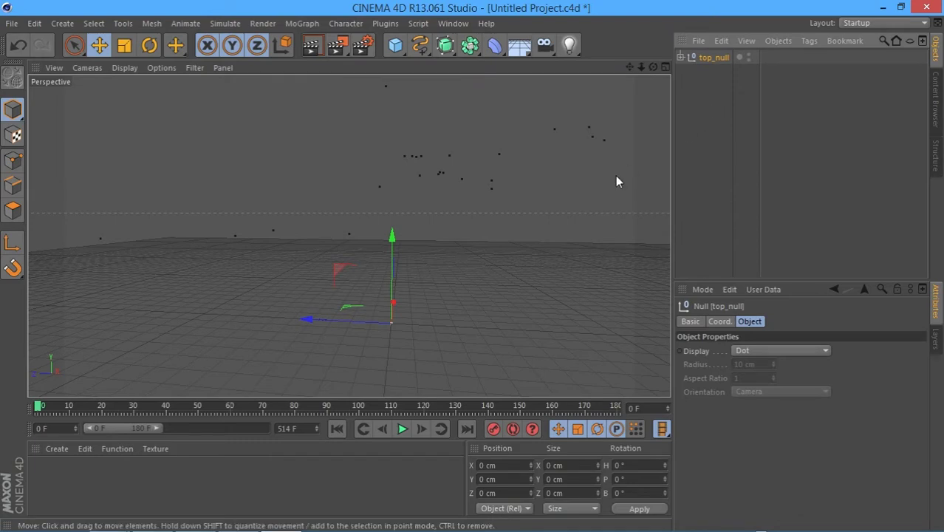
pyautogui.moveTo(158, 429); pyautogui.dragTo(279, 436)
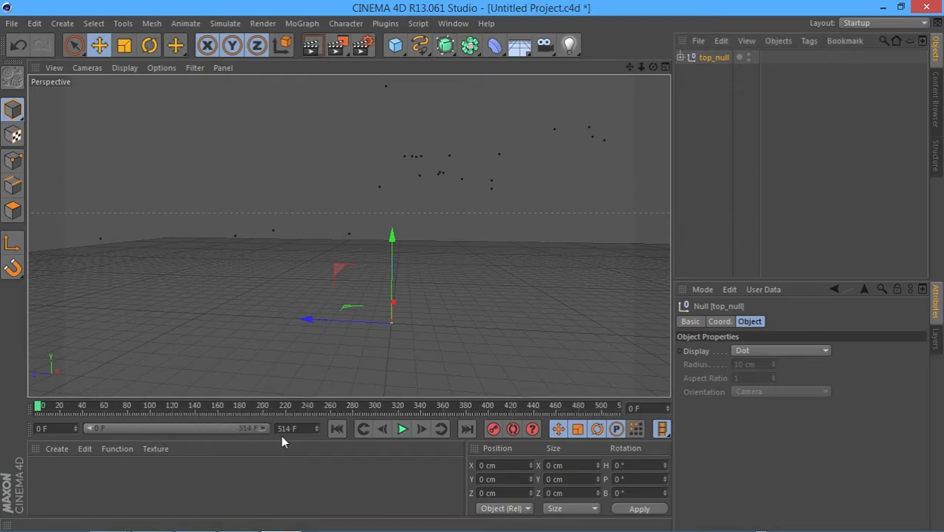
pyautogui.click(681, 57)
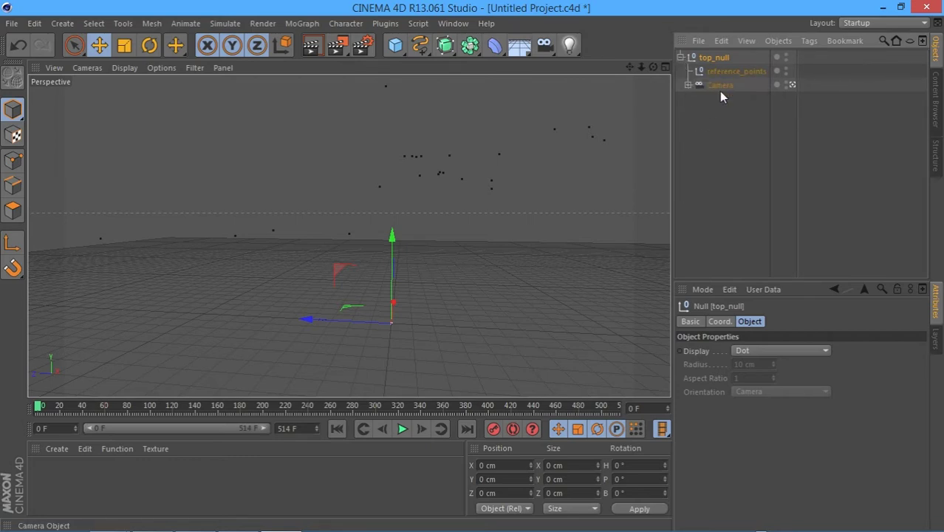
pyautogui.click(681, 57)
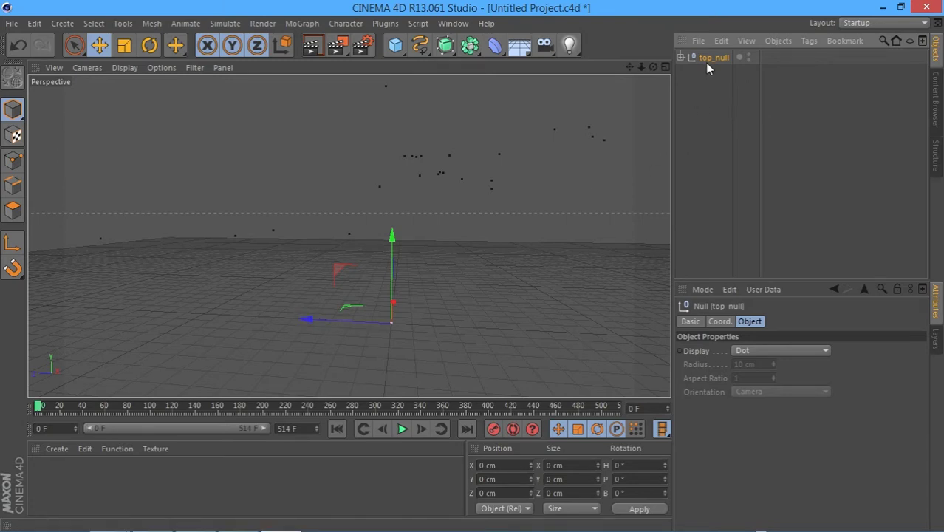
# Step: Create a material with Specular disabled and load Studio cine big_00000 from the Sequence folder as its Color texture
pyautogui.doubleClick(303, 487)
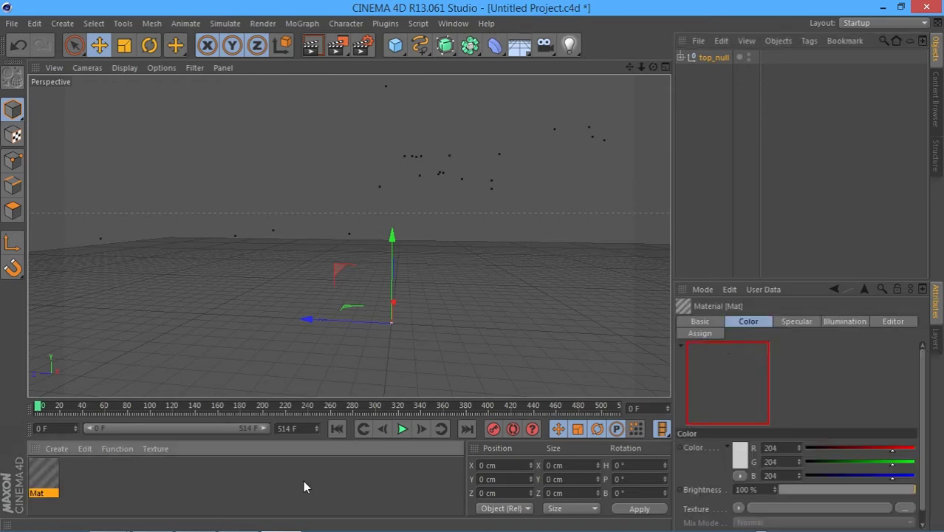
pyautogui.doubleClick(42, 475)
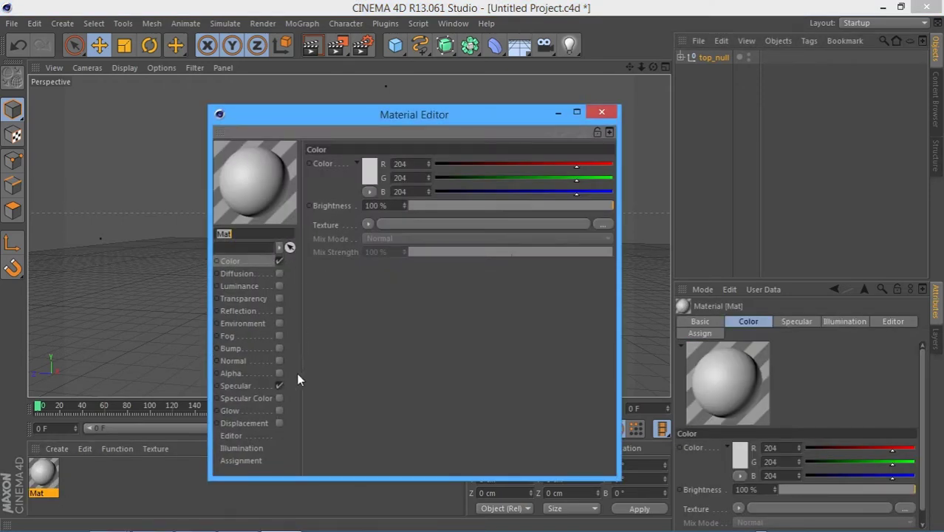
pyautogui.click(280, 386)
pyautogui.click(595, 226)
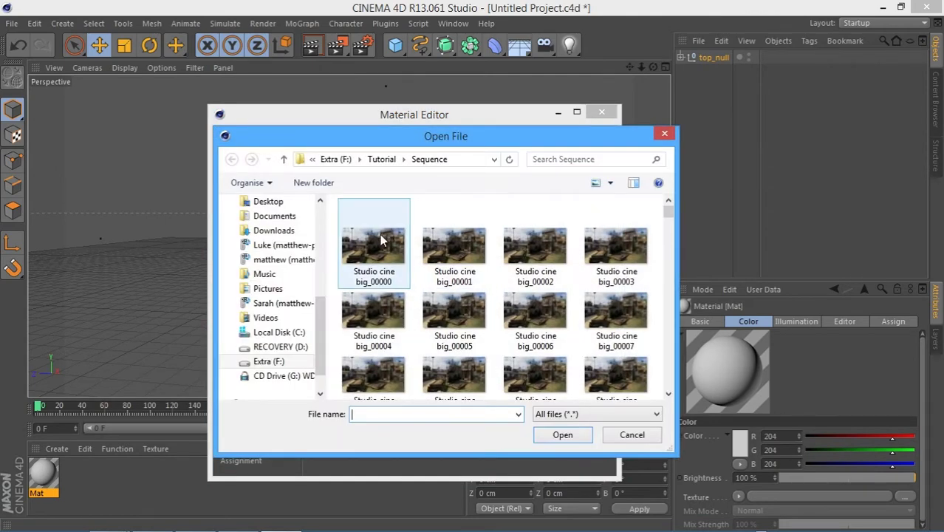
pyautogui.click(381, 239)
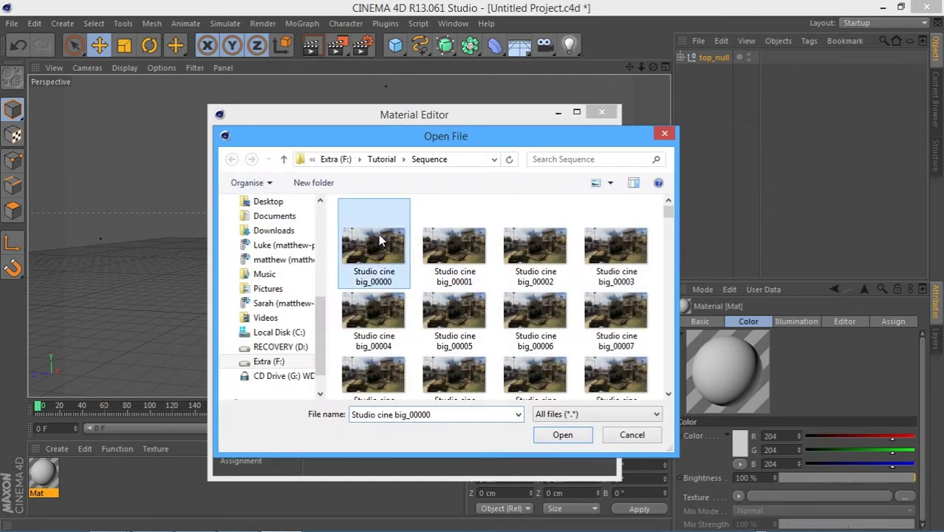
pyautogui.click(563, 435)
pyautogui.click(554, 322)
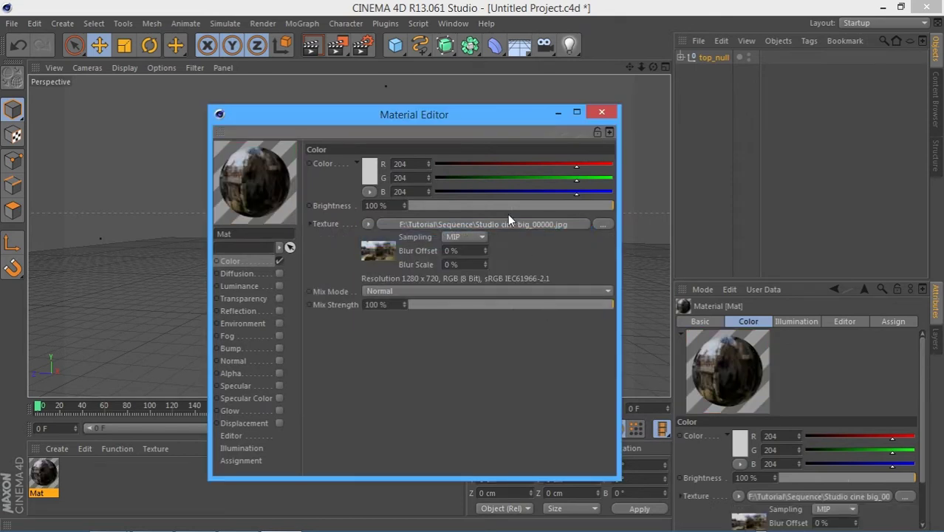
# Step: Calculate the Color texture's animation frame range from the image sequence and close the Material Editor
pyautogui.click(385, 249)
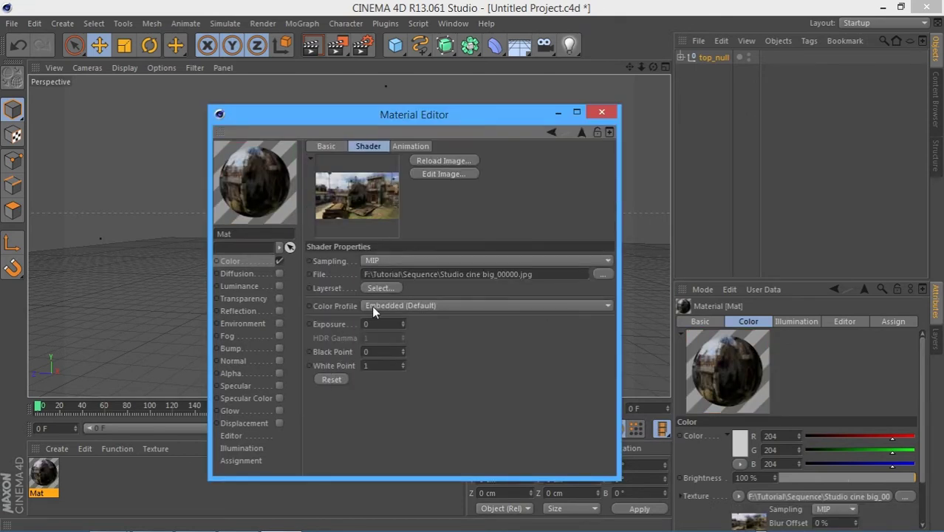
pyautogui.click(418, 147)
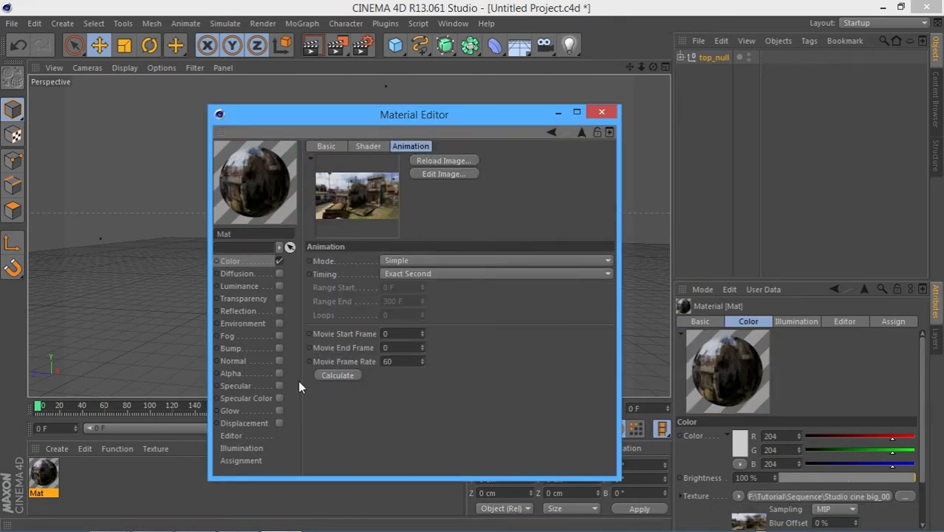
pyautogui.click(339, 374)
pyautogui.click(600, 114)
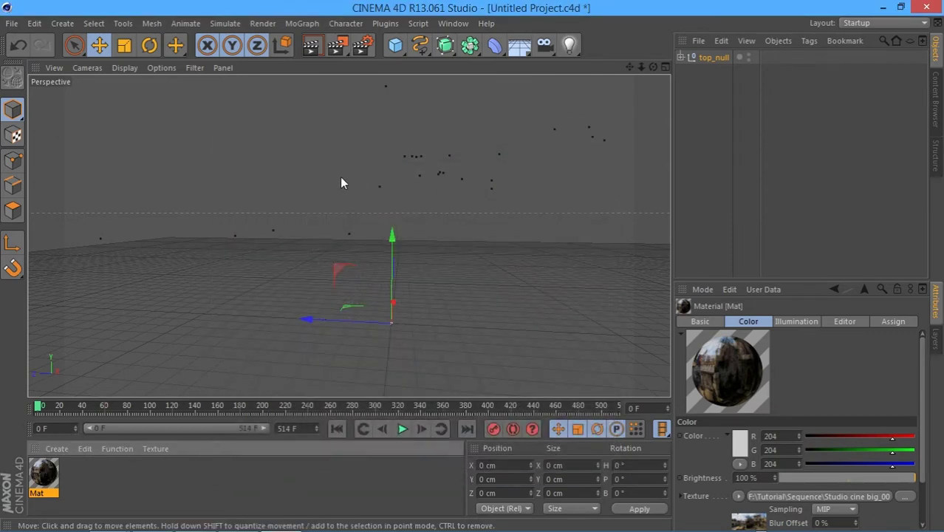
# Step: Add a Background object, apply the footage material to it, and scrub the timeline to frame 135 to check the footage
pyautogui.click(519, 45)
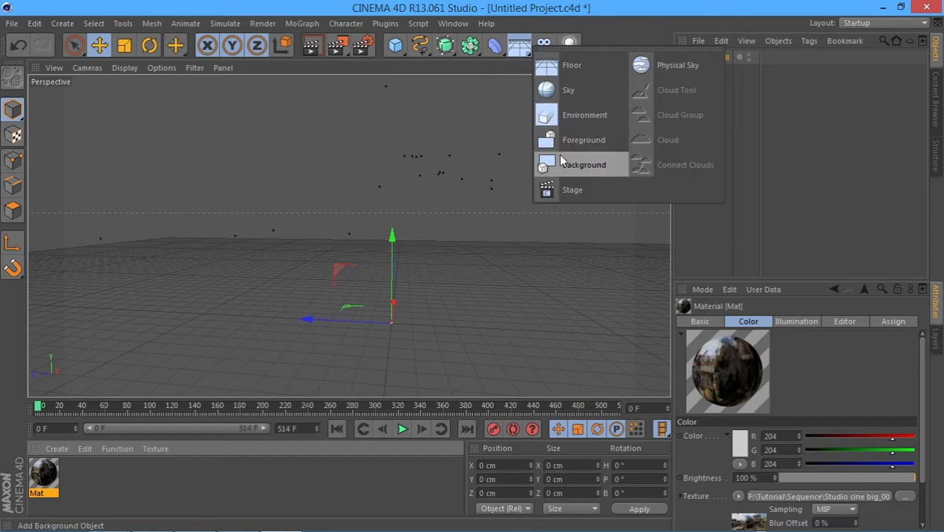
pyautogui.click(584, 165)
pyautogui.moveTo(239, 394); pyautogui.dragTo(728, 59)
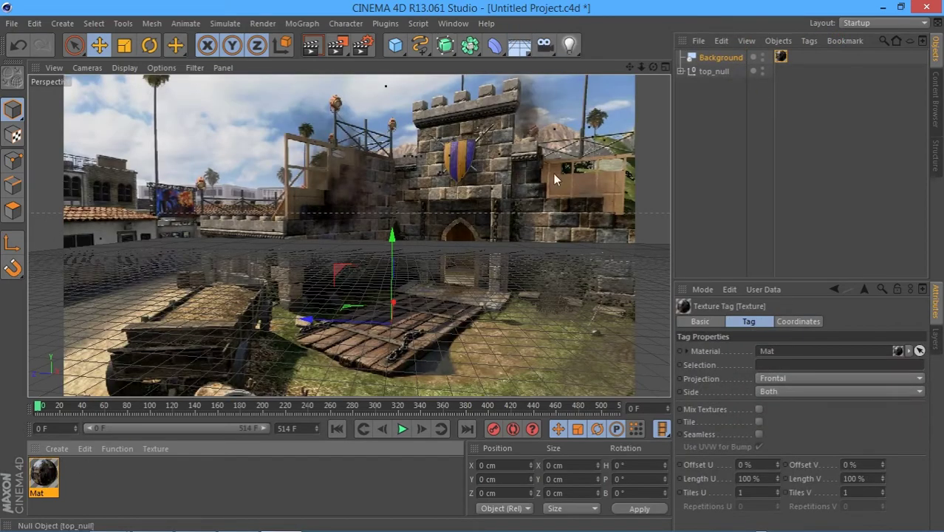
pyautogui.moveTo(81, 408); pyautogui.dragTo(380, 407)
pyautogui.moveTo(492, 427); pyautogui.dragTo(196, 399)
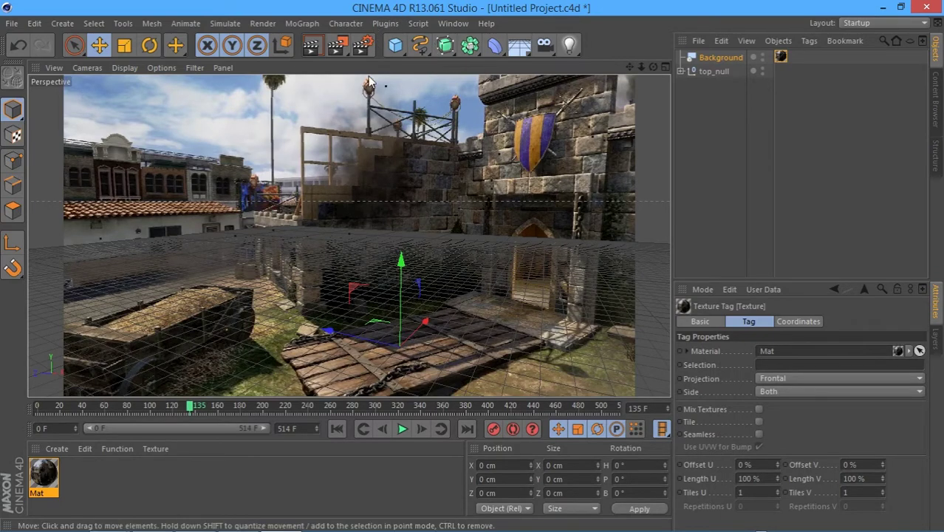
# Step: Add a MoText object to the scene and scrub the timeline to frame 187 to check how it tracks
pyautogui.click(302, 23)
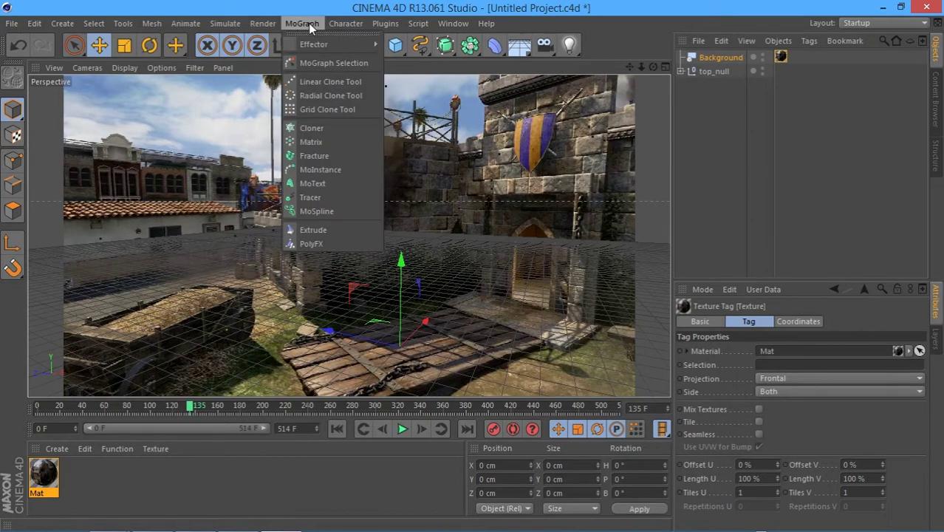
pyautogui.click(345, 185)
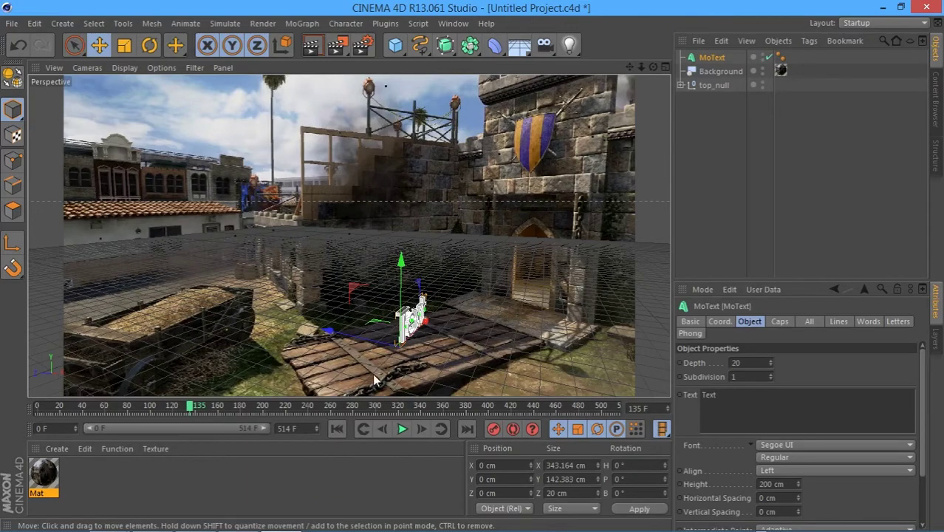
pyautogui.moveTo(234, 408); pyautogui.dragTo(249, 383)
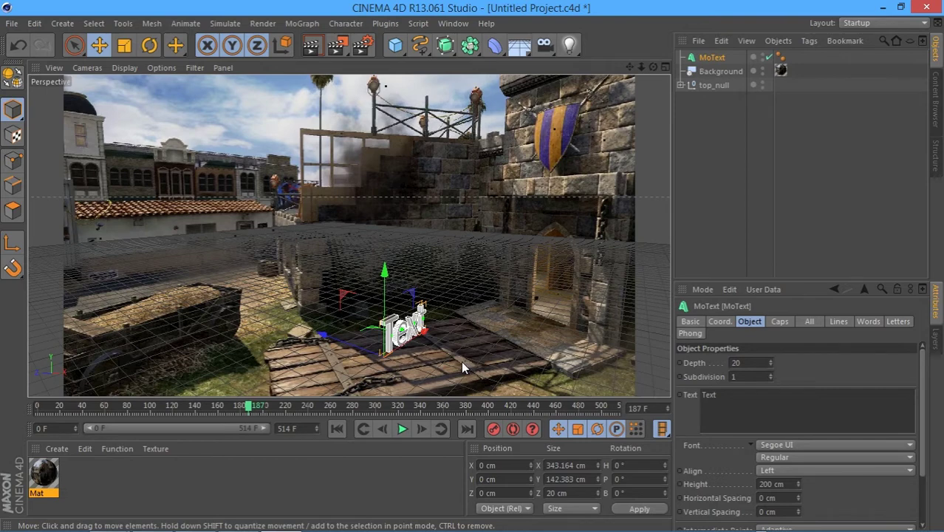
# Step: Replace the MoText object's default text with "Tutorial"
pyautogui.click(762, 403)
pyautogui.click(747, 395)
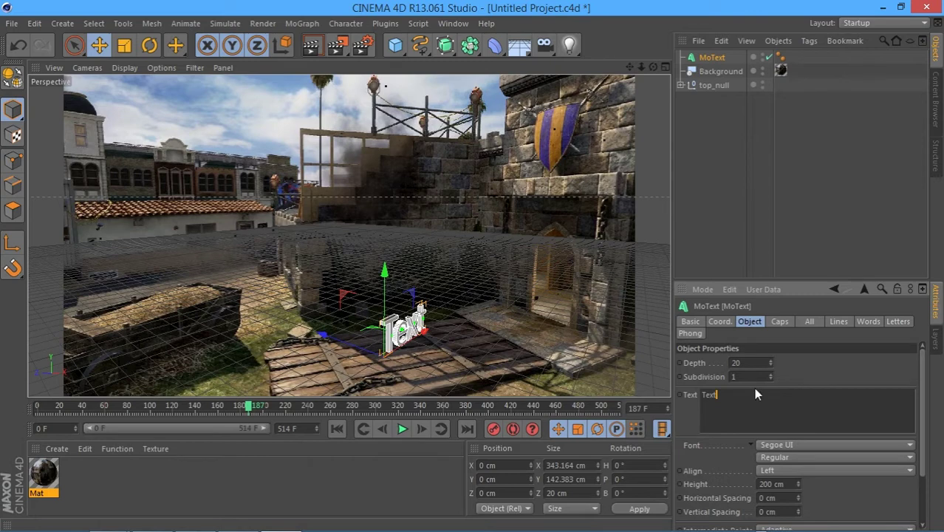
pyautogui.moveTo(755, 394); pyautogui.dragTo(661, 396)
pyautogui.press('BackSpace')
pyautogui.write('Tutorial')
pyautogui.press('Return')
pyautogui.click(688, 396)
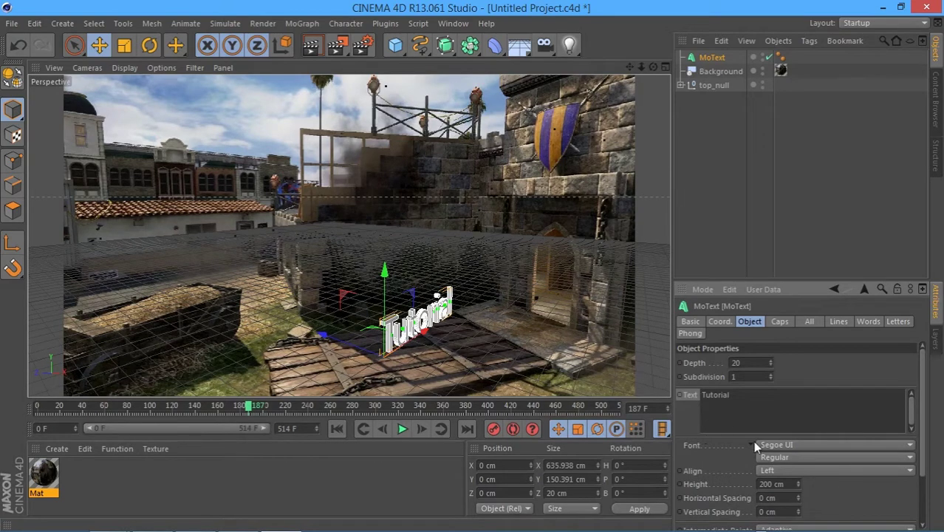
# Step: Browse the font list and try Vertigo Upright 2 BRK on the MoText object
pyautogui.click(798, 445)
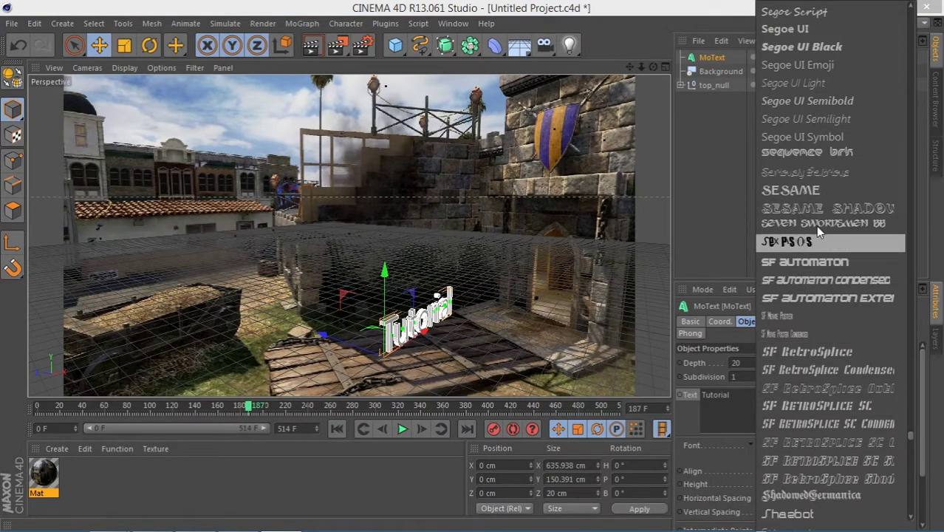
pyautogui.scroll(3, 795, 163)
pyautogui.scroll(-12, 785, 294)
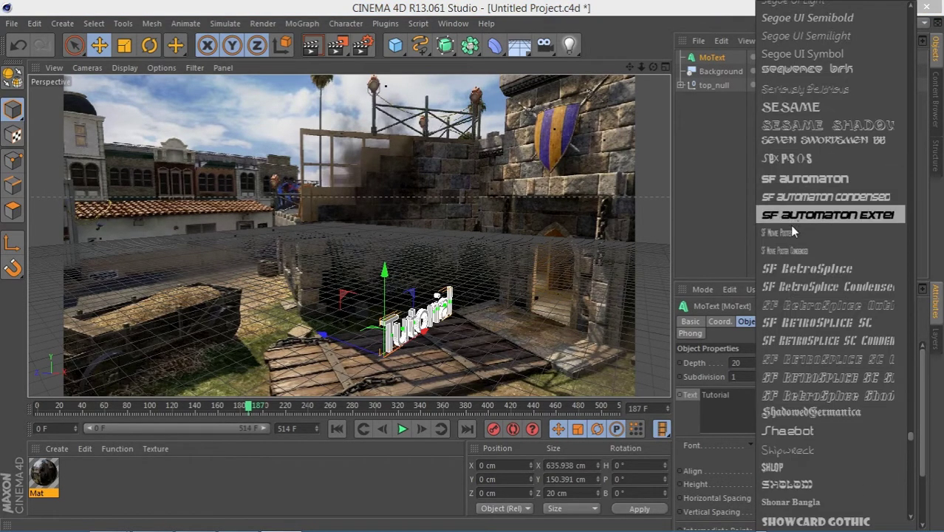
pyautogui.scroll(-15, 785, 311)
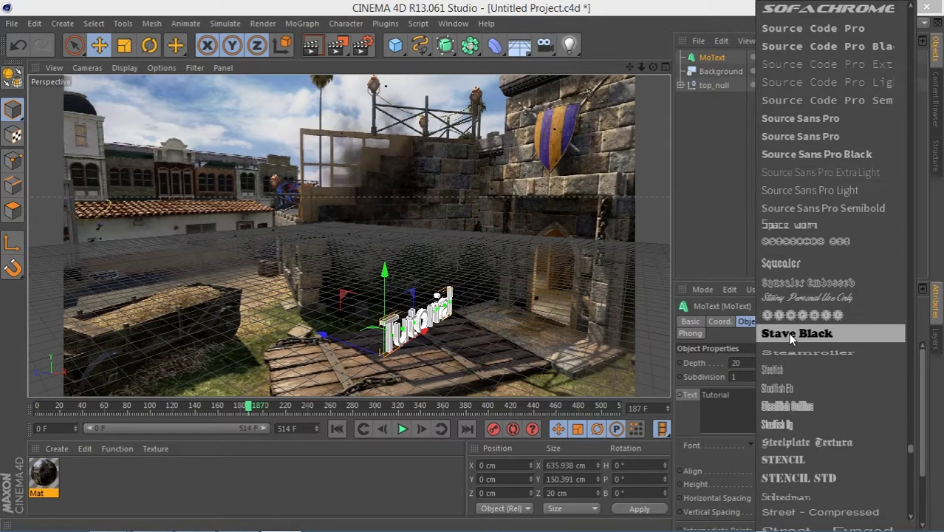
pyautogui.scroll(10, 782, 337)
pyautogui.scroll(15, 863, 221)
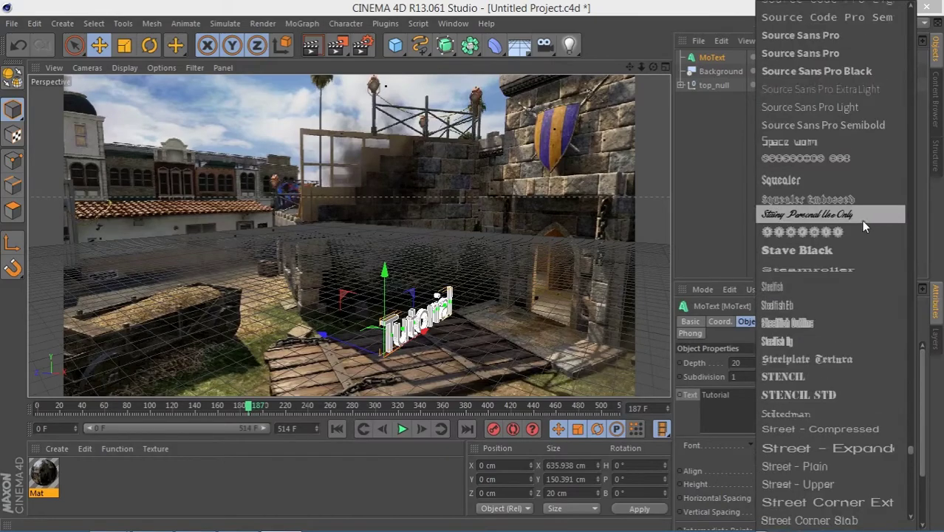
pyautogui.scroll(15, 860, 220)
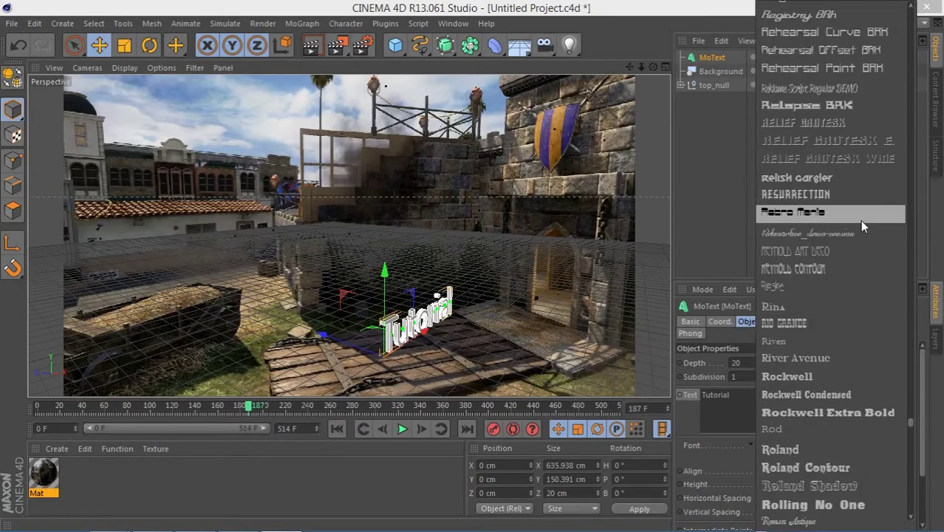
pyautogui.scroll(-20, 862, 224)
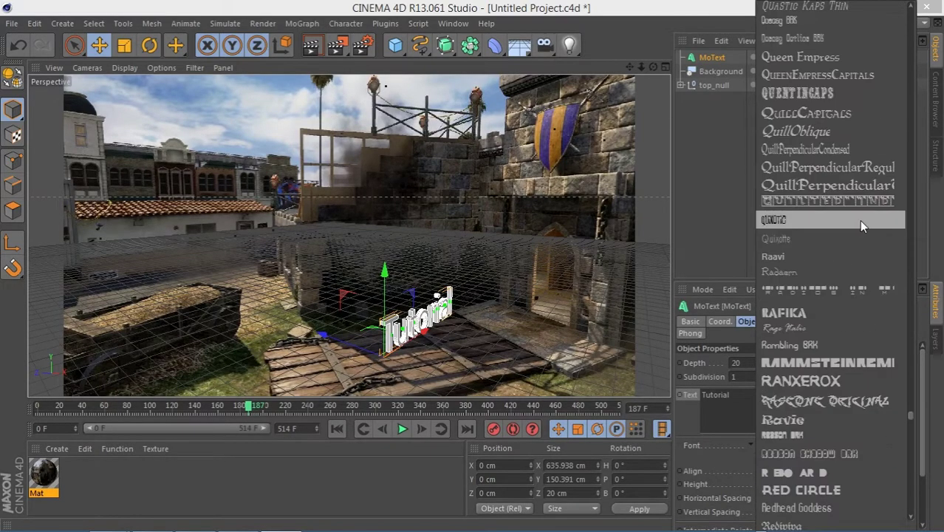
pyautogui.scroll(-20, 861, 222)
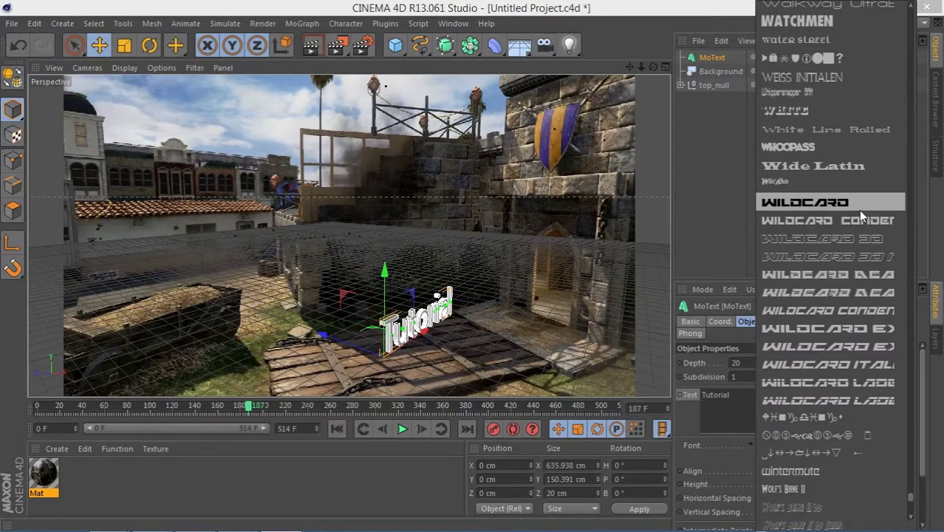
pyautogui.scroll(5, 834, 205)
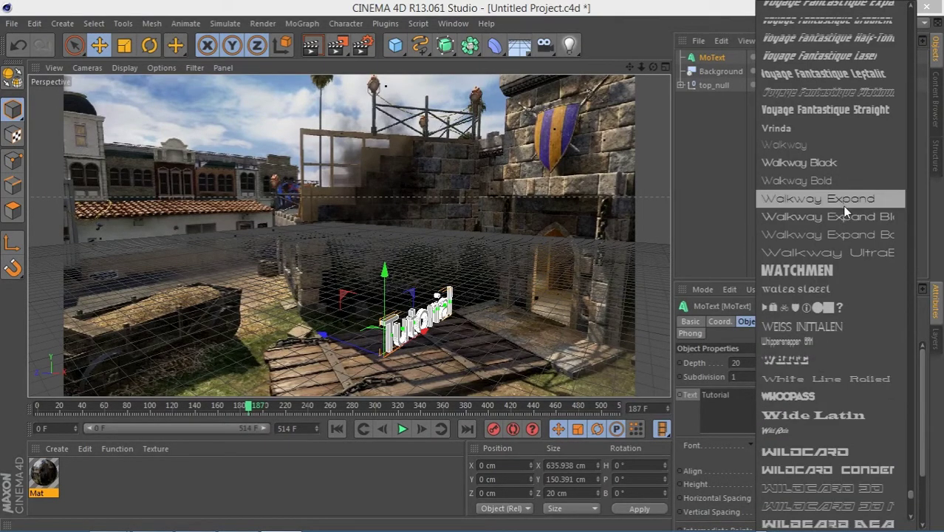
pyautogui.scroll(3, 839, 378)
pyautogui.scroll(5, 818, 364)
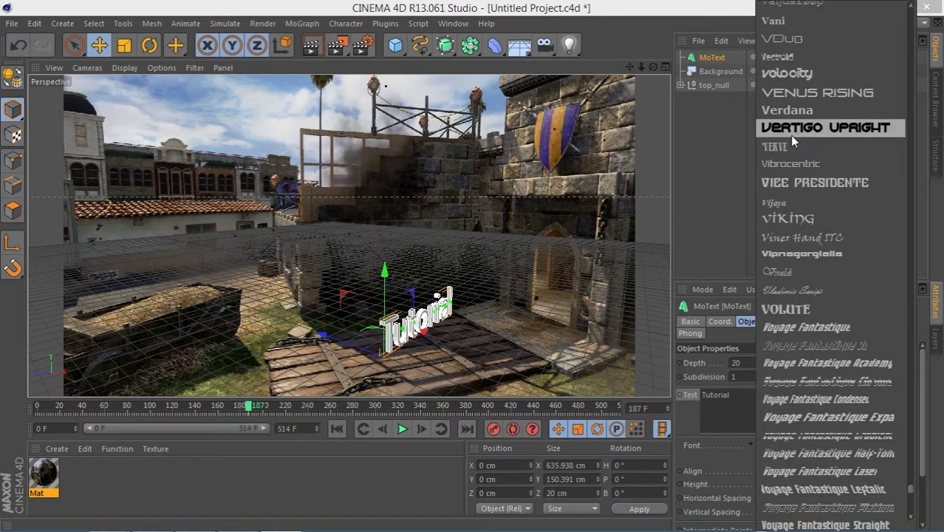
pyautogui.click(794, 130)
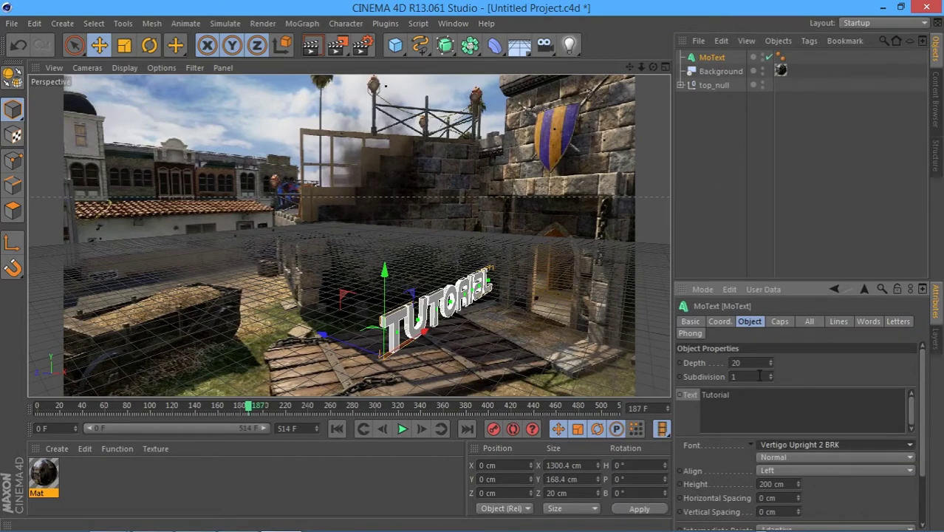
# Step: Set the MoText font to TYPOGRAPH PRO ExtraBold
pyautogui.click(802, 444)
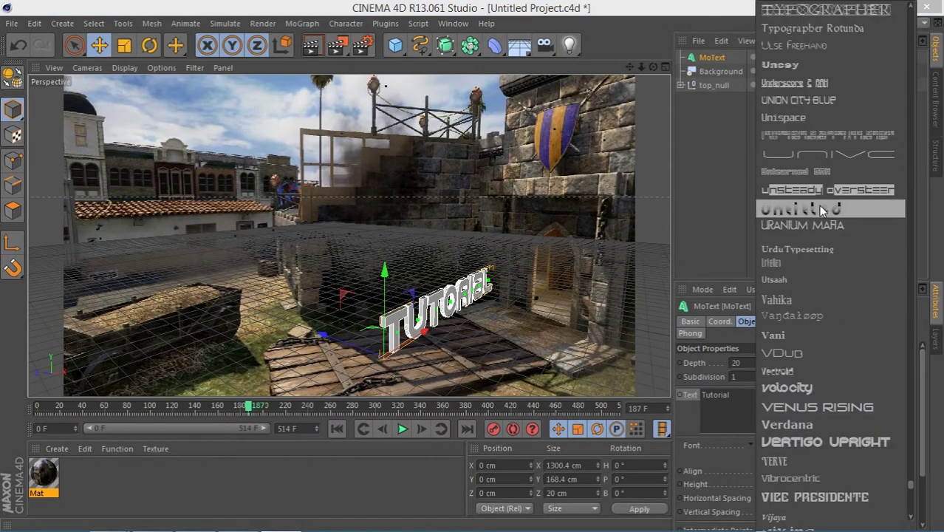
pyautogui.scroll(10, 817, 206)
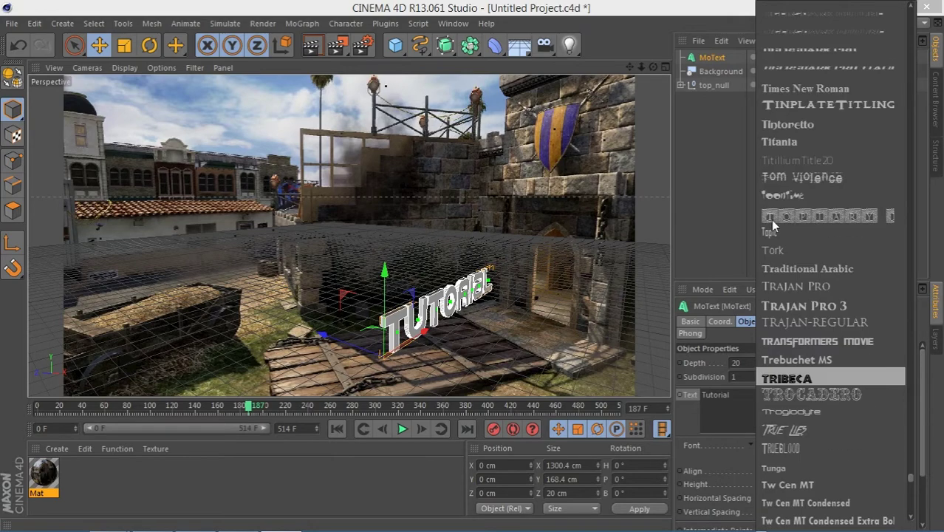
pyautogui.click(689, 219)
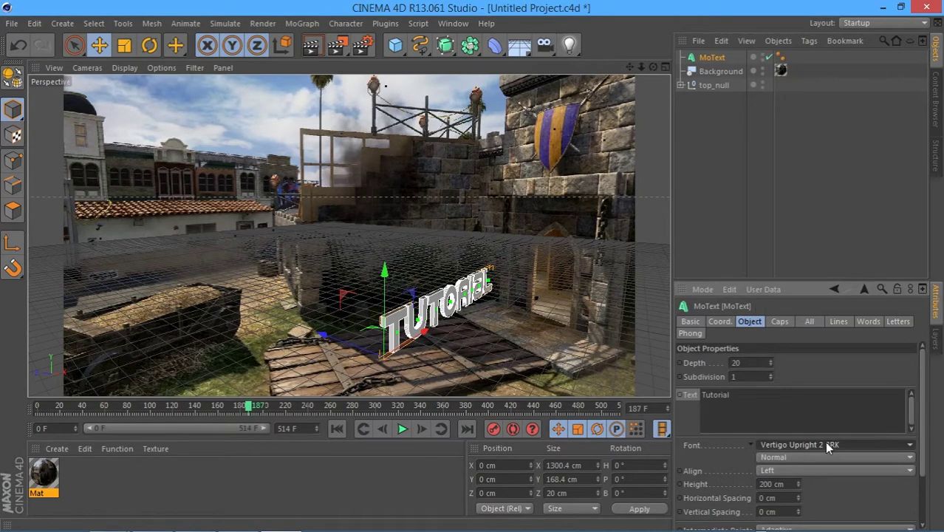
pyautogui.click(828, 445)
pyautogui.scroll(8, 816, 326)
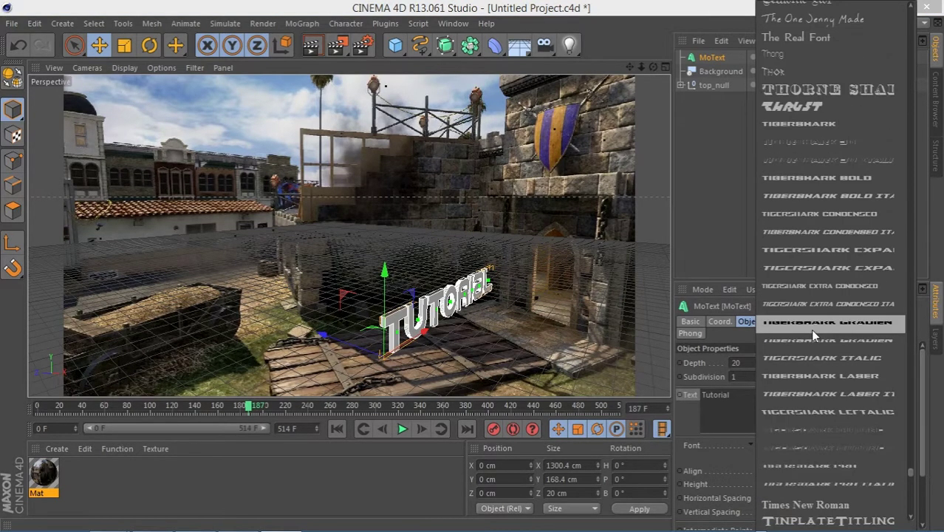
pyautogui.scroll(-12, 811, 329)
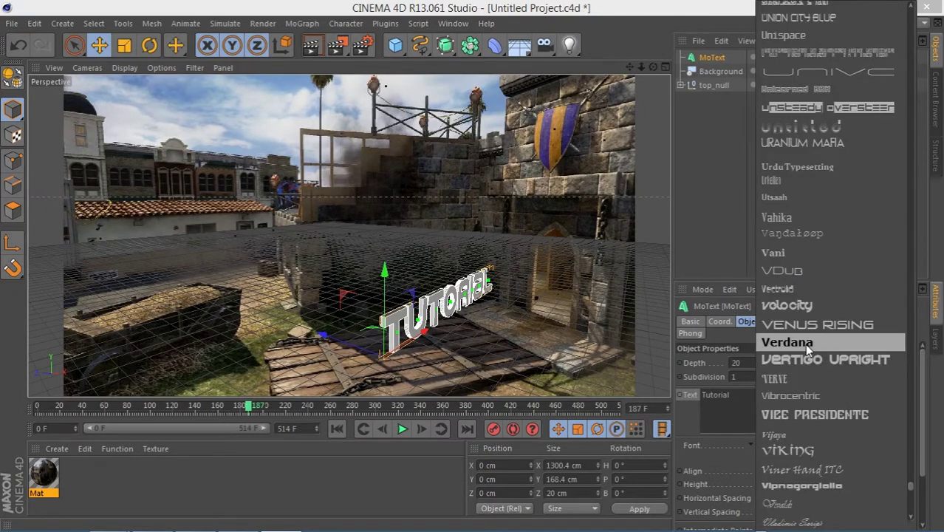
pyautogui.scroll(5, 805, 343)
pyautogui.click(799, 164)
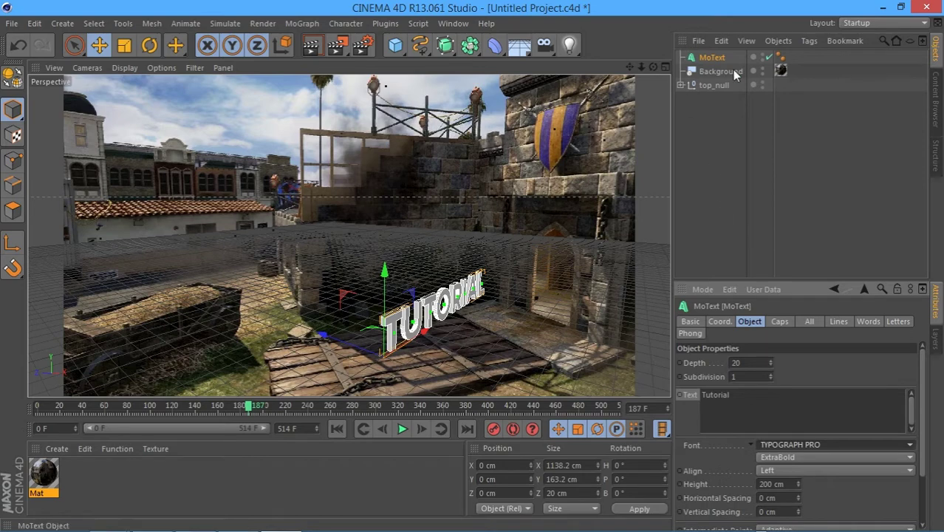
# Step: Increase the MoText extrusion depth to 54, keeping the height at 200 cm
pyautogui.click(799, 482)
pyautogui.moveTo(800, 483); pyautogui.dragTo(794, 474)
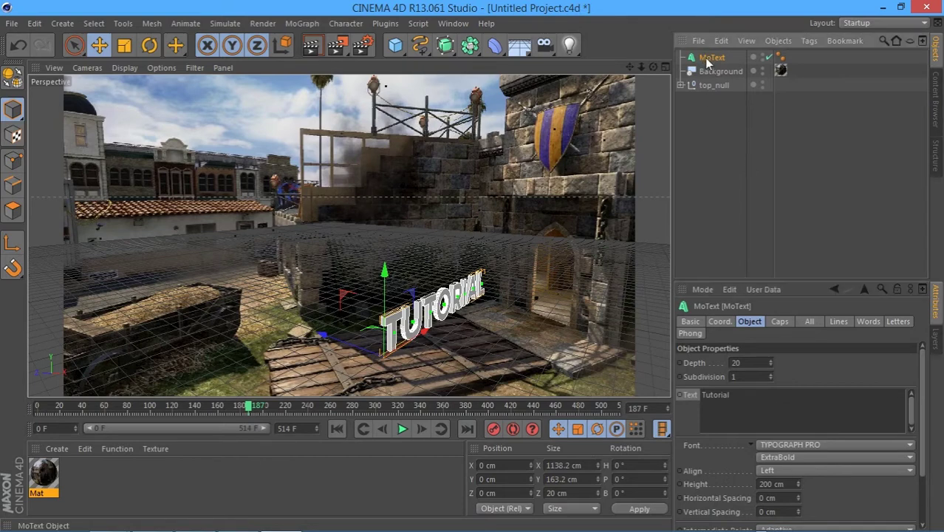
pyautogui.moveTo(771, 361)
pyautogui.mouseDown()
pyautogui.moveTo(771, 291)
pyautogui.moveTo(772, 371)
pyautogui.mouseUp()
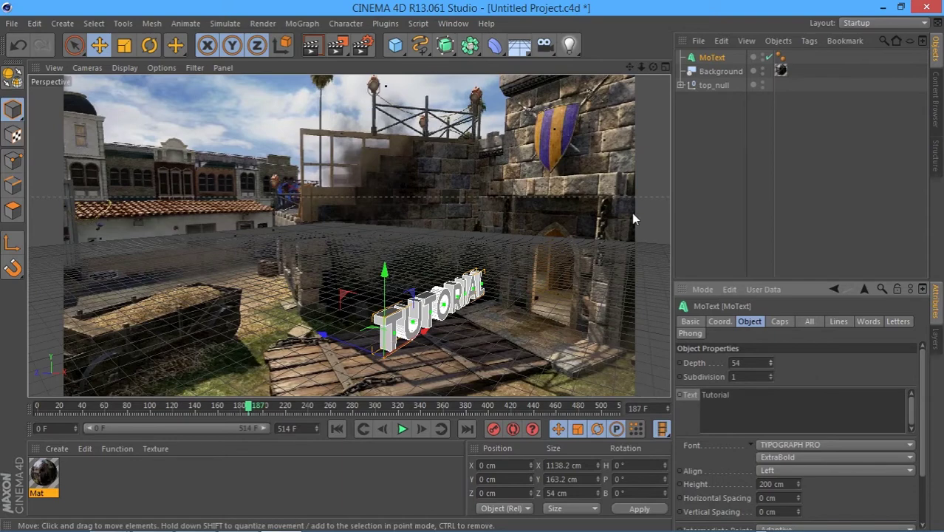
# Step: Play the animation and scrub the timeline to frame 214 to check how the 3D text follows the footage from the tracked camera
pyautogui.click(714, 60)
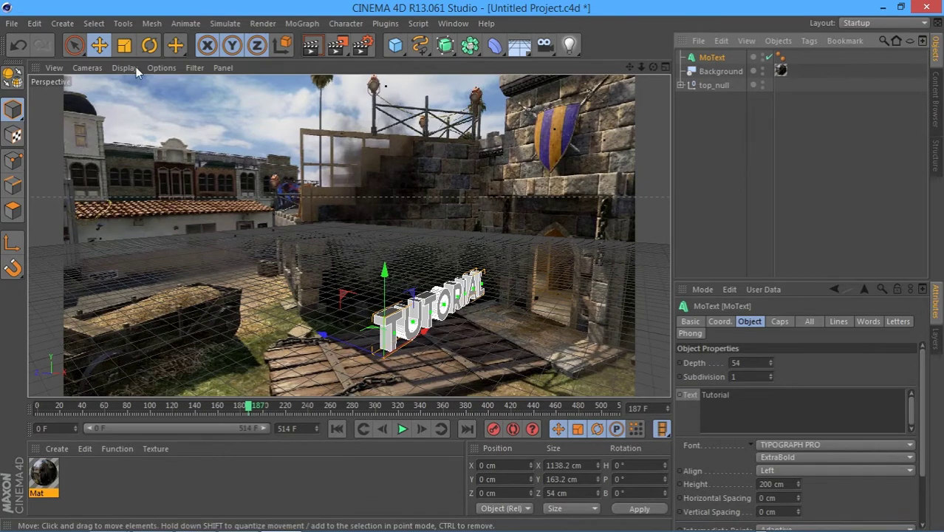
pyautogui.click(149, 45)
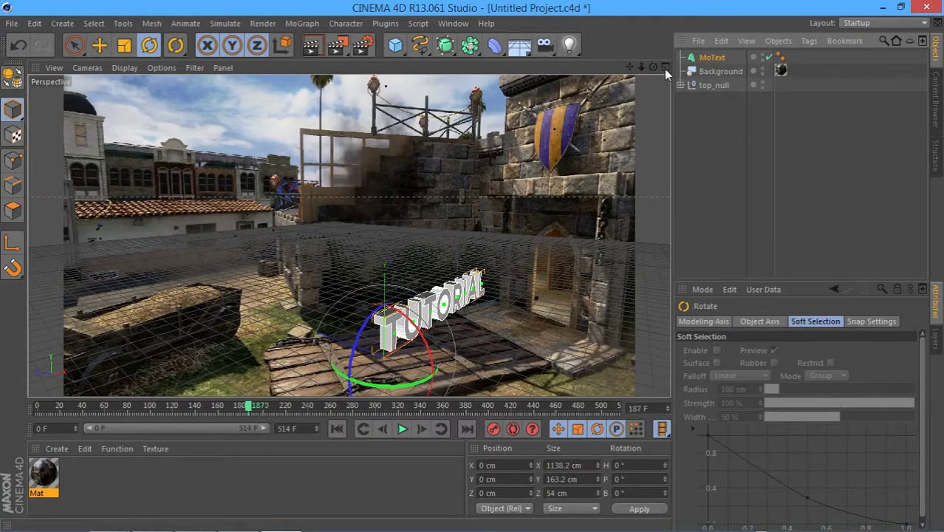
pyautogui.moveTo(654, 67); pyautogui.dragTo(599, 90)
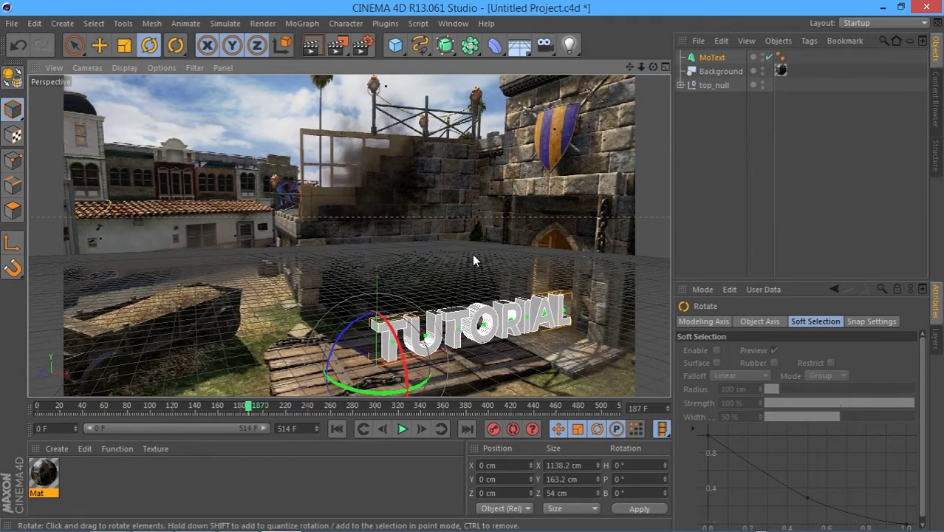
pyautogui.click(402, 429)
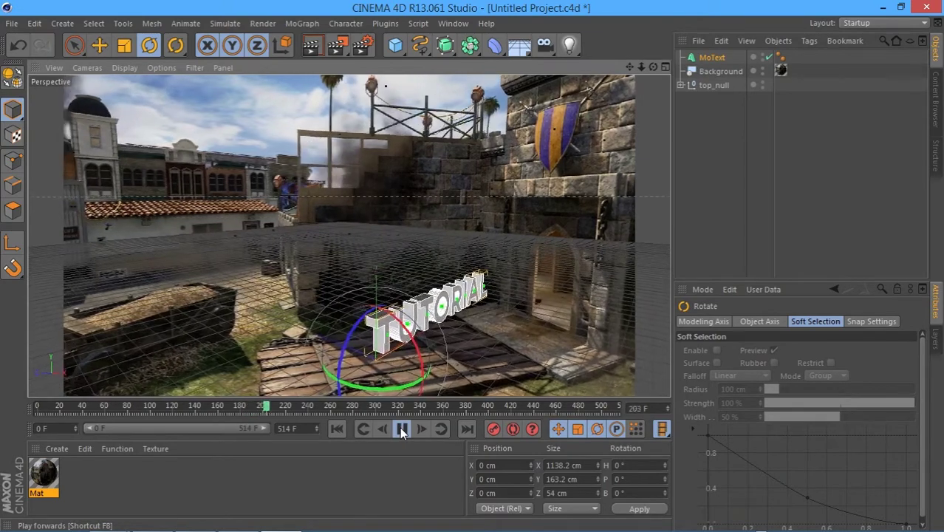
pyautogui.click(402, 430)
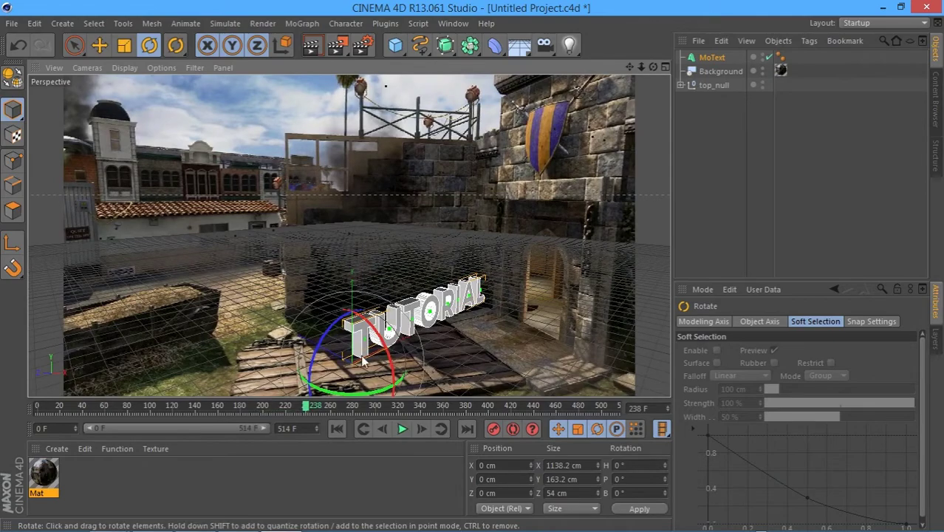
pyautogui.moveTo(654, 67)
pyautogui.mouseDown()
pyautogui.moveTo(651, 89)
pyautogui.moveTo(731, 94)
pyautogui.moveTo(687, 111)
pyautogui.moveTo(298, 420)
pyautogui.moveTo(269, 408)
pyautogui.moveTo(194, 412)
pyautogui.moveTo(366, 408)
pyautogui.moveTo(314, 406)
pyautogui.mouseUp()
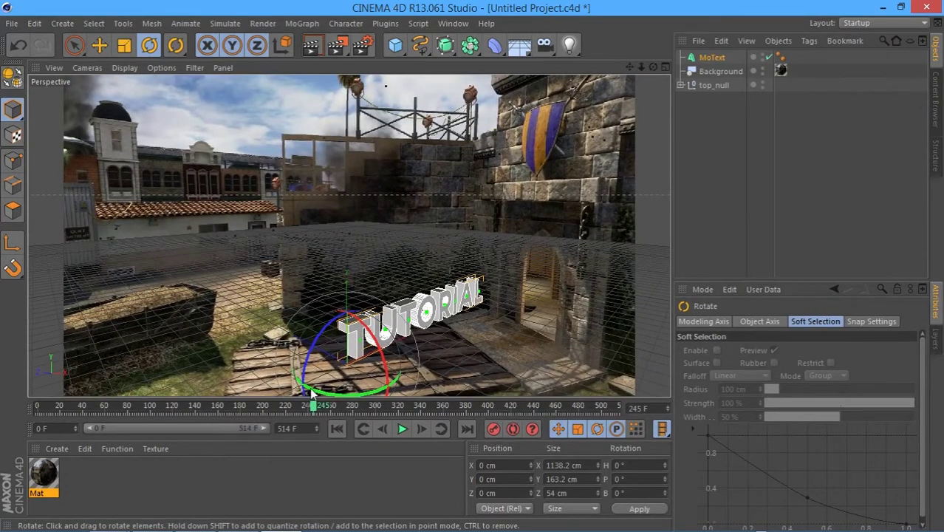
pyautogui.moveTo(654, 68)
pyautogui.mouseDown()
pyautogui.moveTo(611, 74)
pyautogui.moveTo(637, 69)
pyautogui.moveTo(628, 80)
pyautogui.moveTo(638, 81)
pyautogui.moveTo(648, 69)
pyautogui.moveTo(637, 74)
pyautogui.mouseUp()
pyautogui.moveTo(319, 411)
pyautogui.mouseDown()
pyautogui.moveTo(280, 411)
pyautogui.moveTo(303, 411)
pyautogui.mouseUp()
pyautogui.moveTo(361, 415); pyautogui.dragTo(279, 411)
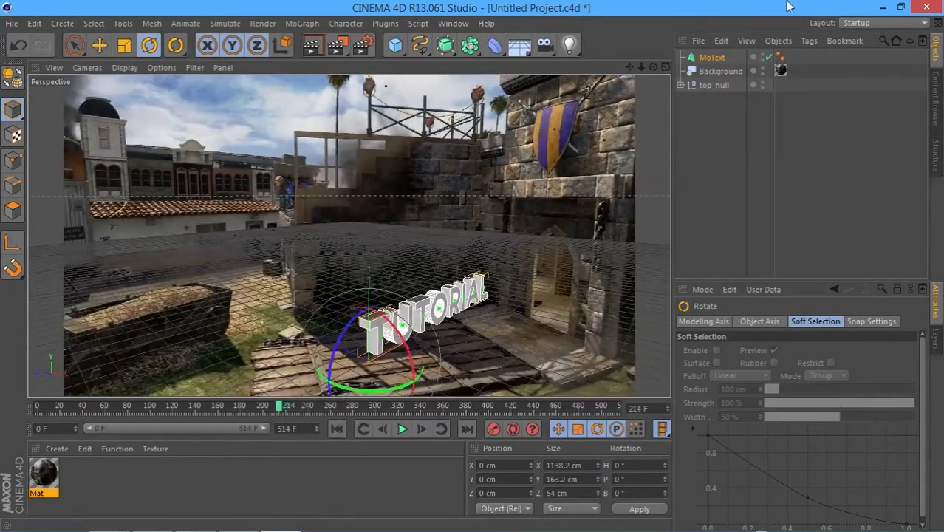
pyautogui.click(710, 58)
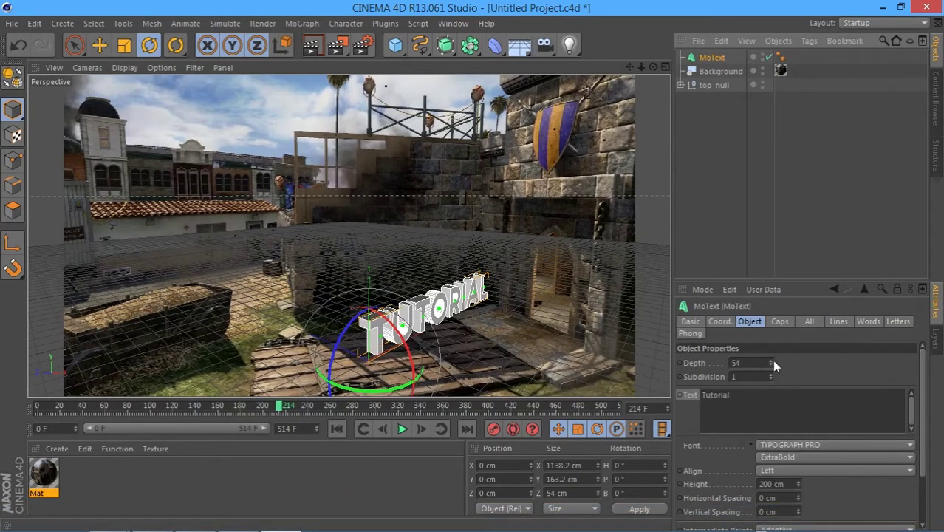
pyautogui.click(385, 23)
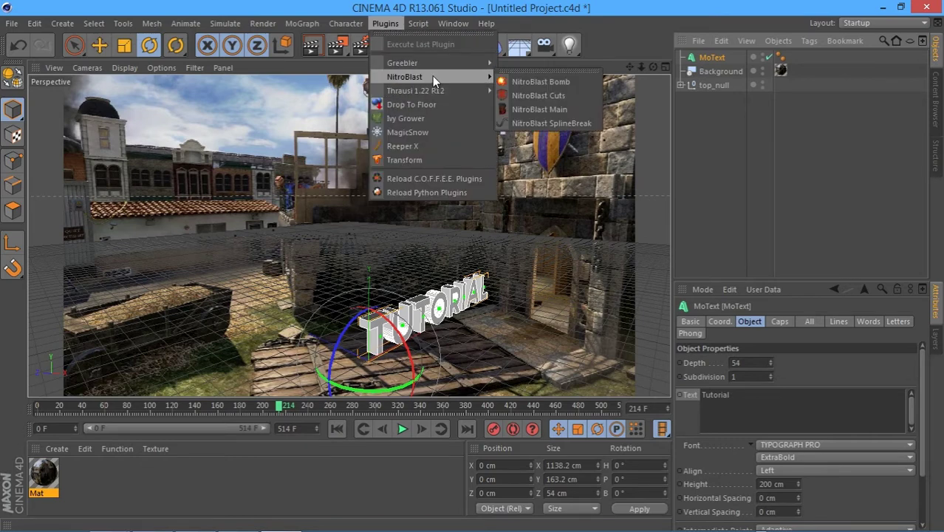
pyautogui.moveTo(435, 93)
pyautogui.click(738, 210)
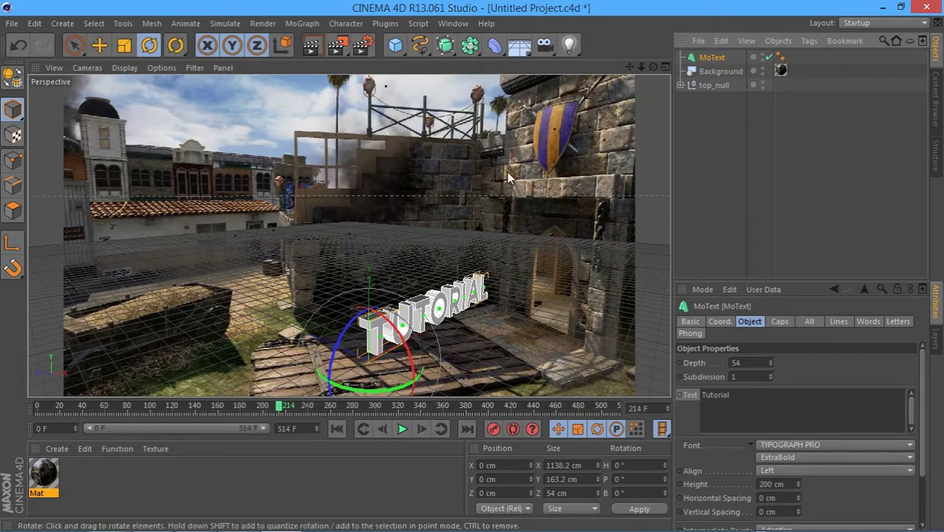
# Step: Create a second material for the text and disable its Specular channel
pyautogui.doubleClick(219, 485)
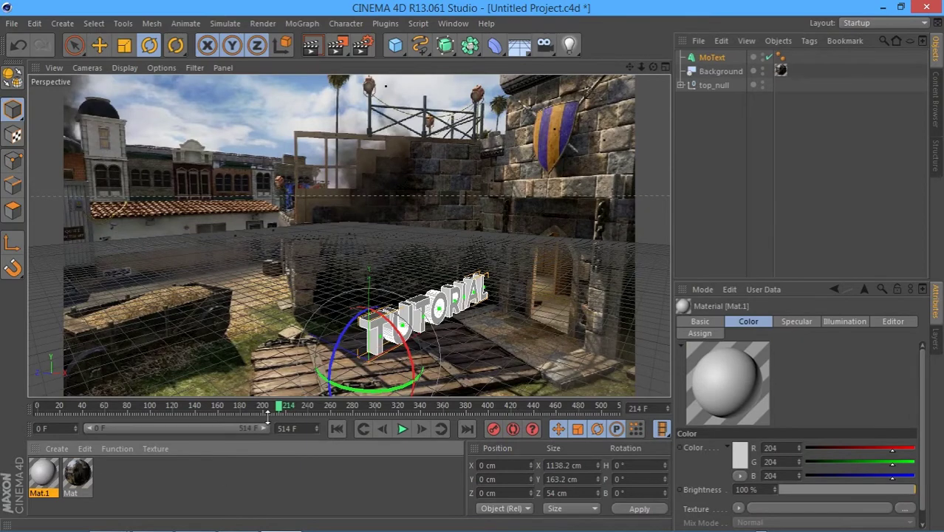
pyautogui.doubleClick(45, 477)
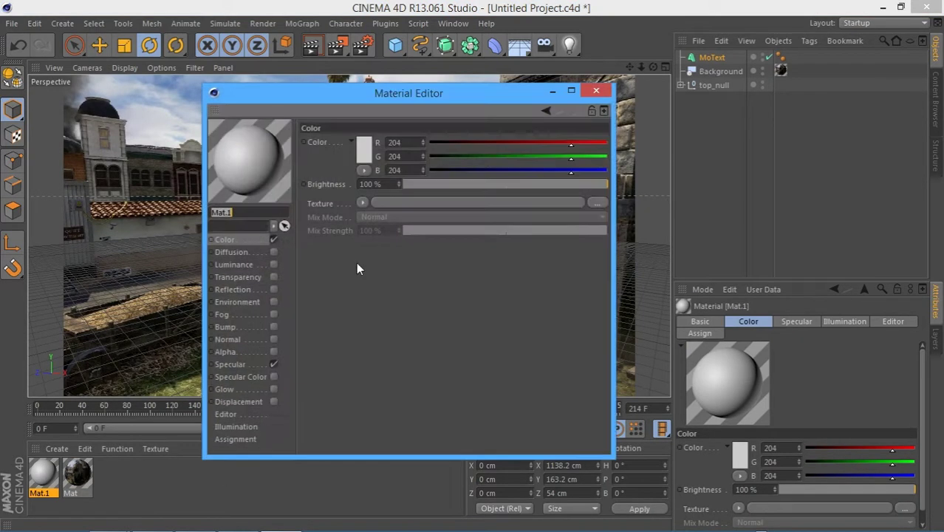
pyautogui.click(274, 364)
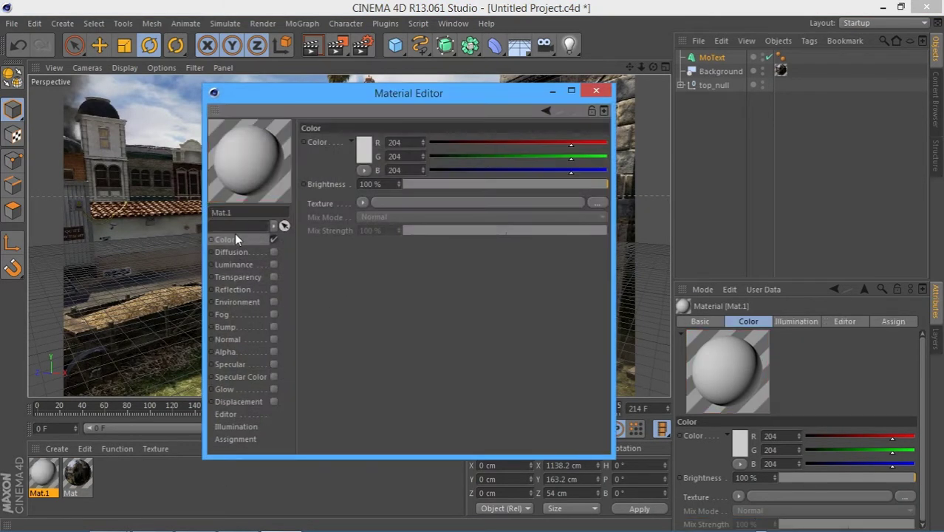
# Step: Change the new material's preview from the sphere to the rounded object with a black center and set its Color to RGB 226, 226, 226
pyautogui.rightClick(245, 162)
pyautogui.click(298, 420)
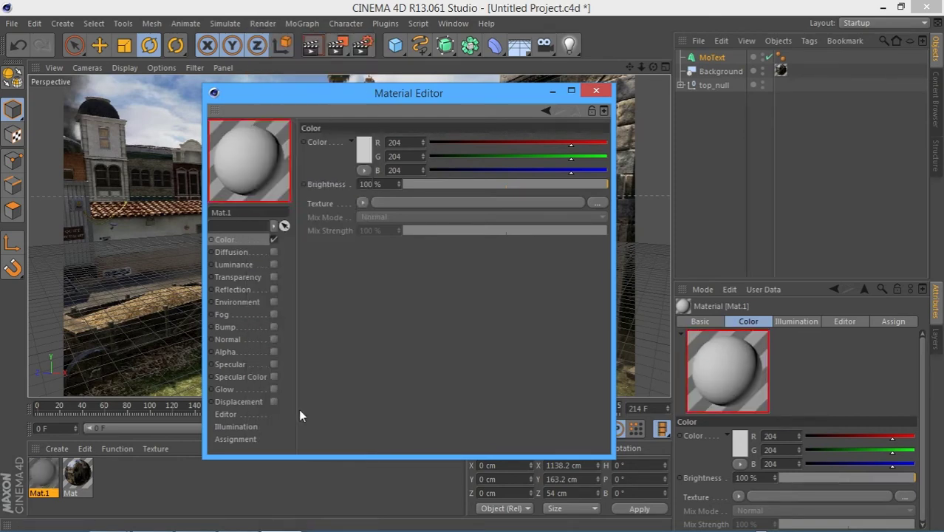
pyautogui.click(362, 155)
pyautogui.moveTo(330, 153); pyautogui.dragTo(282, 122)
pyautogui.click(330, 225)
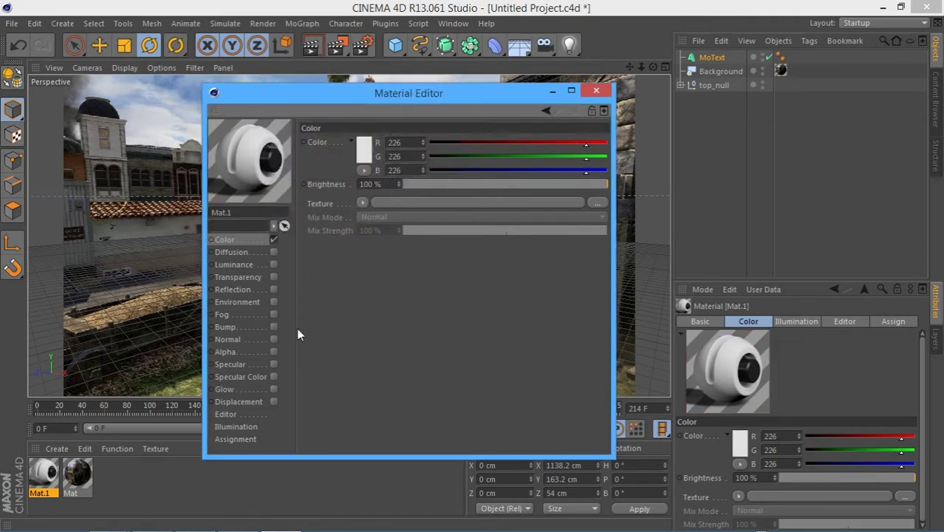
# Step: Enable the new material's Reflection channel with a brightness of 65% and close the Material Editor
pyautogui.click(273, 289)
pyautogui.click(538, 185)
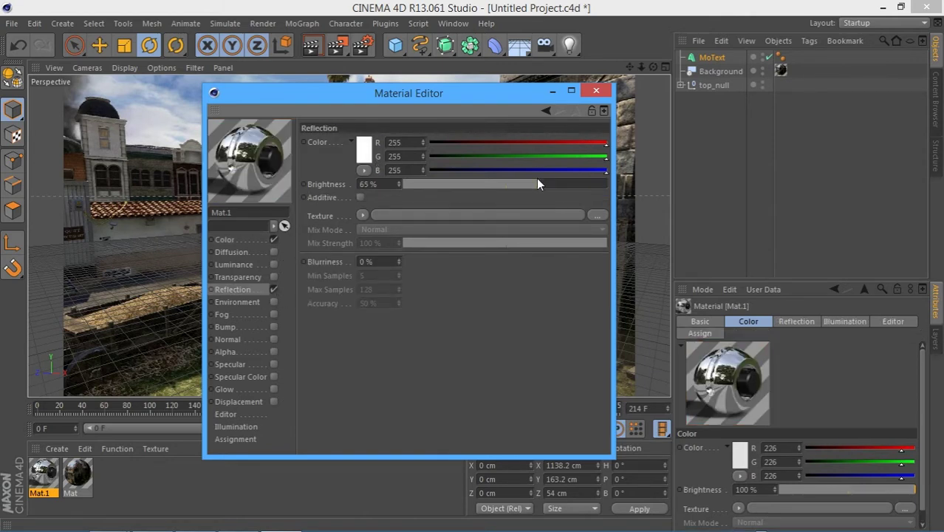
pyautogui.click(600, 90)
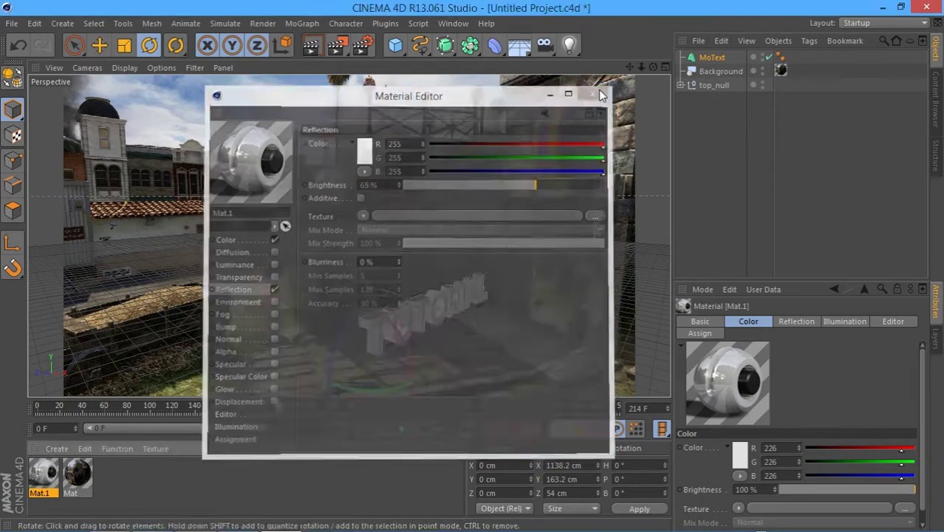
# Step: Apply the reflective material Mat.1 to the MoText object, render the view to check it, and move to frame 222
pyautogui.moveTo(36, 489); pyautogui.dragTo(711, 59)
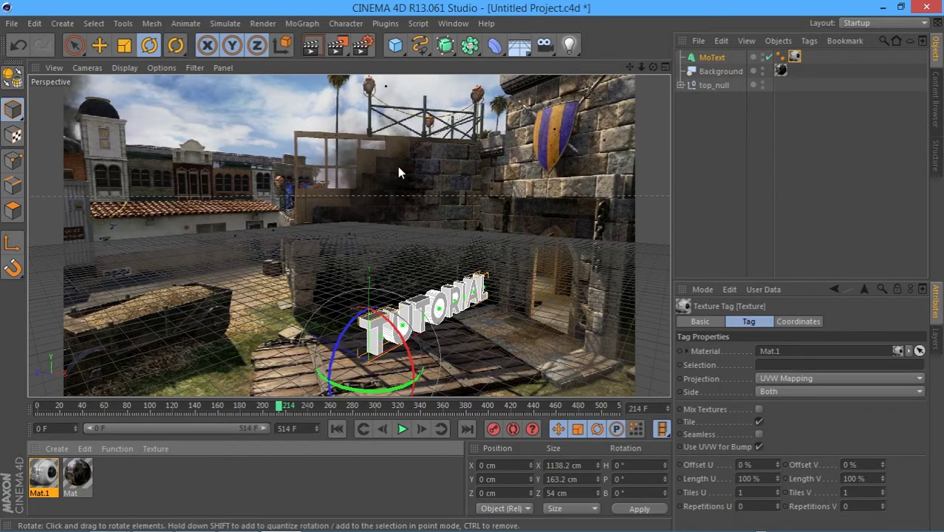
pyautogui.click(310, 45)
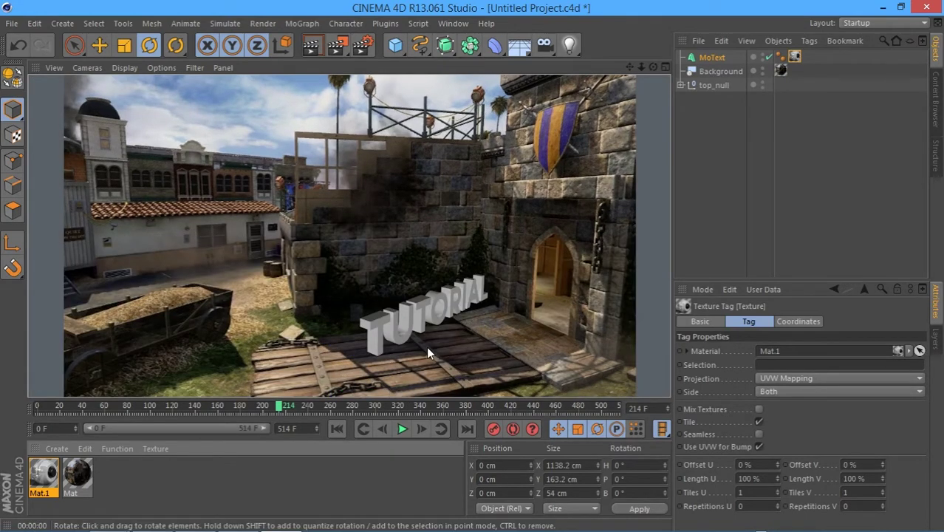
pyautogui.moveTo(277, 411)
pyautogui.mouseDown()
pyautogui.moveTo(347, 396)
pyautogui.moveTo(221, 399)
pyautogui.moveTo(288, 399)
pyautogui.mouseUp()
# Step: Break the MoText object with the Thrausi plugin using 40 pieces and the Voronoi method
pyautogui.click(711, 58)
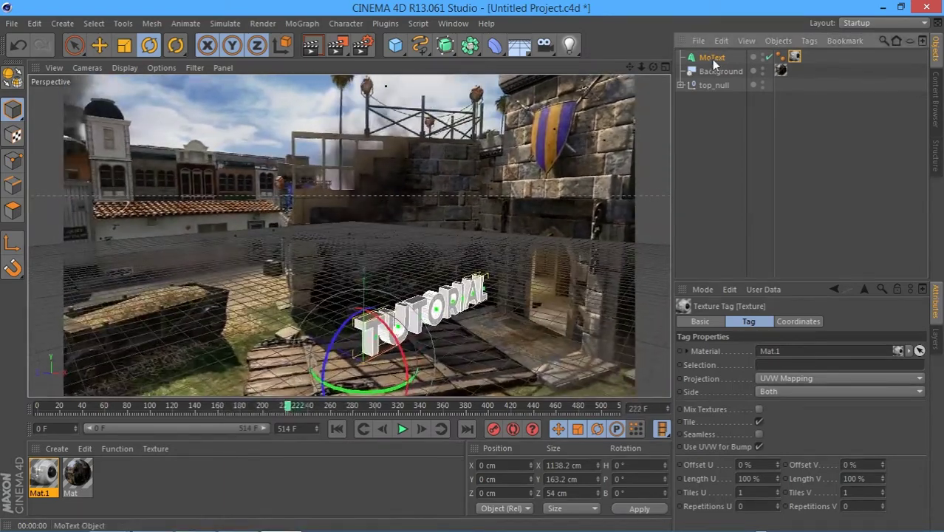
pyautogui.click(385, 23)
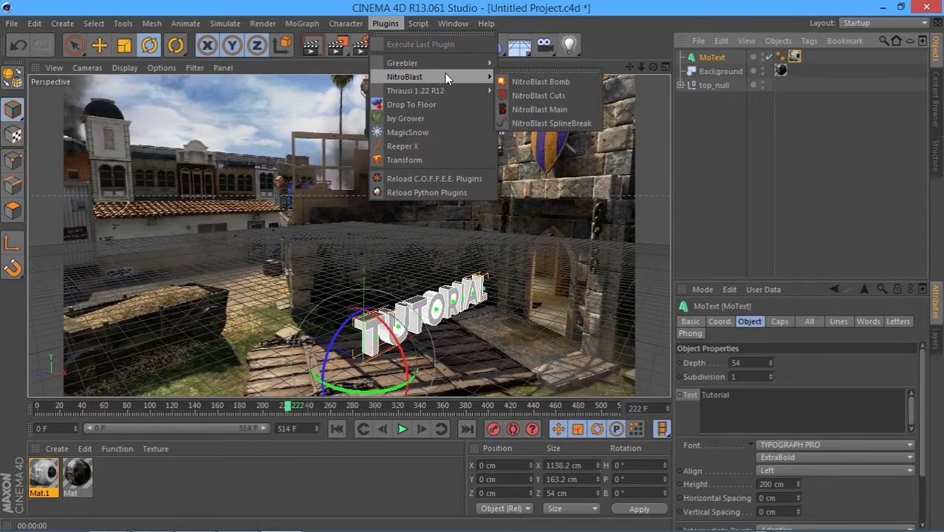
pyautogui.moveTo(447, 91)
pyautogui.click(521, 95)
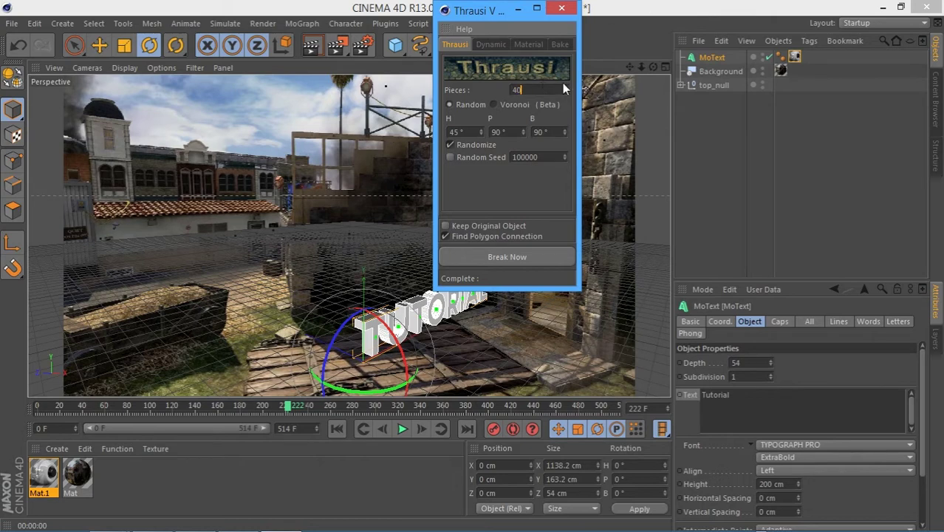
pyautogui.click(514, 107)
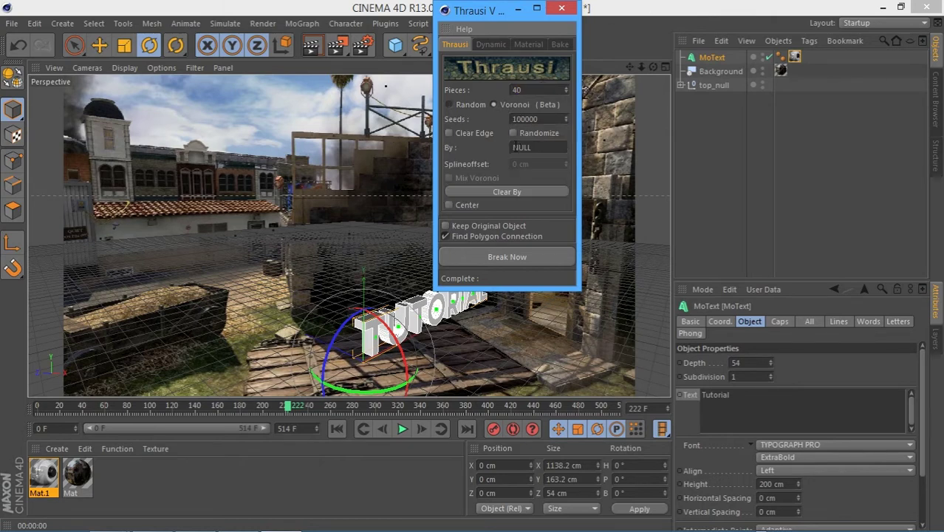
pyautogui.click(550, 256)
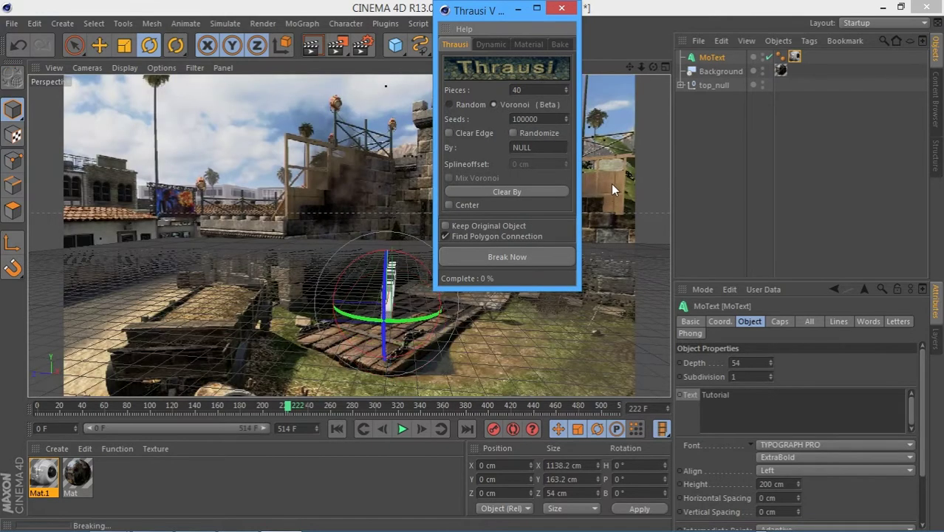
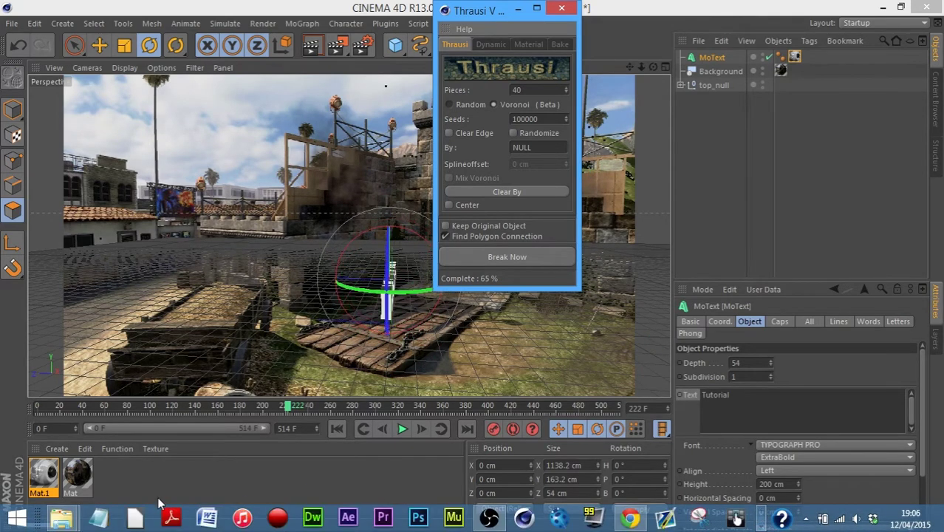
# Step: Switch to File Explorer to show the Tutorial folder containing the Cinema 4D plugins, and minimize it
pyautogui.moveTo(61, 518)
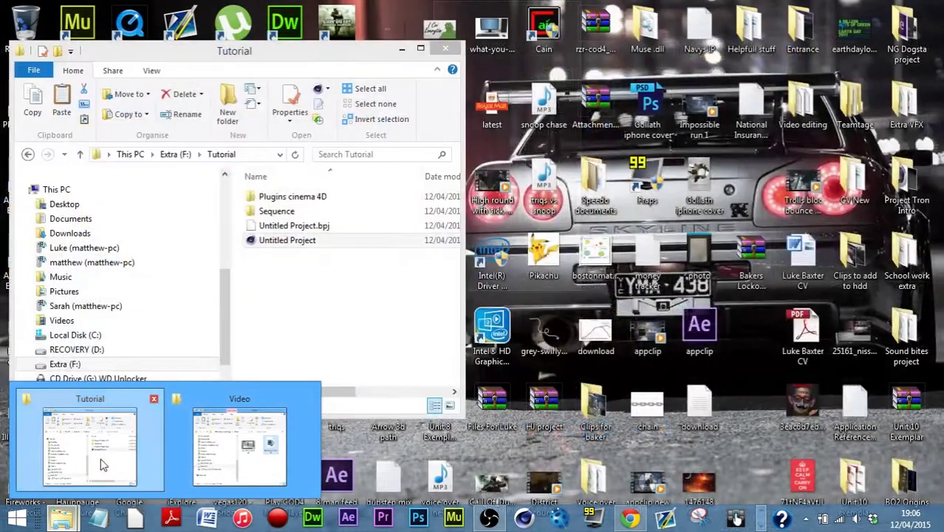
pyautogui.click(97, 462)
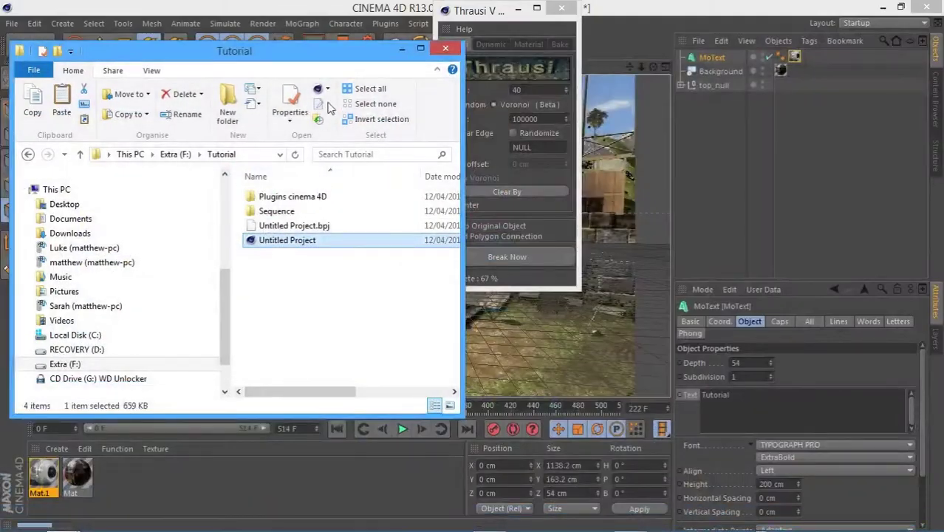
pyautogui.moveTo(338, 63)
pyautogui.mouseDown()
pyautogui.moveTo(637, 189)
pyautogui.moveTo(708, 146)
pyautogui.moveTo(759, 71)
pyautogui.moveTo(783, 55)
pyautogui.moveTo(366, 197)
pyautogui.moveTo(502, 362)
pyautogui.moveTo(330, 167)
pyautogui.moveTo(298, 90)
pyautogui.moveTo(299, 75)
pyautogui.moveTo(328, 61)
pyautogui.mouseUp()
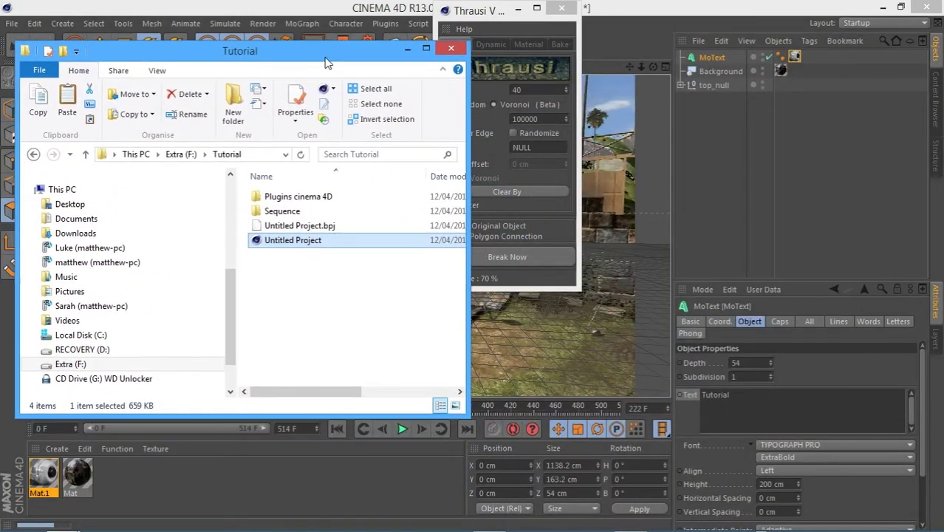
pyautogui.click(409, 50)
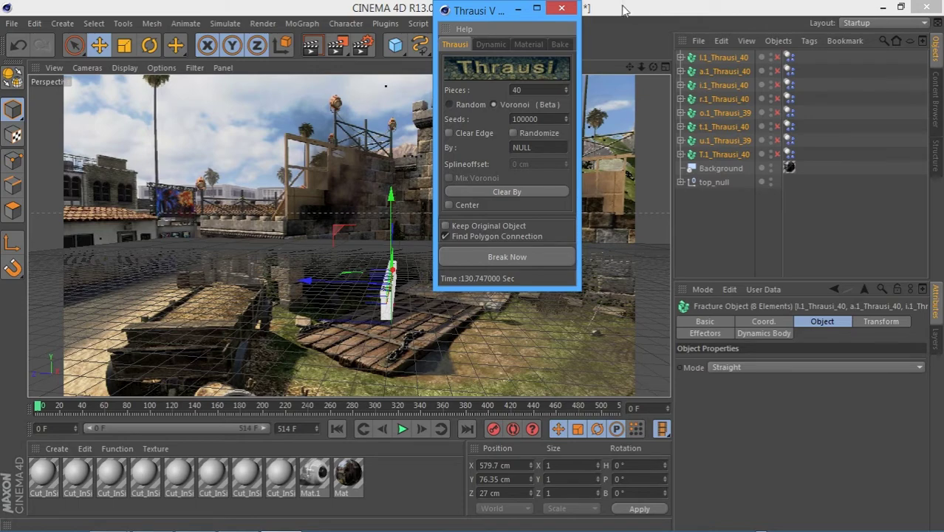
# Step: Close the Thrausi window, play the animation from frame 286 to check the fractured text's dynamics, and return to frame 288
pyautogui.click(571, 7)
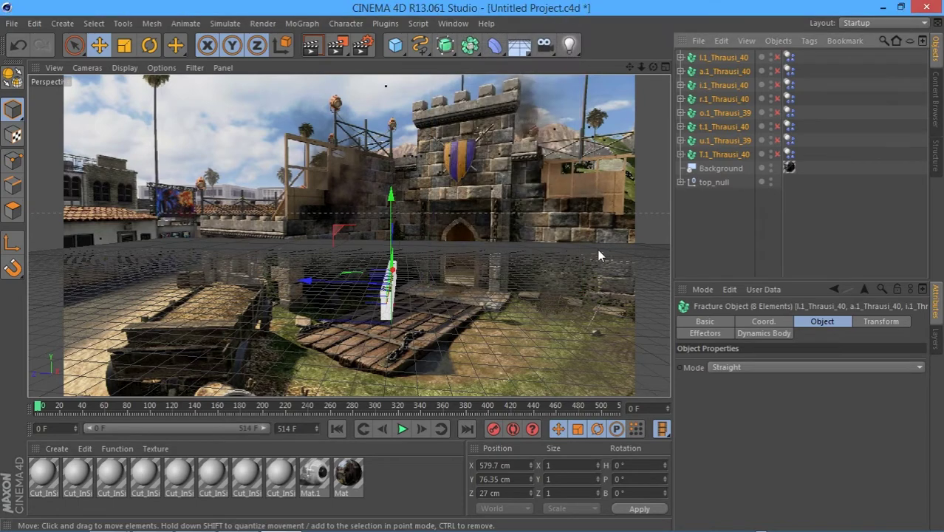
pyautogui.moveTo(190, 406); pyautogui.dragTo(359, 418)
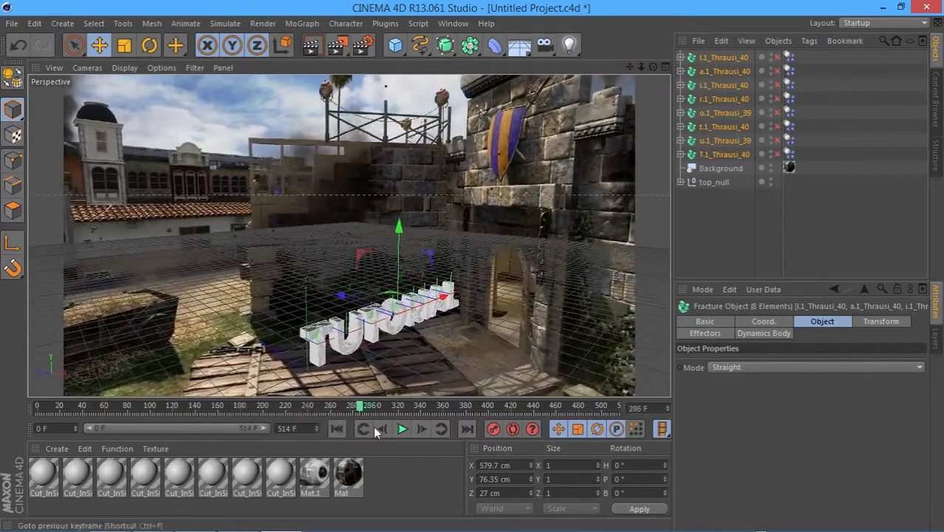
pyautogui.click(402, 430)
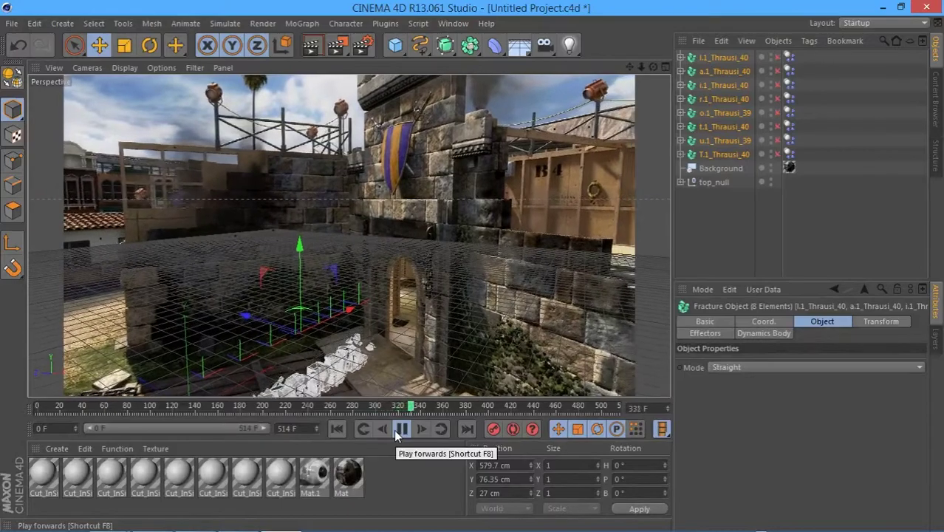
pyautogui.click(394, 429)
pyautogui.moveTo(362, 406); pyautogui.dragTo(3, 267)
pyautogui.moveTo(165, 281); pyautogui.dragTo(362, 292)
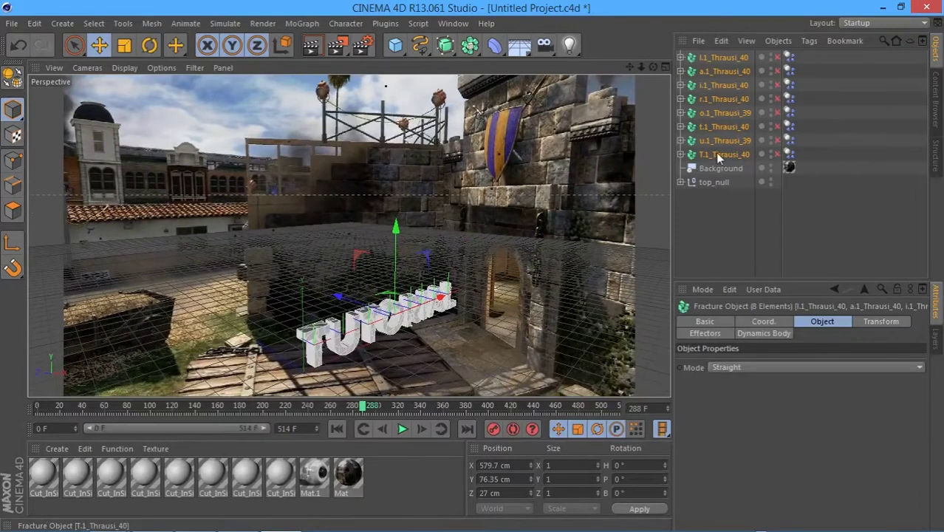
# Step: Disable the dynamics on all eight fractured letter objects at once
pyautogui.click(708, 58)
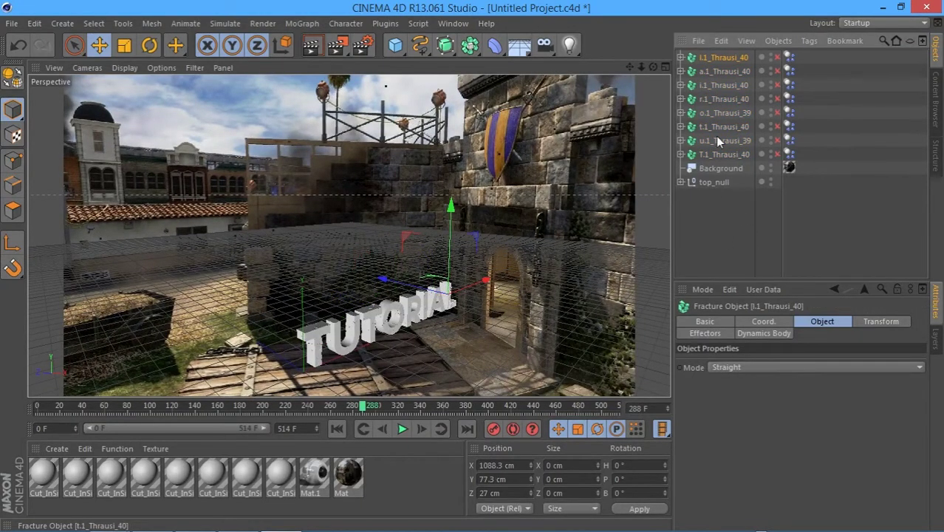
pyautogui.keyDown('shift'); pyautogui.click(721, 153); pyautogui.keyUp('shift')
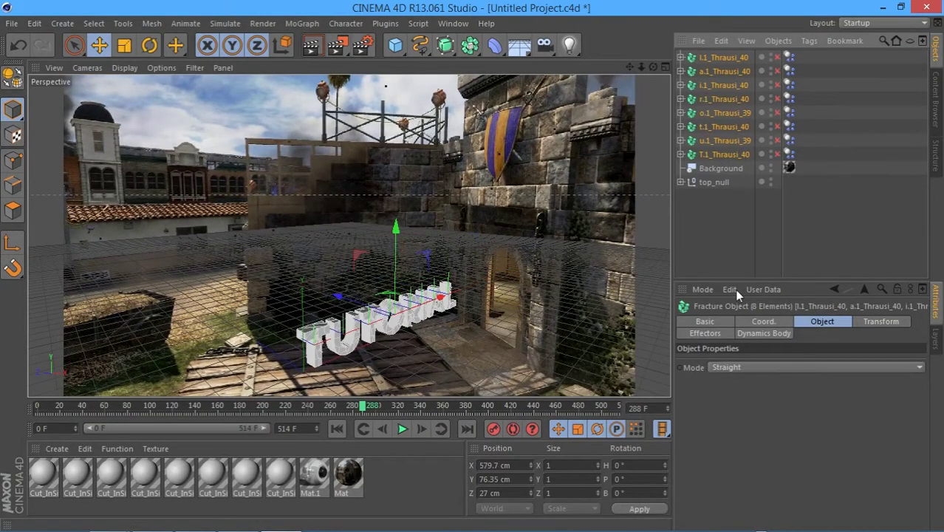
pyautogui.click(738, 334)
pyautogui.click(726, 387)
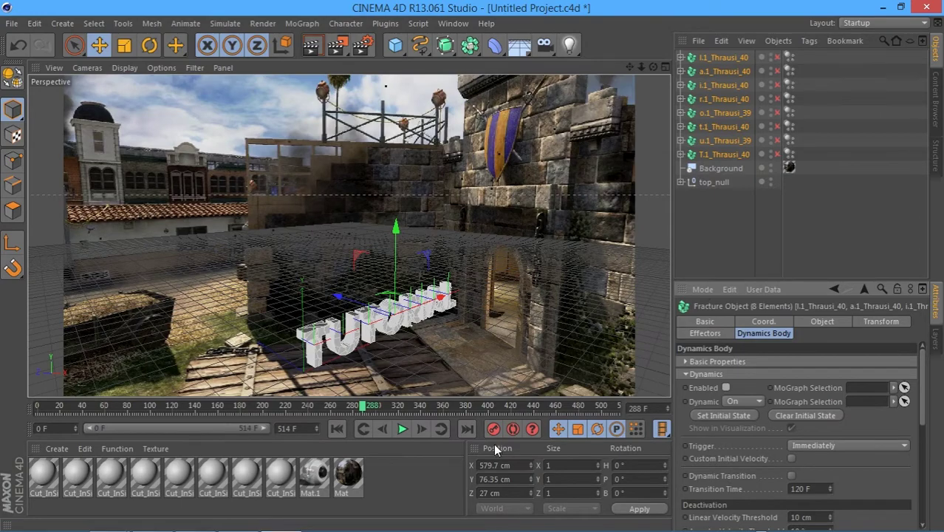
# Step: Play the animation from frame 288 to check the letters with dynamics disabled, and move back to frame 125
pyautogui.click(403, 429)
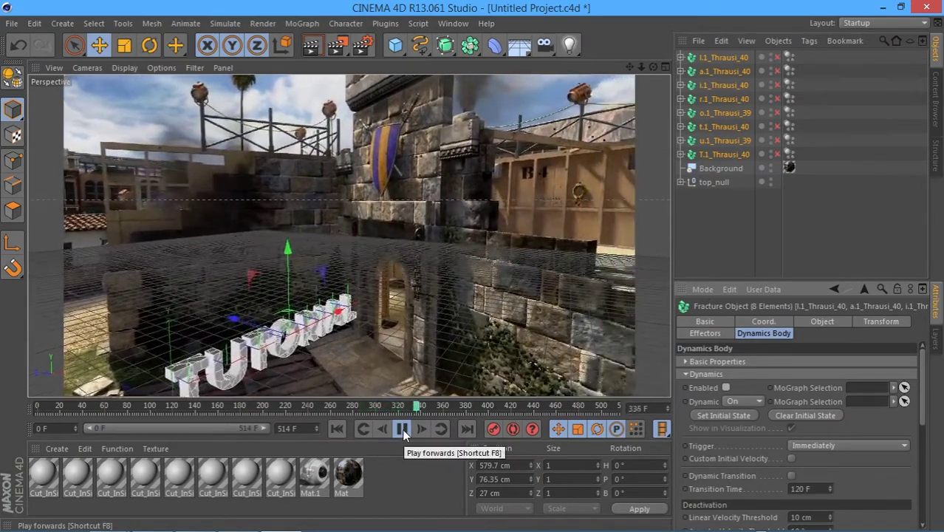
pyautogui.click(402, 428)
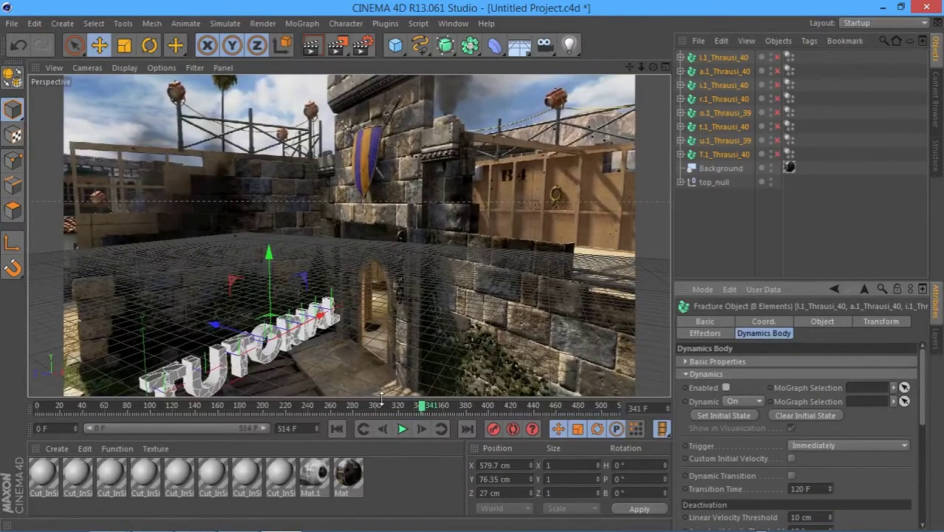
pyautogui.click(380, 405)
pyautogui.click(178, 406)
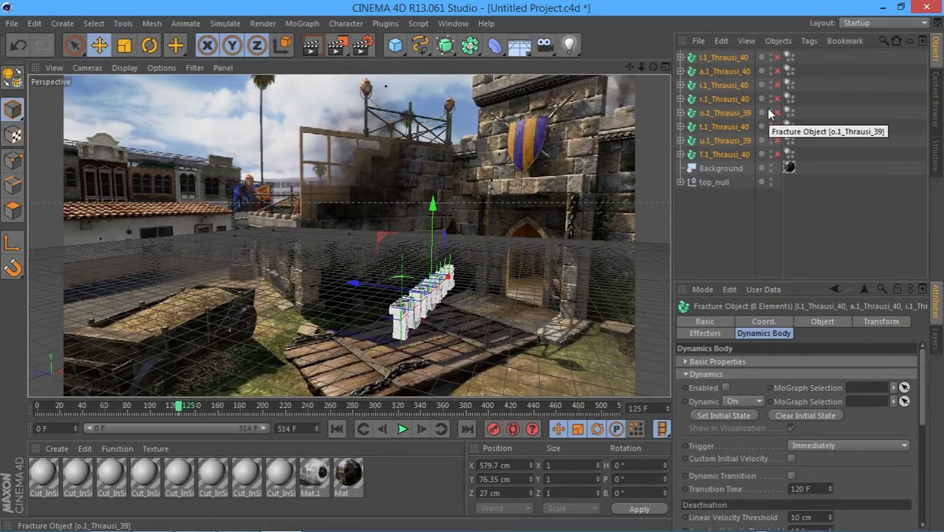
# Step: Group all eight fractured letter objects, l.1_Thrausi_40 through T.1_Thrausi_40, under one null
pyautogui.click(726, 59)
pyautogui.keyDown('ctrl'); pyautogui.click(725, 71); pyautogui.keyUp('ctrl')
pyautogui.keyDown('ctrl'); pyautogui.click(730, 85); pyautogui.keyUp('ctrl')
pyautogui.keyDown('ctrl'); pyautogui.click(736, 99); pyautogui.keyUp('ctrl')
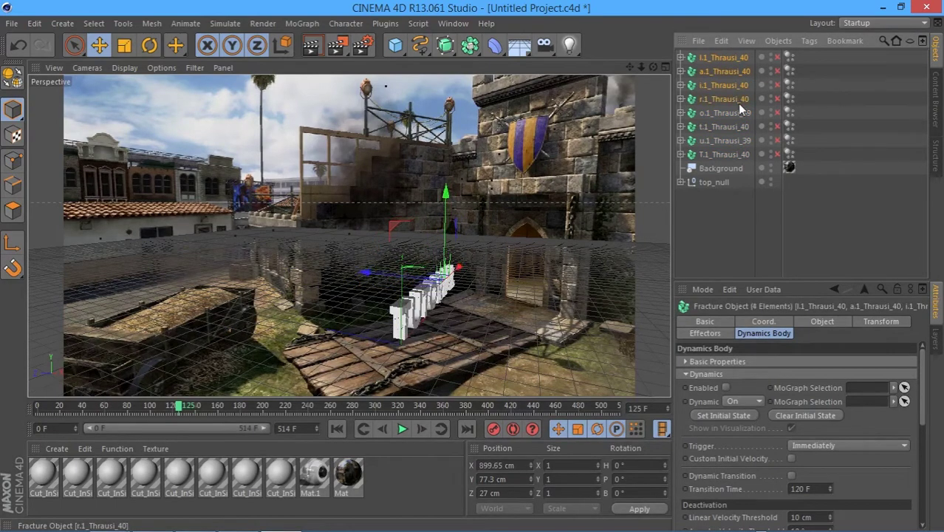
pyautogui.click(733, 57)
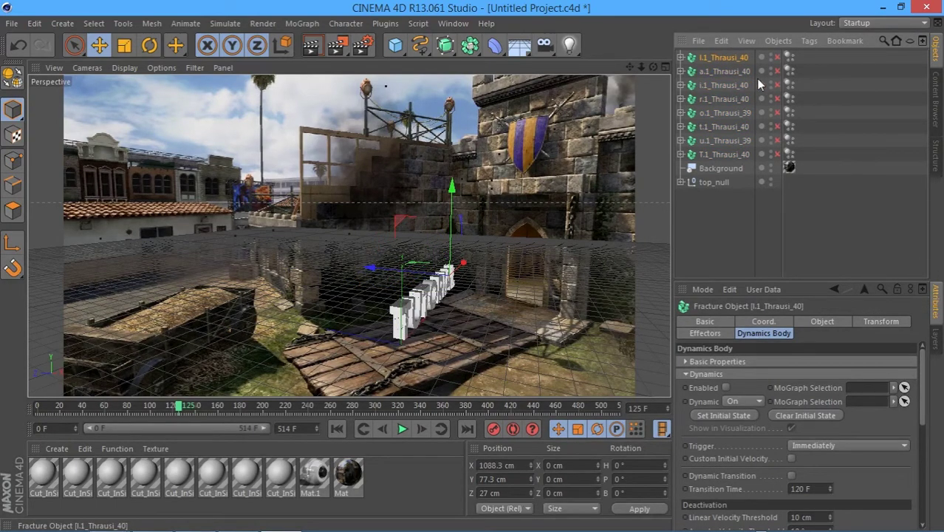
pyautogui.keyDown('shift'); pyautogui.click(713, 155); pyautogui.keyUp('shift')
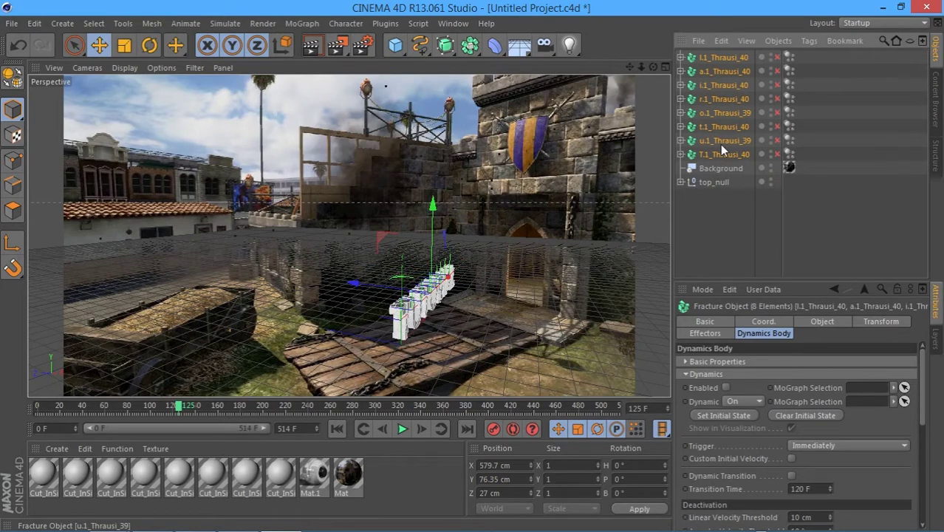
pyautogui.hotkey('alt', 'g')
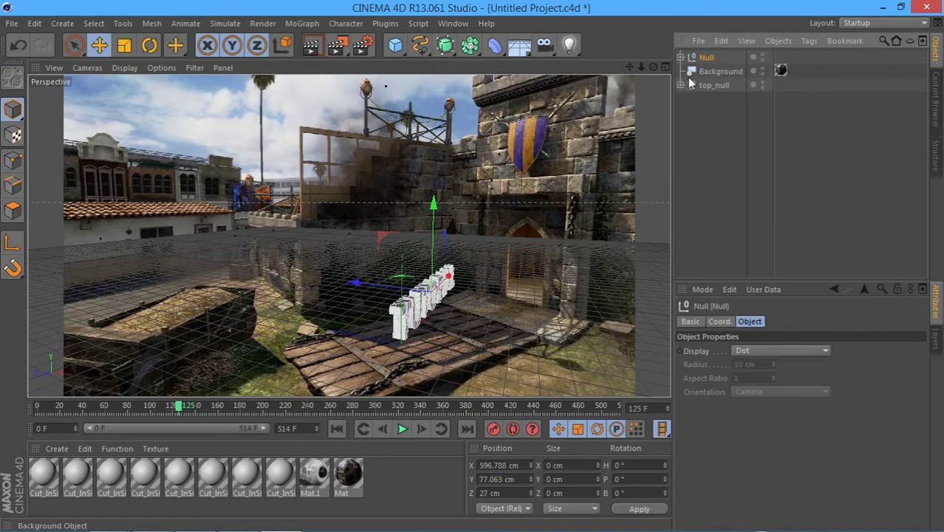
# Step: Rename the new null as Tutorial and check that it contains the fractured letters
pyautogui.doubleClick(710, 57)
pyautogui.press('BackSpace')
pyautogui.write('Tutorial')
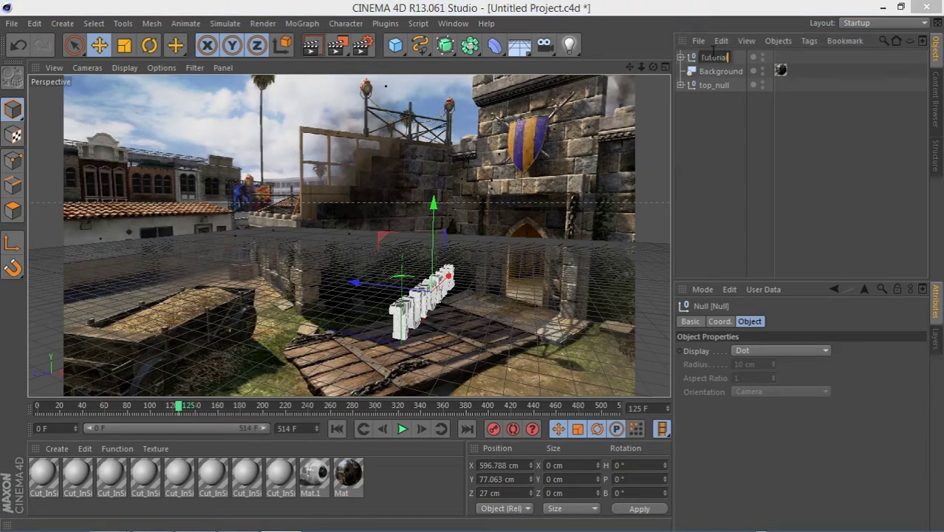
pyautogui.press('Return')
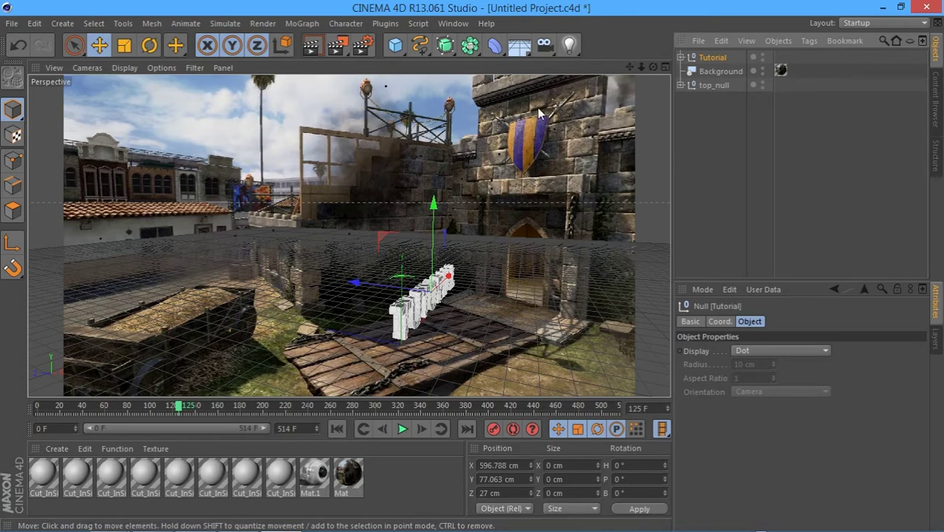
pyautogui.click(681, 57)
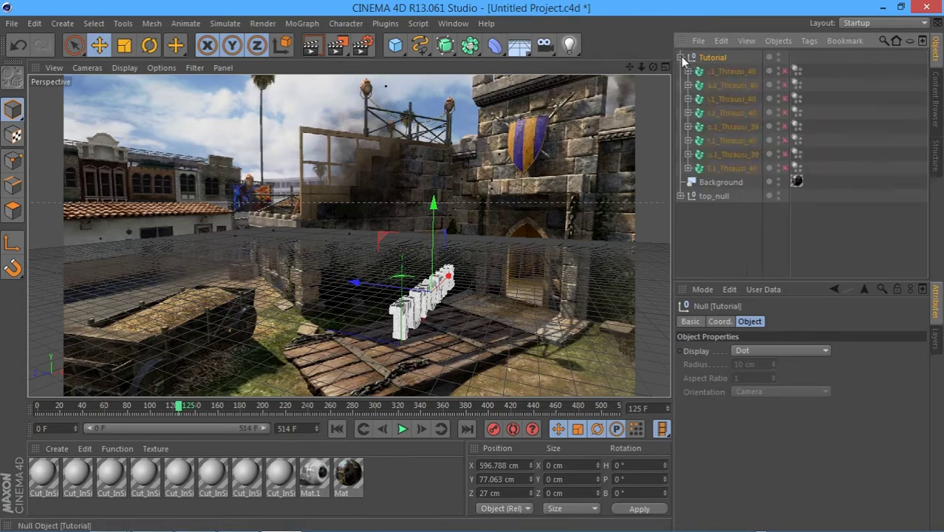
pyautogui.click(680, 57)
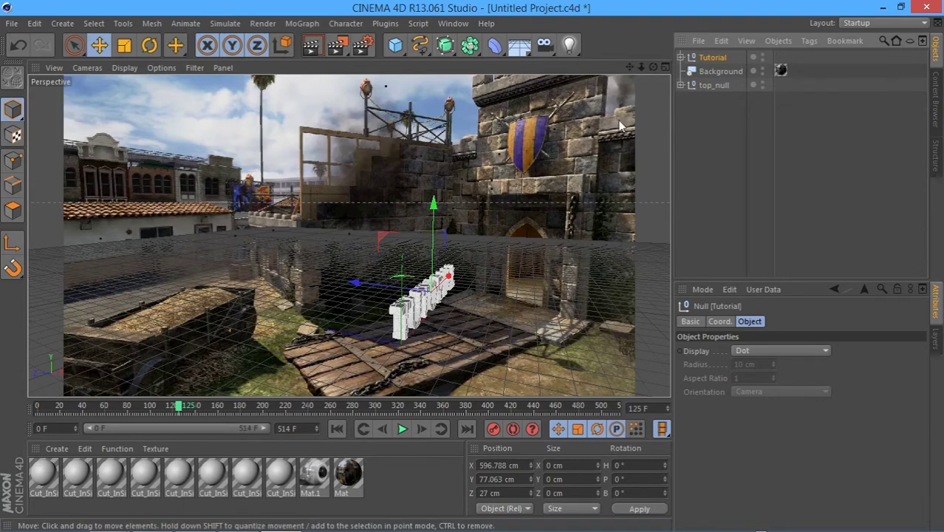
# Step: Apply the reflective material Mat.1 to the Tutorial null and expand its hierarchy down to the pieces of l.1_Thrausi_40
pyautogui.moveTo(313, 477); pyautogui.dragTo(717, 57)
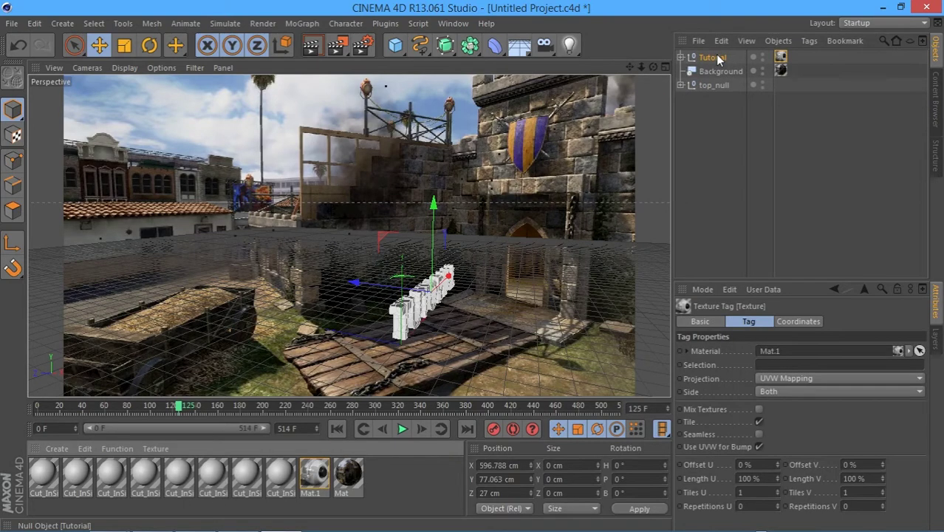
pyautogui.click(682, 57)
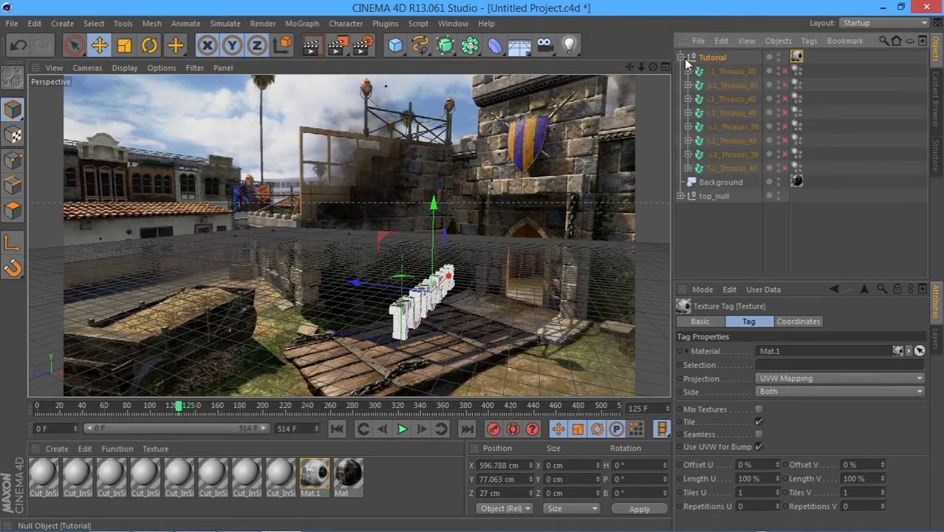
pyautogui.click(701, 71)
pyautogui.click(689, 71)
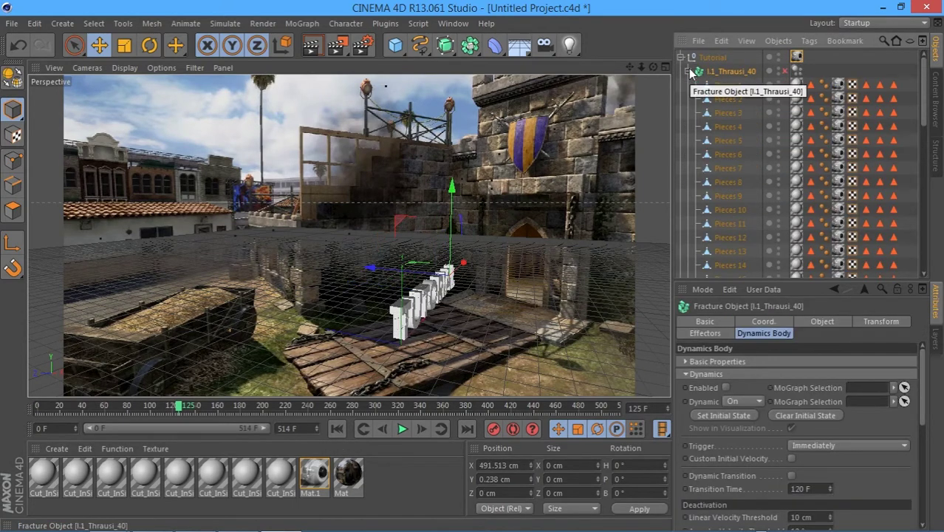
# Step: Collapse the l.1_Thrausi_40 pieces, try the Mat.1 texture tag on l.1_Thrausi_40, and return the tag to the Tutorial null
pyautogui.click(689, 71)
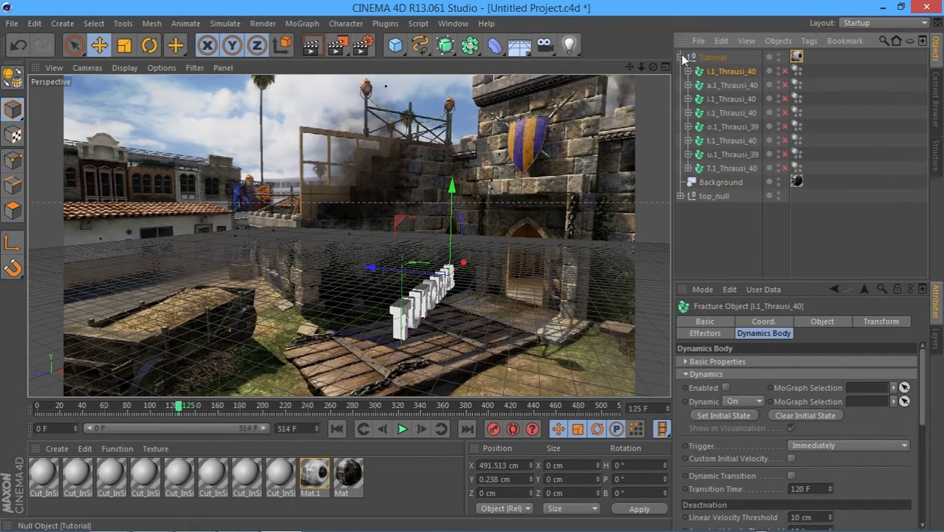
pyautogui.moveTo(796, 56); pyautogui.dragTo(797, 69)
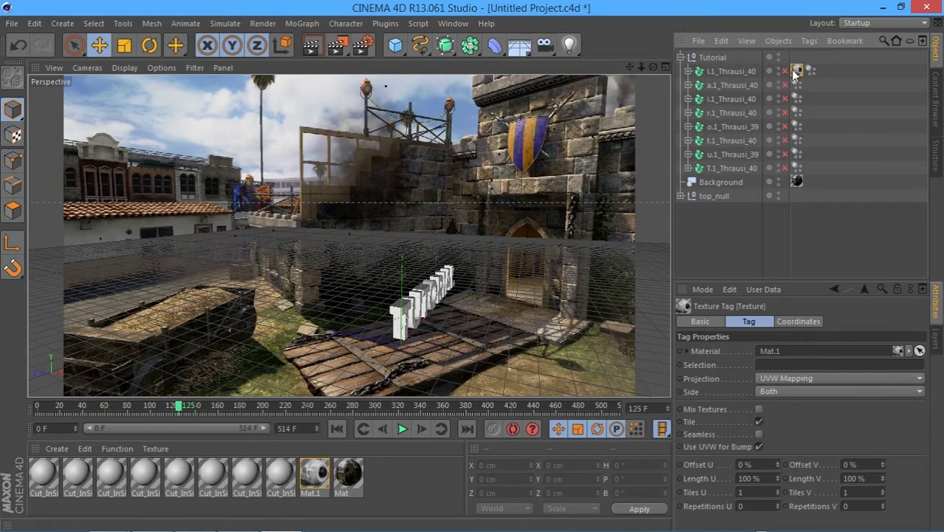
pyautogui.moveTo(799, 72); pyautogui.dragTo(798, 59)
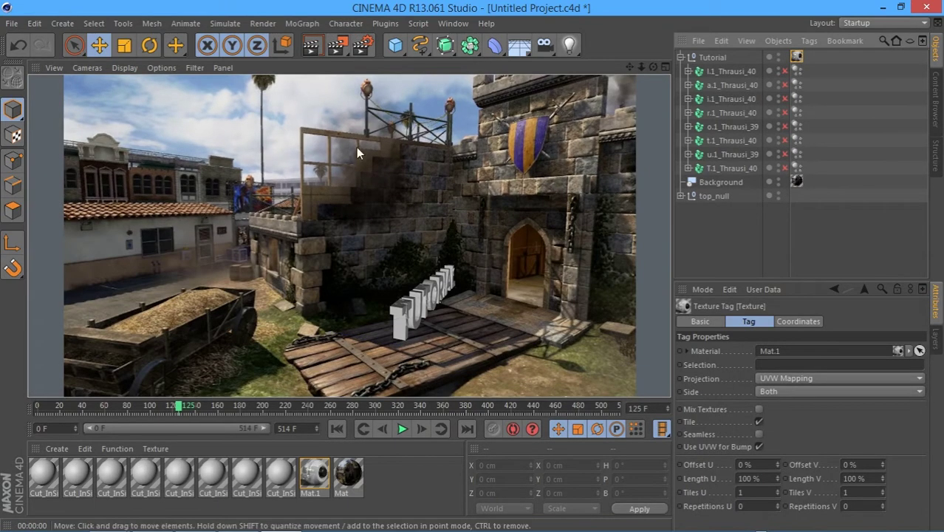
# Step: Enable all eight Thrausi fracture objects inside the Tutorial null and select the null with its children
pyautogui.click(435, 285)
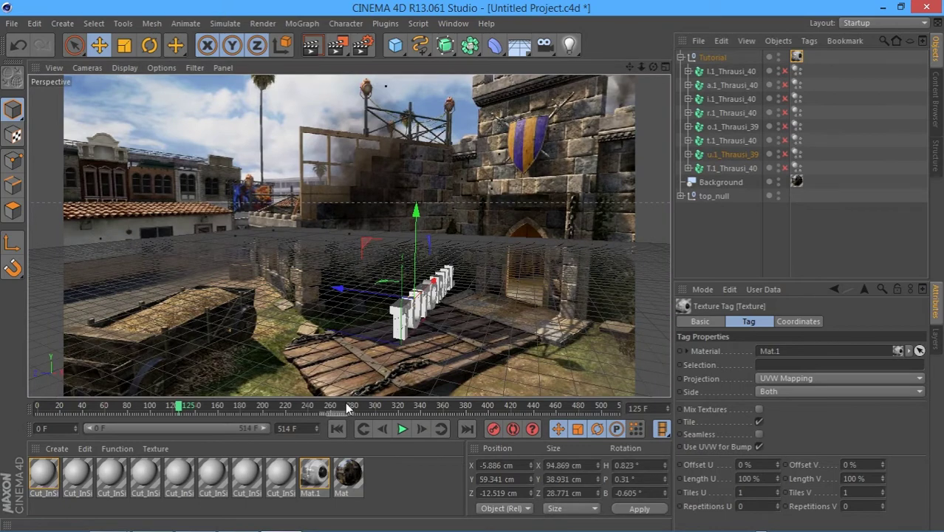
pyautogui.click(681, 58)
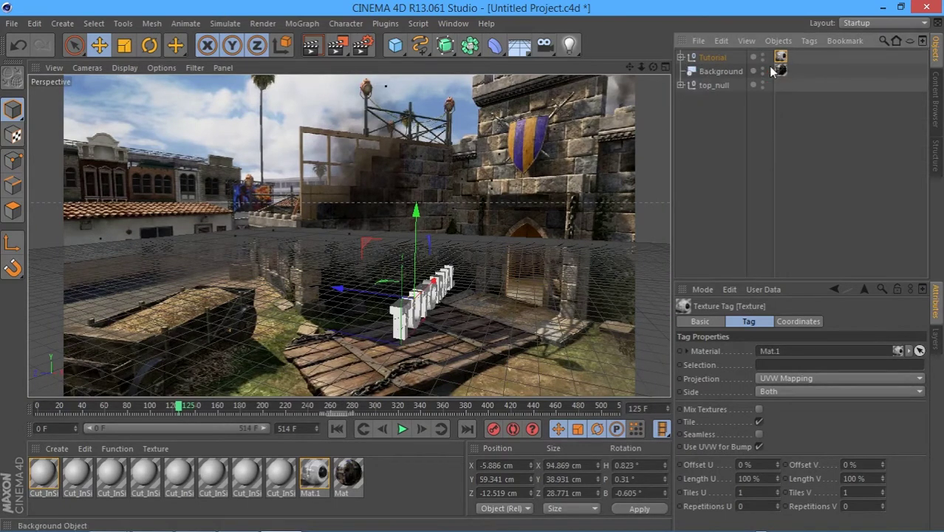
pyautogui.click(680, 58)
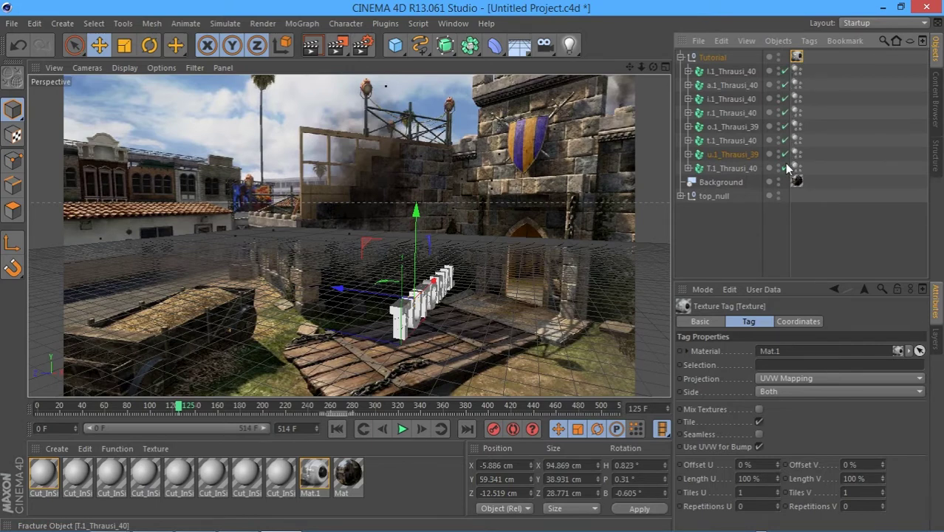
pyautogui.click(695, 57)
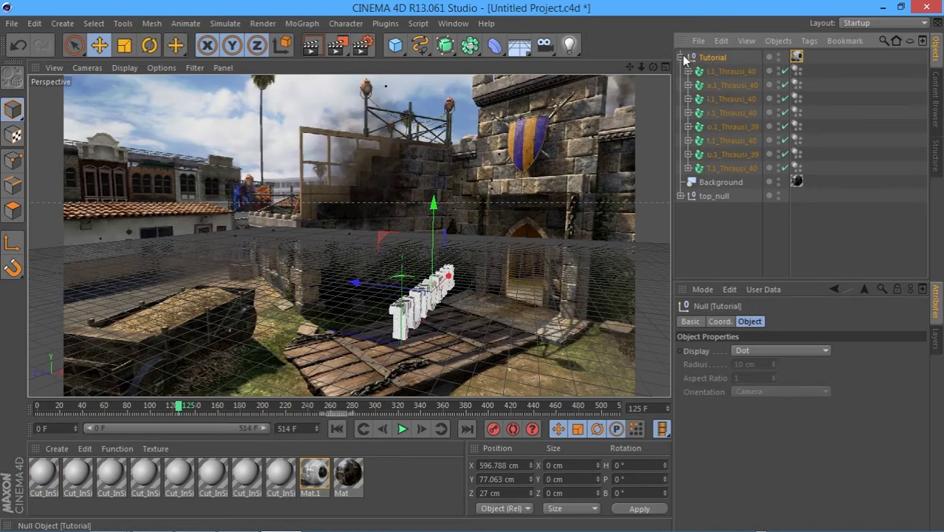
# Step: Collapse the Tutorial group, go to frame 281 and rotate the text's heading to about -32.7°
pyautogui.click(681, 57)
pyautogui.moveTo(189, 409); pyautogui.dragTo(354, 411)
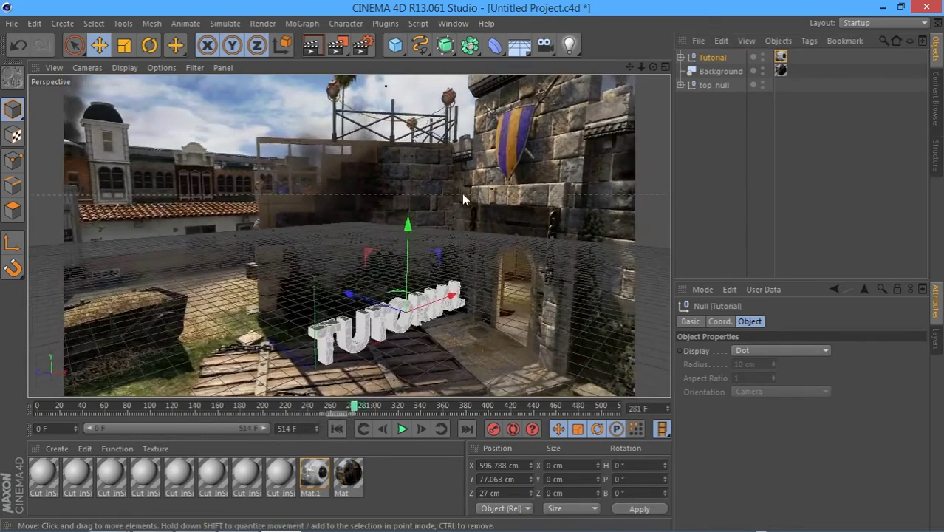
pyautogui.click(155, 47)
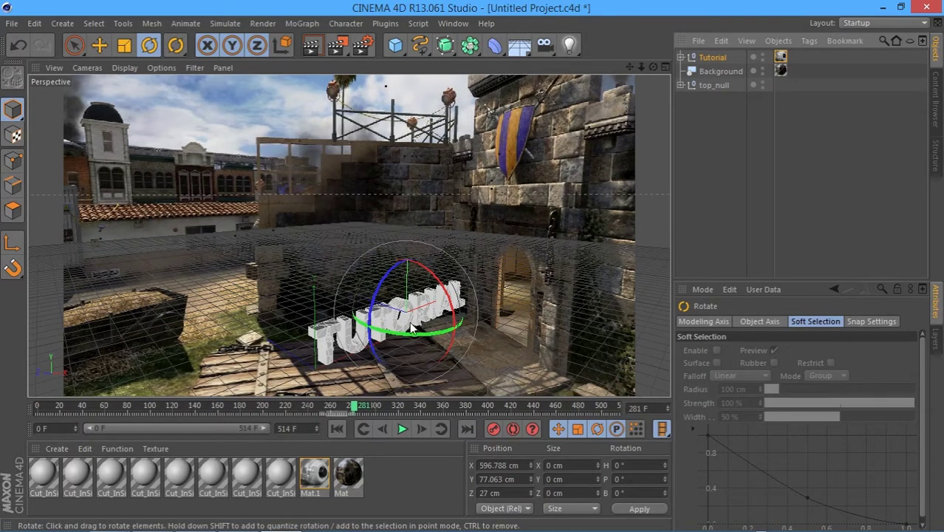
pyautogui.moveTo(412, 336); pyautogui.dragTo(373, 332)
# Step: Raise and reposition the Tutorial text to about X 274, Y 457, Z 54 cm, using frame 179 to check placement
pyautogui.click(99, 45)
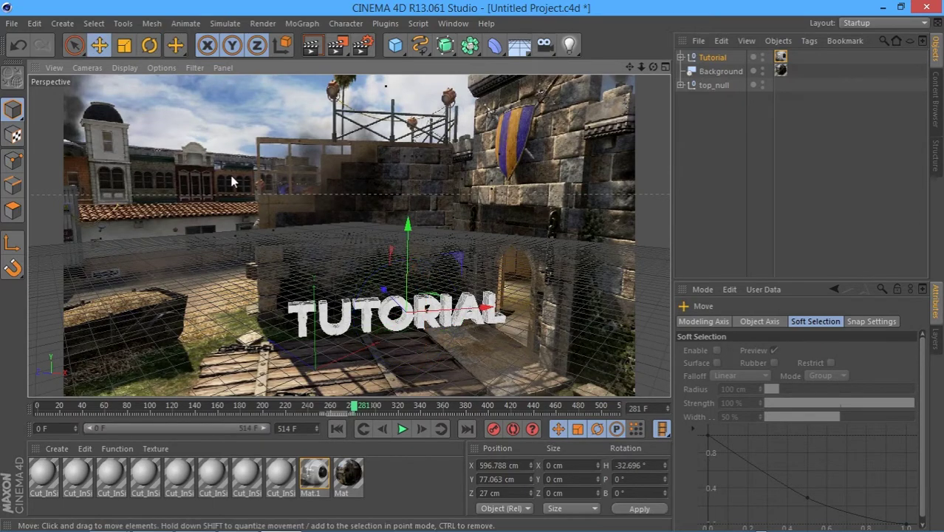
pyautogui.moveTo(407, 221); pyautogui.dragTo(398, 246)
pyautogui.moveTo(357, 408); pyautogui.dragTo(249, 379)
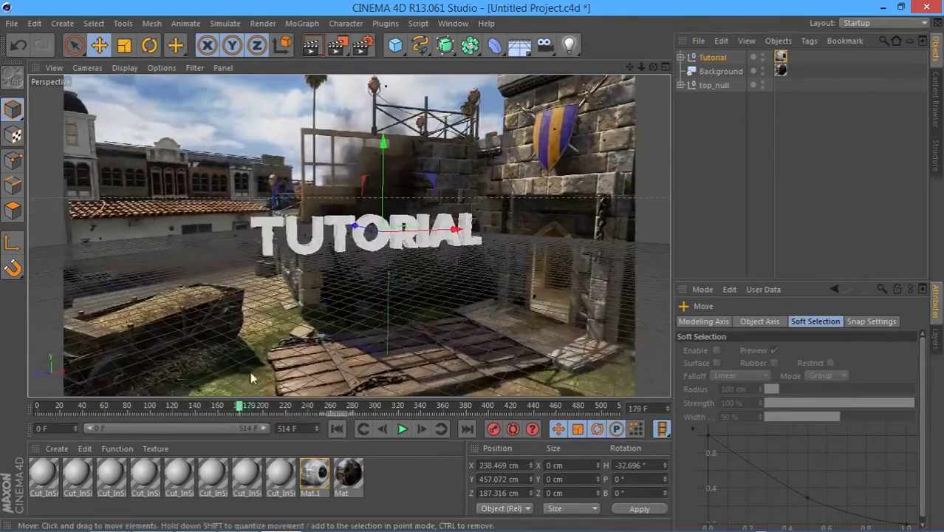
pyautogui.moveTo(356, 226); pyautogui.dragTo(458, 250)
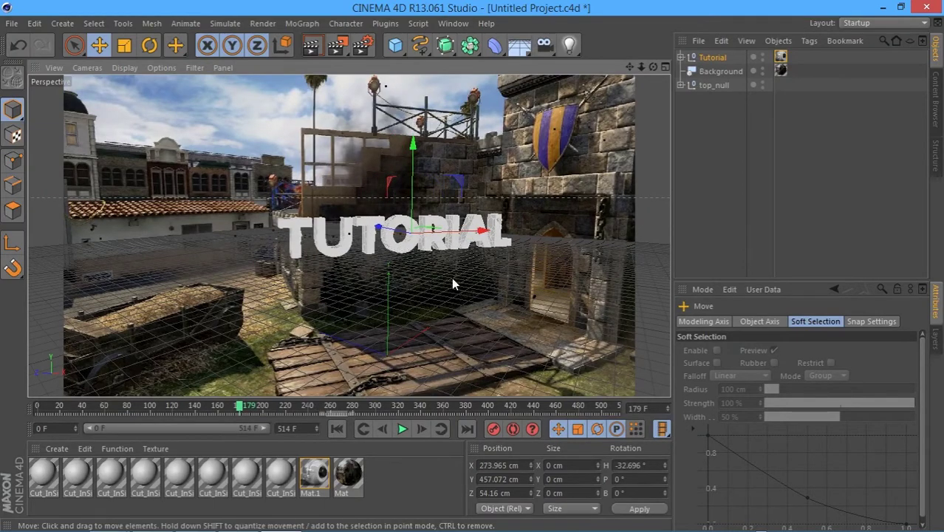
# Step: Check the text's placement across the camera move and render a preview of the view at frame 281
pyautogui.moveTo(271, 405); pyautogui.dragTo(38, 405)
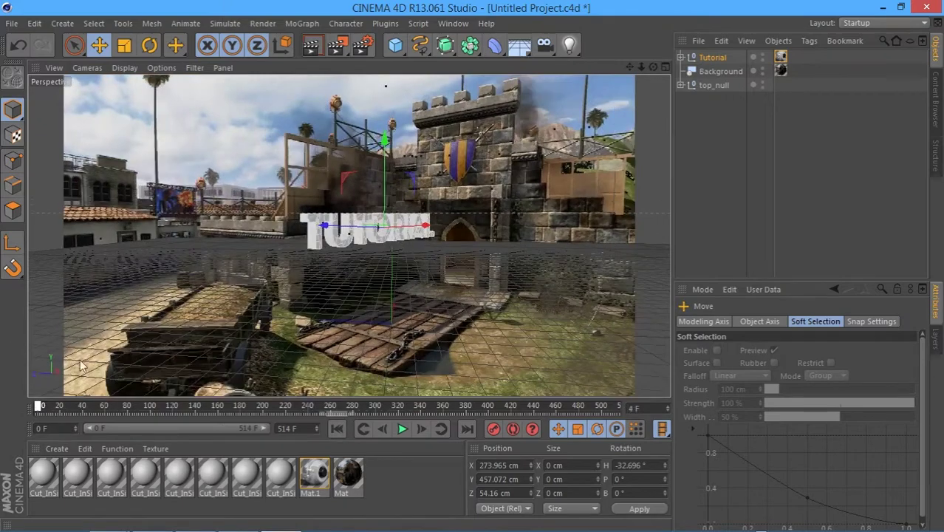
pyautogui.click(215, 405)
pyautogui.moveTo(271, 405); pyautogui.dragTo(354, 405)
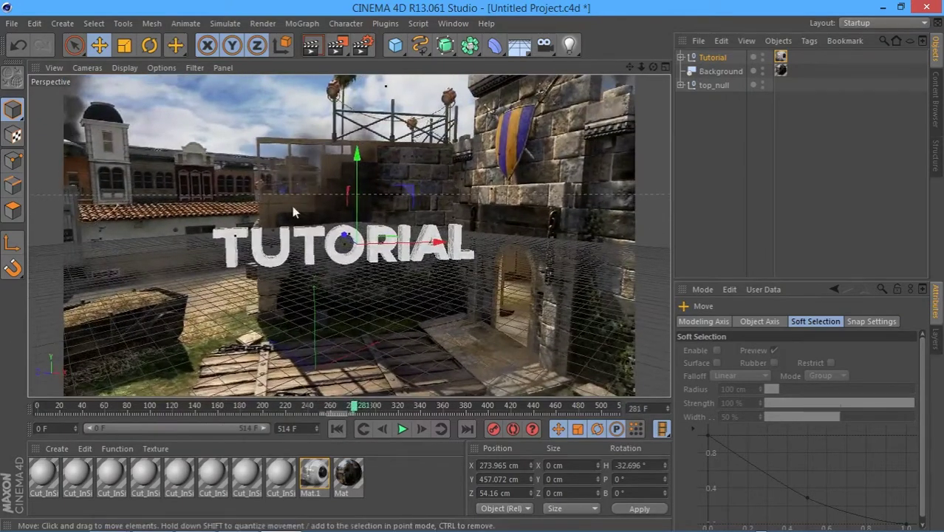
pyautogui.click(311, 45)
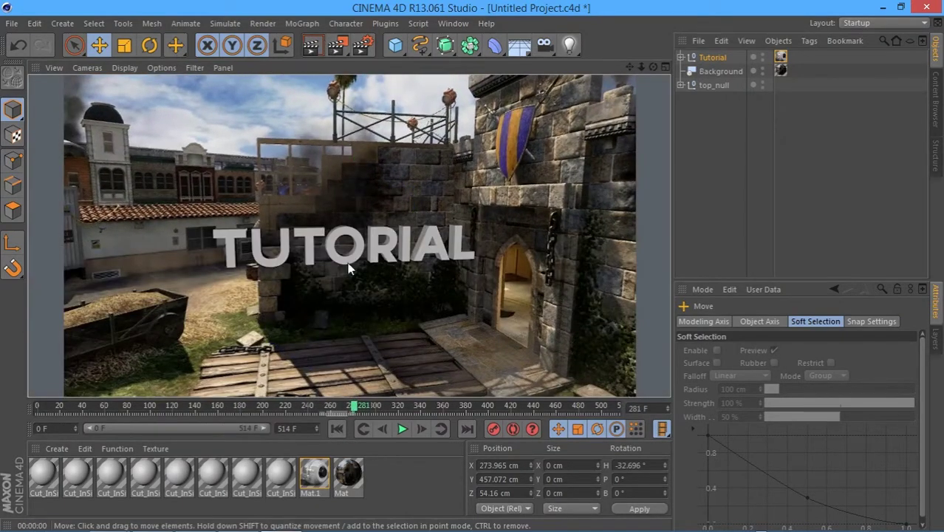
pyautogui.click(381, 275)
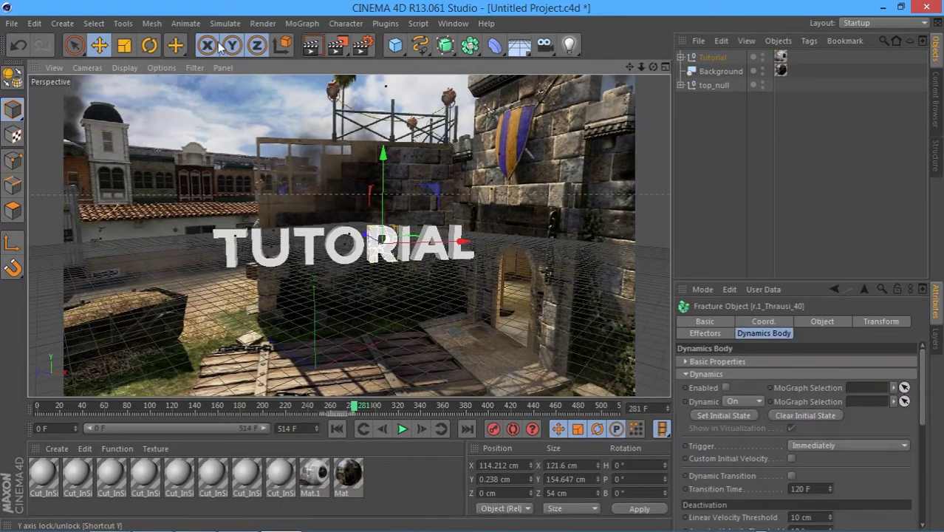
# Step: Rotate the Tutorial group's heading to about -34.7° and render a preview at frame 172
pyautogui.click(715, 59)
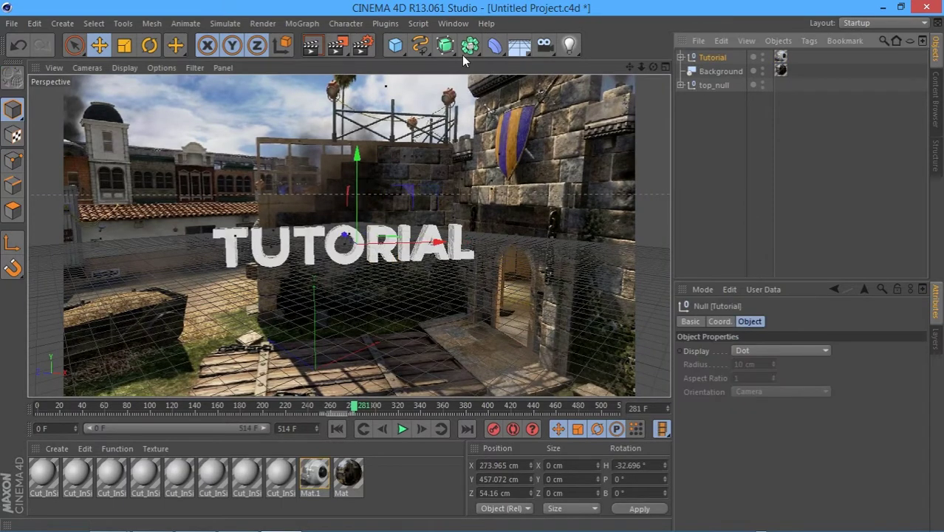
pyautogui.click(150, 45)
pyautogui.moveTo(393, 253); pyautogui.dragTo(390, 251)
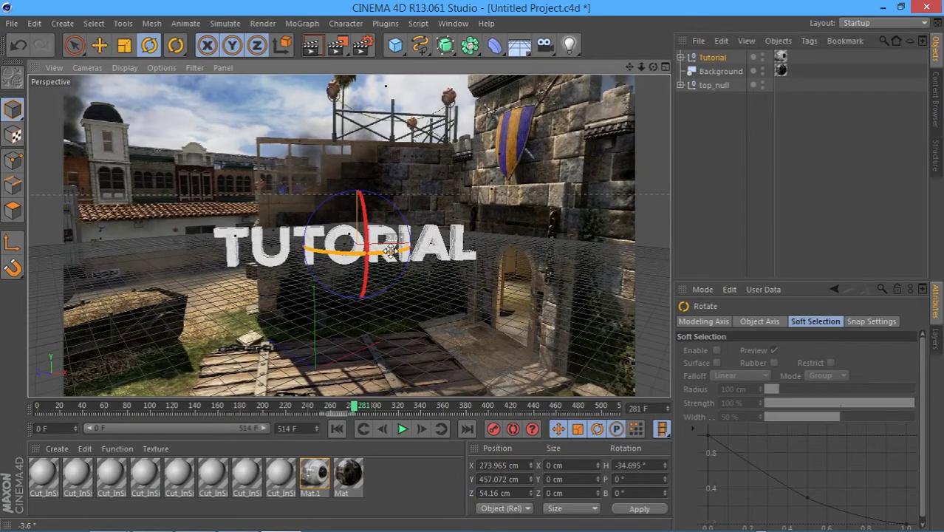
pyautogui.moveTo(362, 406); pyautogui.dragTo(238, 395)
pyautogui.click(311, 45)
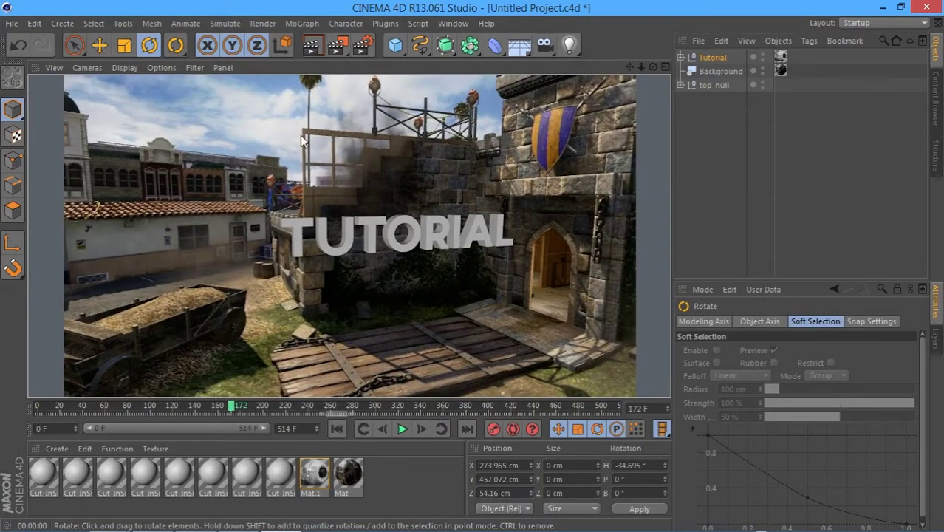
pyautogui.click(384, 200)
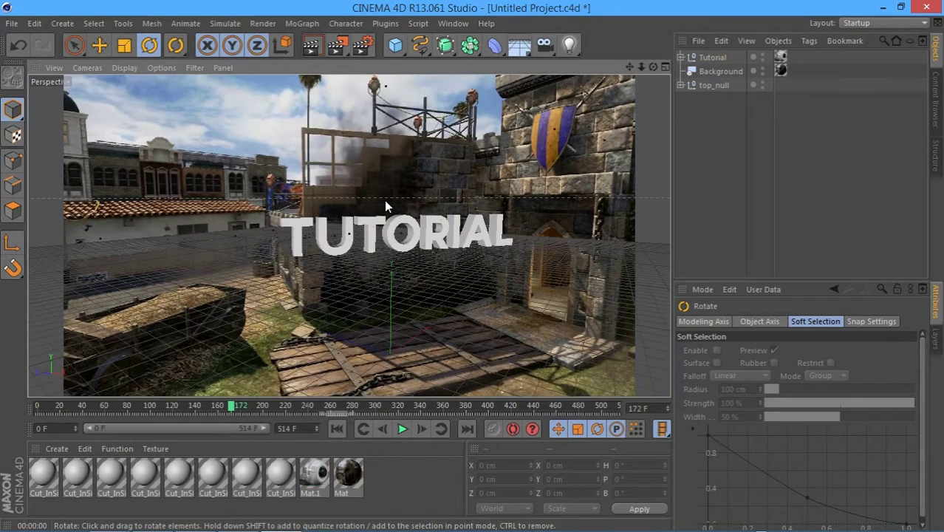
# Step: Lower the Tutorial text to a Y position of about 347.6 cm and render a preview of the view
pyautogui.click(745, 57)
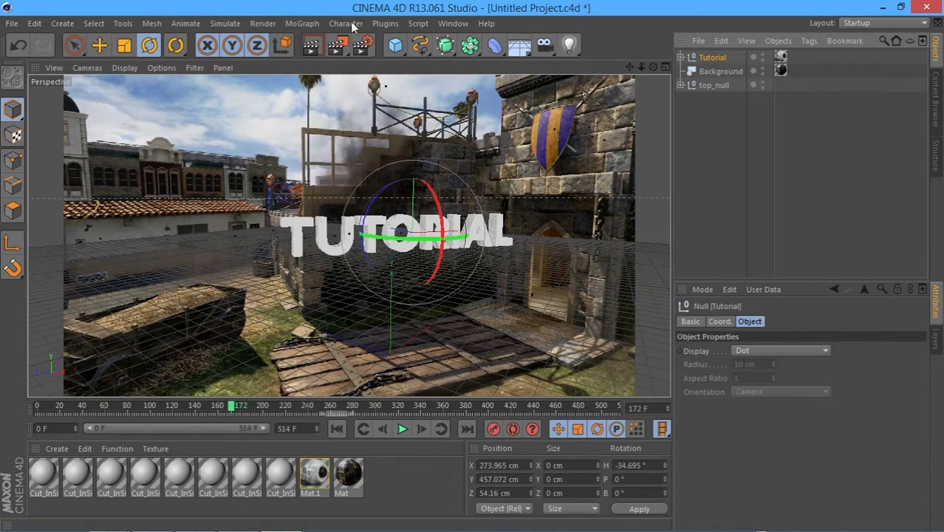
pyautogui.click(99, 45)
pyautogui.moveTo(413, 139); pyautogui.dragTo(413, 169)
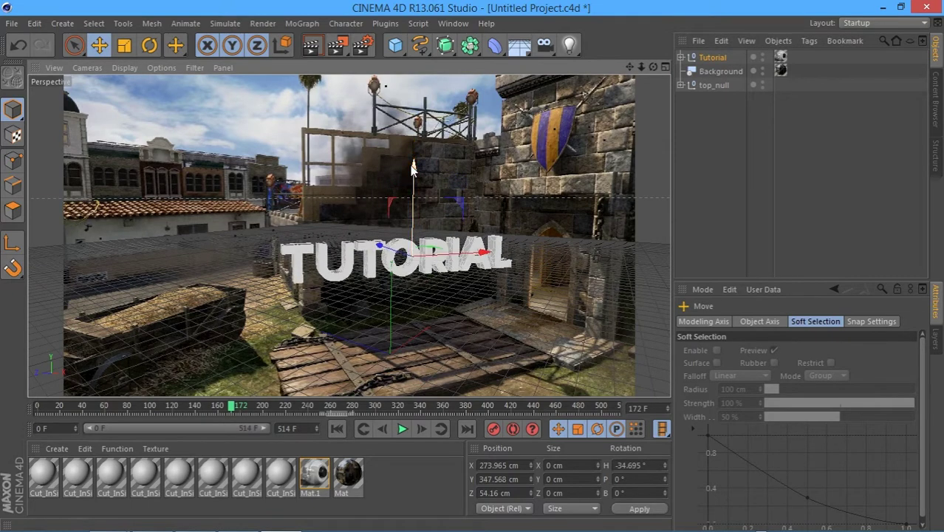
pyautogui.click(313, 45)
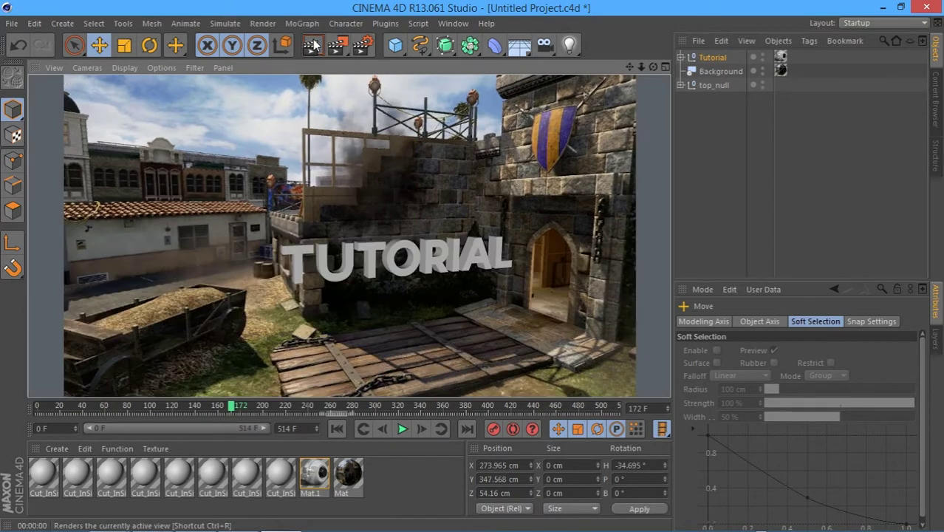
pyautogui.click(403, 153)
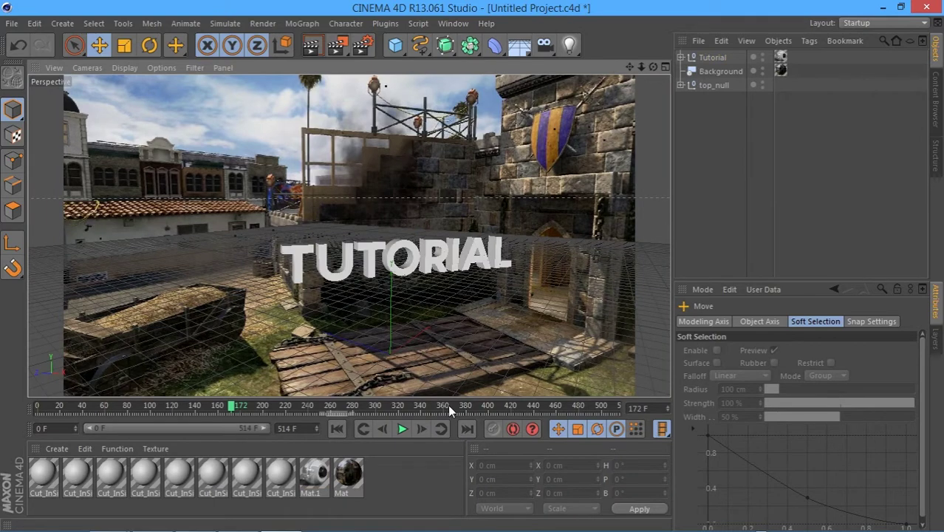
# Step: Merge the SoaR Logo + Lightroom file into the current scene
pyautogui.click(16, 24)
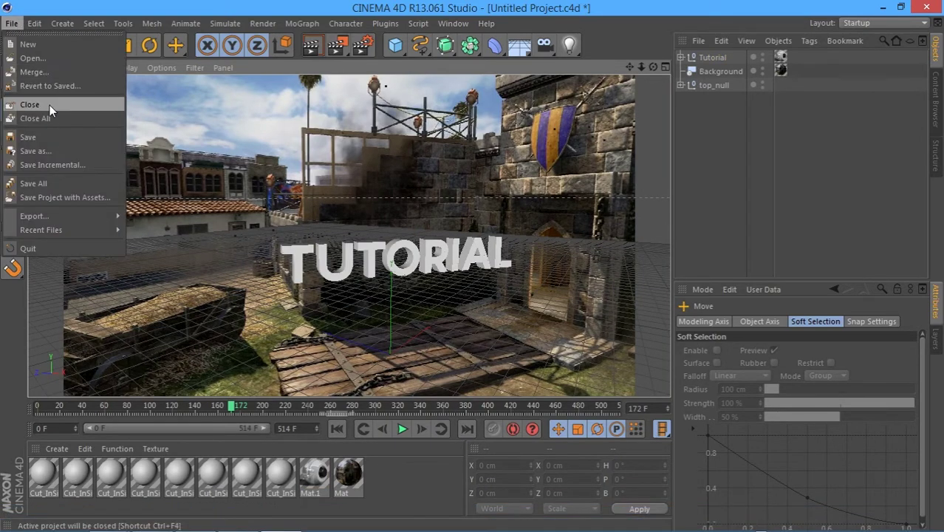
pyautogui.click(44, 70)
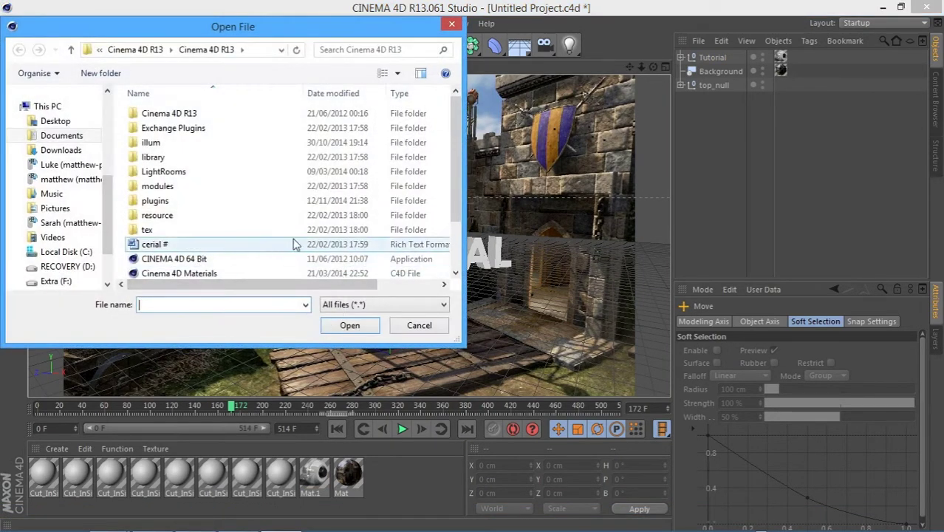
pyautogui.moveTo(453, 170); pyautogui.dragTo(453, 212)
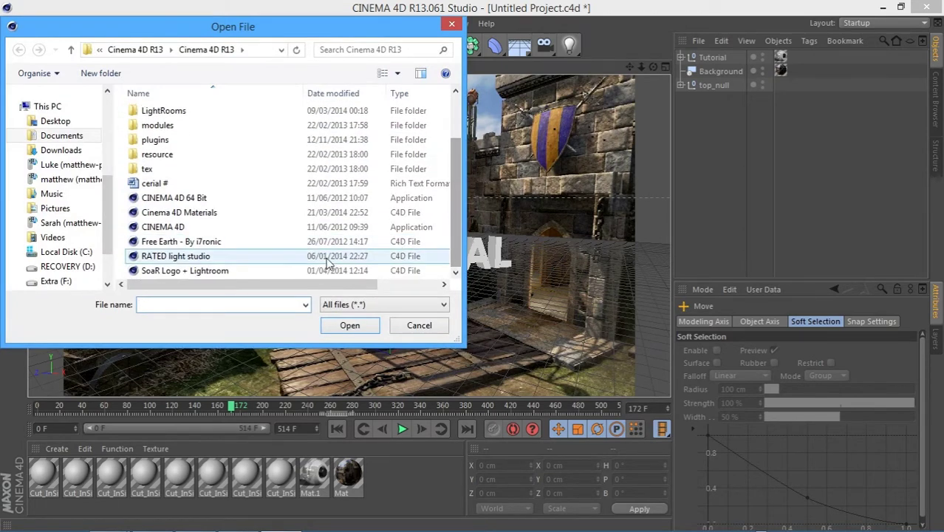
pyautogui.click(272, 271)
pyautogui.click(339, 327)
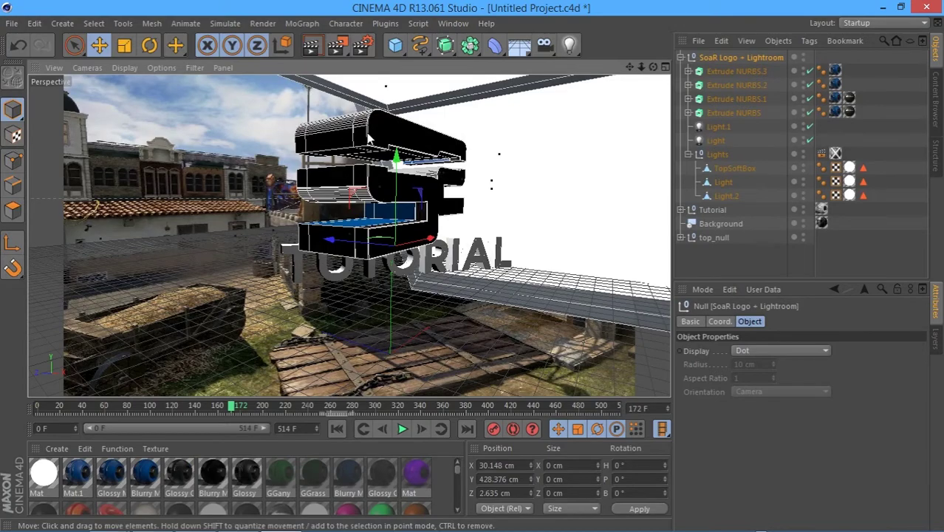
# Step: Lower the SoaR Logo + Lightroom group to about Y 148 cm and rotate its heading to about -40.8°
pyautogui.moveTo(402, 162); pyautogui.dragTo(403, 239)
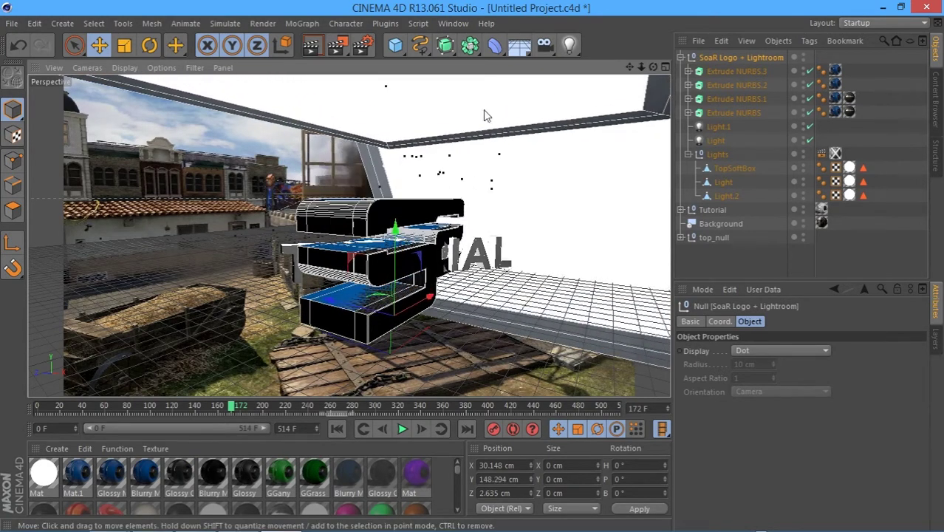
pyautogui.moveTo(653, 67); pyautogui.dragTo(444, 96)
pyautogui.keyDown('alt'); pyautogui.moveTo(348, 235); pyautogui.dragTo(348, 235); pyautogui.keyUp('alt')
pyautogui.click(150, 46)
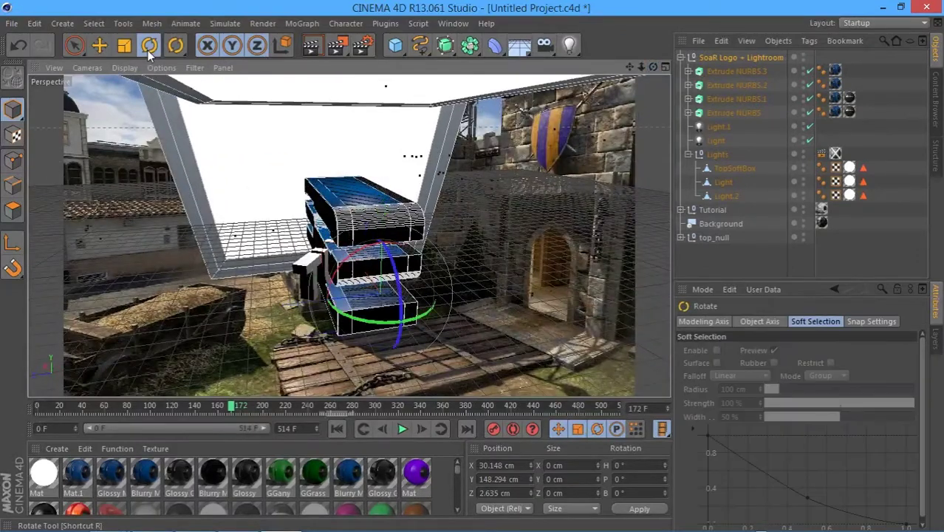
pyautogui.moveTo(379, 324)
pyautogui.mouseDown()
pyautogui.moveTo(333, 307)
pyautogui.moveTo(399, 303)
pyautogui.moveTo(391, 310)
pyautogui.moveTo(382, 300)
pyautogui.moveTo(425, 299)
pyautogui.moveTo(276, 293)
pyautogui.moveTo(416, 279)
pyautogui.moveTo(528, 228)
pyautogui.moveTo(398, 324)
pyautogui.moveTo(384, 322)
pyautogui.mouseUp()
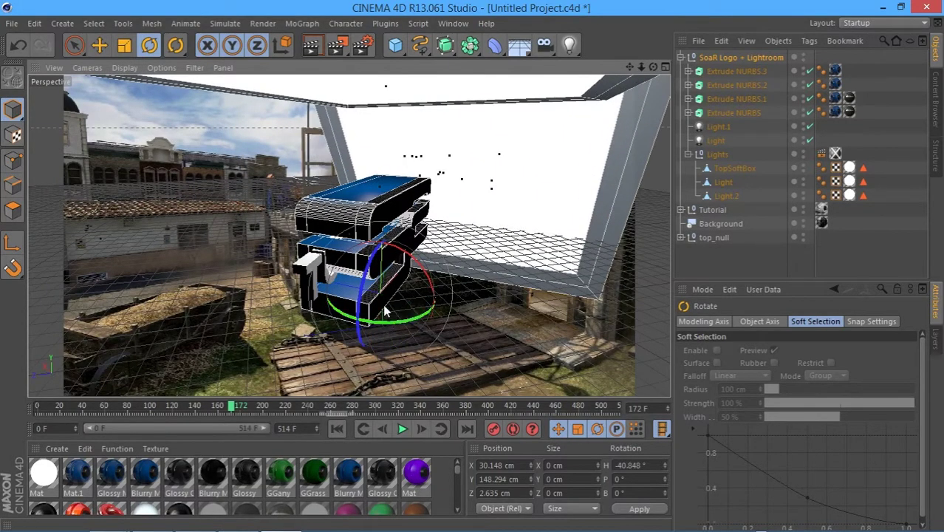
# Step: Move the SoaR Logo + Lightroom group horizontally to about X -114 cm, Z 96 cm
pyautogui.click(99, 45)
pyautogui.moveTo(371, 279); pyautogui.dragTo(354, 238)
pyautogui.moveTo(654, 68); pyautogui.dragTo(451, 185)
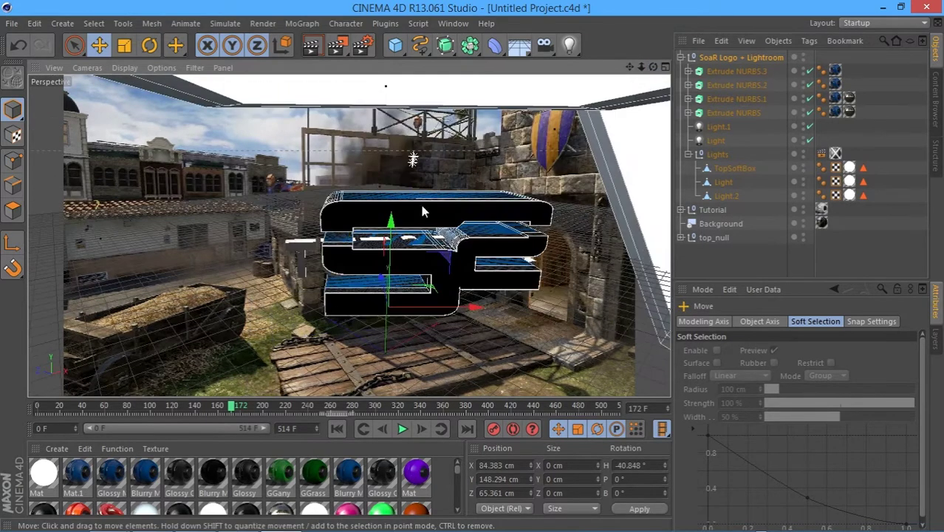
pyautogui.moveTo(453, 306); pyautogui.dragTo(360, 285)
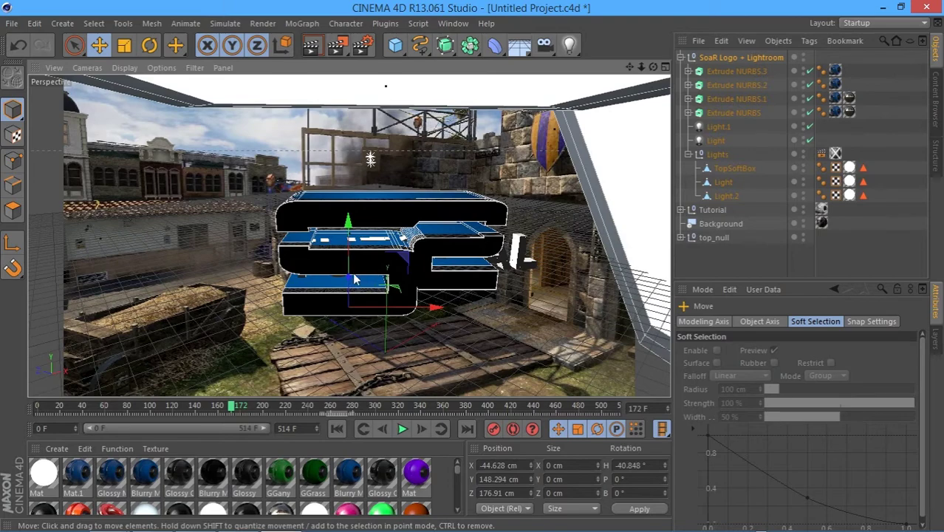
pyautogui.moveTo(654, 68); pyautogui.dragTo(361, 333)
pyautogui.moveTo(283, 306); pyautogui.dragTo(305, 301)
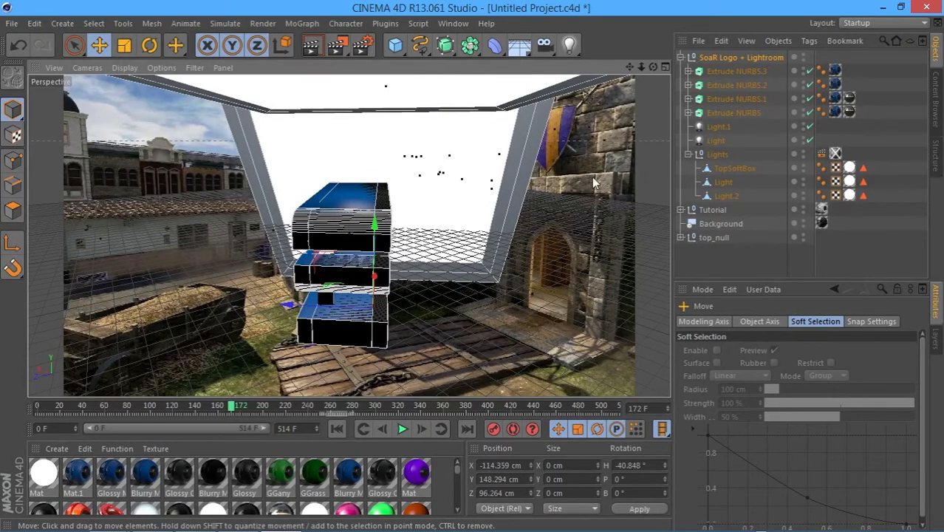
# Step: Delete the four Extrude NURBS logo objects from the lightroom group, go to frame 254 and collapse the group
pyautogui.click(722, 73)
pyautogui.keyDown('shift'); pyautogui.click(736, 113); pyautogui.keyUp('shift')
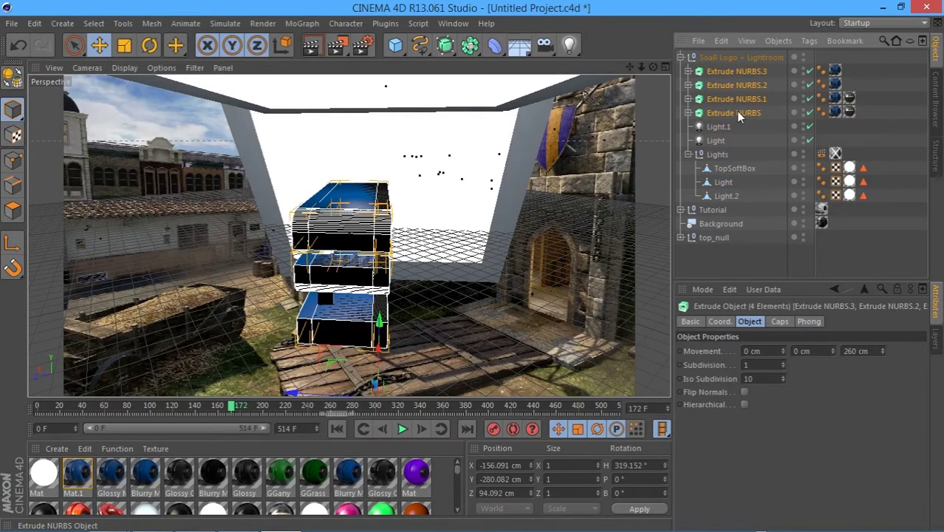
pyautogui.press('Delete')
pyautogui.moveTo(278, 408); pyautogui.dragTo(332, 390)
pyautogui.click(681, 57)
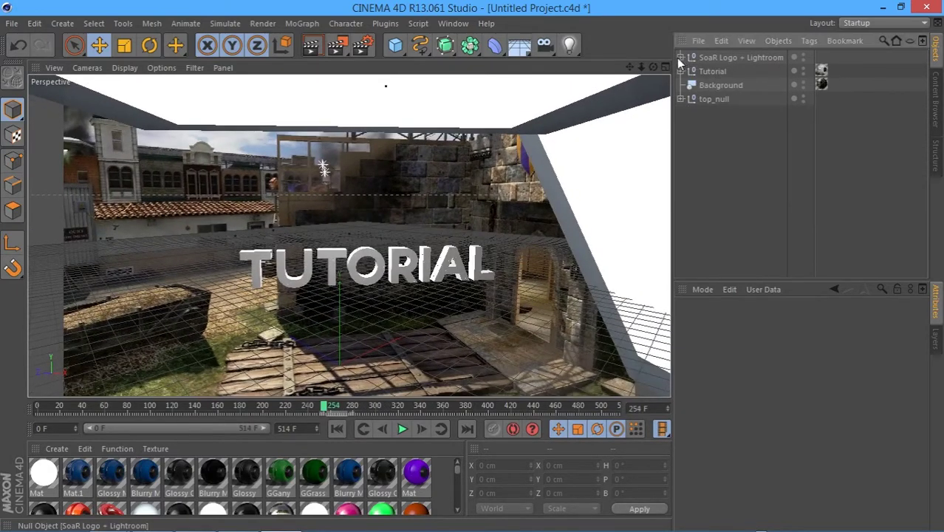
# Step: Add the Ambient Occlusion, Global Illumination and Object Glow effects to the render settings and render a preview at frame 254
pyautogui.click(363, 45)
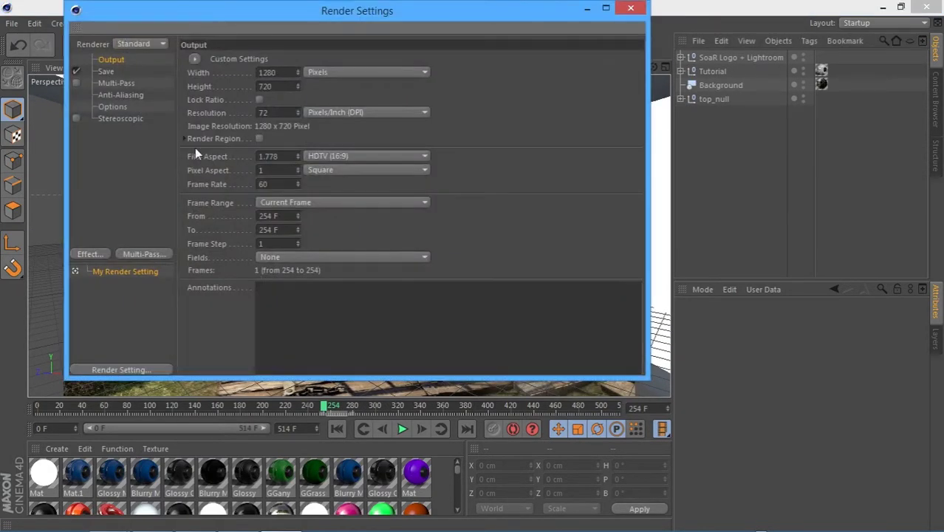
pyautogui.click(94, 255)
pyautogui.click(157, 254)
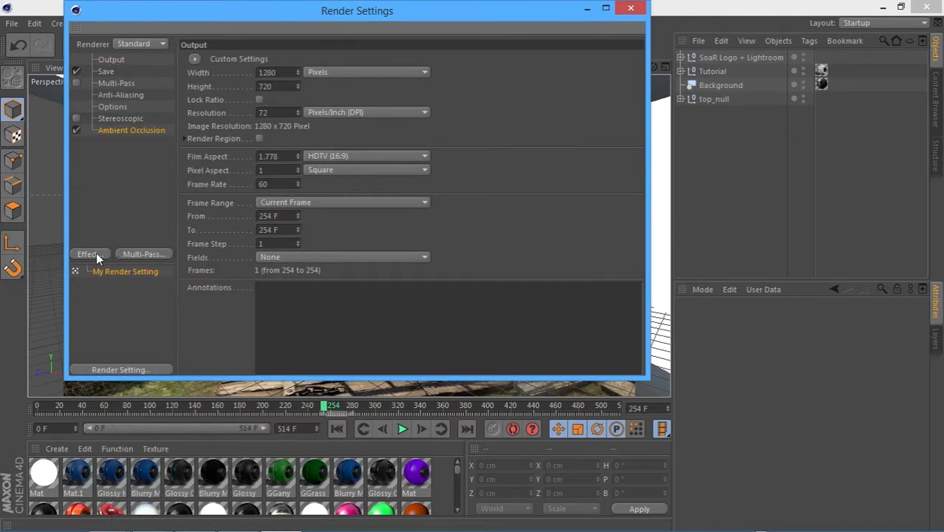
pyautogui.click(104, 255)
pyautogui.click(160, 342)
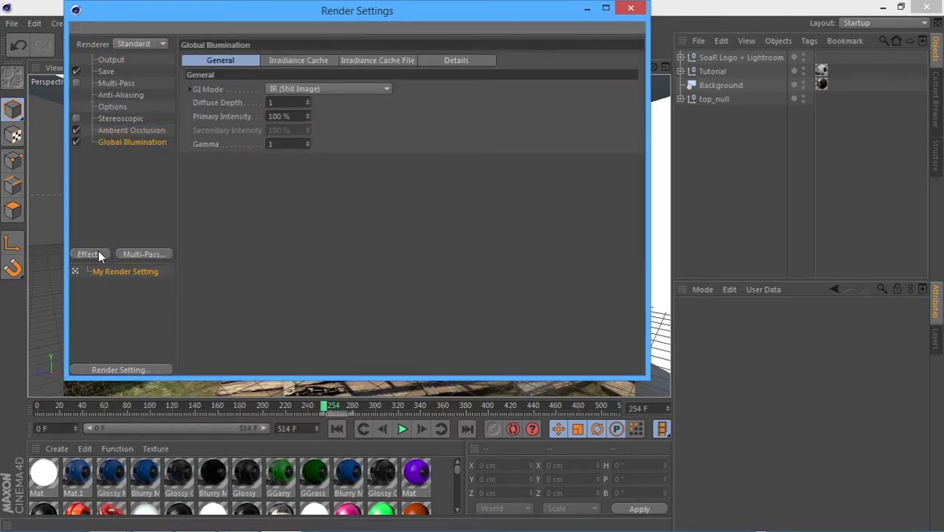
pyautogui.click(98, 253)
pyautogui.click(146, 426)
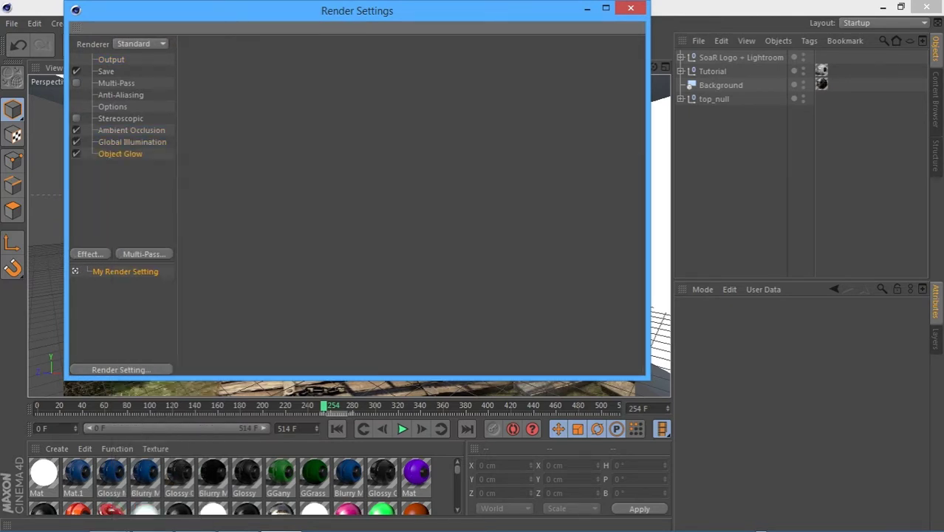
pyautogui.click(635, 14)
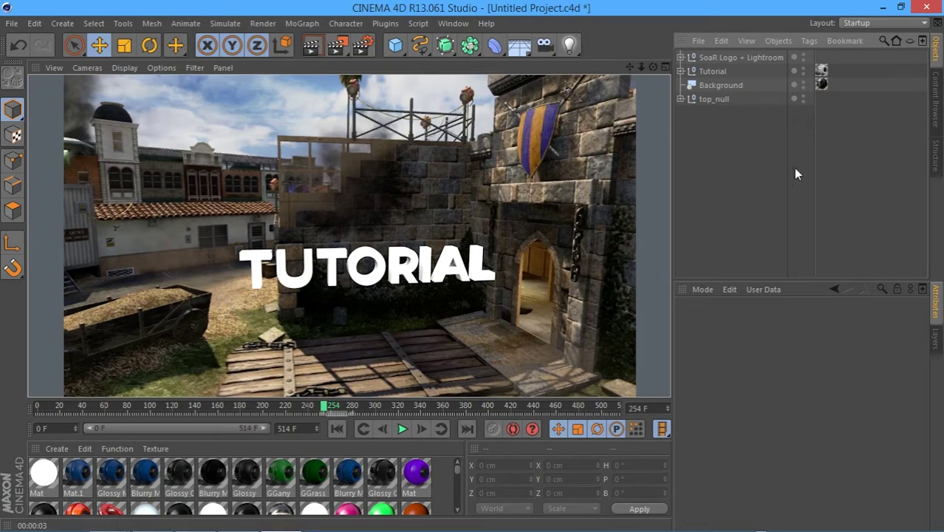
pyautogui.click(767, 151)
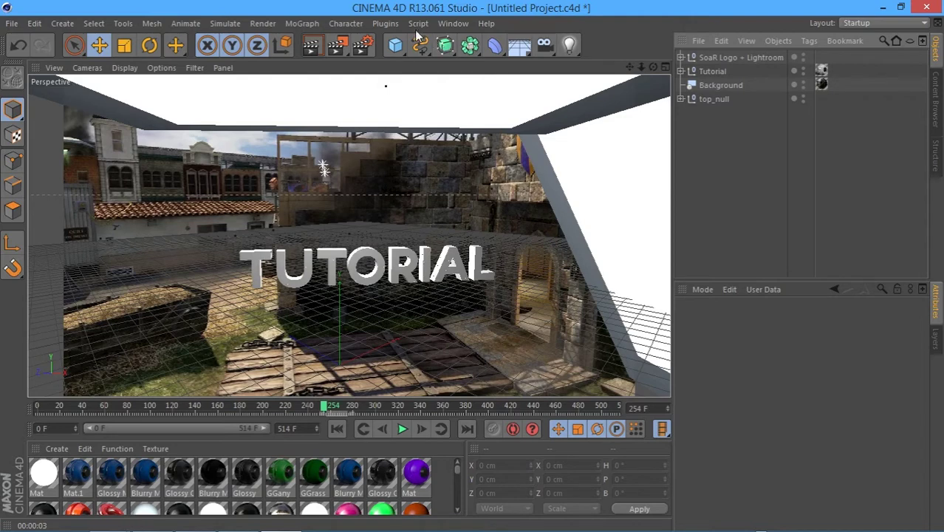
# Step: Add a sphere primitive to the scene and scale it up uniformly to about 1147 cm across
pyautogui.click(396, 45)
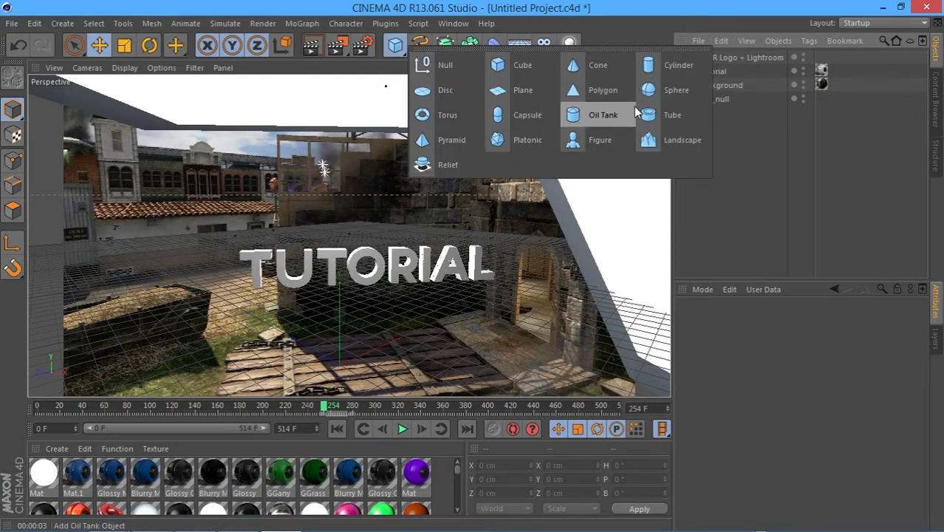
pyautogui.click(668, 89)
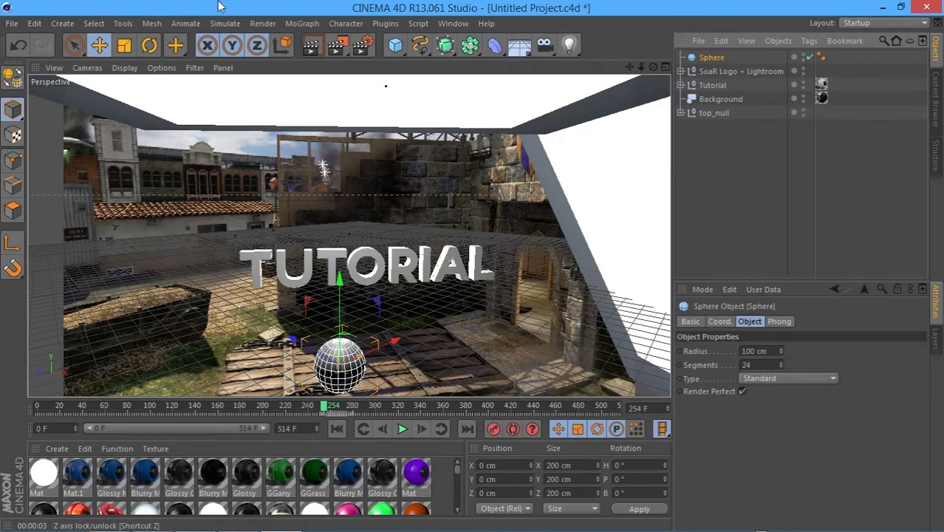
pyautogui.click(125, 47)
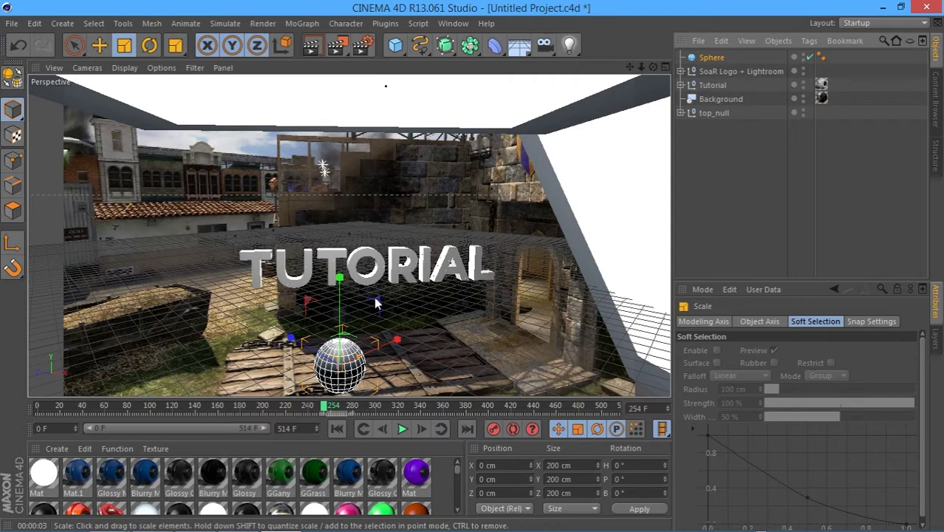
pyautogui.moveTo(382, 309); pyautogui.dragTo(538, 135)
# Step: Raise the sphere to about Y 436 cm and shift it along its depth axis to about Z 132 cm
pyautogui.press('e')
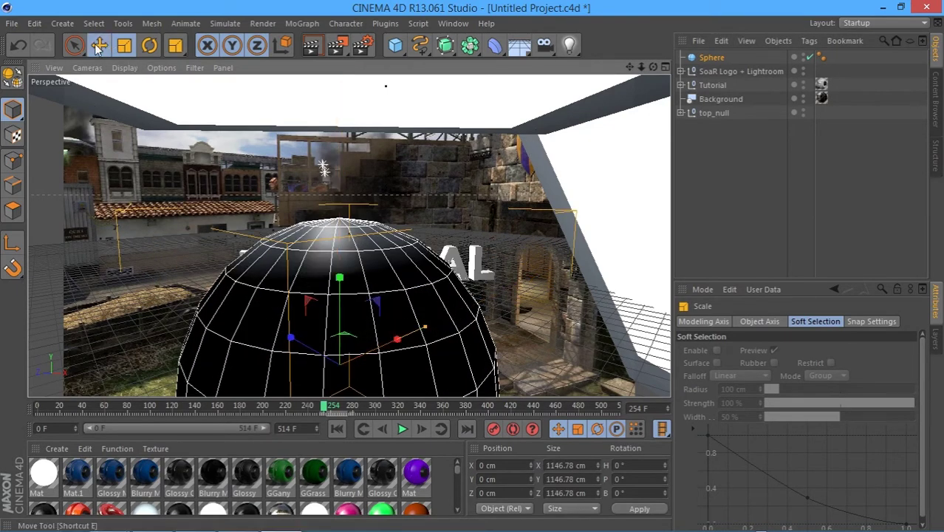
pyautogui.moveTo(350, 286); pyautogui.dragTo(364, 144)
pyautogui.moveTo(654, 67); pyautogui.dragTo(348, 235)
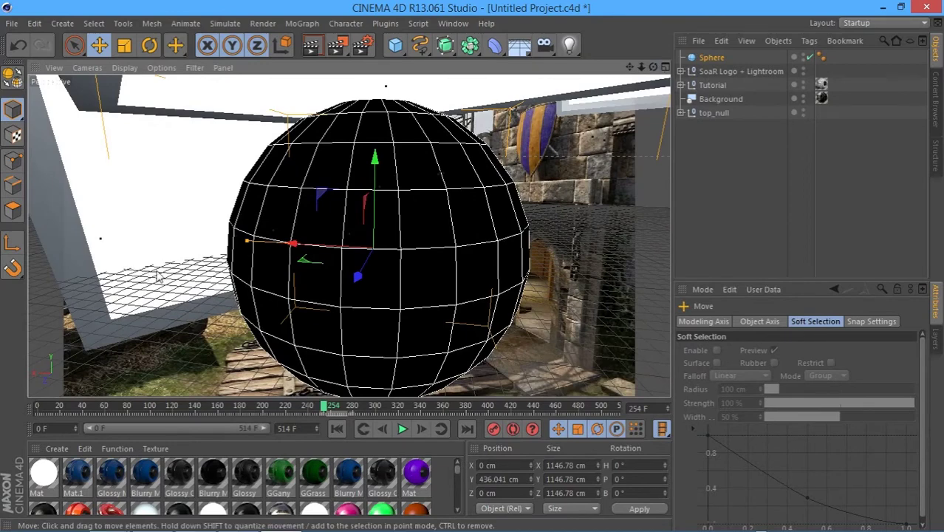
pyautogui.moveTo(360, 277); pyautogui.dragTo(336, 242)
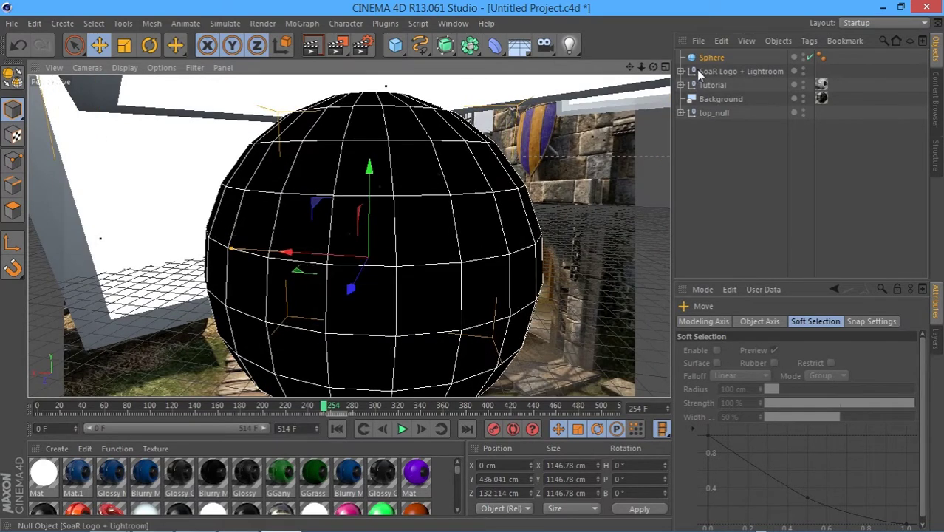
# Step: Scale the sphere down to about 1033 cm and move it along X to about 282 cm
pyautogui.click(125, 46)
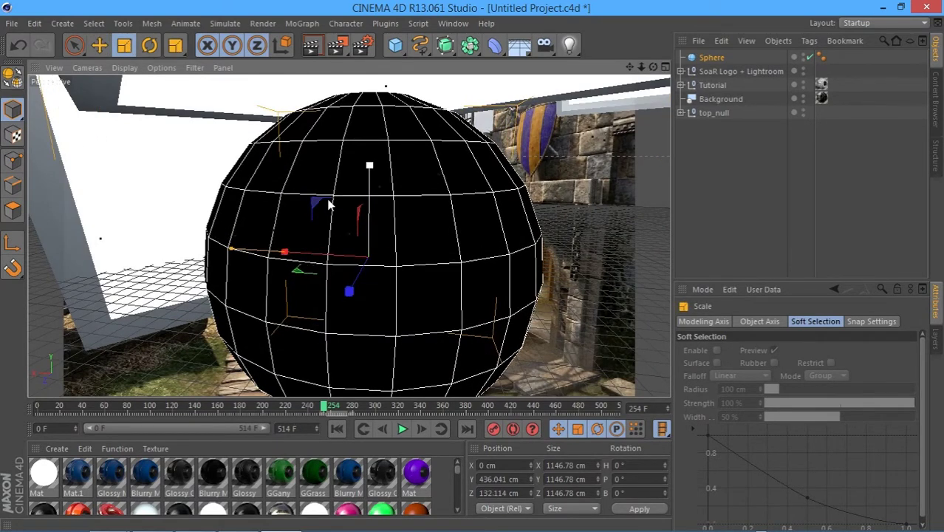
pyautogui.moveTo(322, 199); pyautogui.dragTo(334, 213)
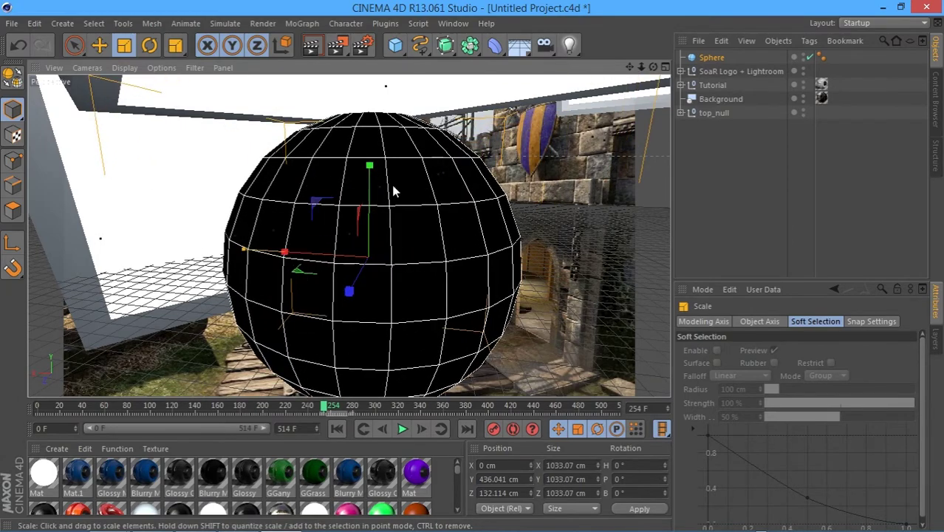
pyautogui.moveTo(654, 67); pyautogui.dragTo(114, 157)
pyautogui.press('e')
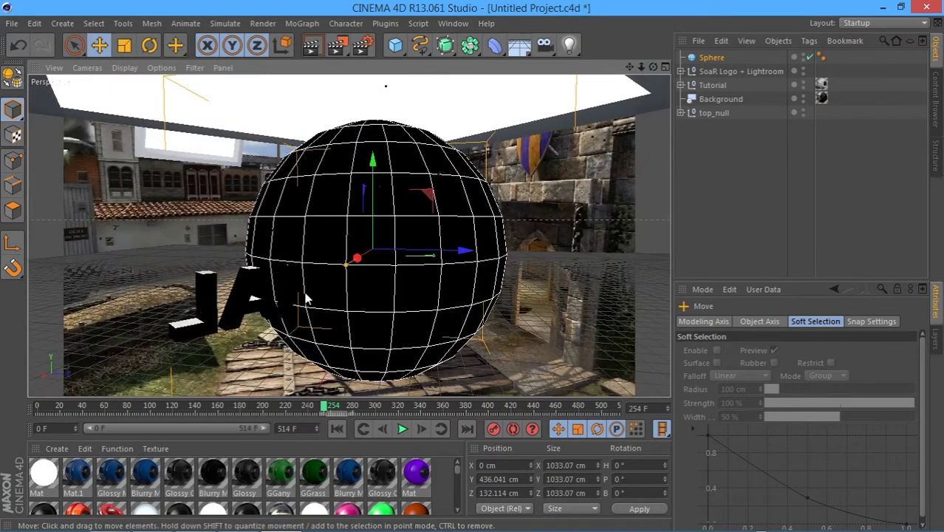
pyautogui.moveTo(297, 282); pyautogui.dragTo(333, 264)
pyautogui.moveTo(642, 67); pyautogui.dragTo(603, 77)
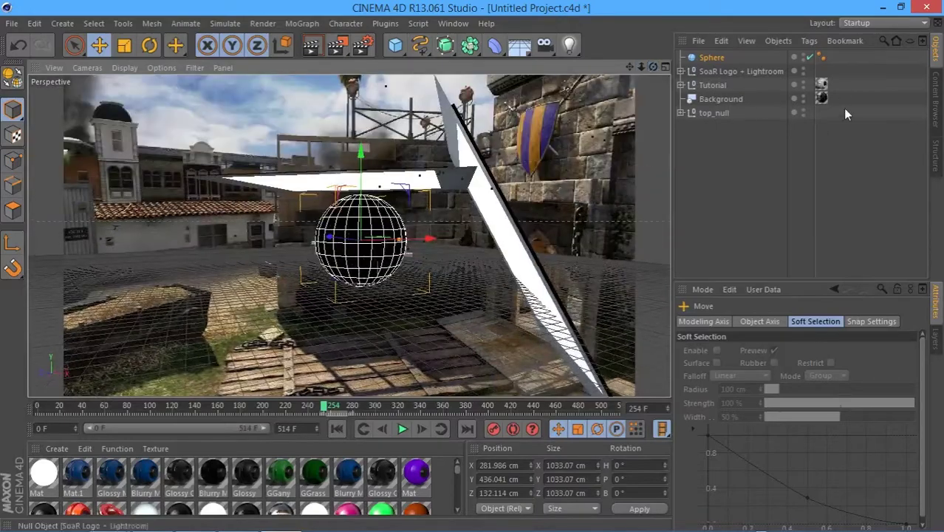
# Step: Enlarge the sphere uniformly to about 1299 cm and lower it to about Y 342 cm around the text
pyautogui.click(126, 46)
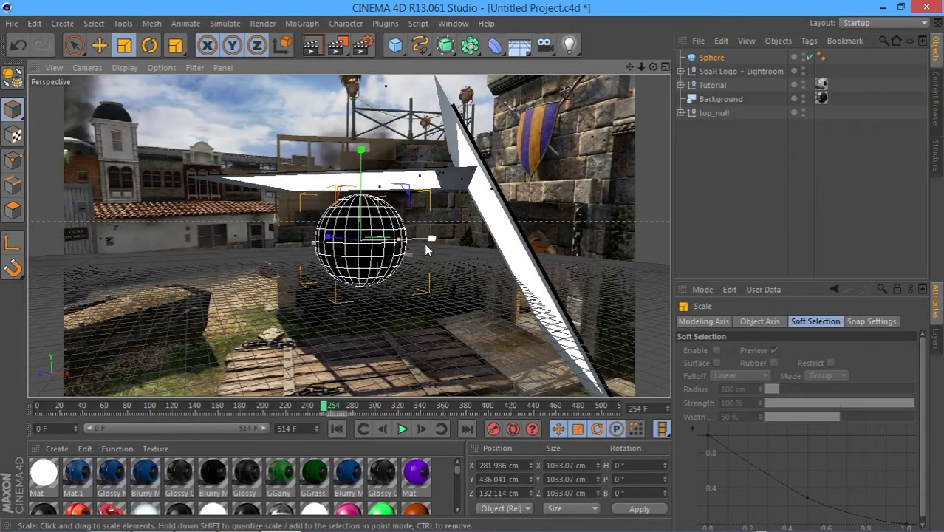
pyautogui.moveTo(424, 242); pyautogui.dragTo(448, 245)
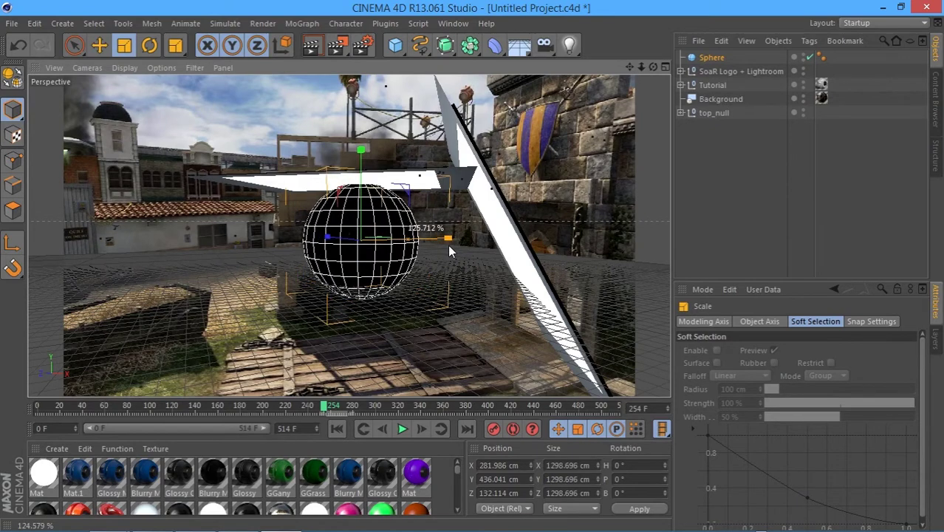
pyautogui.click(100, 46)
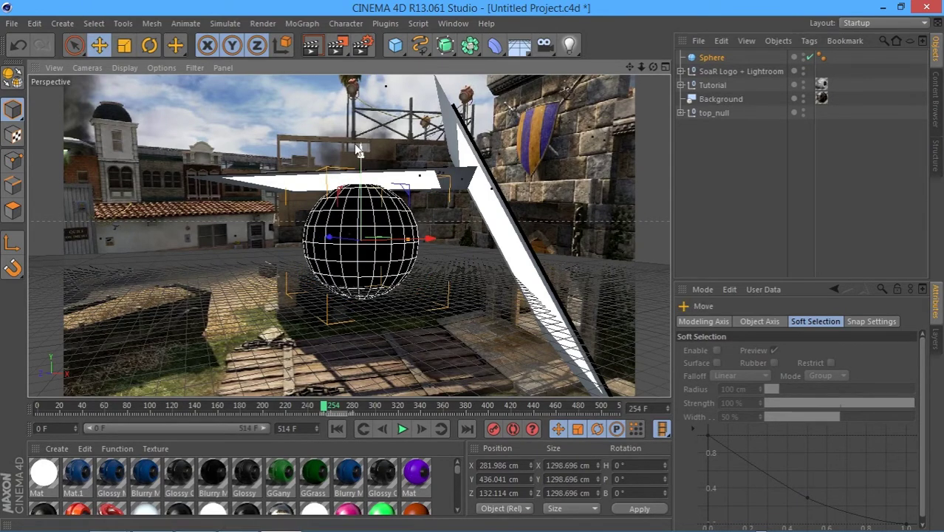
pyautogui.moveTo(357, 147); pyautogui.dragTo(357, 164)
pyautogui.moveTo(653, 68); pyautogui.dragTo(573, 96)
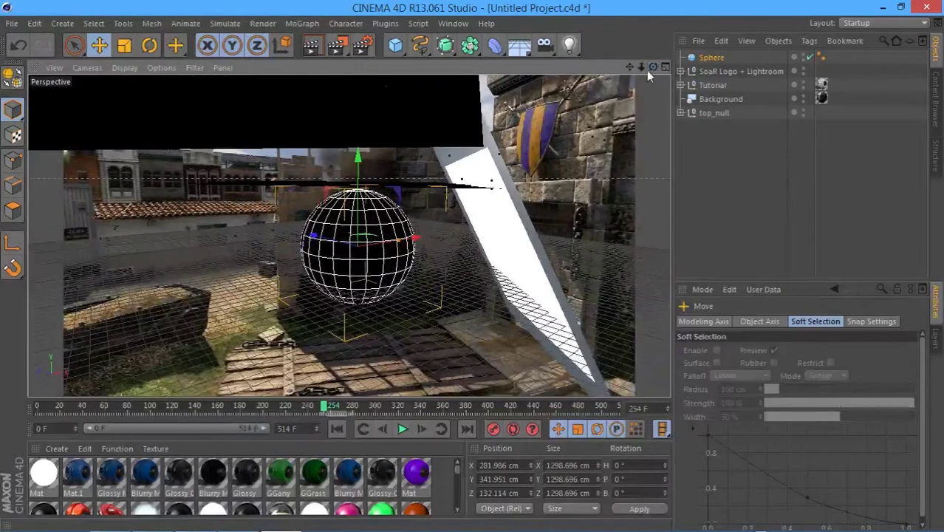
# Step: Go to frame 249 and render a preview of the view with the sphere in place
pyautogui.moveTo(331, 399); pyautogui.dragTo(318, 403)
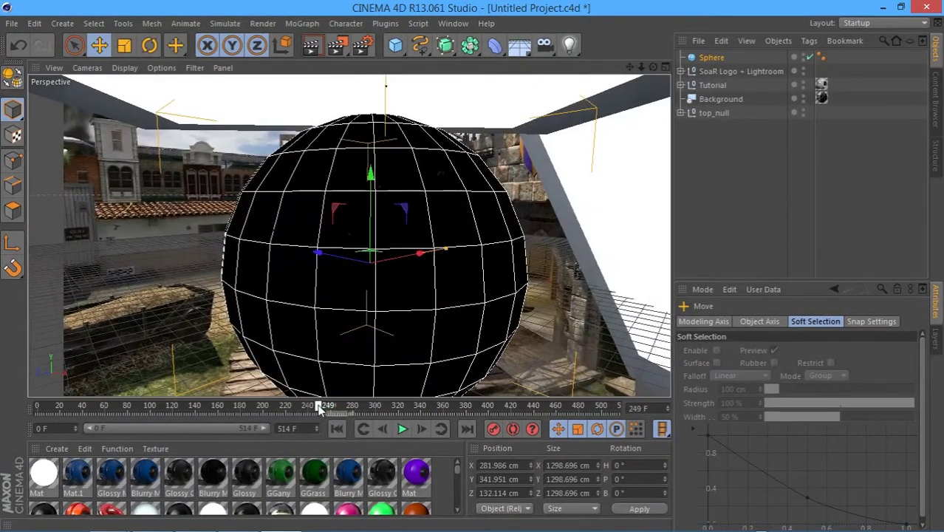
pyautogui.click(311, 49)
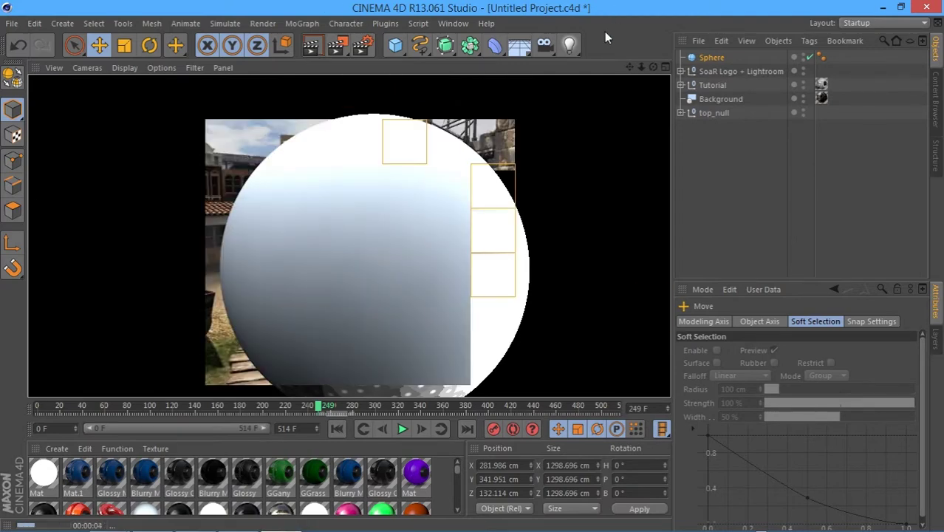
pyautogui.click(772, 110)
# Step: Add a Compositing tag to the Sphere with Cast Shadows, Receive Shadows and Seen by Camera off and Compositing Background on, and render a preview
pyautogui.click(718, 60)
pyautogui.rightClick(721, 57)
pyautogui.moveTo(732, 50)
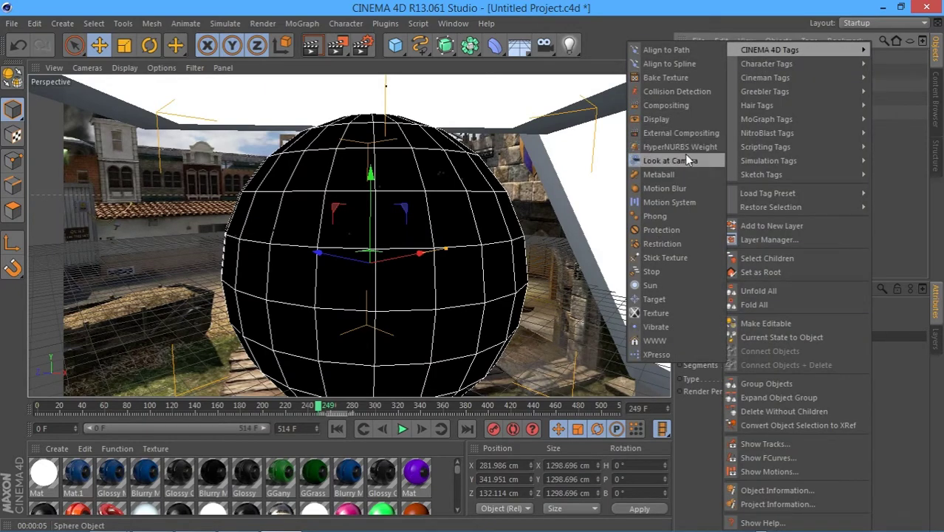
pyautogui.click(682, 105)
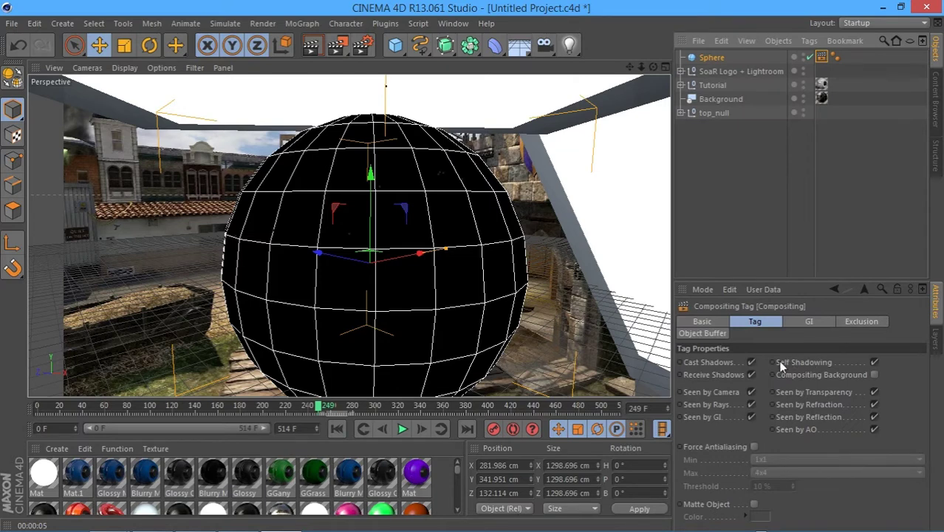
pyautogui.click(751, 362)
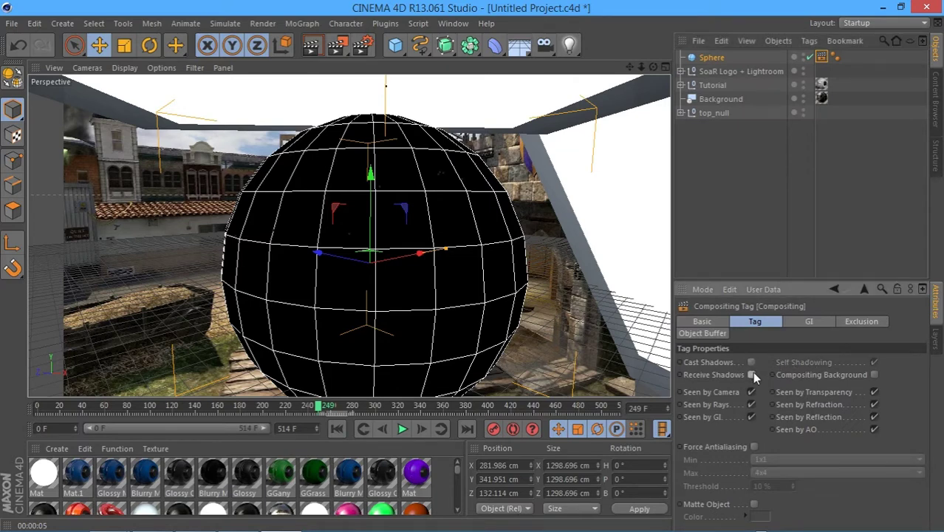
pyautogui.click(875, 375)
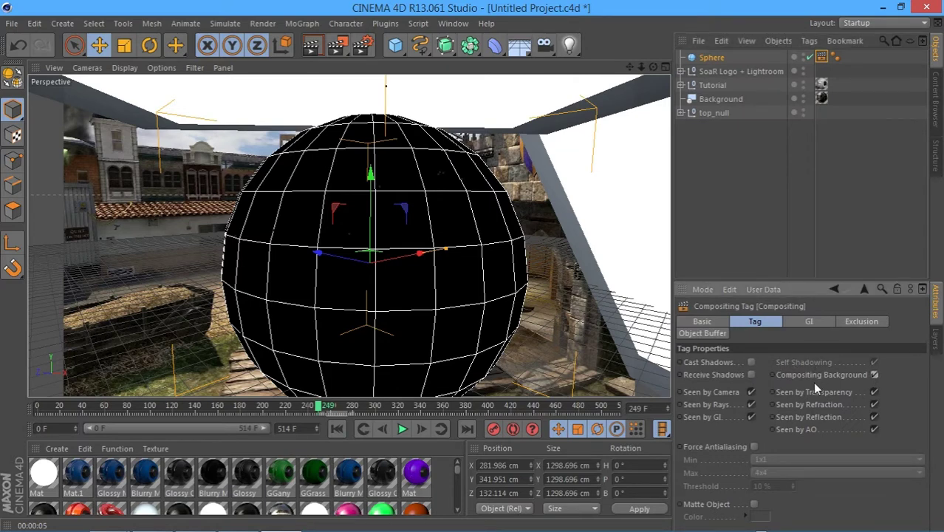
pyautogui.click(751, 392)
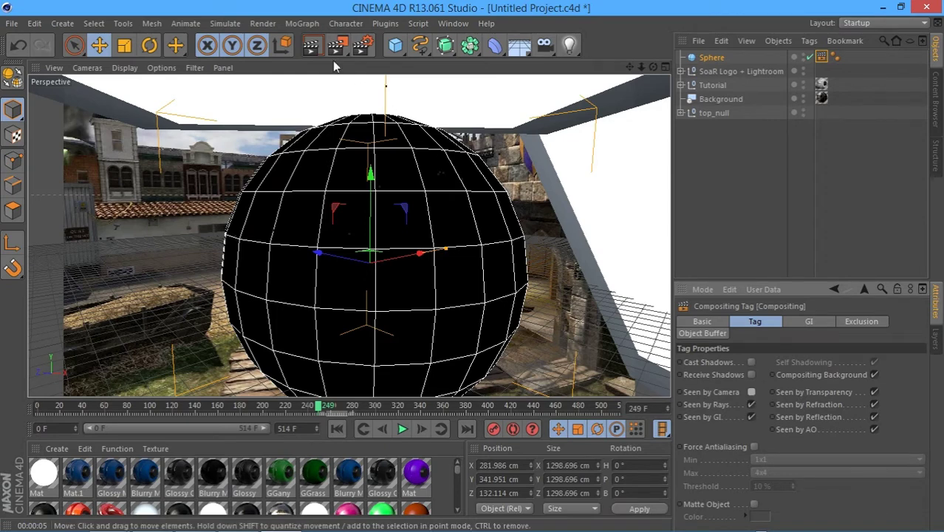
pyautogui.click(314, 49)
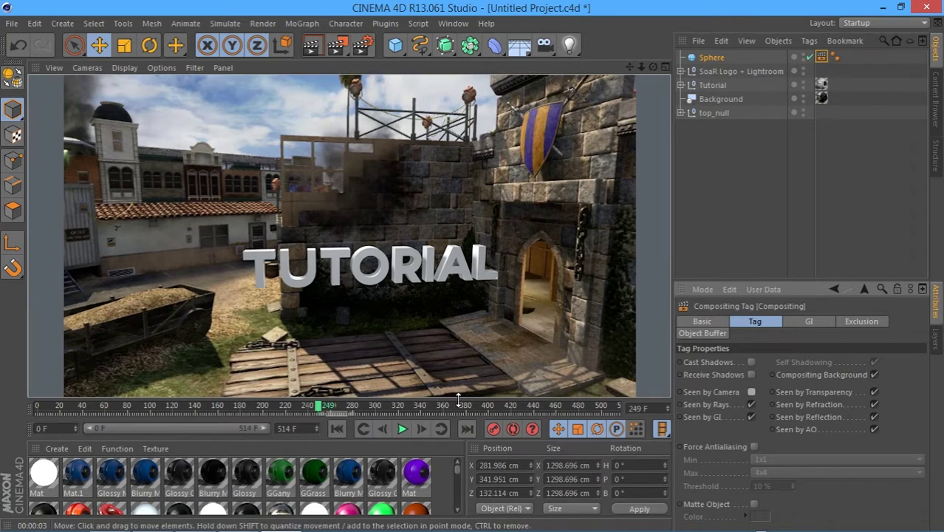
# Step: Apply the background image material Mat to the Sphere and render a preview
pyautogui.scroll(-2, 456, 472)
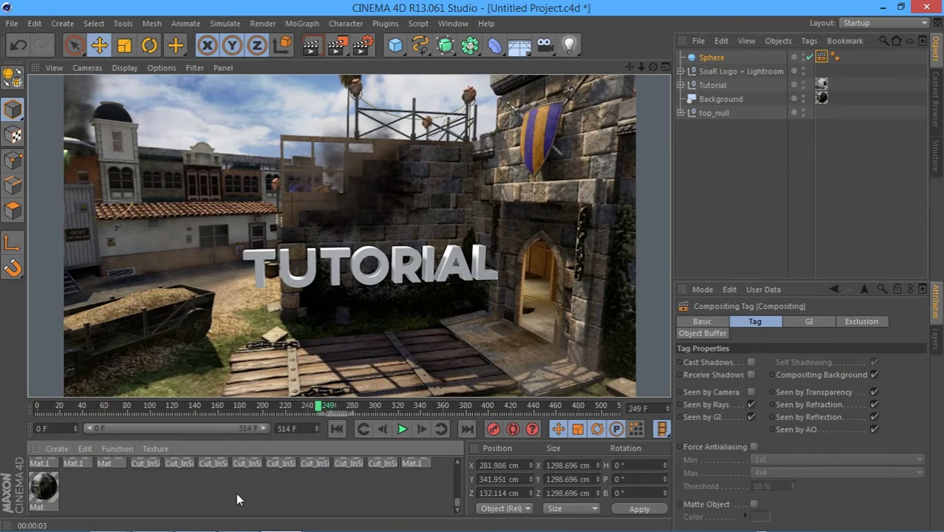
pyautogui.moveTo(49, 489); pyautogui.dragTo(694, 104)
pyautogui.moveTo(716, 56); pyautogui.dragTo(716, 56)
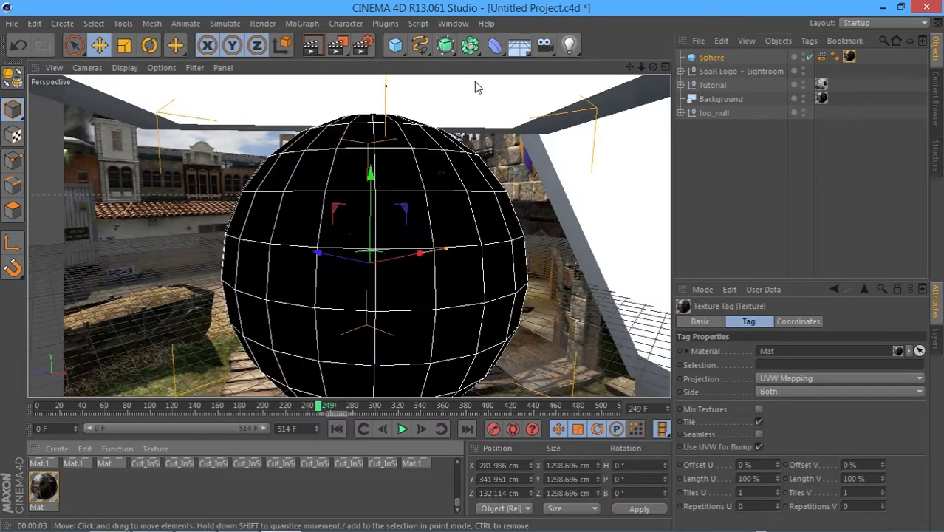
pyautogui.click(316, 49)
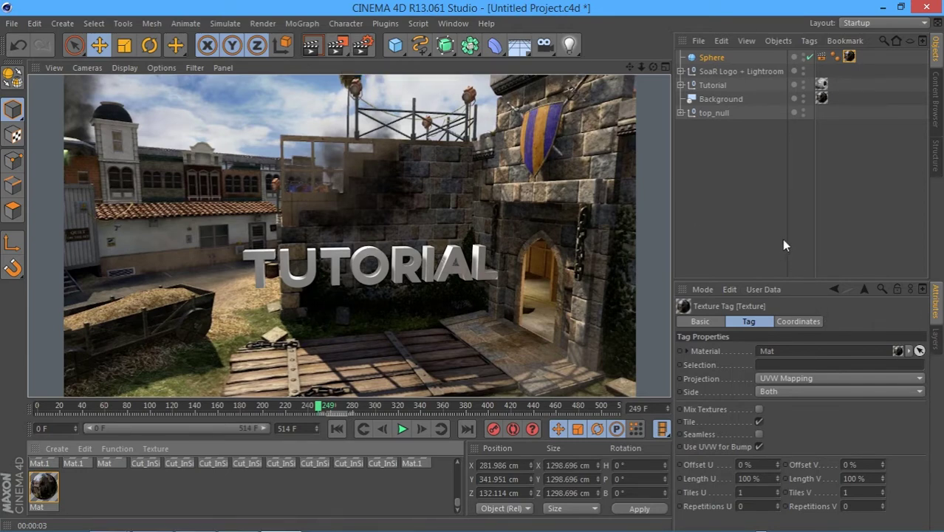
# Step: Set the reflection brightness of the Tutorial text's material Mat.1 to 80% and render a preview
pyautogui.click(721, 85)
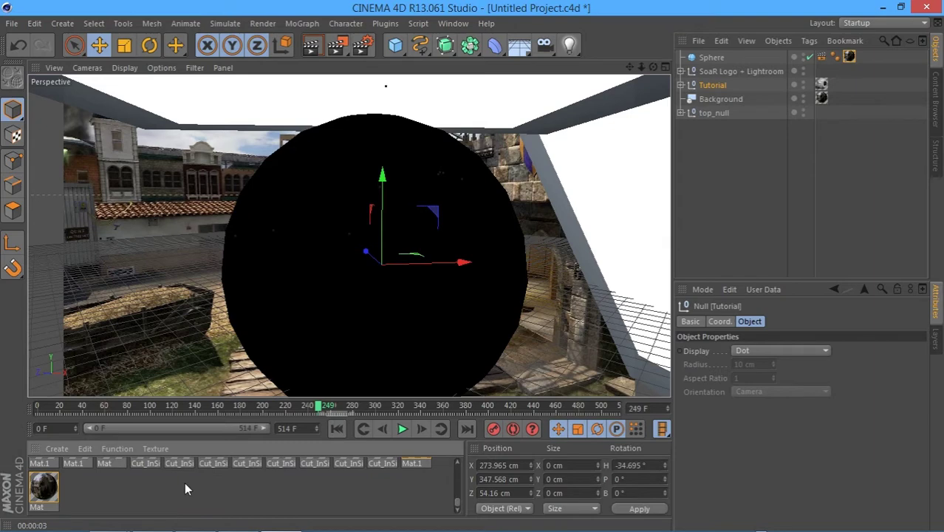
pyautogui.click(821, 84)
pyautogui.scroll(-3, 229, 510)
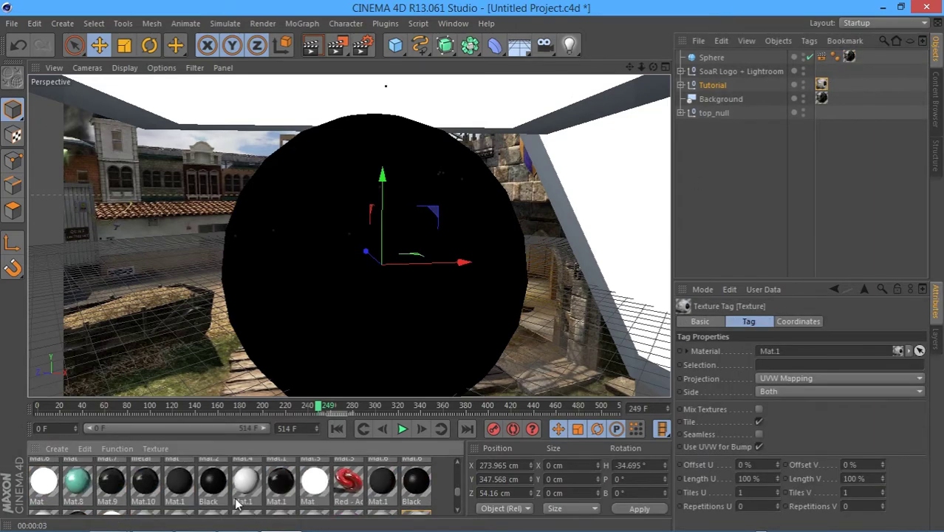
pyautogui.scroll(-3, 414, 503)
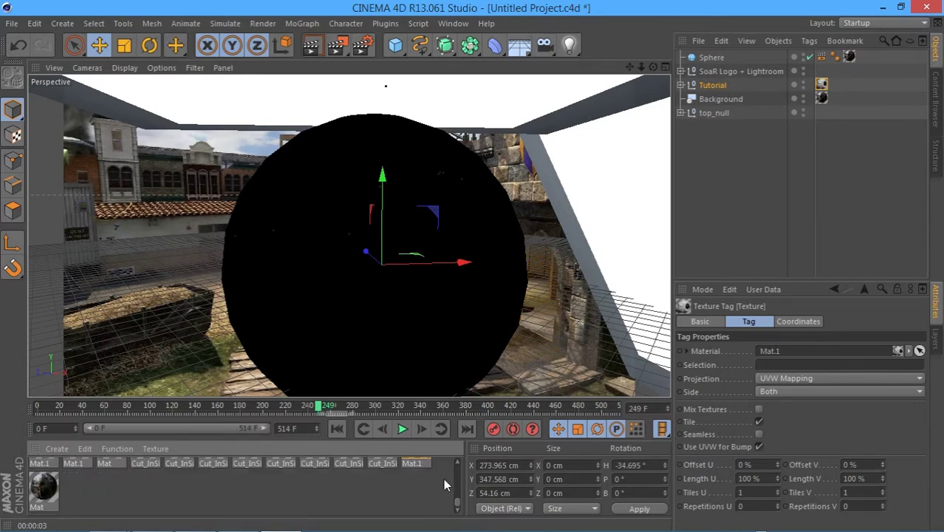
pyautogui.scroll(2, 457, 499)
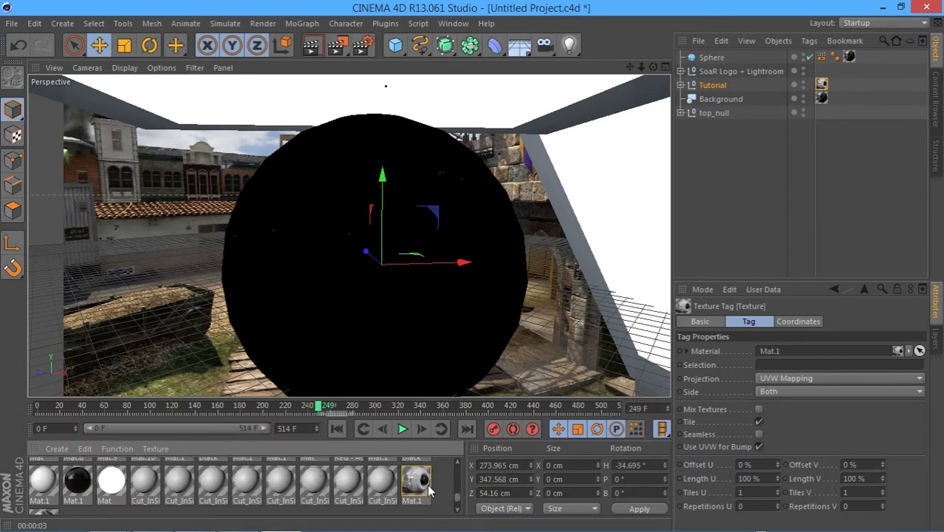
pyautogui.doubleClick(427, 484)
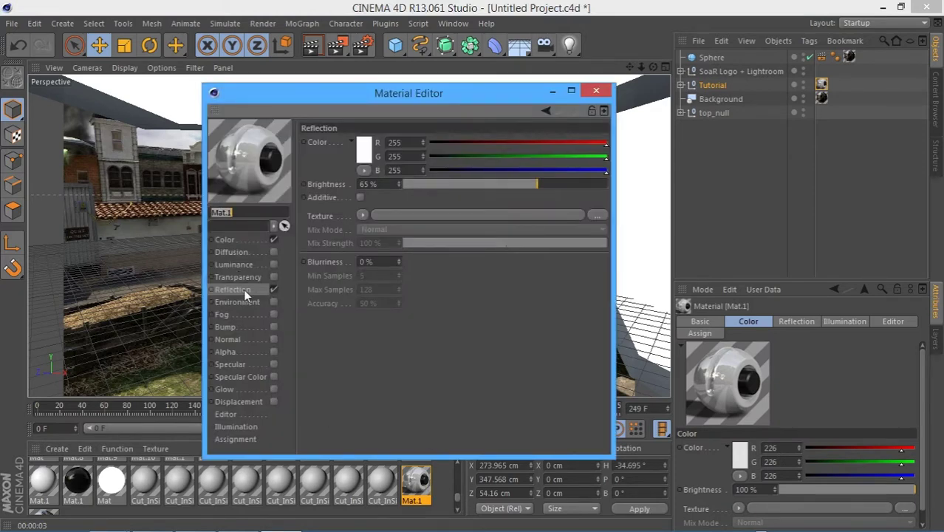
pyautogui.moveTo(545, 191); pyautogui.dragTo(569, 194)
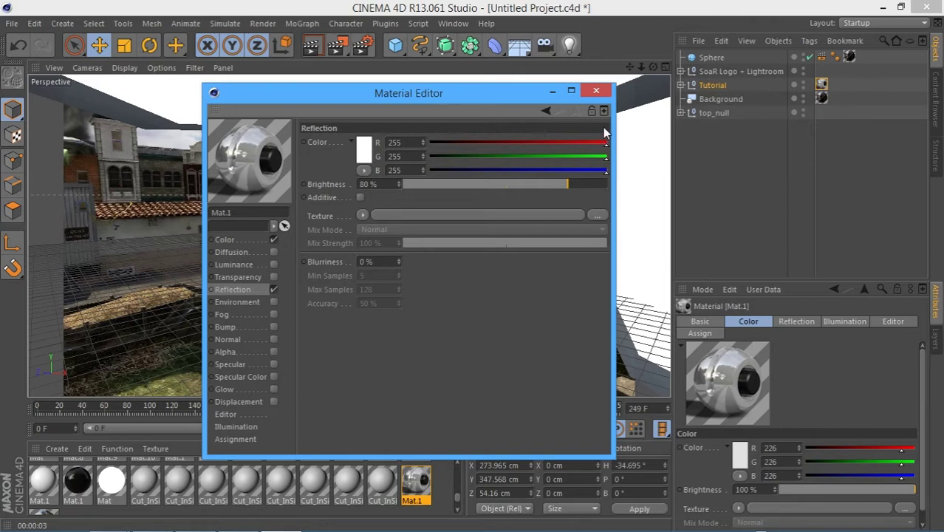
pyautogui.click(596, 90)
pyautogui.click(316, 49)
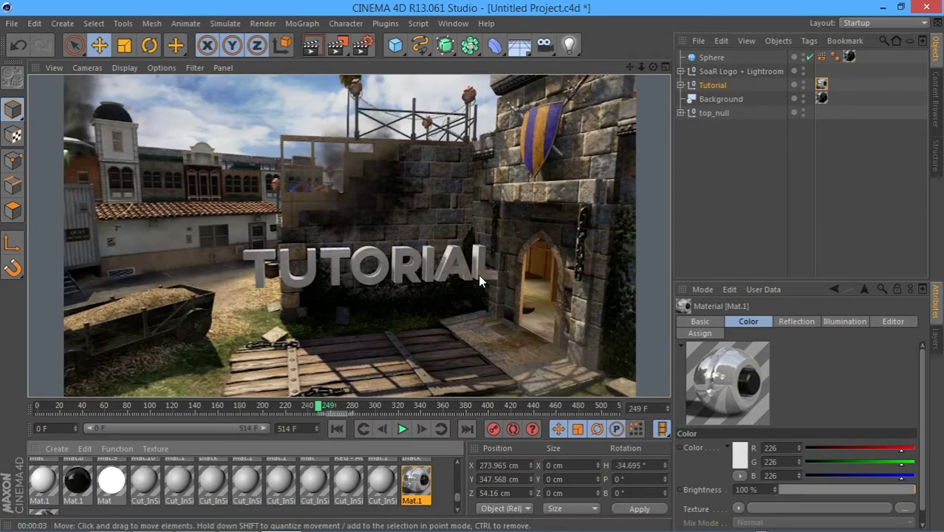
# Step: Raise the reflection brightness of Mat.1 to 87% and render another preview at frame 249
pyautogui.doubleClick(417, 480)
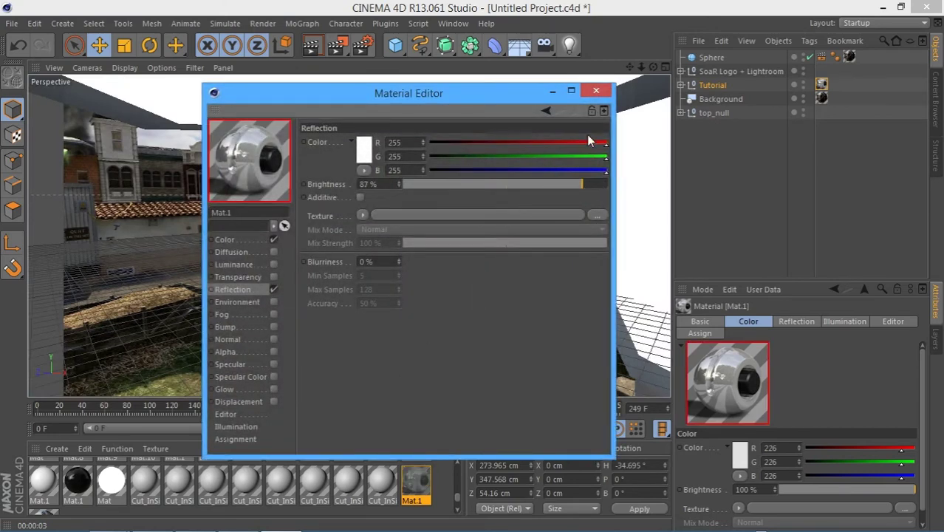
pyautogui.click(596, 90)
pyautogui.click(311, 46)
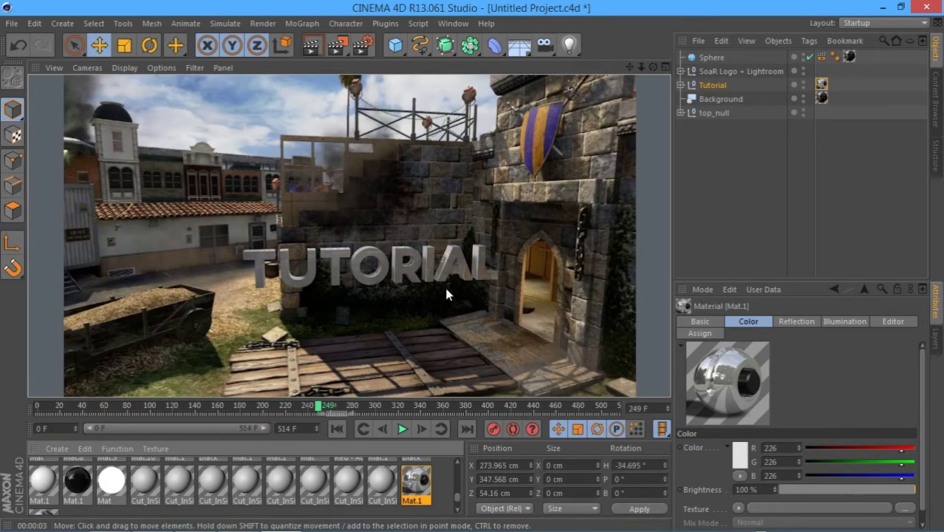
# Step: Render previews of the reflective Tutorial text at frames 323 and 162, and go to frame 306
pyautogui.moveTo(326, 406); pyautogui.dragTo(403, 405)
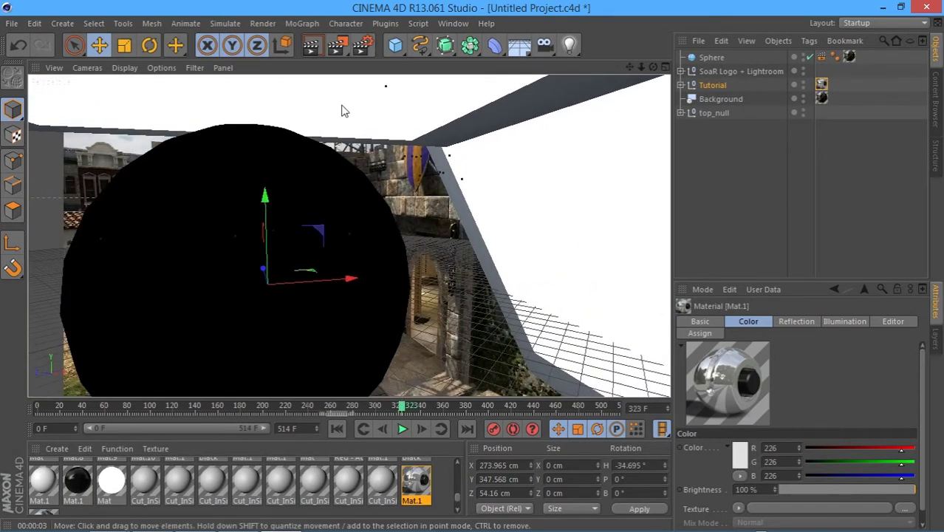
pyautogui.hotkey('ctrl', 'r')
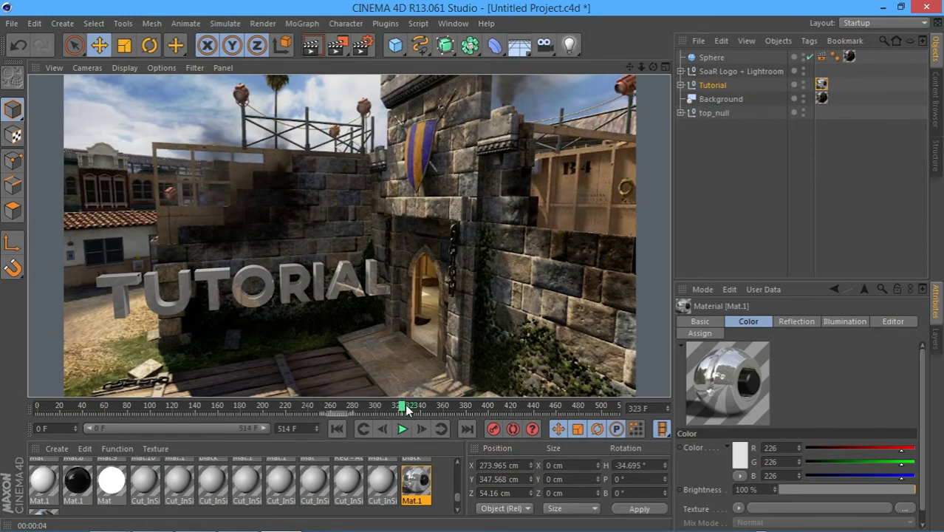
pyautogui.moveTo(405, 410); pyautogui.dragTo(220, 410)
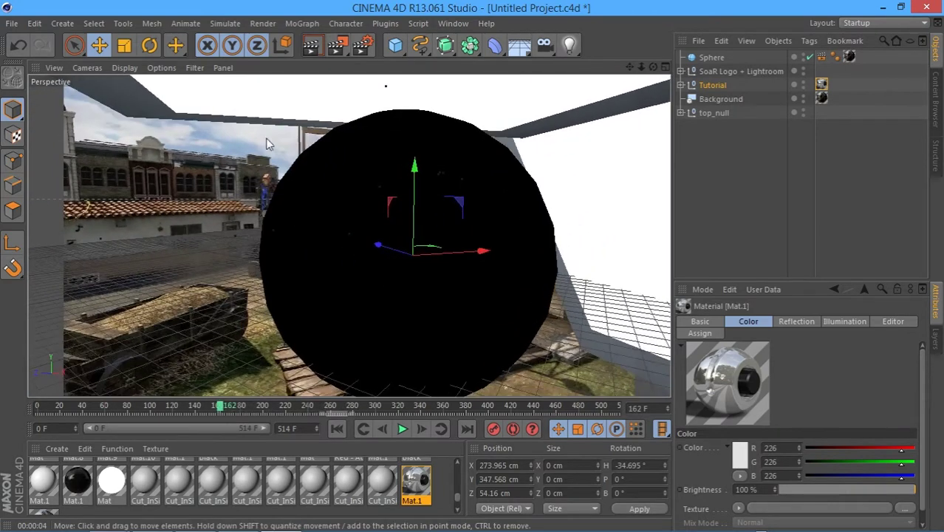
pyautogui.click(312, 47)
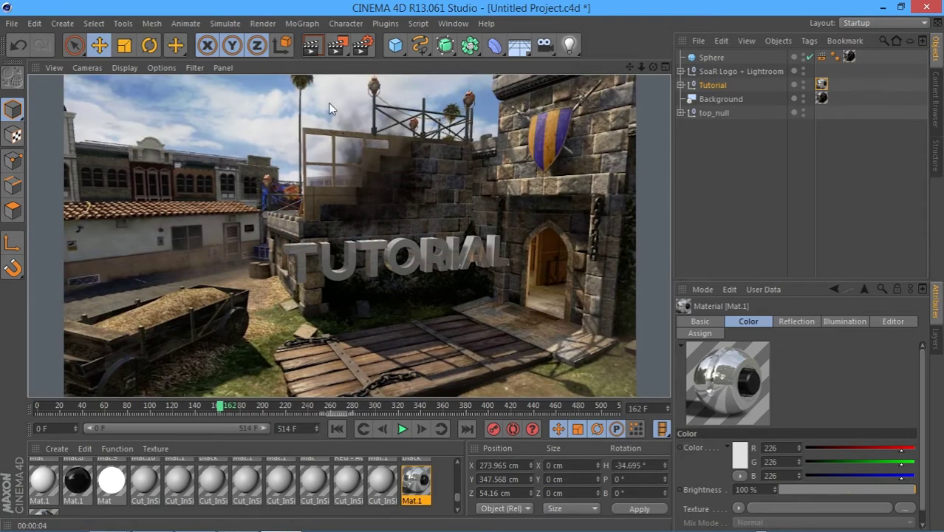
pyautogui.click(360, 407)
pyautogui.moveTo(360, 407); pyautogui.dragTo(382, 397)
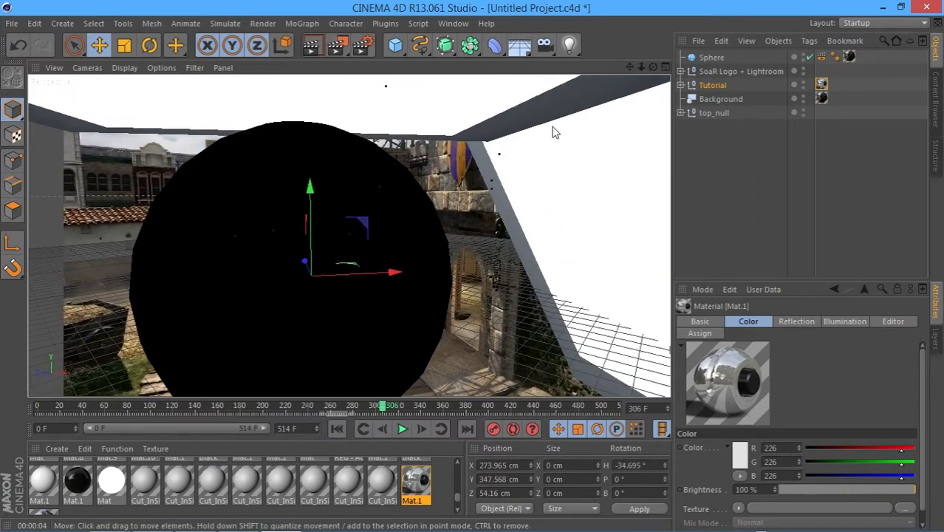
pyautogui.click(720, 98)
pyautogui.click(716, 86)
pyautogui.click(681, 85)
pyautogui.click(721, 111)
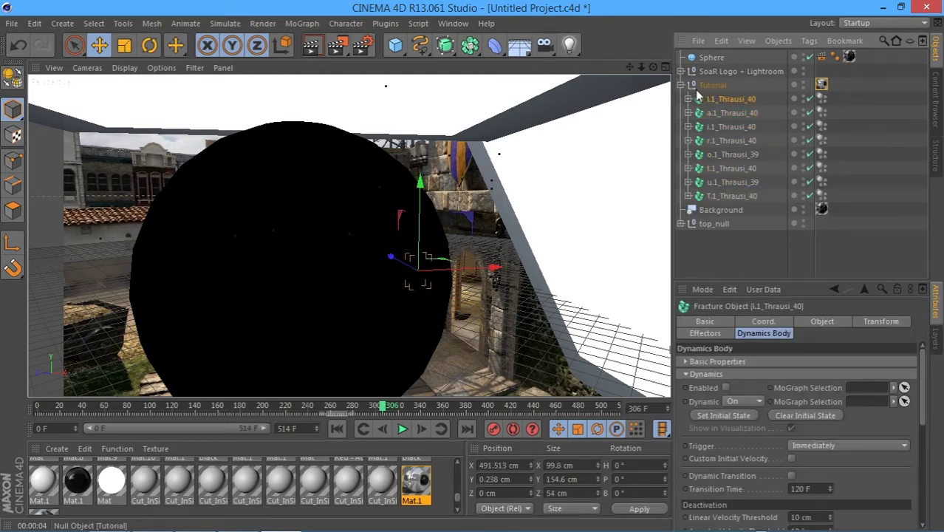
pyautogui.click(693, 86)
pyautogui.click(681, 85)
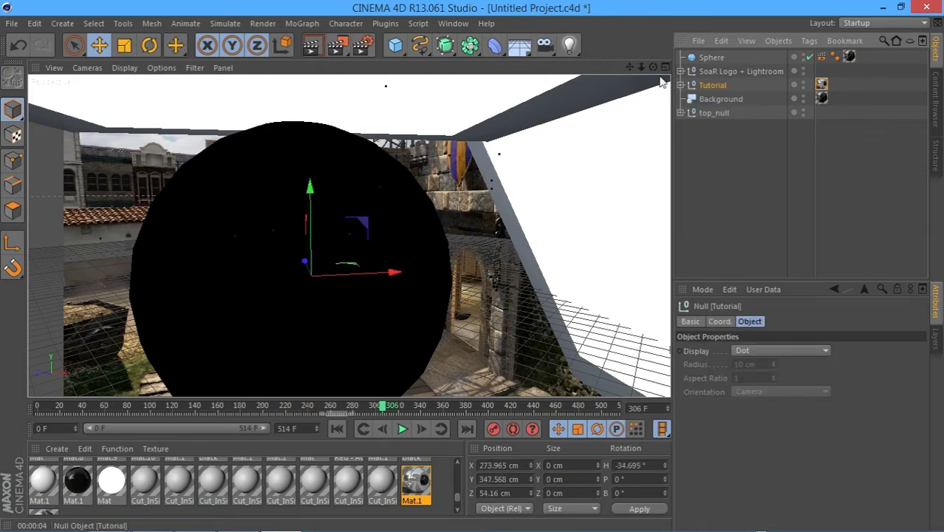
# Step: Add a Transform plugin object, assign the Tutorial null as its reference object and refresh it
pyautogui.click(385, 23)
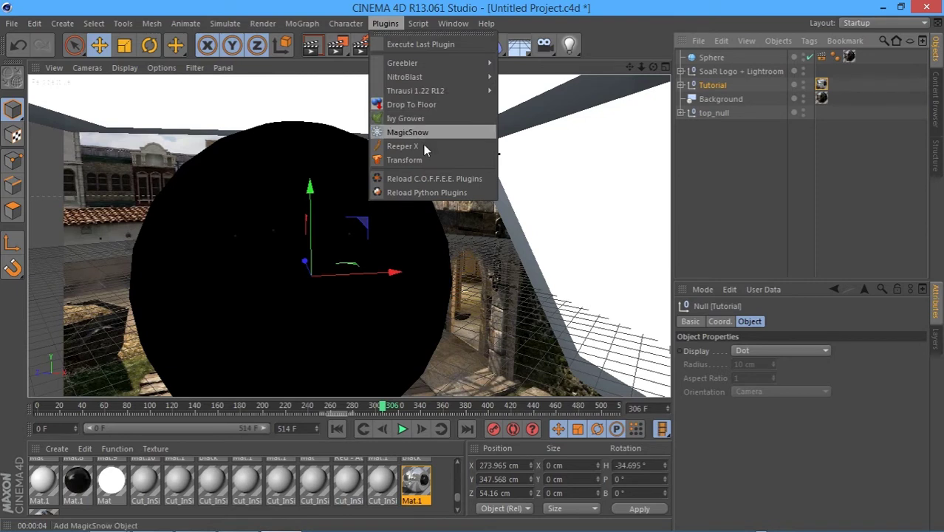
pyautogui.click(407, 159)
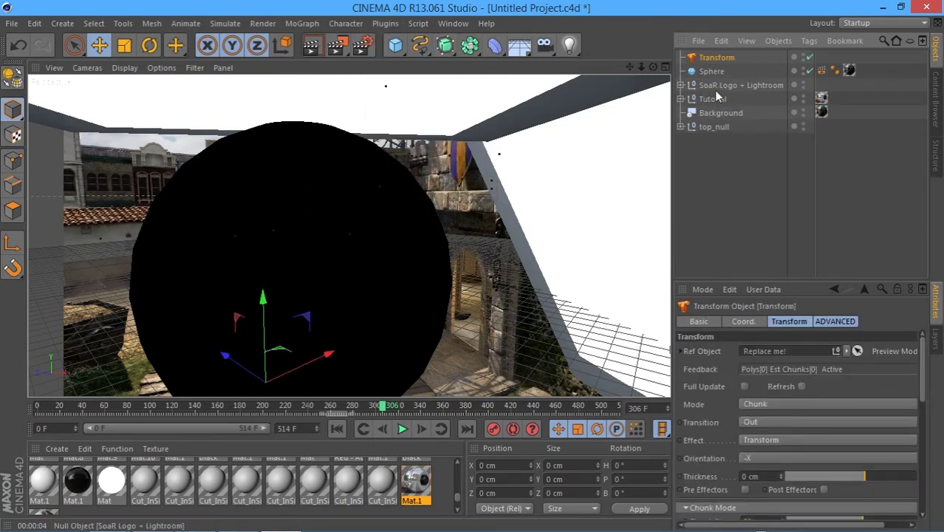
pyautogui.moveTo(707, 104); pyautogui.dragTo(771, 353)
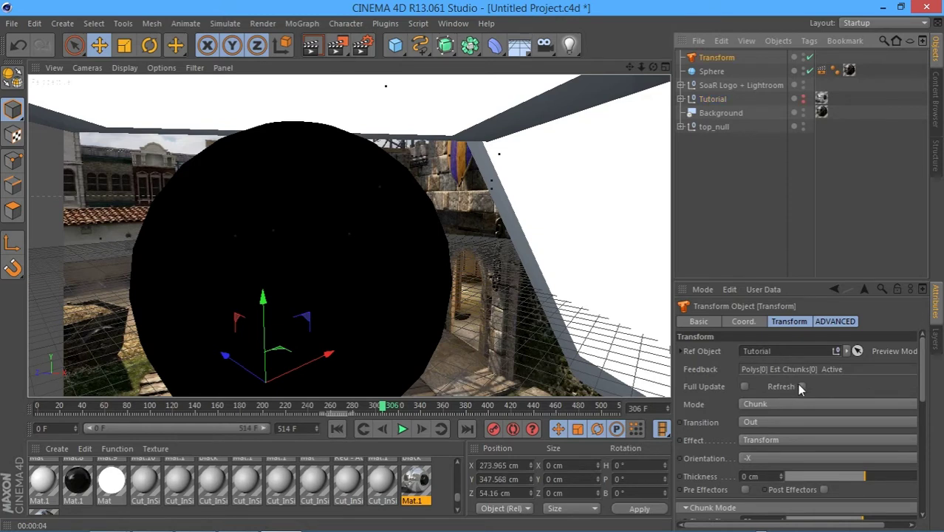
pyautogui.click(801, 386)
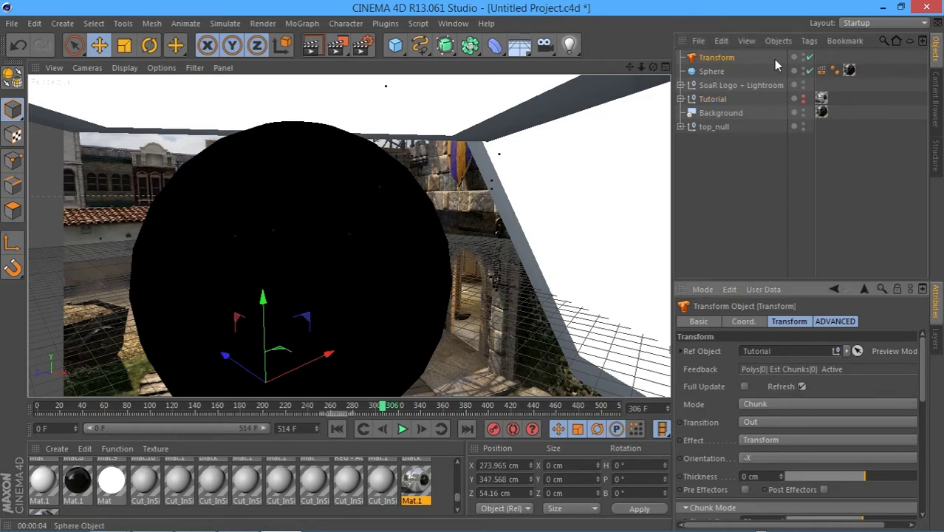
pyautogui.click(802, 385)
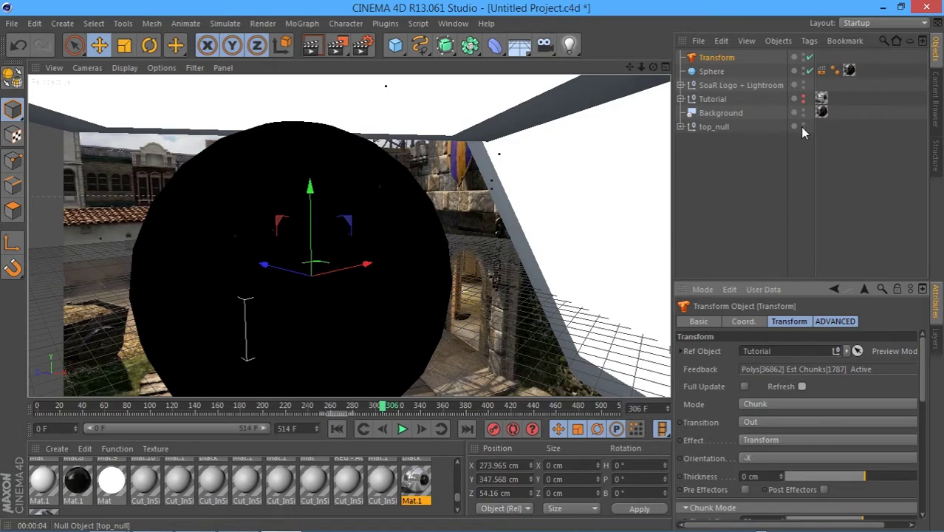
# Step: Hide the Sphere in the viewport, and set the Transform object's start frame to 20
pyautogui.click(806, 71)
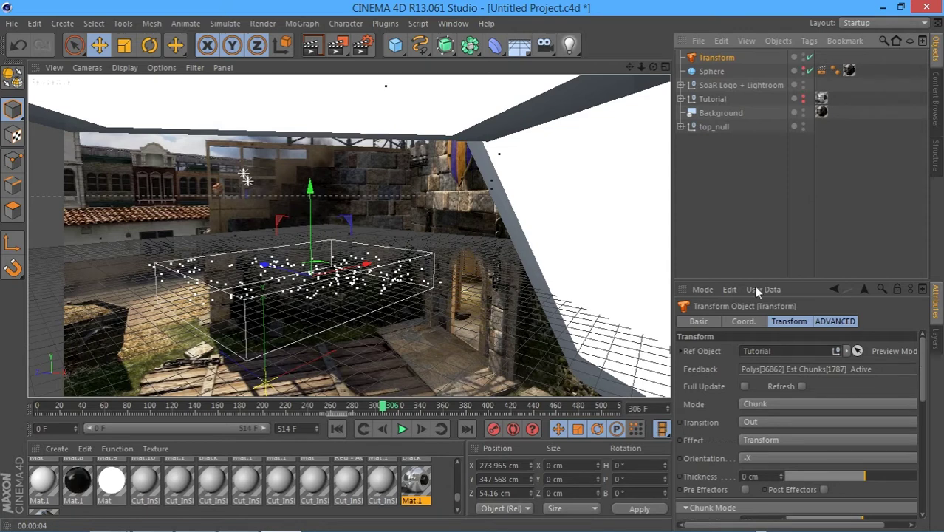
pyautogui.moveTo(923, 371); pyautogui.dragTo(921, 412)
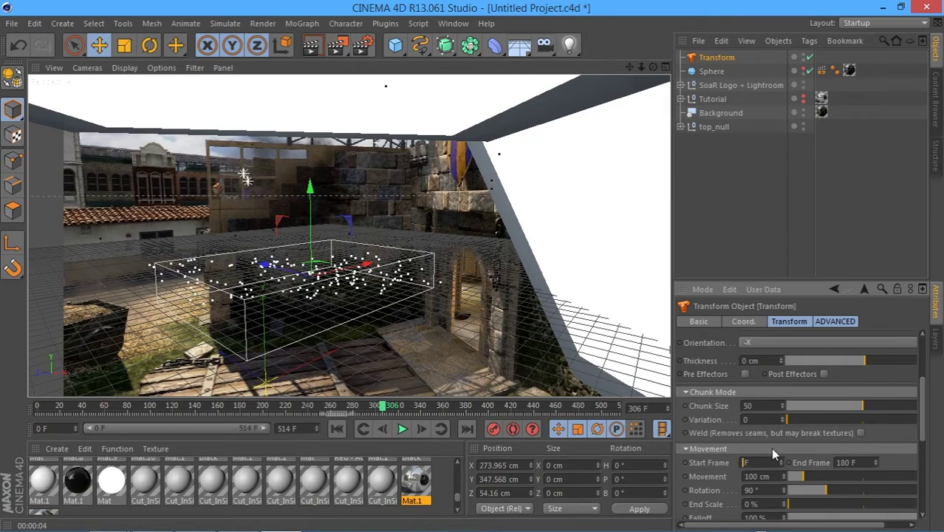
pyautogui.click(63, 408)
pyautogui.moveTo(63, 411); pyautogui.dragTo(57, 407)
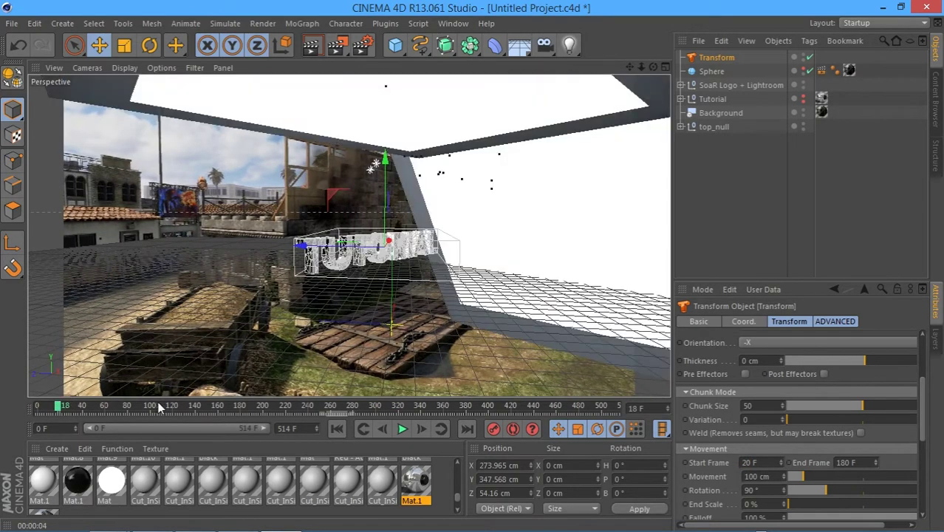
# Step: Set the Transform object's transition to In (Reverse) and its effect to Transform
pyautogui.scroll(3, 807, 388)
pyautogui.click(816, 386)
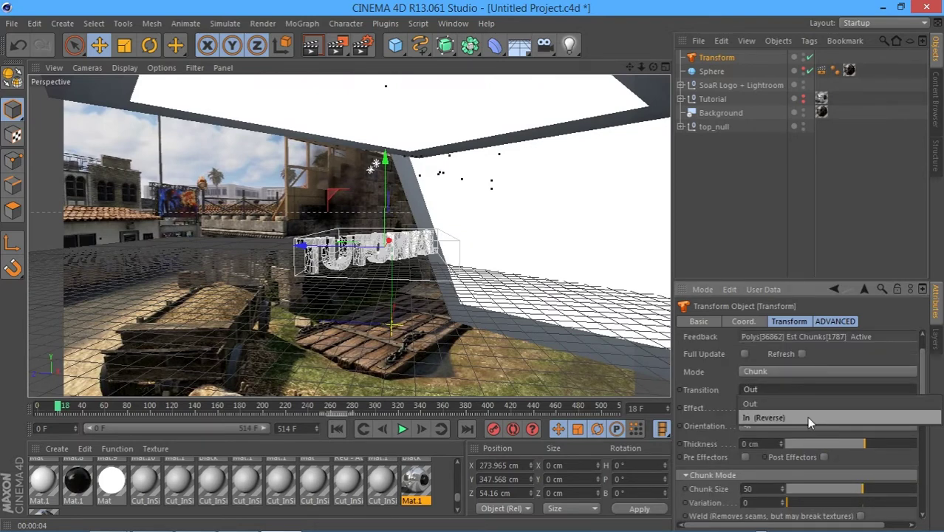
pyautogui.click(807, 417)
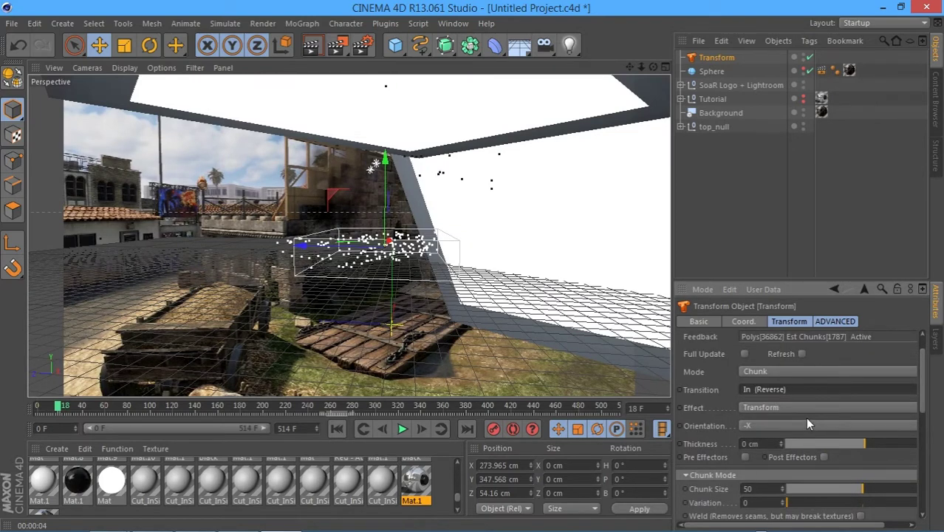
pyautogui.scroll(-3, 803, 413)
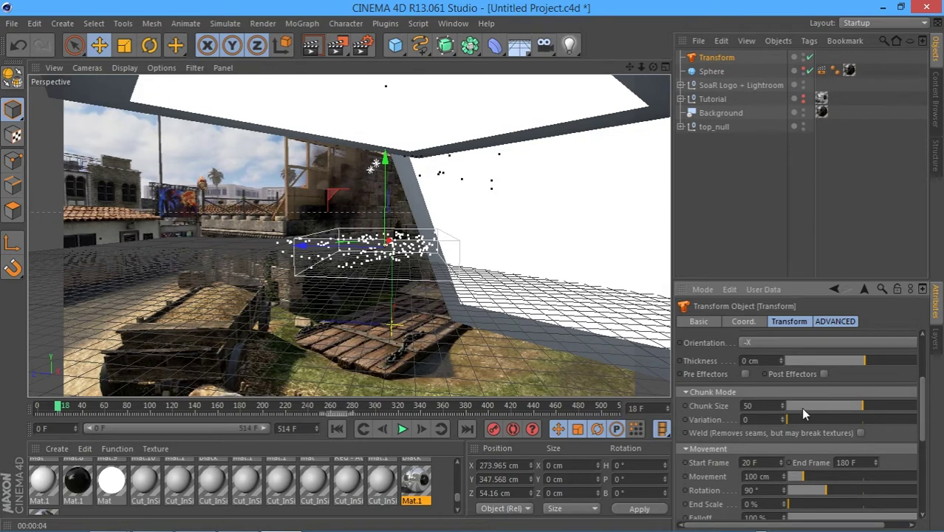
pyautogui.scroll(3, 804, 377)
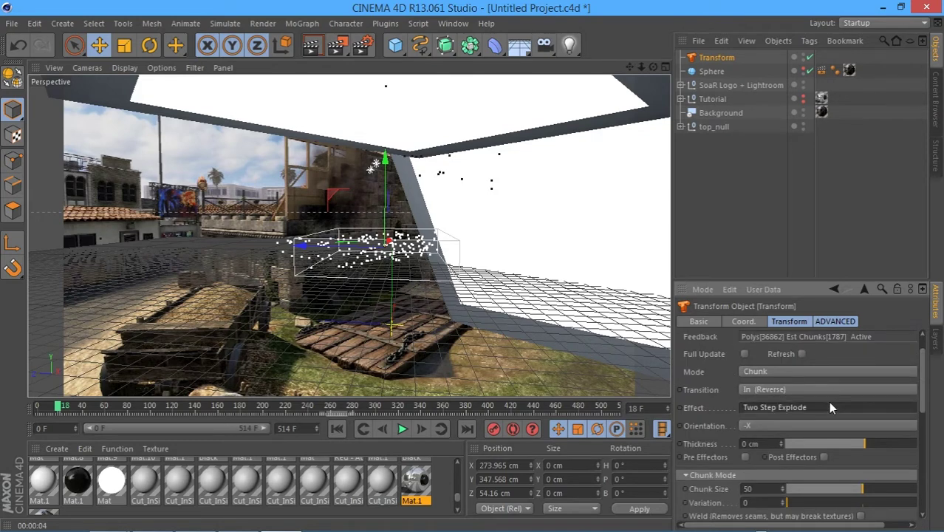
pyautogui.click(829, 407)
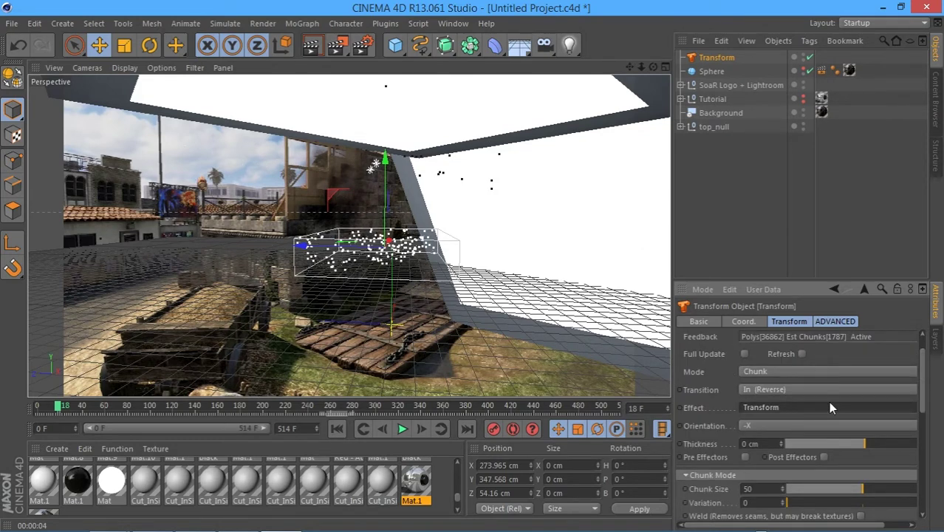
# Step: Set the end frame of the Transform object's movement to 280
pyautogui.moveTo(924, 391); pyautogui.dragTo(924, 430)
pyautogui.doubleClick(845, 421)
pyautogui.moveTo(436, 405); pyautogui.dragTo(350, 406)
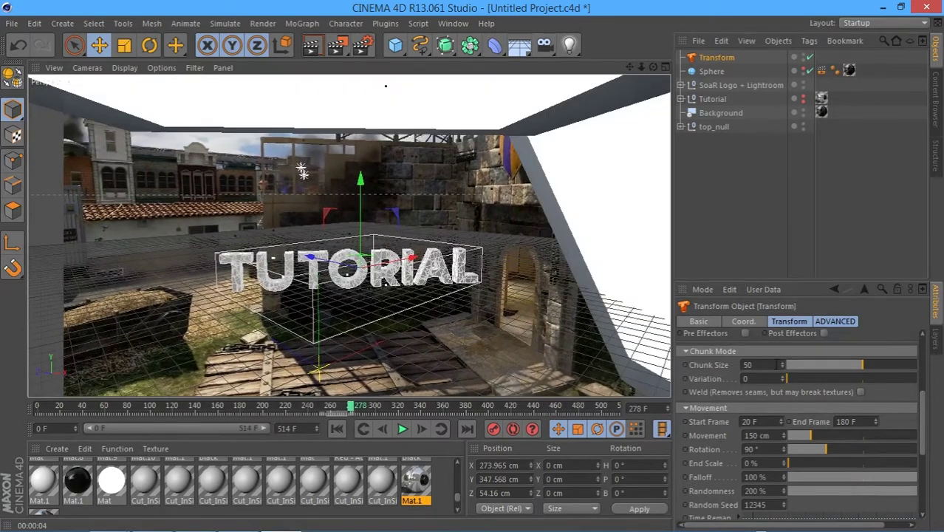
pyautogui.click(846, 421)
pyautogui.press('Left')
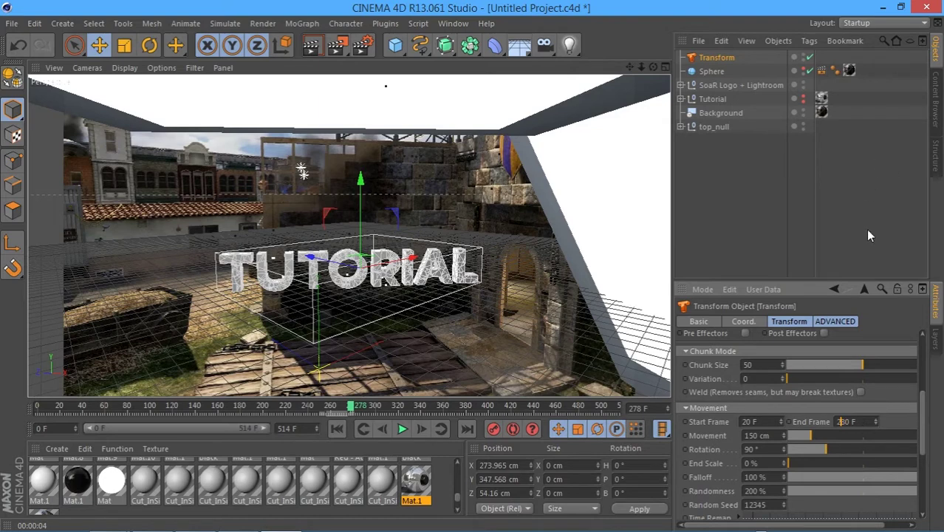
pyautogui.press('Return')
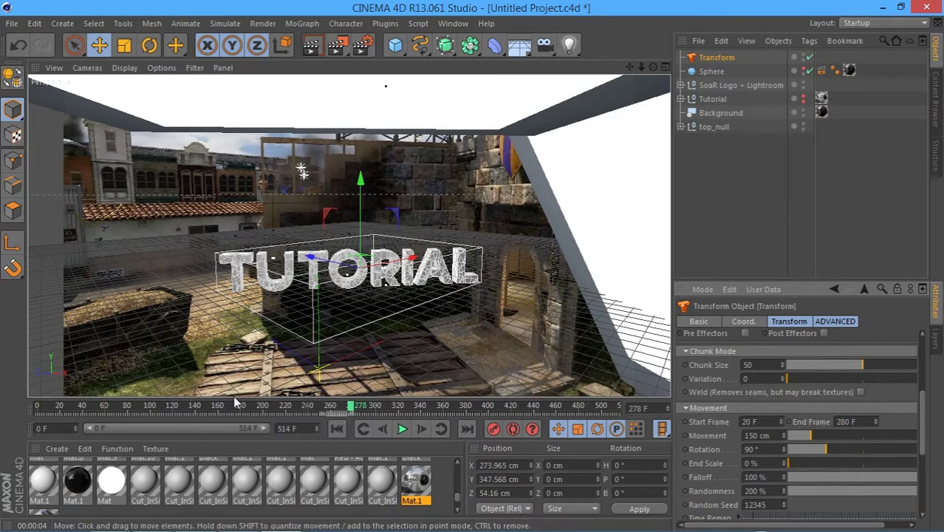
# Step: Scrub through the shattering animation and render a preview of the text chunks at frame 206
pyautogui.moveTo(146, 406); pyautogui.dragTo(272, 411)
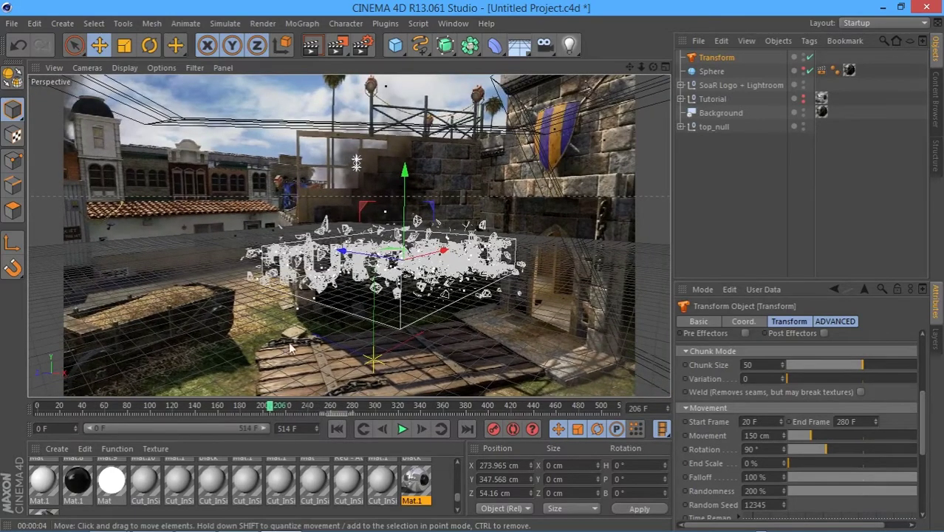
pyautogui.hotkey('ctrl', 'r')
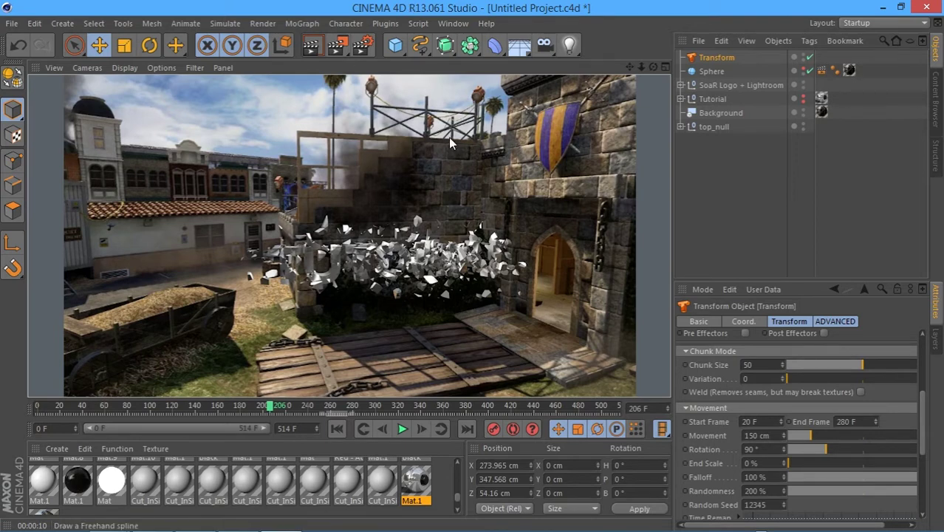
pyautogui.click(697, 251)
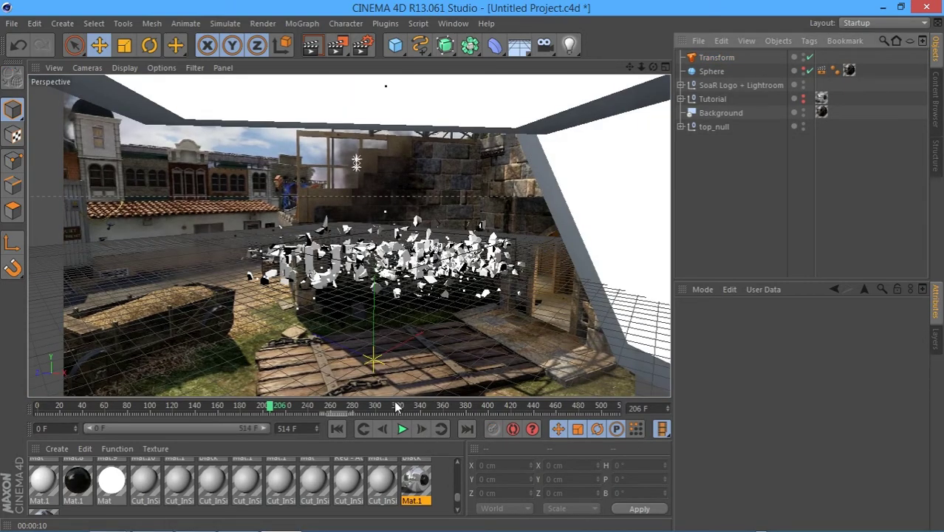
# Step: Try the Hurricane effect on the Transform object, rendering a preview at frame 71 and checking frames 162 and 222
pyautogui.click(716, 57)
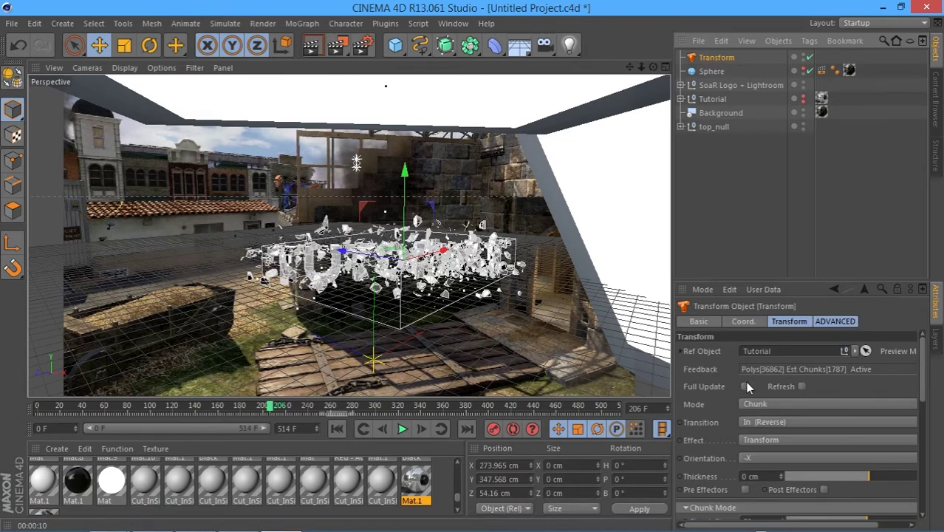
pyautogui.click(778, 439)
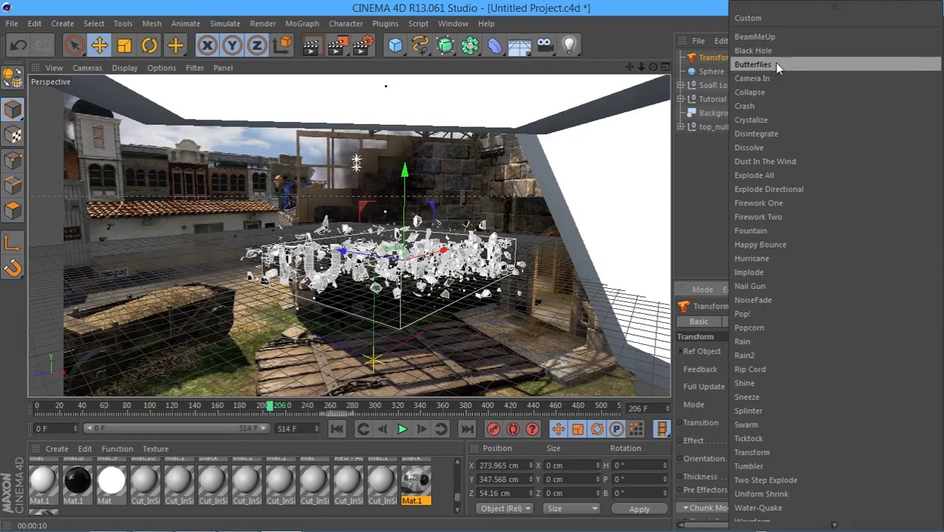
pyautogui.scroll(-1, 761, 510)
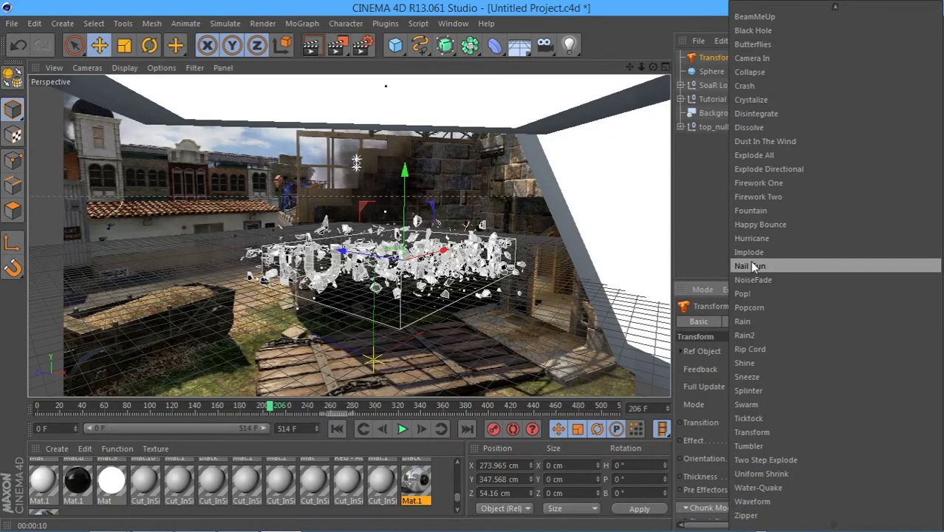
pyautogui.click(733, 238)
pyautogui.moveTo(451, 406); pyautogui.dragTo(69, 380)
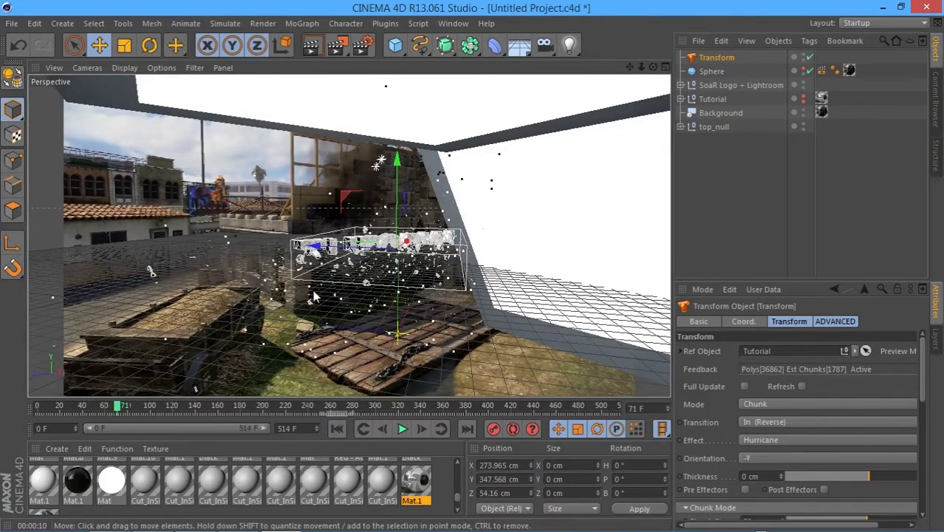
pyautogui.click(310, 47)
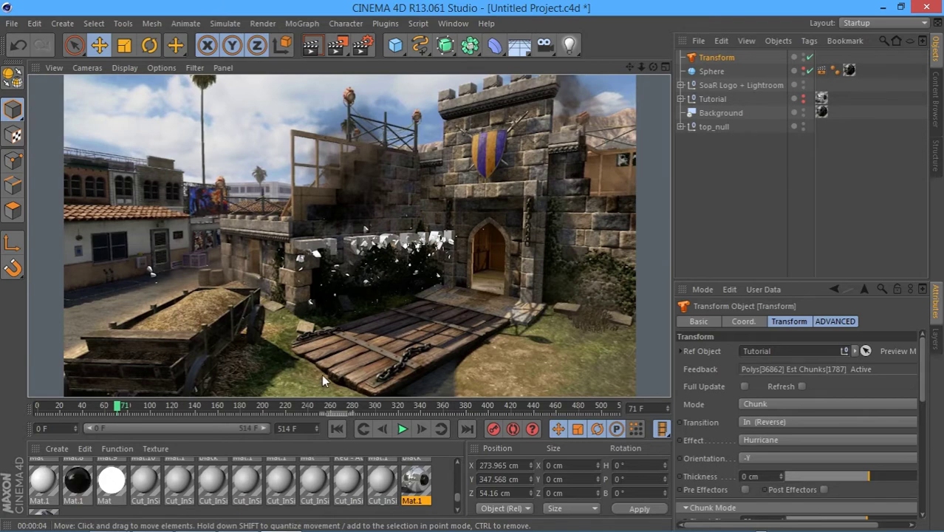
pyautogui.click(219, 406)
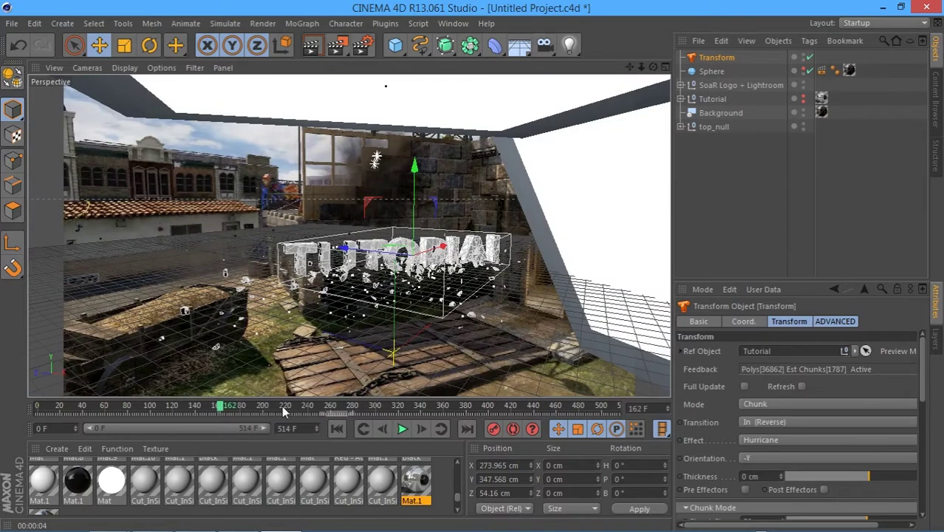
pyautogui.click(289, 406)
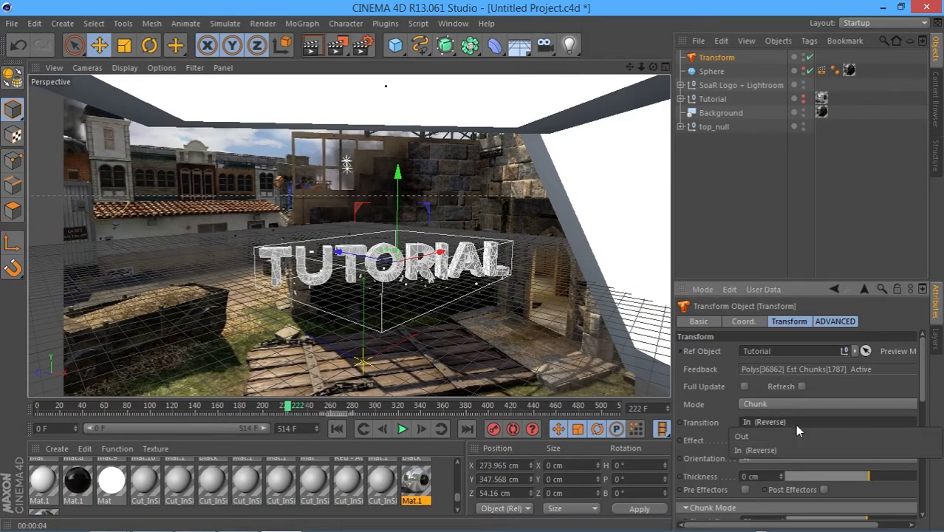
# Step: Change the Transform object's effect to Fountain and check the animation at another frame
pyautogui.click(796, 438)
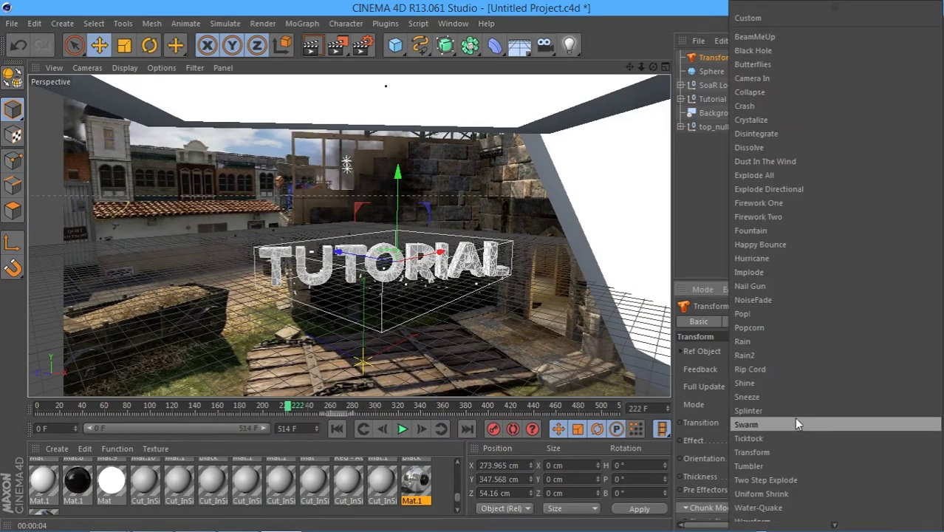
pyautogui.click(797, 230)
pyautogui.click(316, 408)
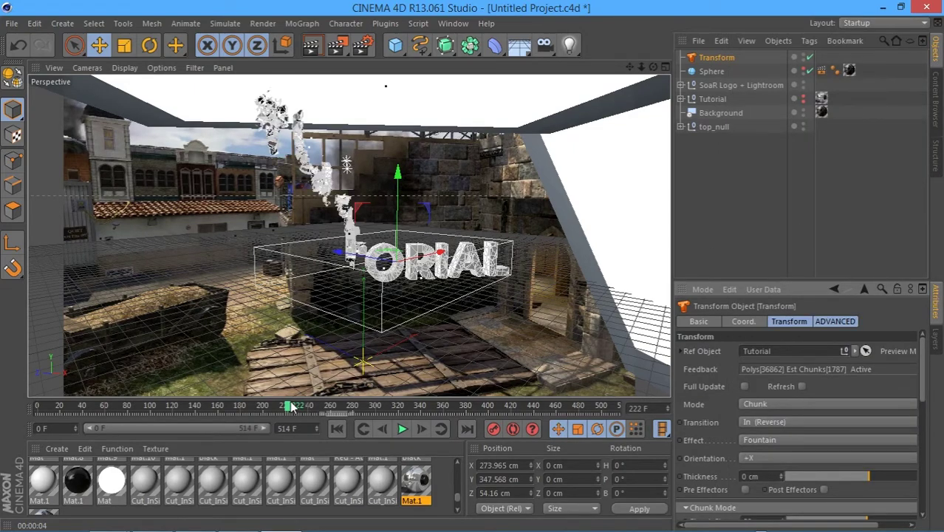
# Step: Render a preview of the Fountain effect at frame 148 and check the animation at frame 237
pyautogui.moveTo(320, 405); pyautogui.dragTo(204, 396)
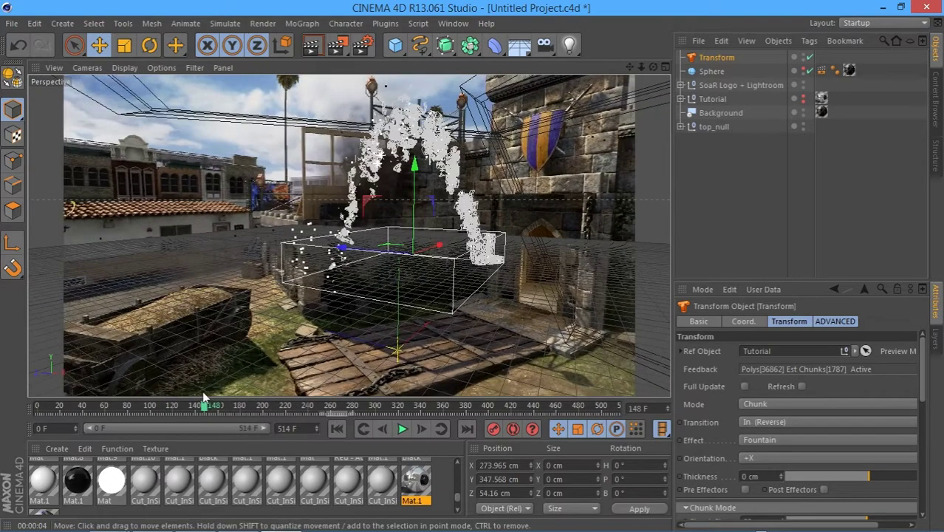
pyautogui.click(314, 48)
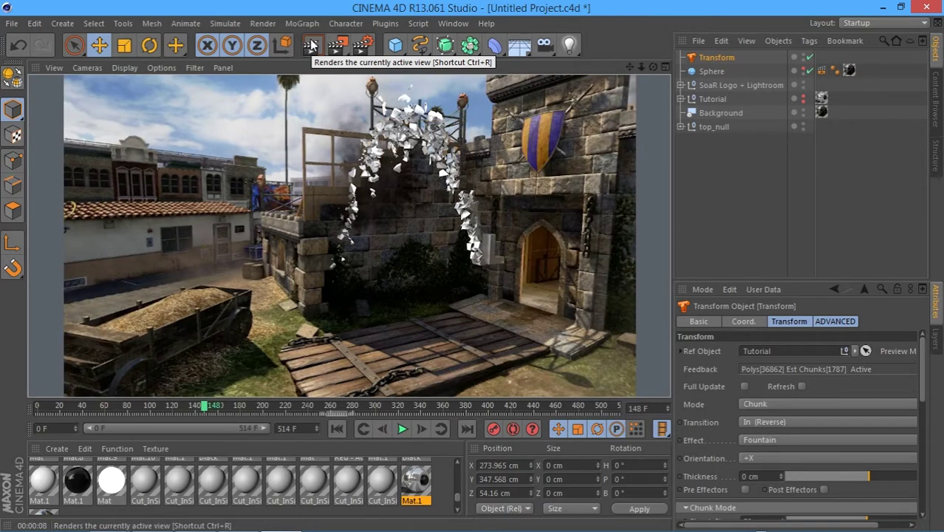
pyautogui.moveTo(247, 400); pyautogui.dragTo(310, 409)
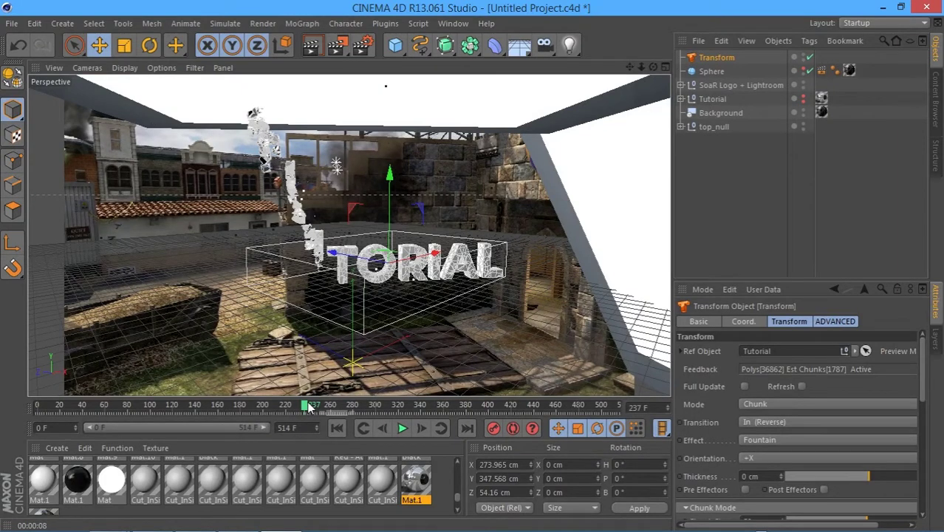
# Step: Try the Pop! effect on the Transform object at frame 301, and the Swarm effect at frame 274
pyautogui.click(827, 444)
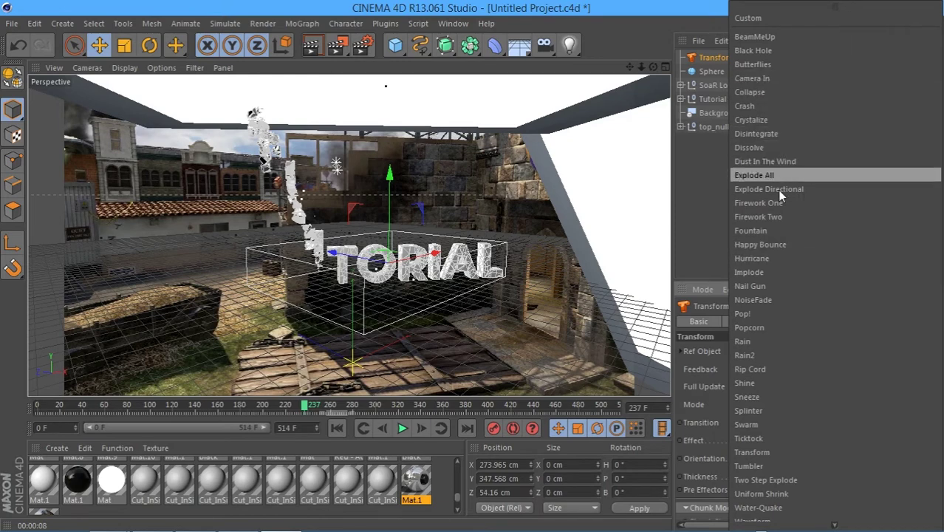
pyautogui.click(782, 313)
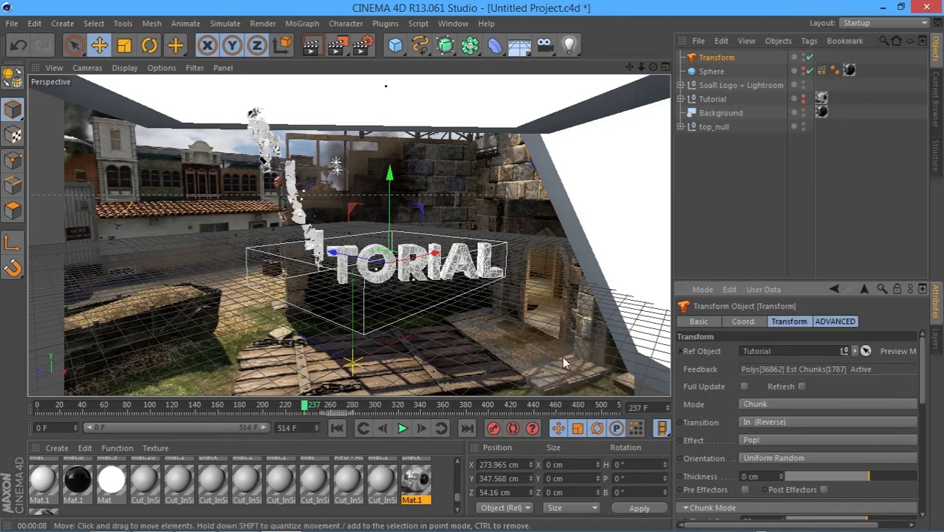
pyautogui.moveTo(319, 408); pyautogui.dragTo(387, 407)
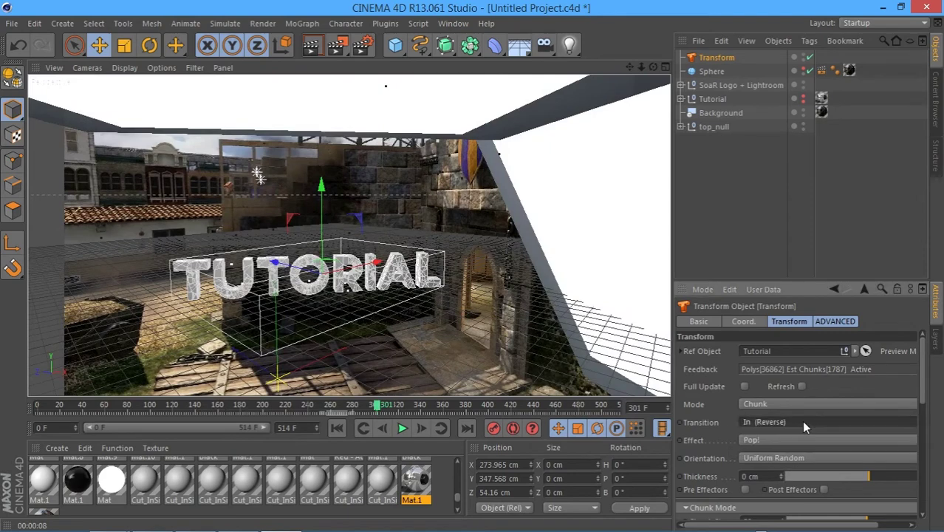
pyautogui.click(803, 440)
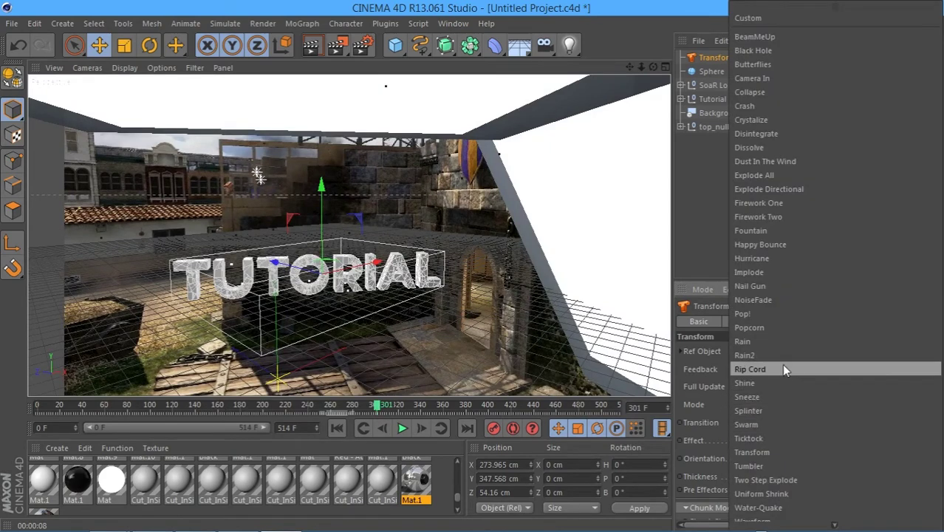
pyautogui.click(786, 423)
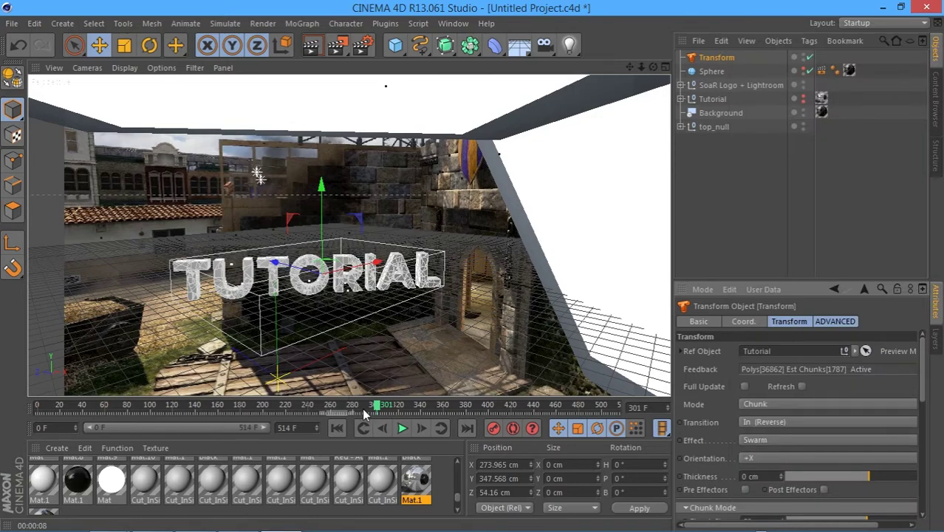
pyautogui.moveTo(356, 409)
pyautogui.mouseDown()
pyautogui.moveTo(127, 401)
pyautogui.moveTo(278, 414)
pyautogui.moveTo(350, 408)
pyautogui.mouseUp()
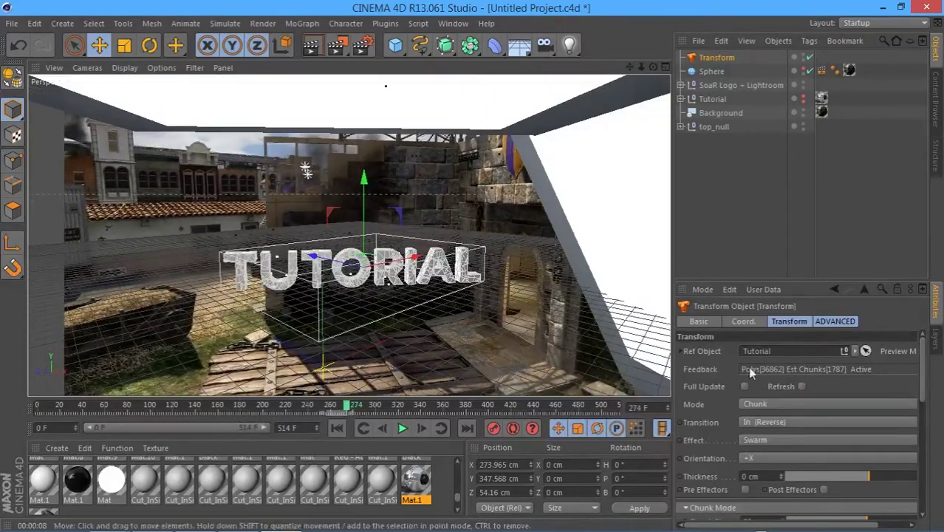
# Step: Try the Dust In The Wind effect on the Transform object, and set the effect to Dissolve
pyautogui.click(817, 441)
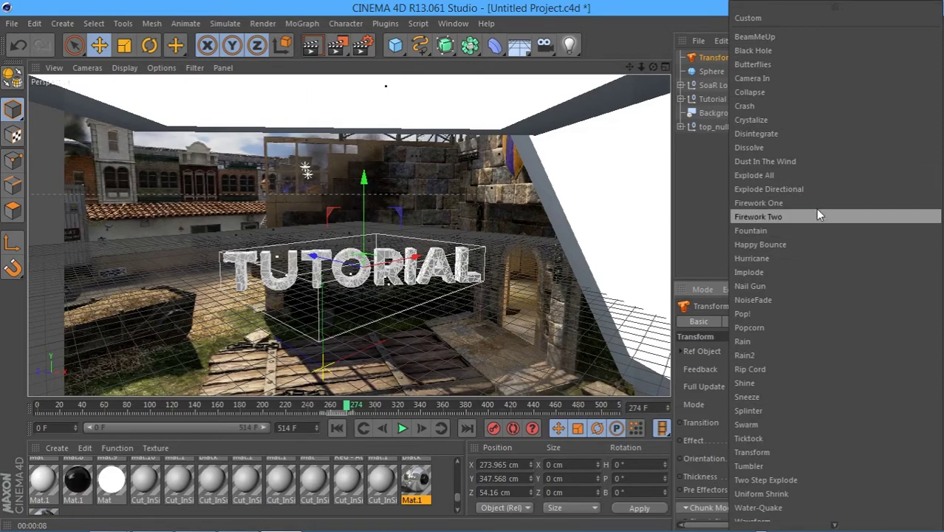
pyautogui.click(793, 158)
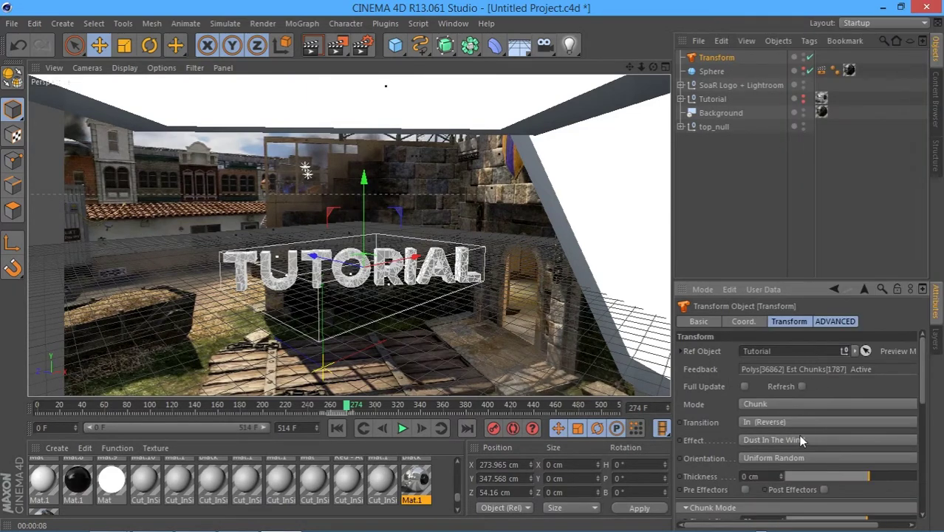
pyautogui.click(799, 439)
pyautogui.click(778, 143)
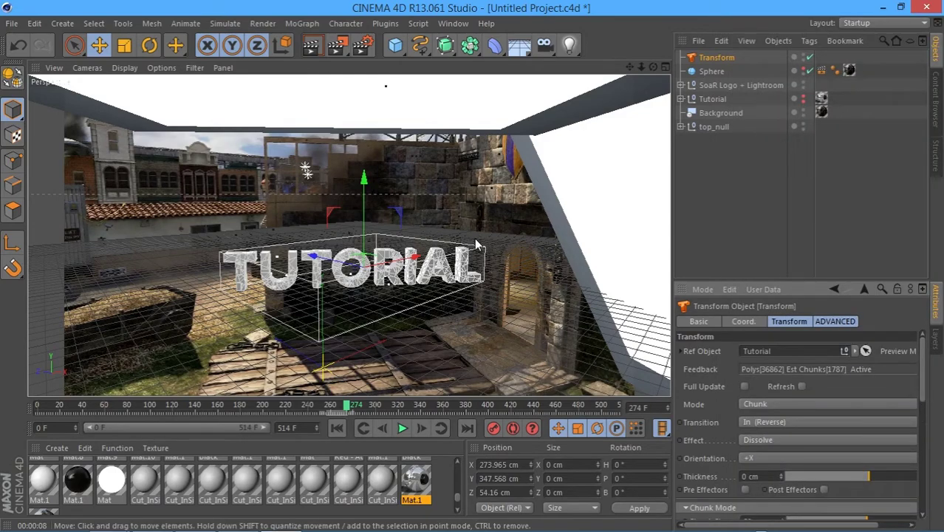
# Step: Render previews of the dissolving text at frames 260, 184 and 150, and check the animation at frame 249
pyautogui.click(155, 405)
pyautogui.moveTo(157, 405); pyautogui.dragTo(334, 406)
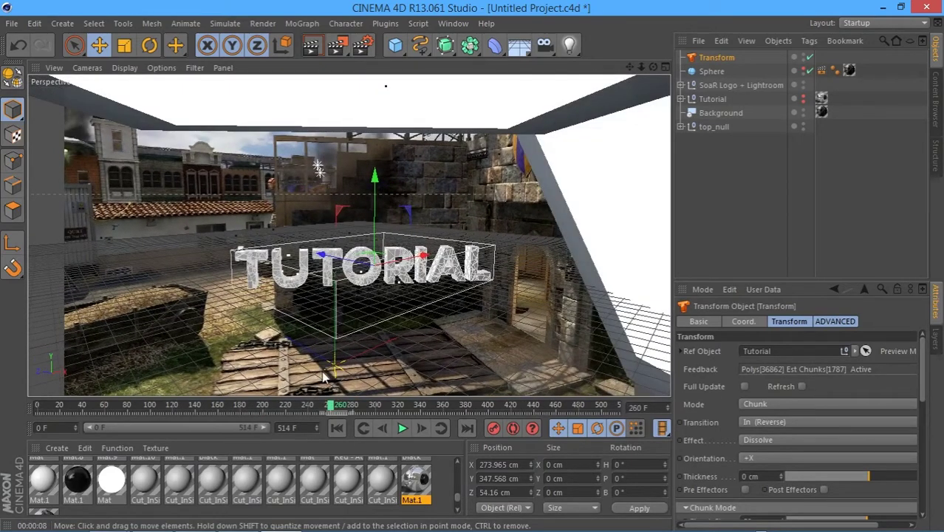
pyautogui.click(312, 47)
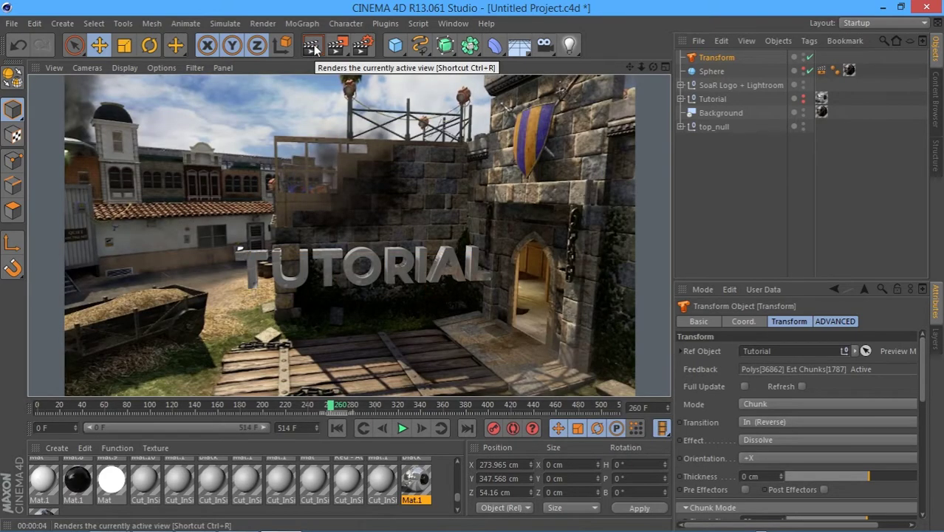
pyautogui.moveTo(259, 406); pyautogui.dragTo(248, 405)
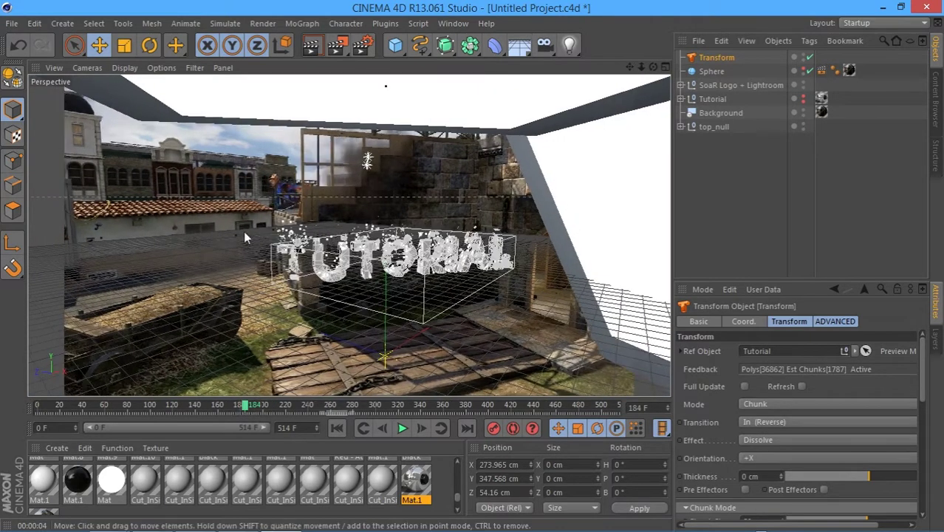
pyautogui.click(308, 47)
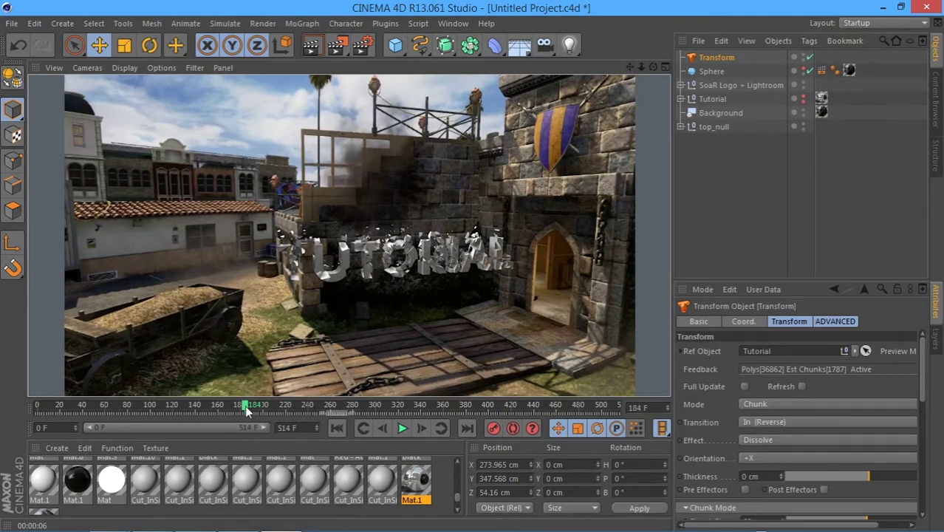
pyautogui.moveTo(244, 412); pyautogui.dragTo(211, 405)
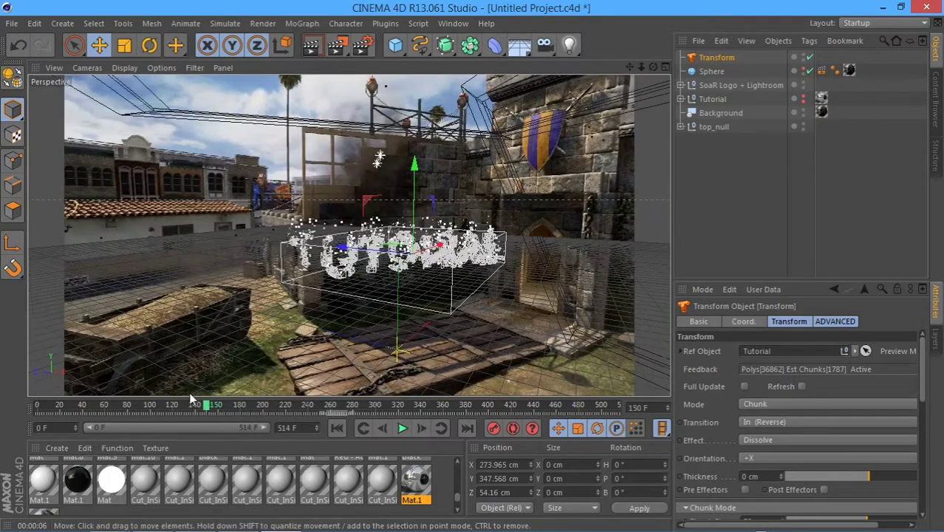
pyautogui.click(310, 47)
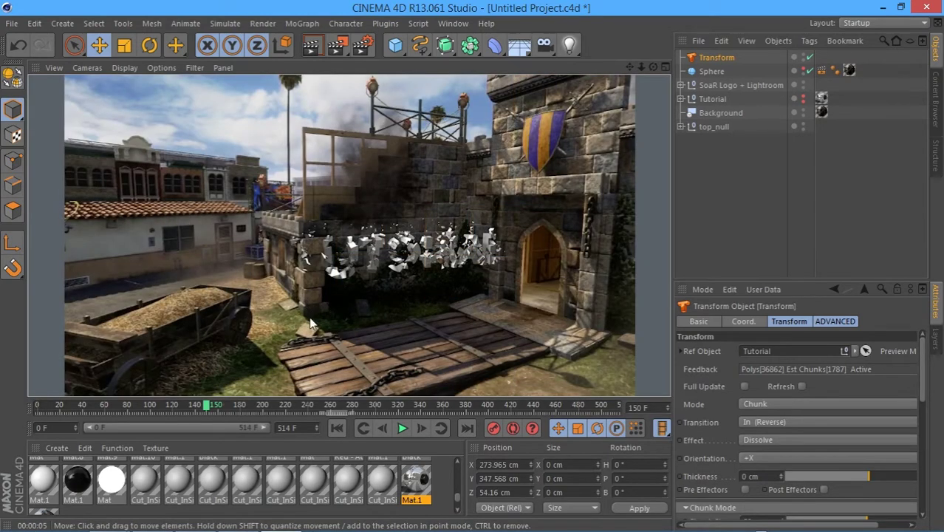
pyautogui.click(318, 402)
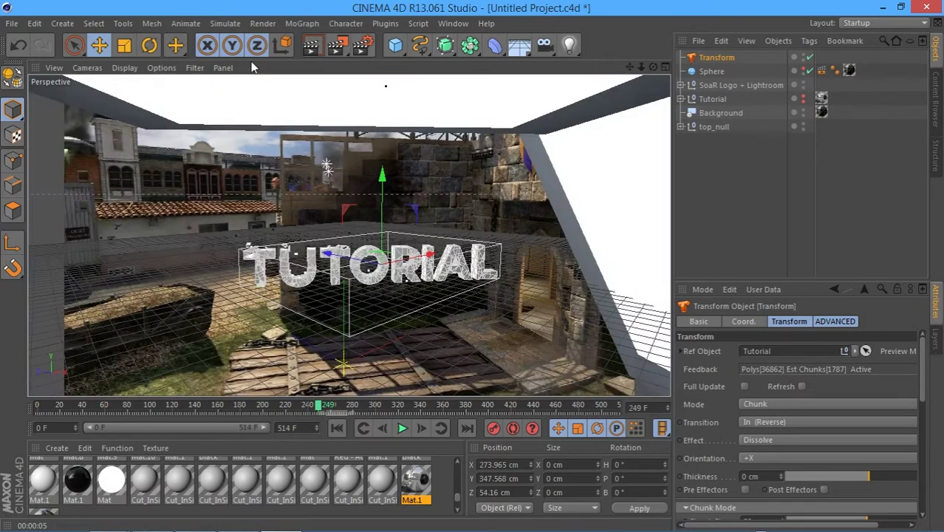
# Step: Set the frame range in the render output settings to All Frames
pyautogui.click(361, 47)
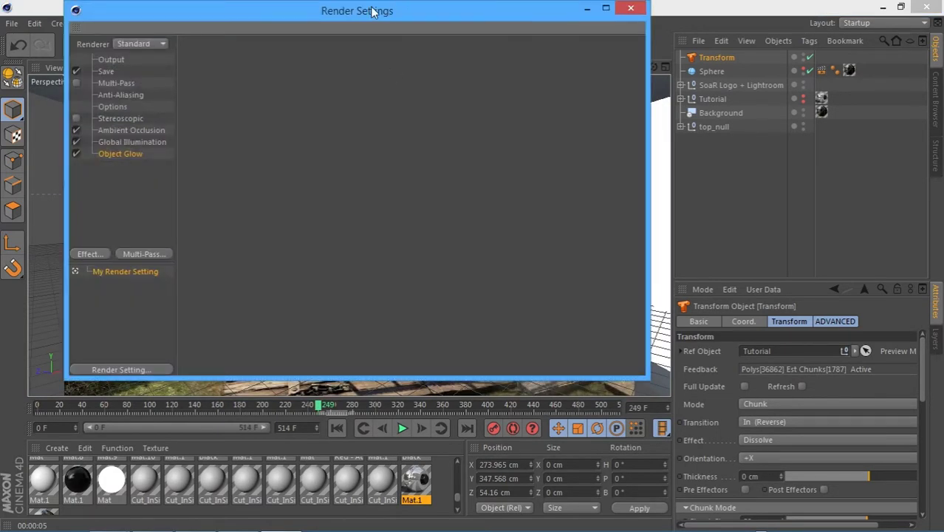
pyautogui.click(116, 60)
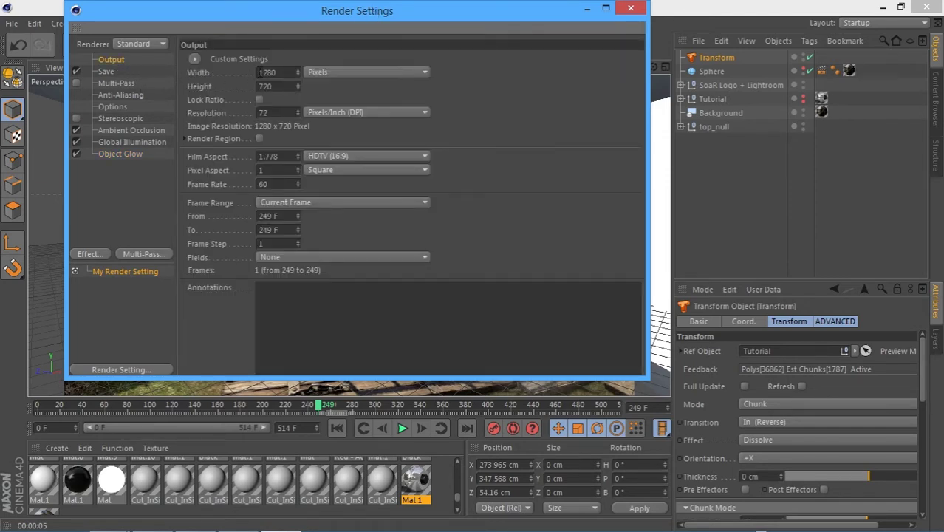
pyautogui.click(330, 203)
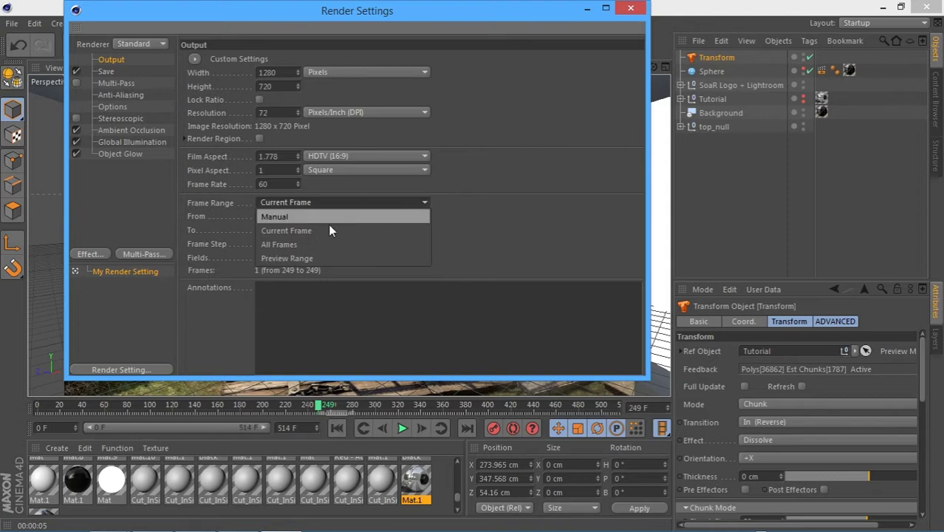
pyautogui.click(324, 240)
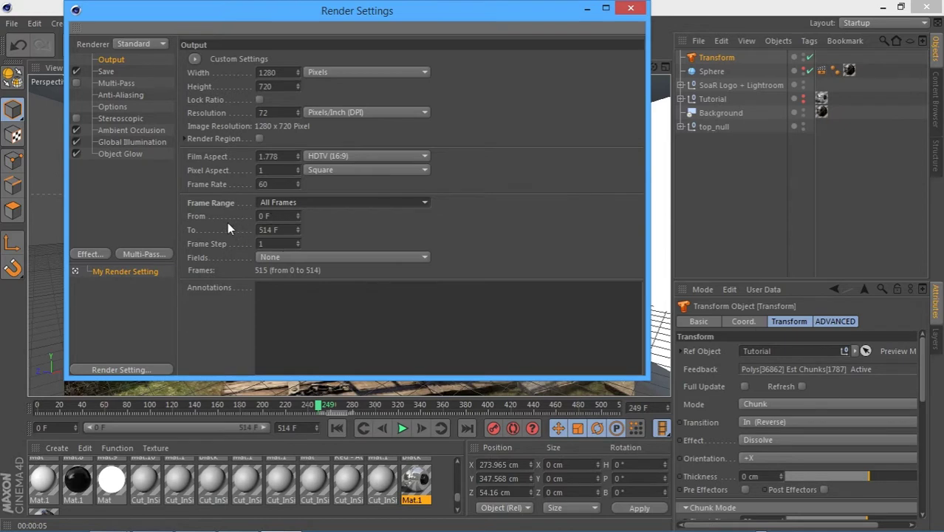
# Step: Set the render's save location to the Tutorial folder on the Extra (F:) drive with the file name lala
pyautogui.click(106, 71)
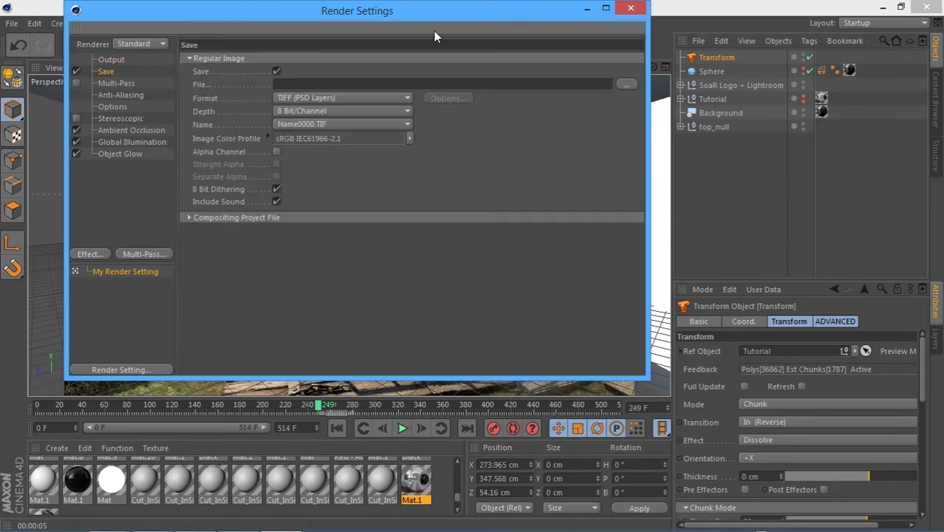
pyautogui.click(626, 85)
pyautogui.moveTo(348, 32); pyautogui.dragTo(395, 60)
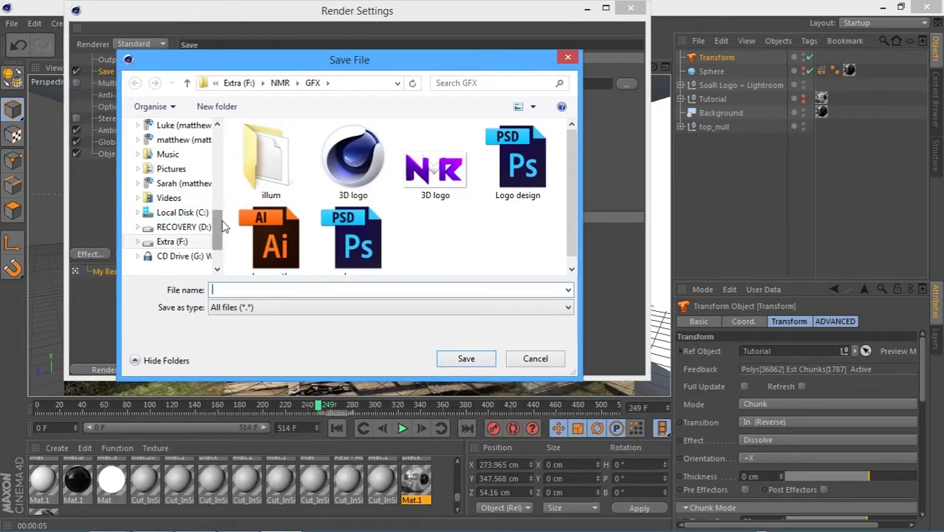
pyautogui.scroll(-1, 204, 215)
pyautogui.click(203, 214)
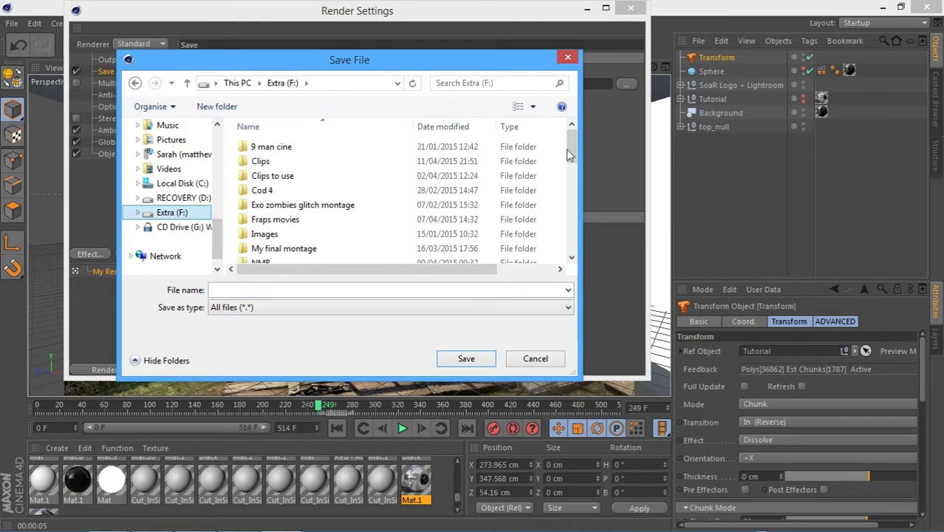
pyautogui.moveTo(572, 152); pyautogui.dragTo(569, 183)
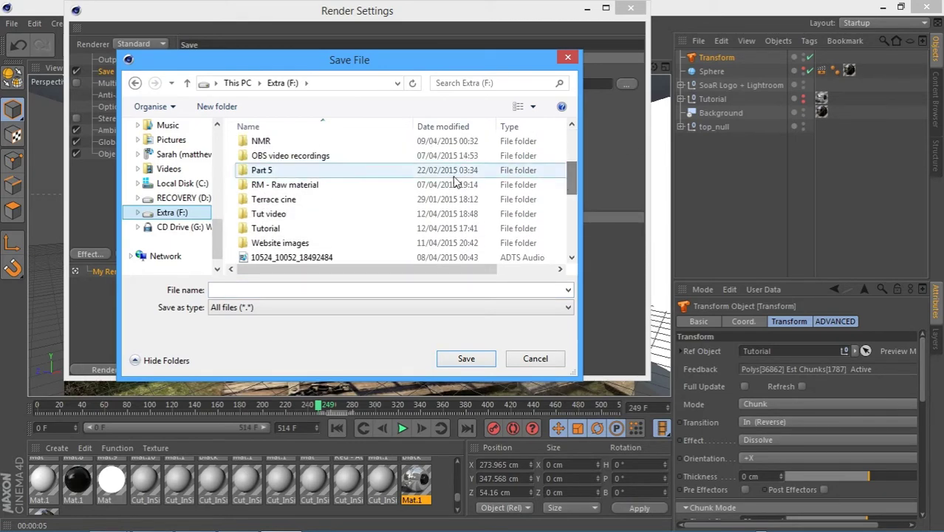
pyautogui.doubleClick(289, 231)
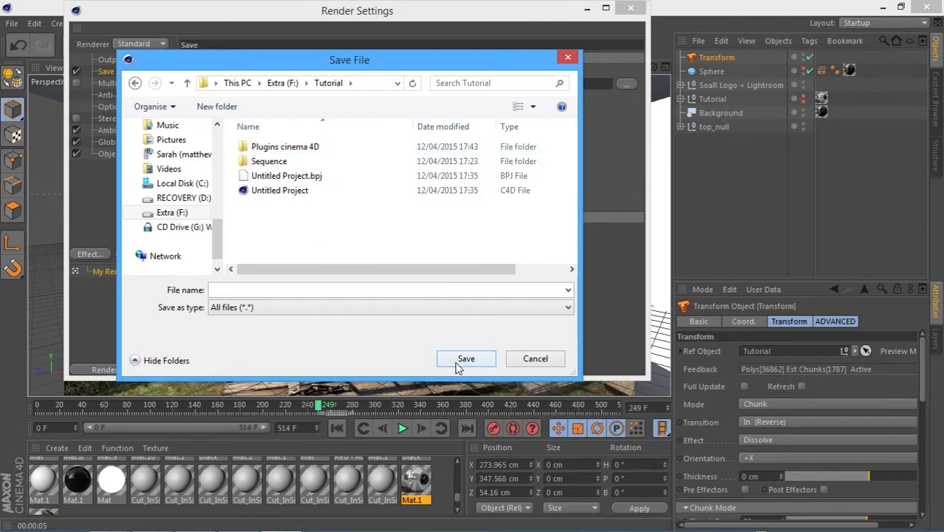
pyautogui.click(381, 290)
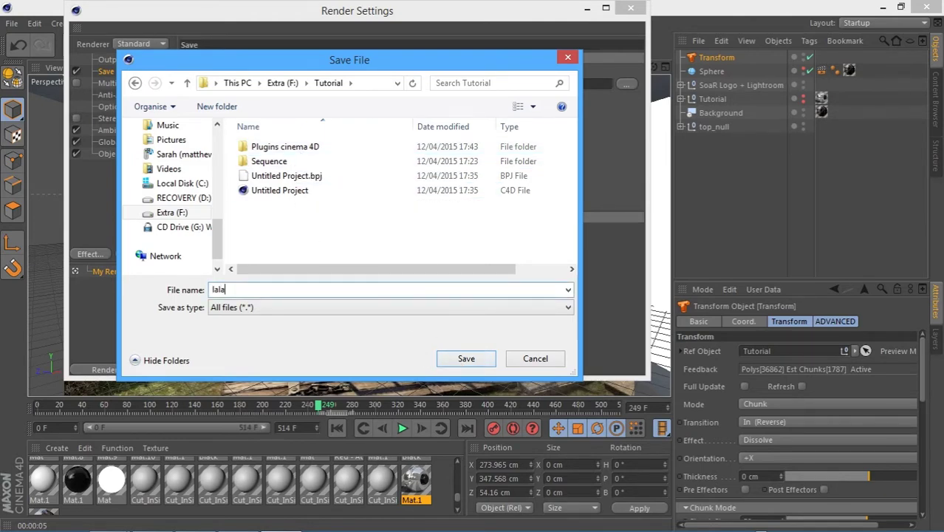
pyautogui.press('Return')
# Step: Set the format of the saved render to QuickTime Movie
pyautogui.click(336, 98)
pyautogui.click(334, 99)
pyautogui.click(335, 99)
pyautogui.click(335, 484)
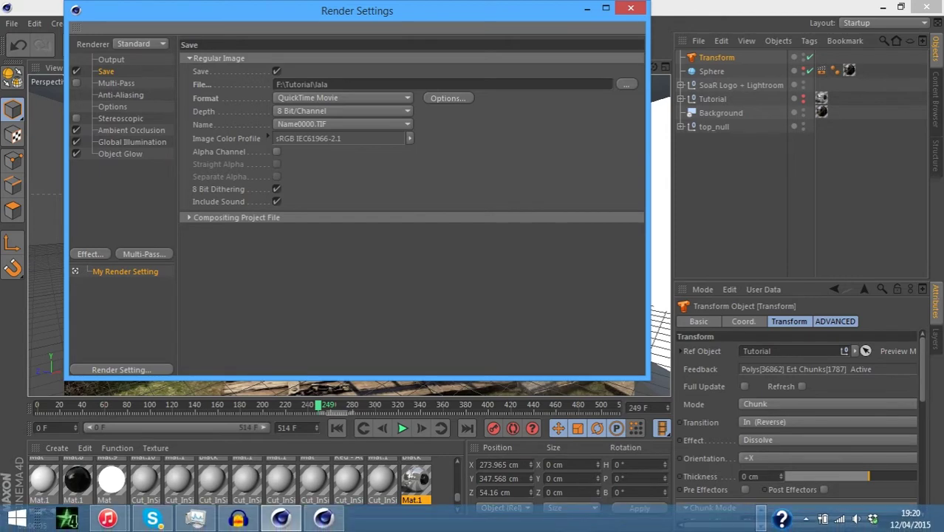
# Step: Set the QuickTime compression type to H.264 at 60 frames per second and close the render settings
pyautogui.click(447, 97)
pyautogui.click(444, 75)
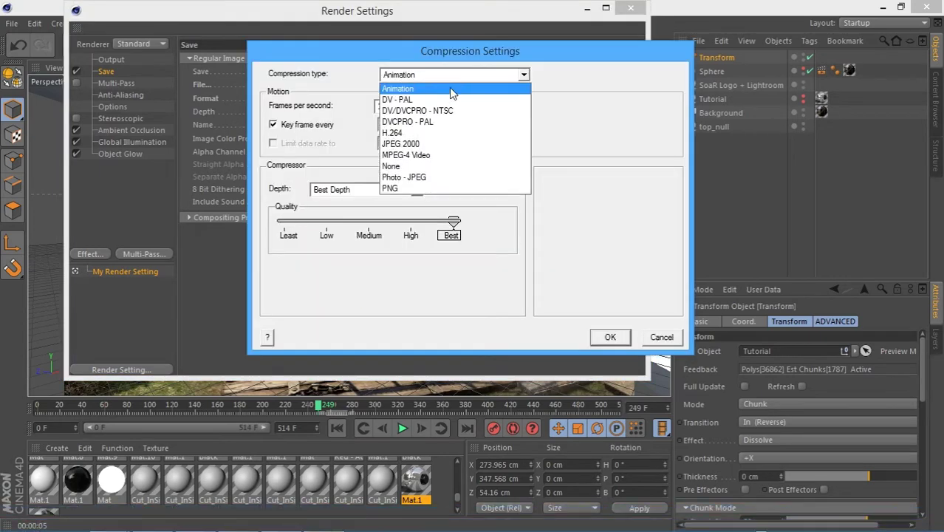
pyautogui.click(435, 131)
pyautogui.click(419, 110)
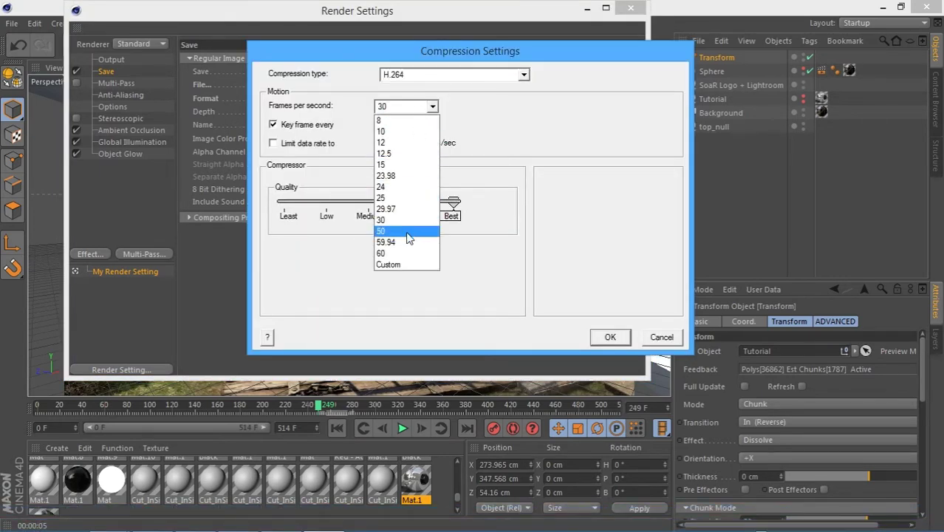
pyautogui.click(399, 256)
pyautogui.click(611, 340)
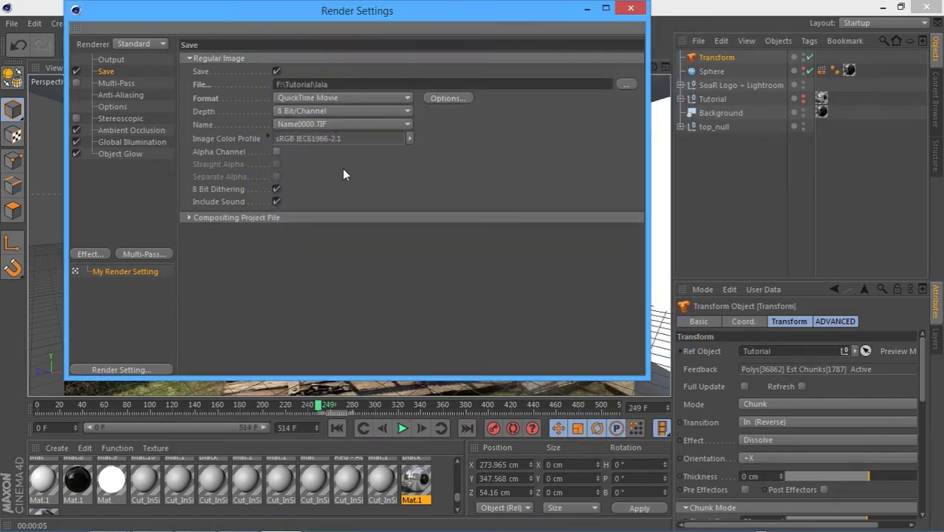
pyautogui.click(118, 84)
pyautogui.click(105, 71)
pyautogui.click(630, 8)
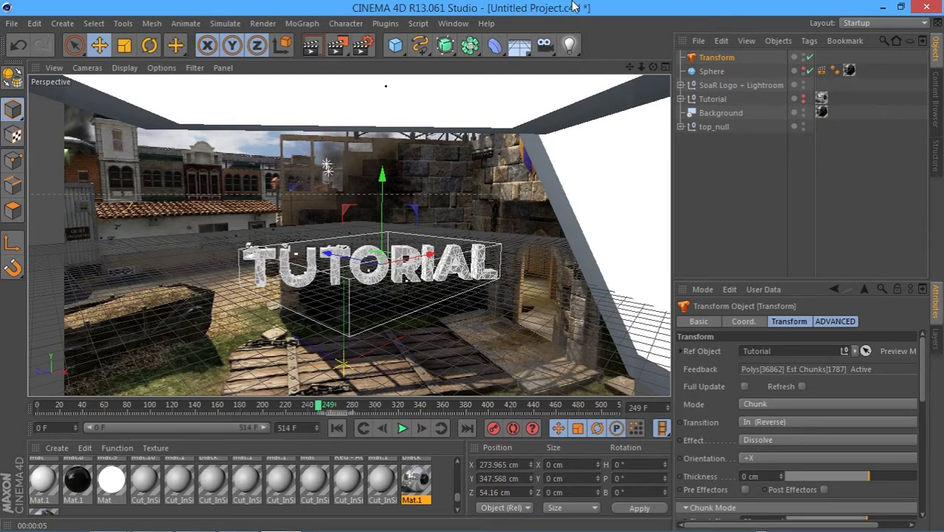
# Step: Check the dissolving text animation at frame 143
pyautogui.moveTo(259, 407); pyautogui.dragTo(198, 405)
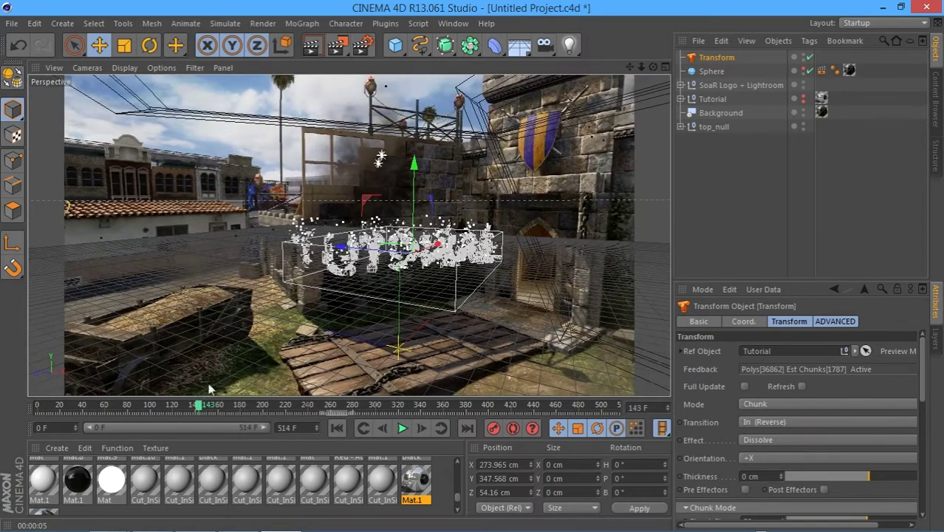
# Step: Render the current frame in the viewport, and switch to After Effects with its disk cache warning dismissed
pyautogui.click(308, 49)
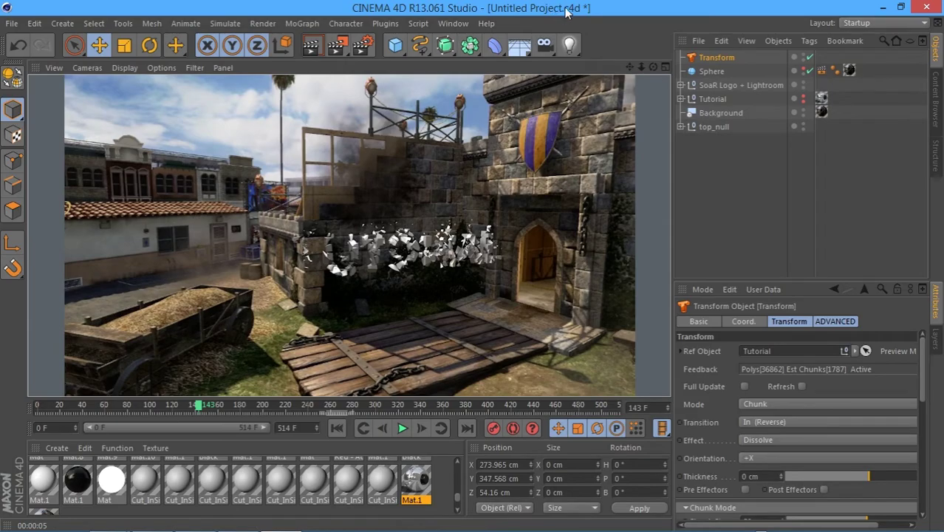
pyautogui.click(885, 7)
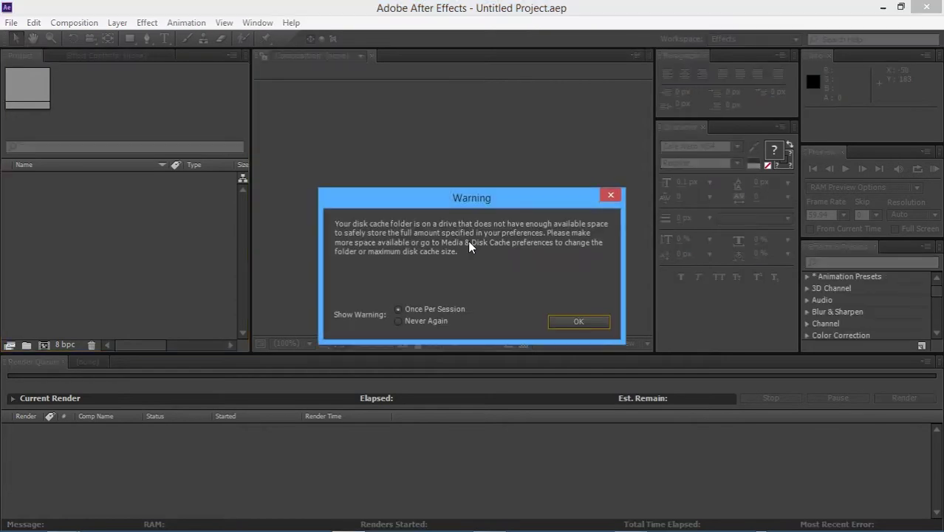
pyautogui.press('Return')
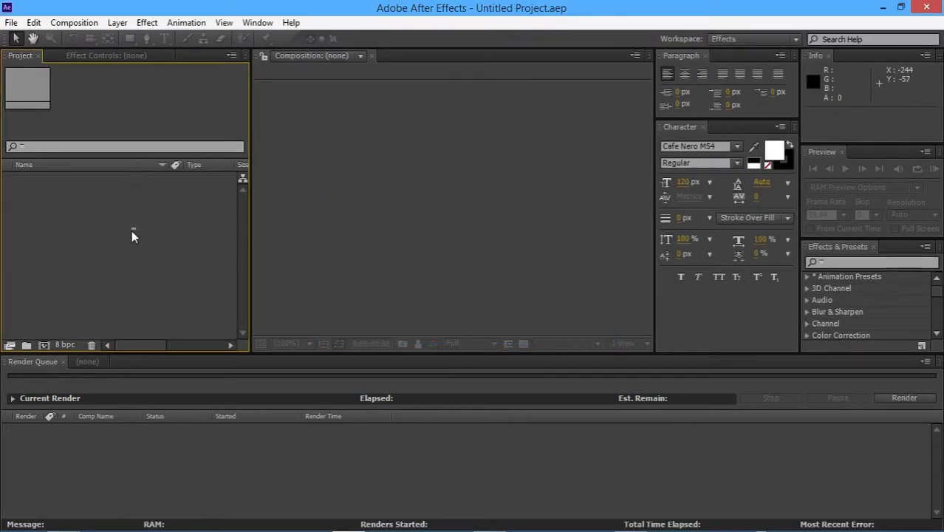
pyautogui.click(77, 363)
pyautogui.click(53, 360)
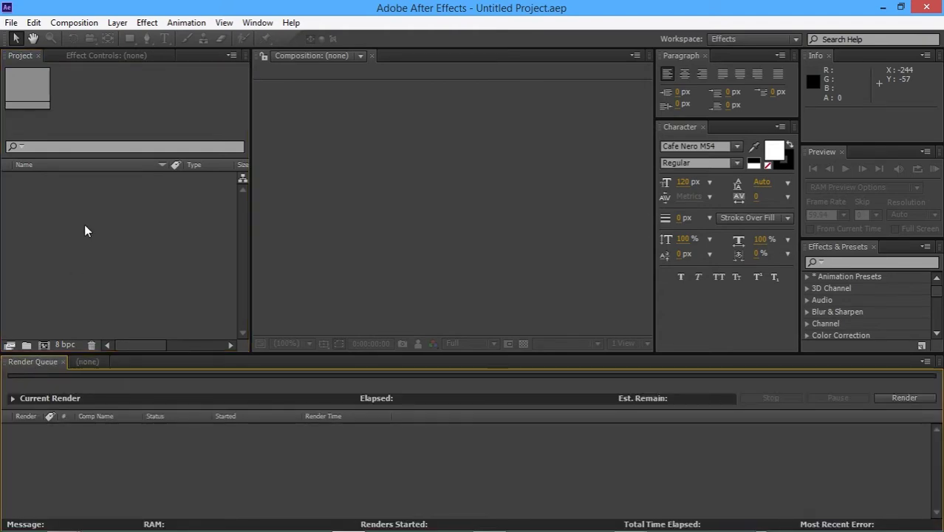
pyautogui.click(11, 23)
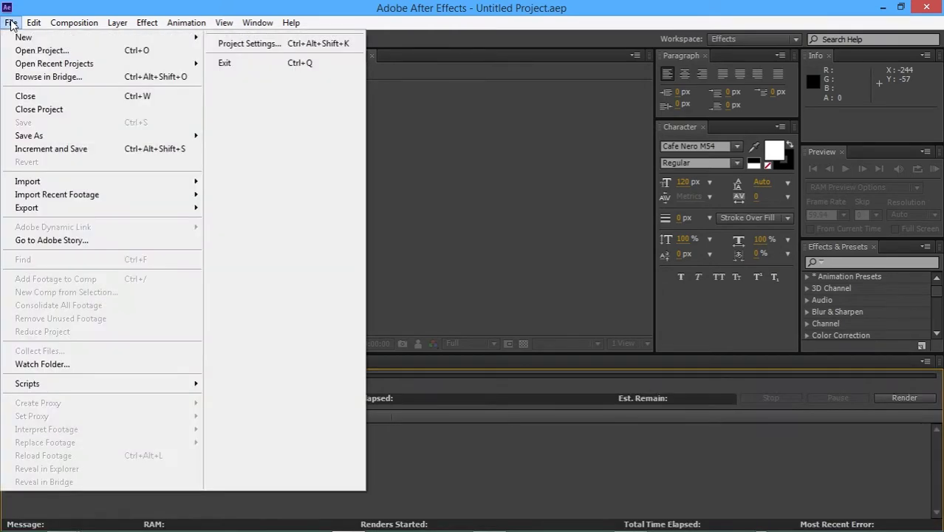
pyautogui.press('Escape')
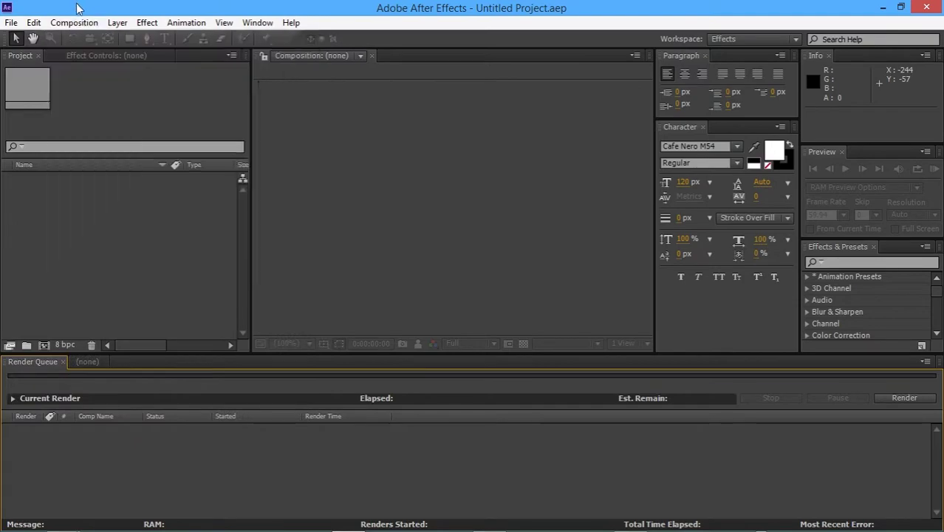
pyautogui.moveTo(62, 517)
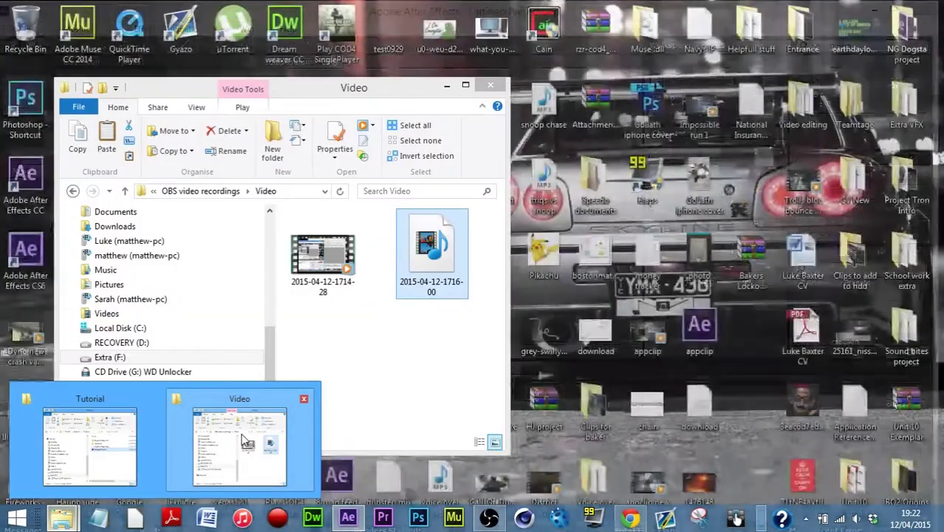
pyautogui.click(244, 440)
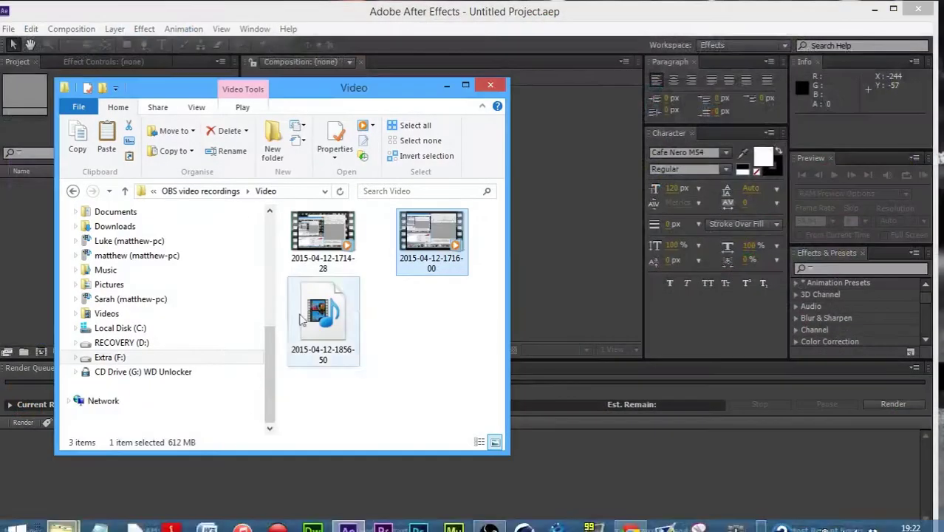
pyautogui.click(73, 190)
pyautogui.click(72, 191)
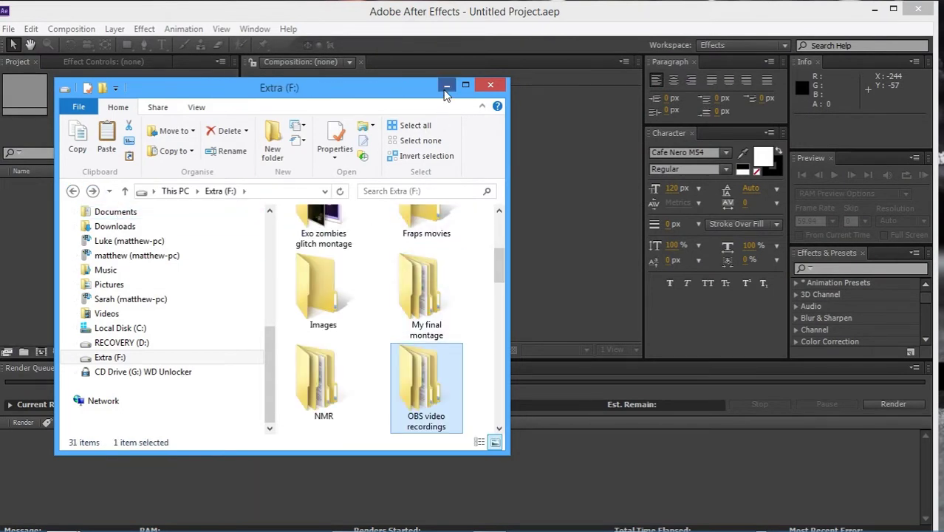
pyautogui.click(490, 85)
# Step: Open the Studio cinematic folder inside the Teamtage folder on the desktop
pyautogui.click(924, 10)
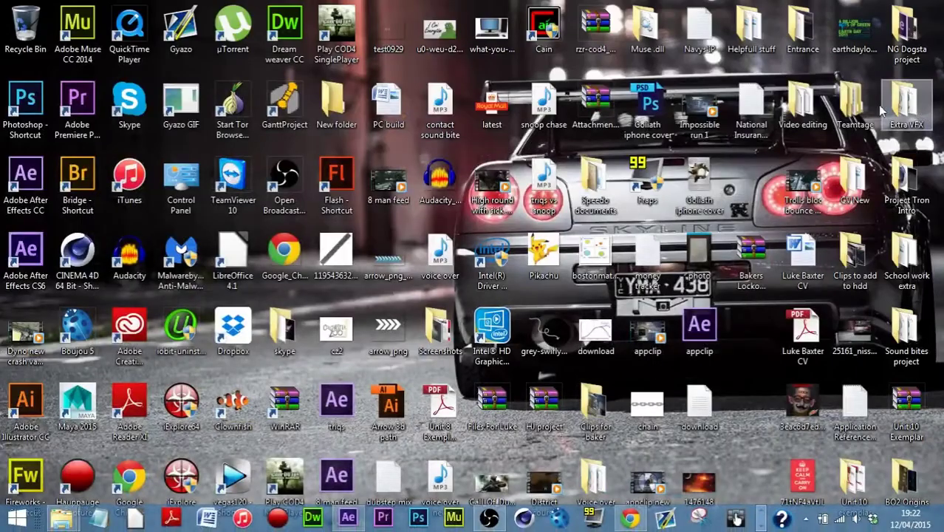
pyautogui.doubleClick(878, 111)
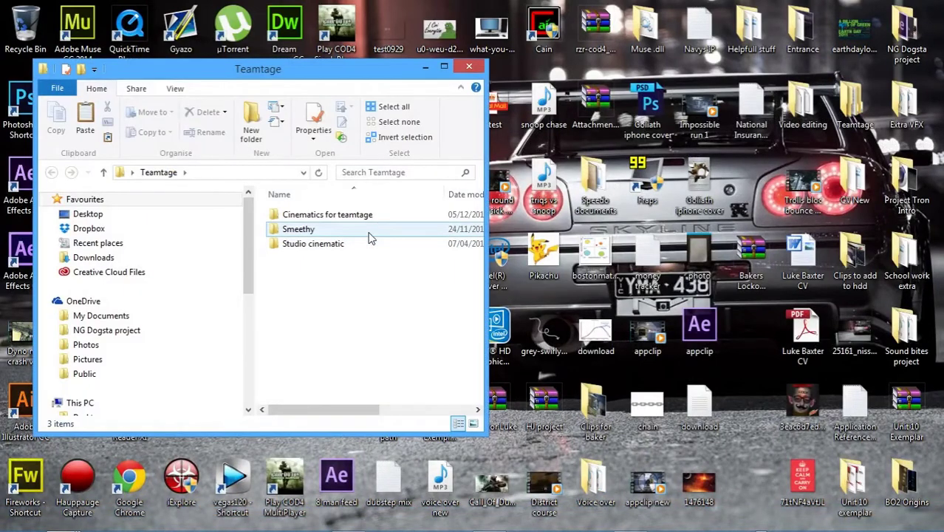
pyautogui.doubleClick(360, 250)
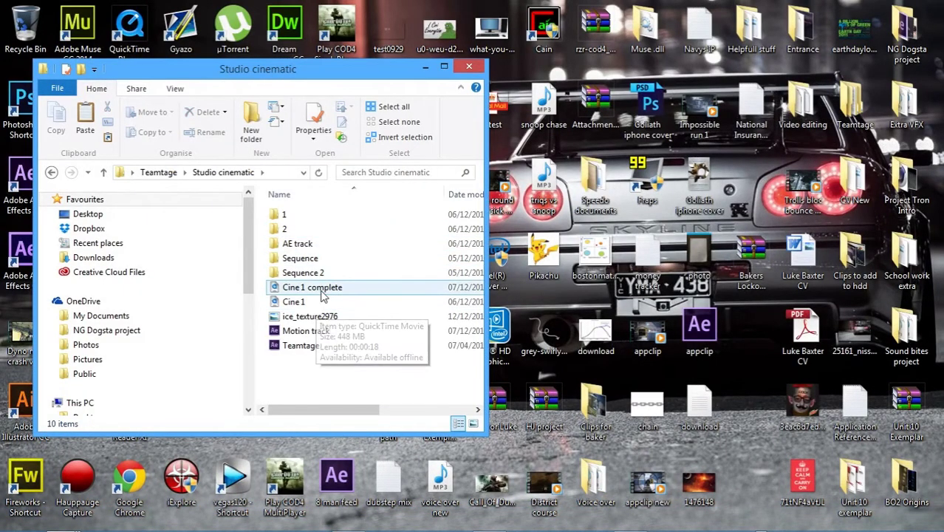
# Step: Import Cine 1 from the Studio cinematic folder into the After Effects project and create a composition from it
pyautogui.moveTo(170, 530)
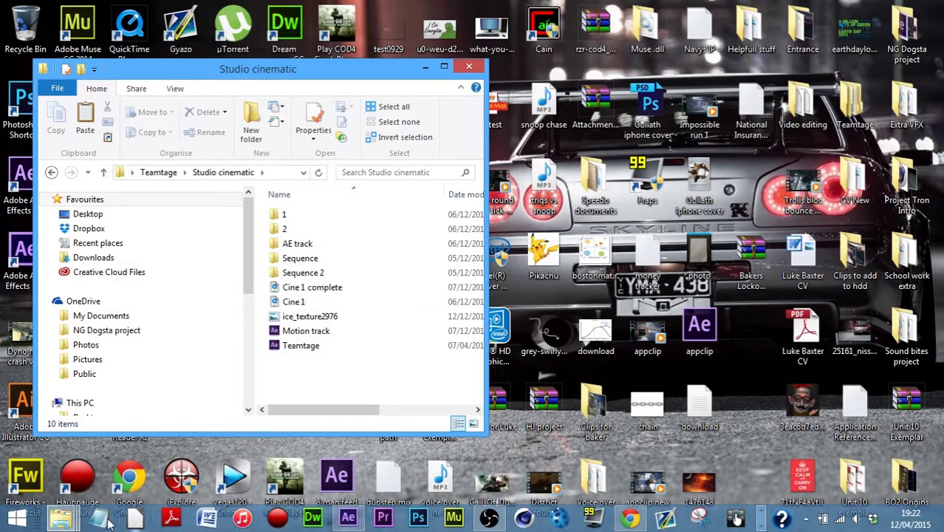
pyautogui.click(350, 519)
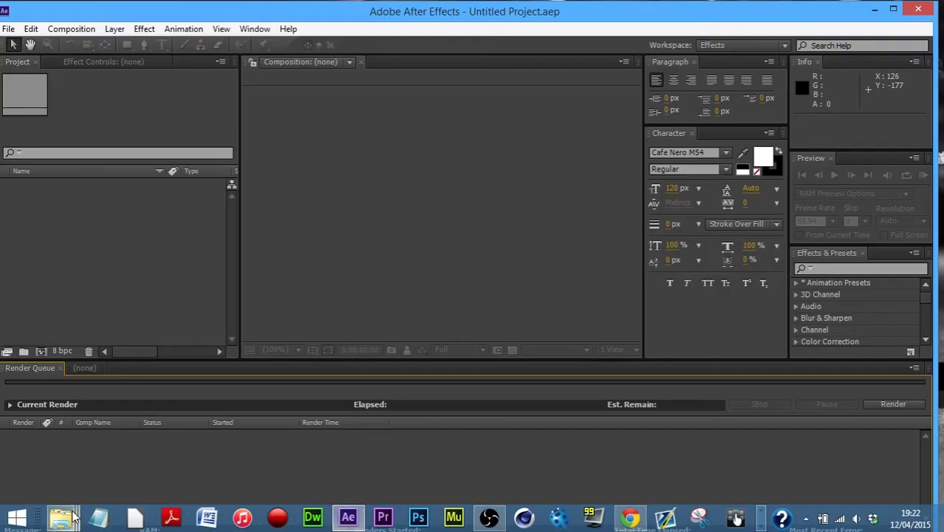
pyautogui.moveTo(61, 519)
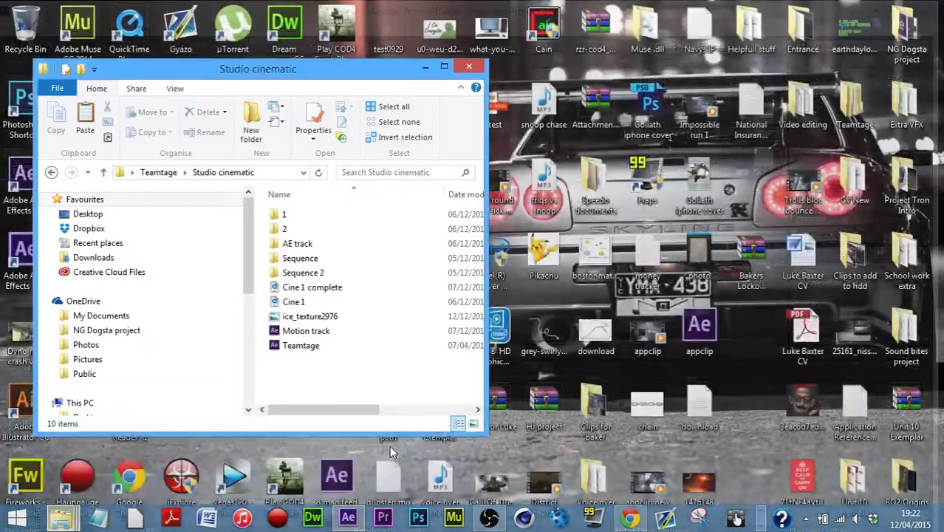
pyautogui.click(392, 453)
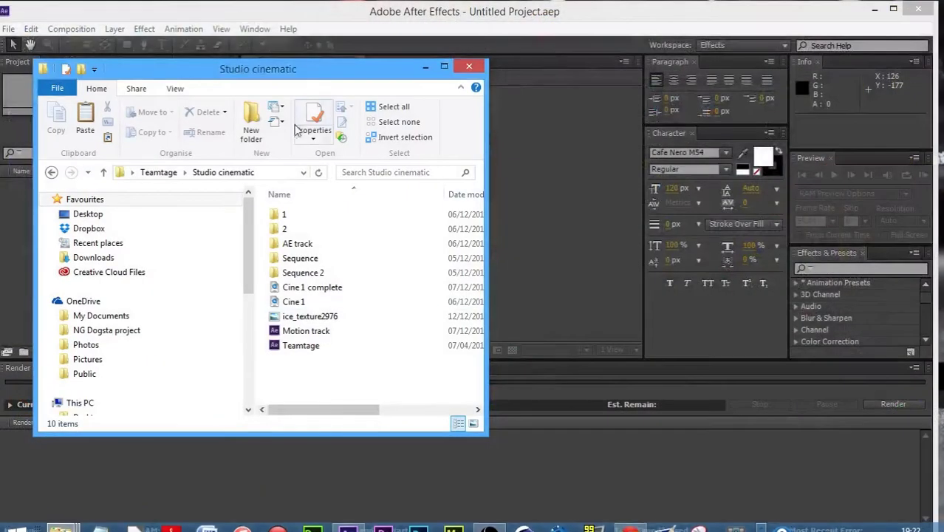
pyautogui.moveTo(309, 69); pyautogui.dragTo(507, 74)
pyautogui.moveTo(490, 306); pyautogui.dragTo(169, 177)
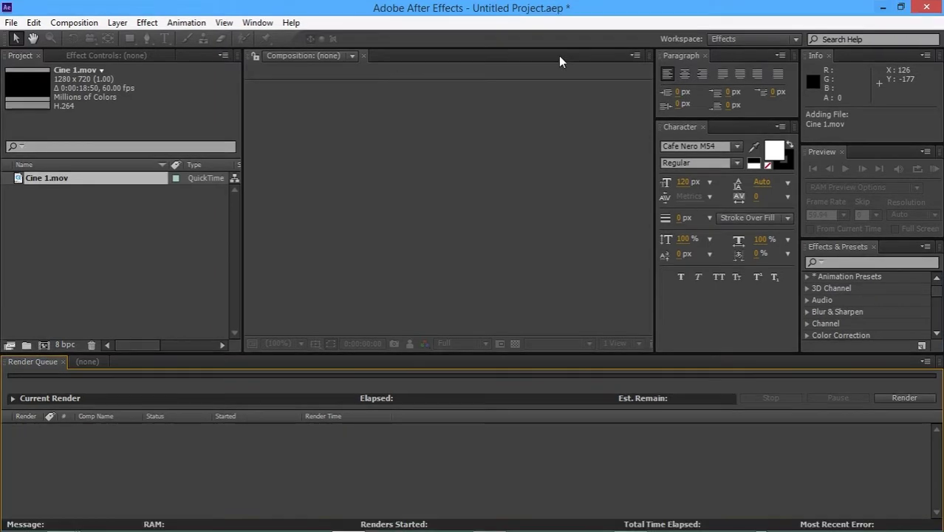
pyautogui.moveTo(76, 180); pyautogui.dragTo(44, 345)
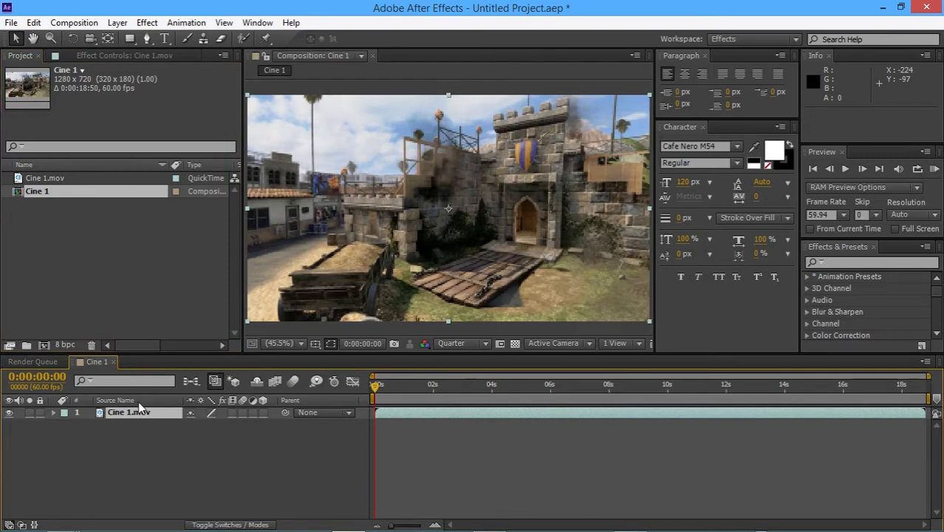
# Step: Check the assembling text at several times in the Cine 1 composition and play a RAM preview of it
pyautogui.click(452, 386)
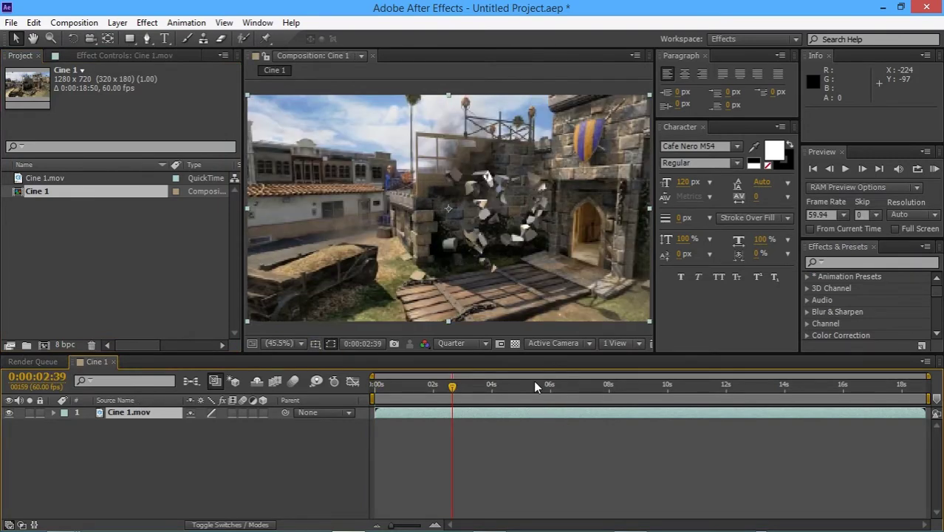
pyautogui.click(520, 385)
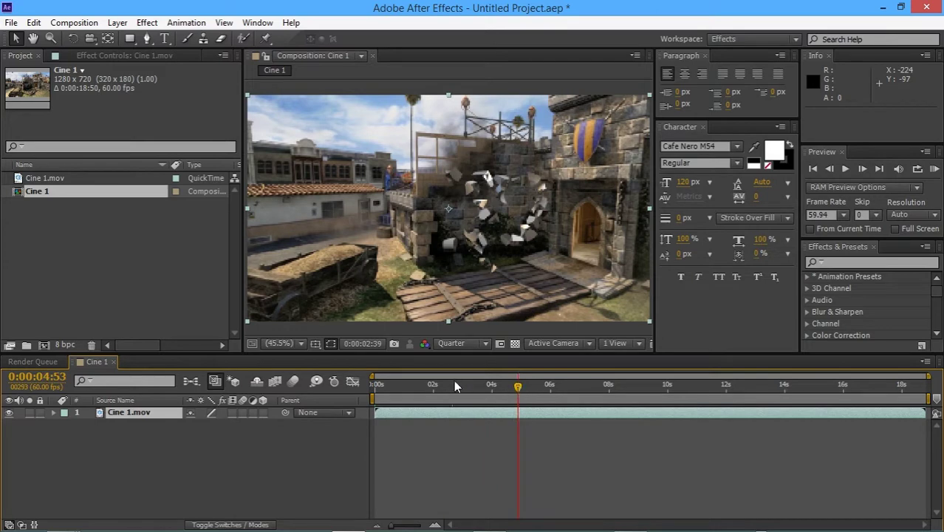
pyautogui.click(507, 392)
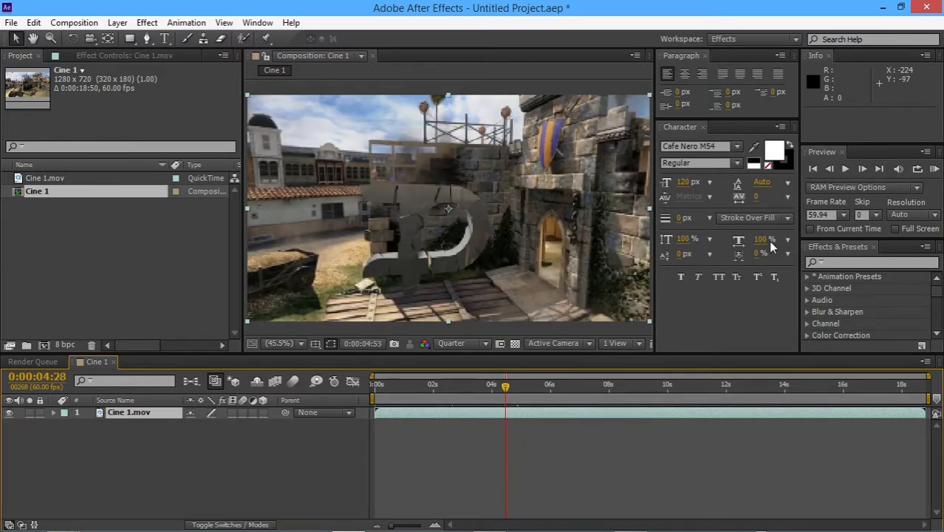
pyautogui.click(934, 169)
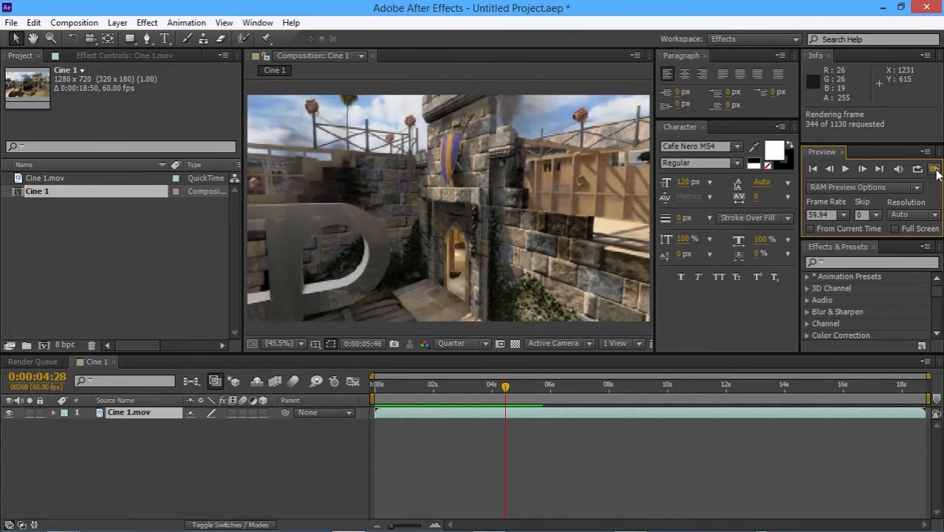
pyautogui.click(937, 171)
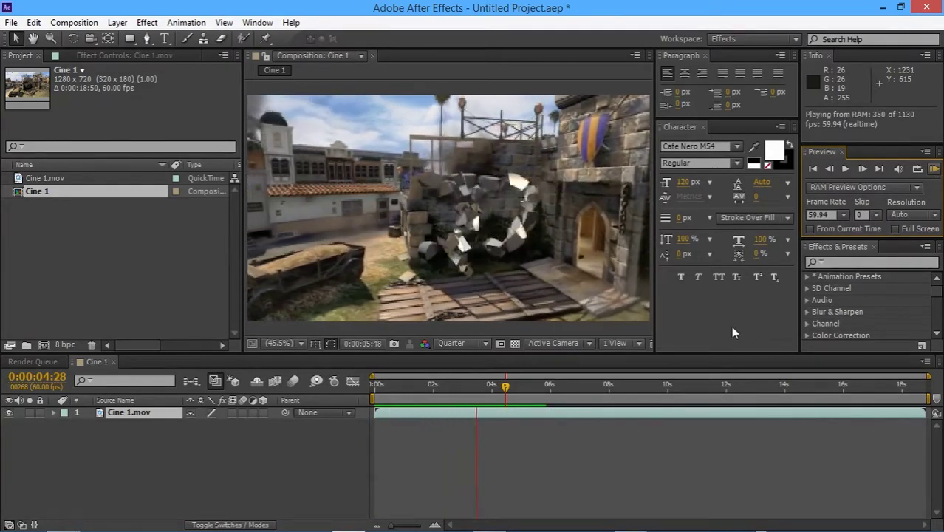
pyautogui.press('space')
# Step: Set the composition's preview resolution to Full and inspect the text chunks at about 3 to 4 seconds
pyautogui.moveTo(506, 386); pyautogui.dragTo(482, 385)
pyautogui.click(464, 343)
pyautogui.click(466, 381)
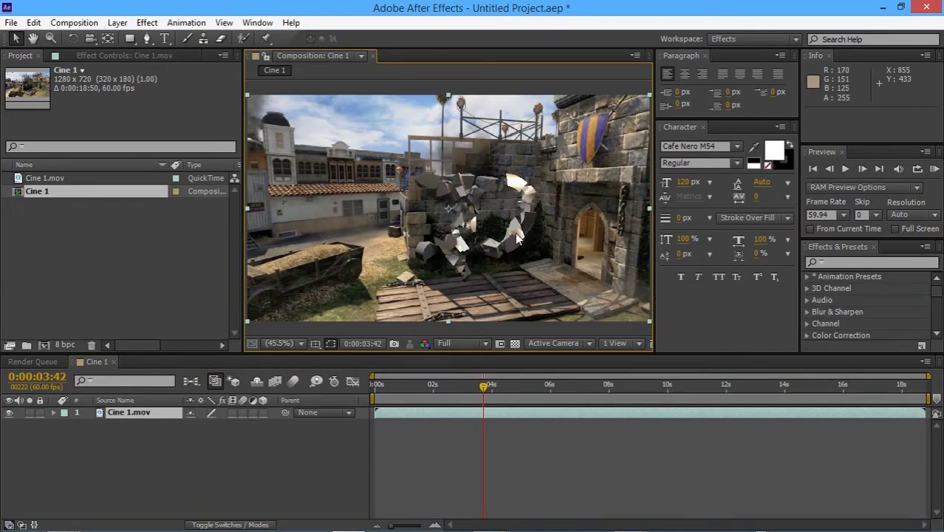
pyautogui.moveTo(484, 387); pyautogui.dragTo(493, 387)
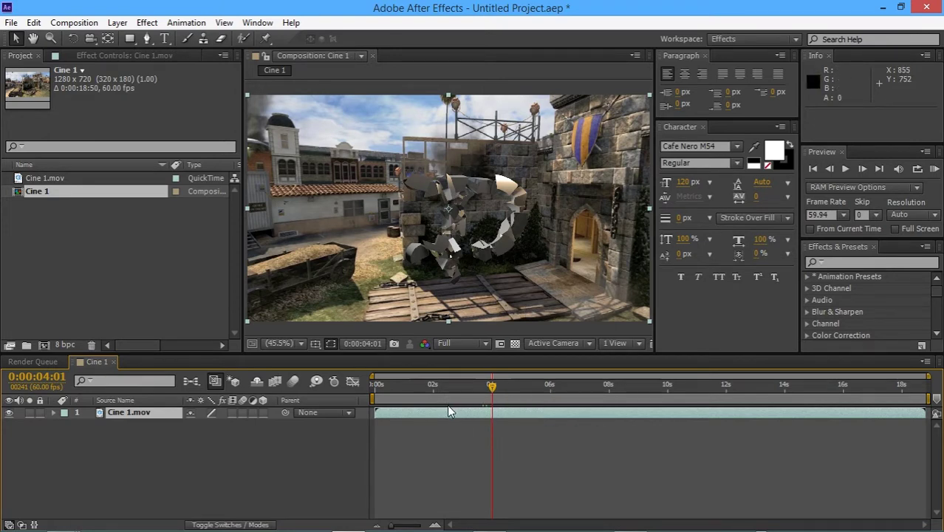
pyautogui.click(464, 386)
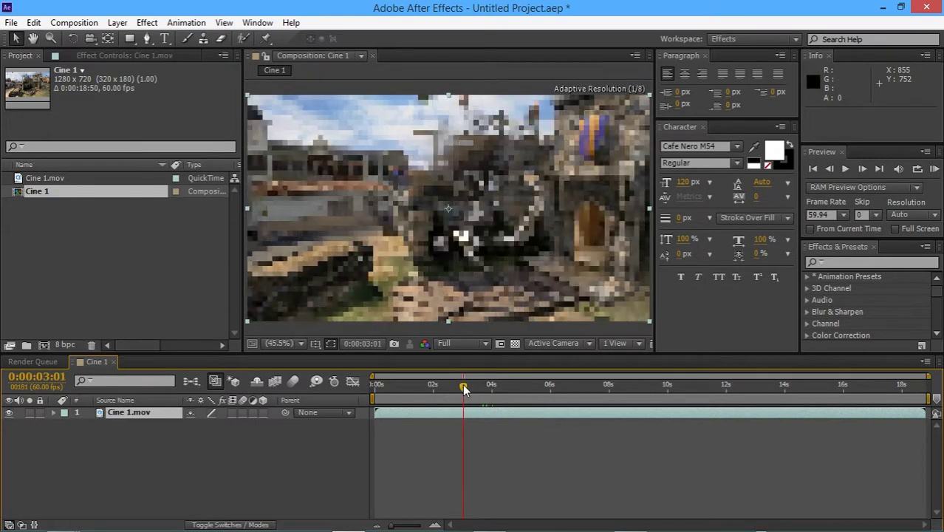
# Step: Scale the Cine 1.mov layer up to 120%, trying 110% first
pyautogui.click(466, 412)
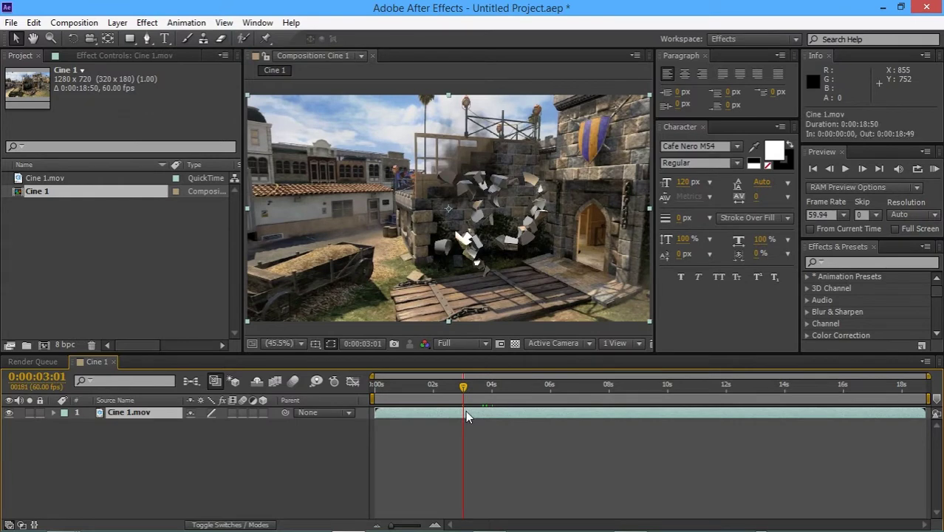
pyautogui.press('s')
pyautogui.click(211, 425)
pyautogui.write('110')
pyautogui.press('Return')
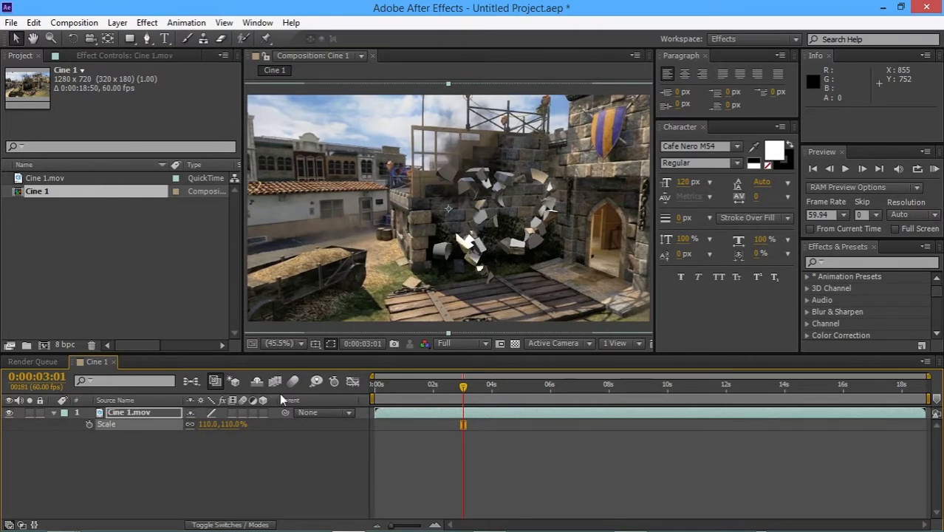
pyautogui.click(210, 424)
pyautogui.write('120')
pyautogui.press('Return')
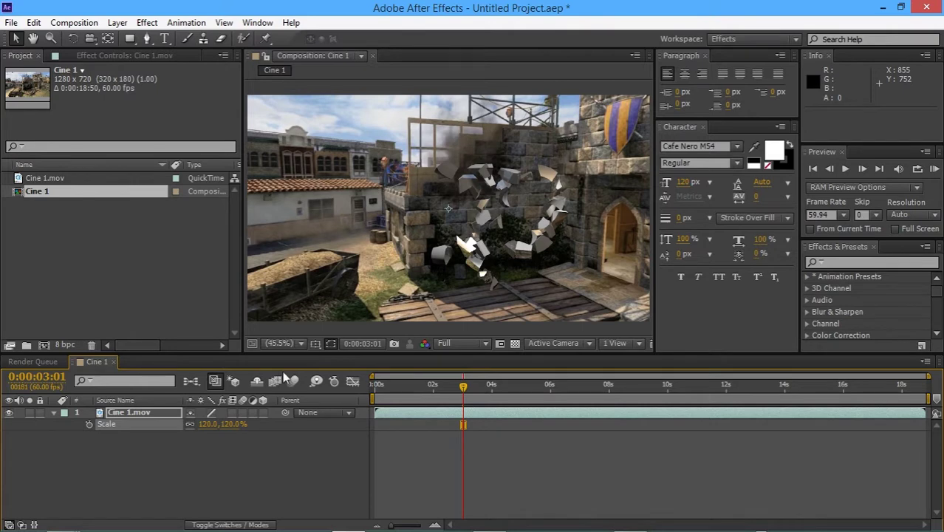
# Step: Add the expression wiggle(1,2) to the Rotation of the Cine 1.mov layer
pyautogui.click(157, 413)
pyautogui.press('r')
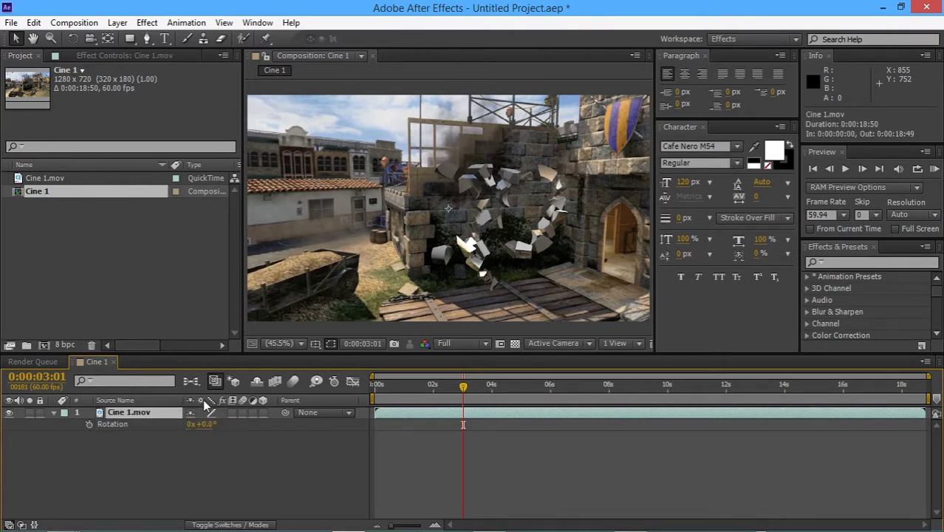
pyautogui.keyDown('alt'); pyautogui.click(89, 424); pyautogui.keyUp('alt')
pyautogui.write('wiggle(1,2')
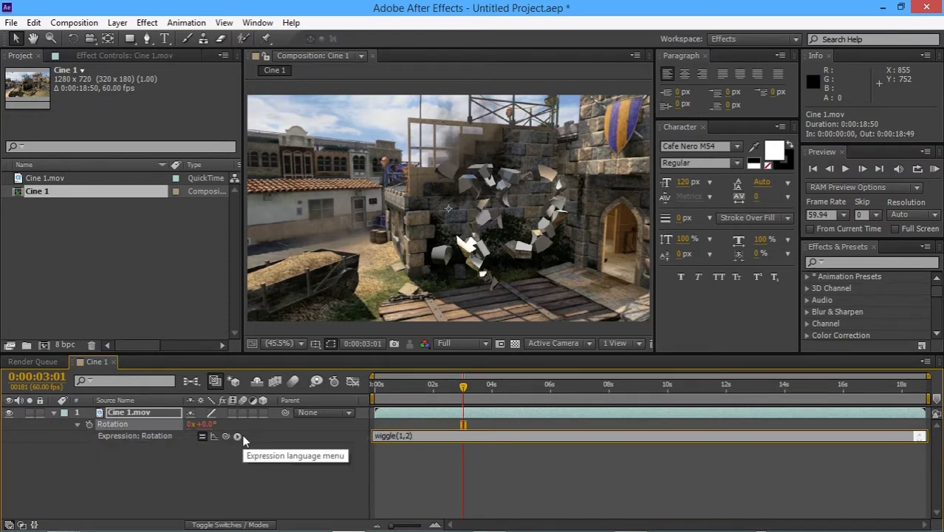
pyautogui.click(473, 485)
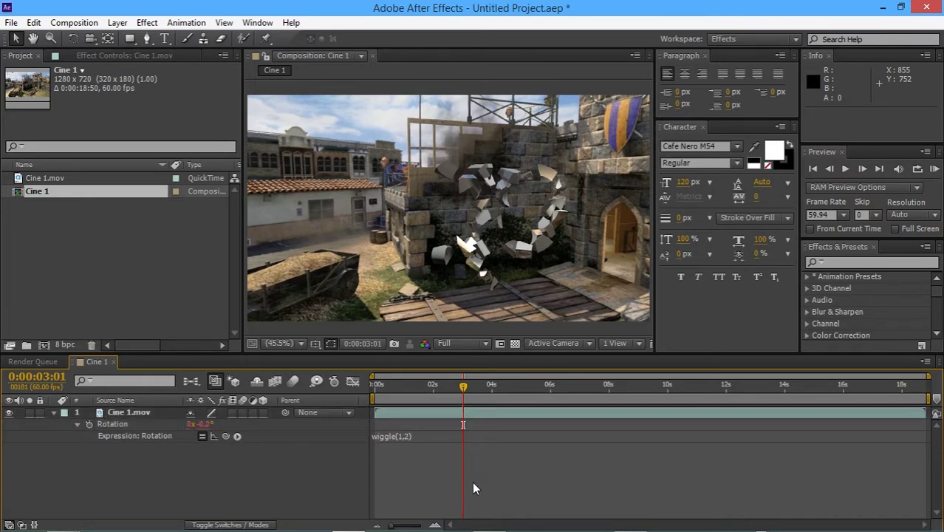
# Step: Add the expression wiggle(1,10) to the Position of the Cine 1.mov layer
pyautogui.click(408, 412)
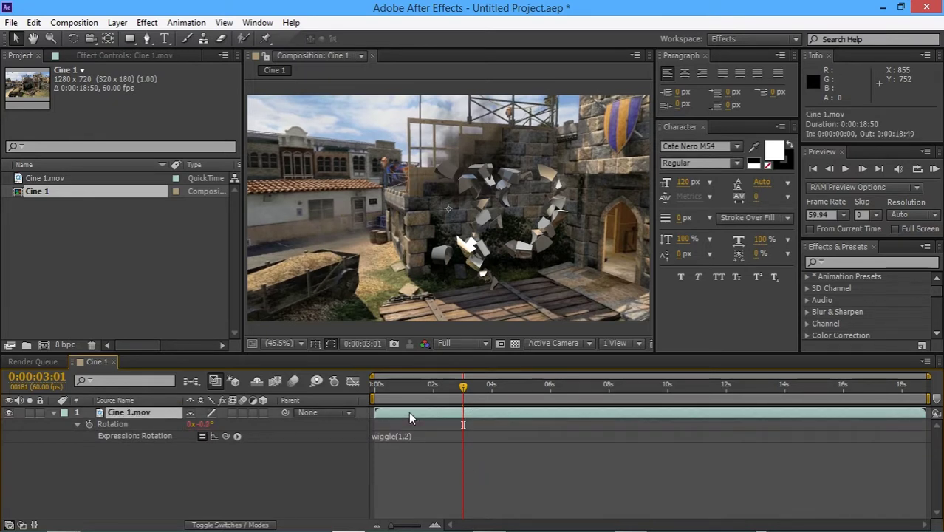
pyautogui.press('p')
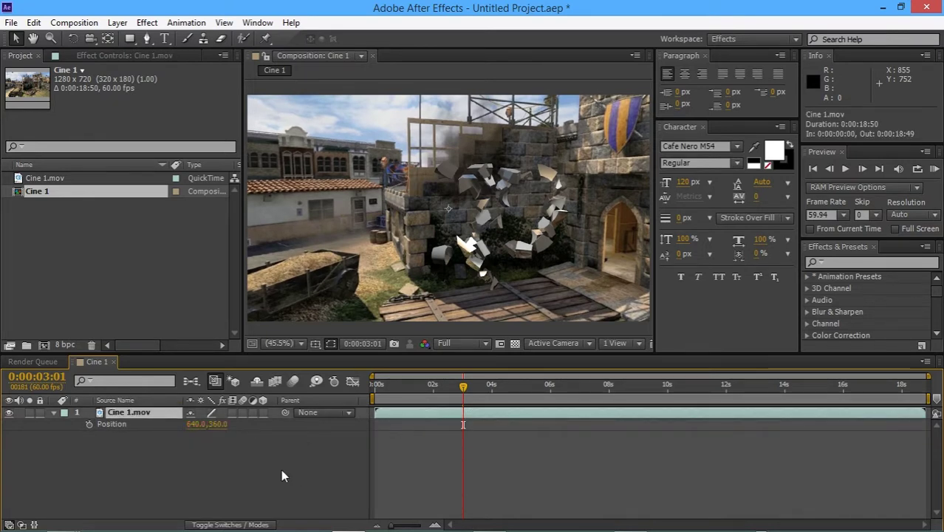
pyautogui.keyDown('alt'); pyautogui.click(88, 422); pyautogui.keyUp('alt')
pyautogui.write('wiggle')
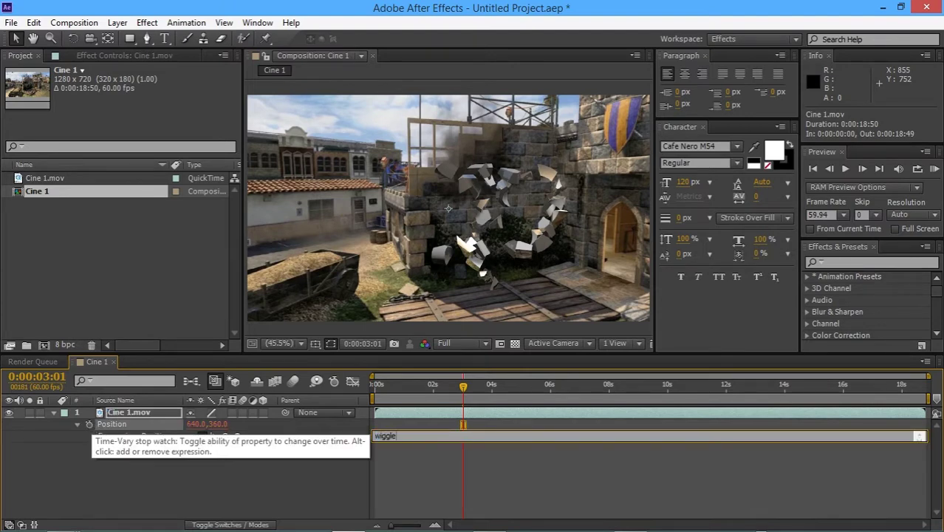
pyautogui.write('(1,10')
pyautogui.click(491, 454)
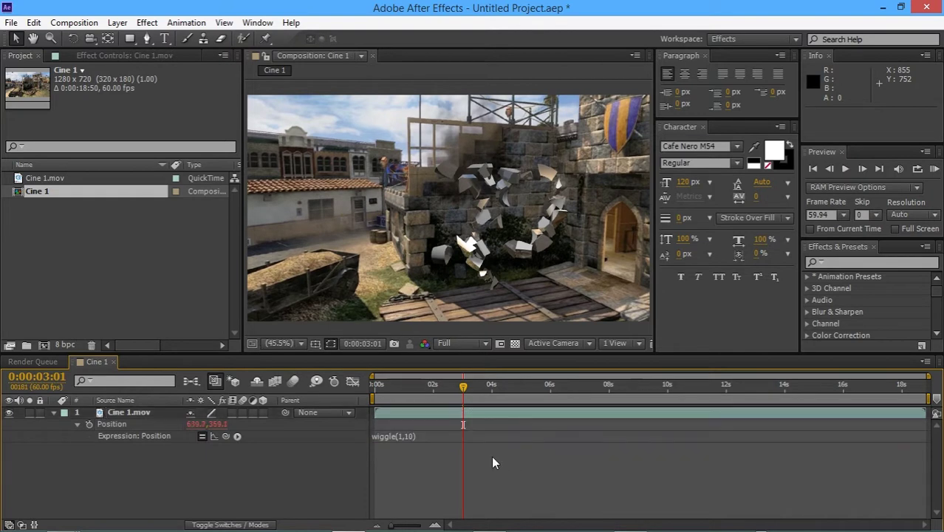
# Step: Set the composition's preview resolution to Half and preview the camera shake between about 2 and 6 seconds
pyautogui.moveTo(463, 387); pyautogui.dragTo(549, 403)
pyautogui.click(462, 343)
pyautogui.click(463, 397)
pyautogui.press('space')
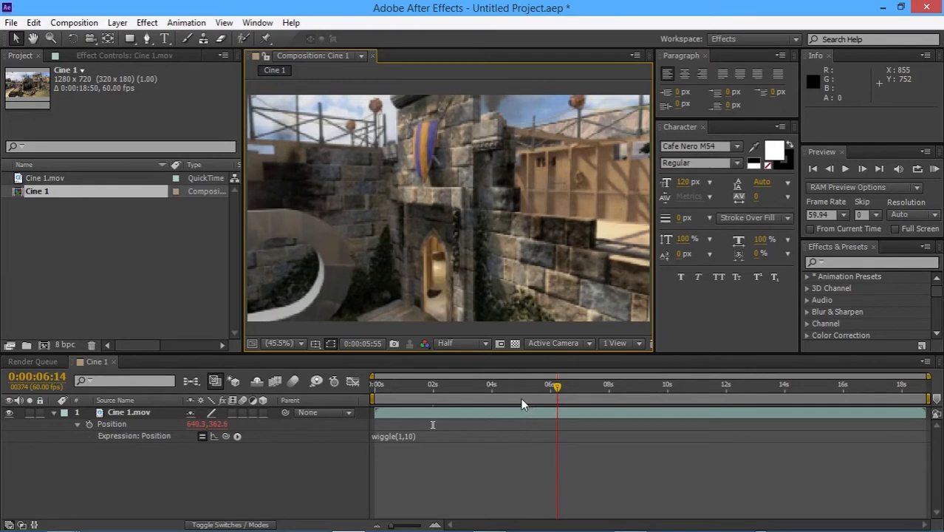
pyautogui.moveTo(447, 385)
pyautogui.mouseDown()
pyautogui.moveTo(436, 388)
pyautogui.moveTo(506, 400)
pyautogui.moveTo(435, 392)
pyautogui.mouseUp()
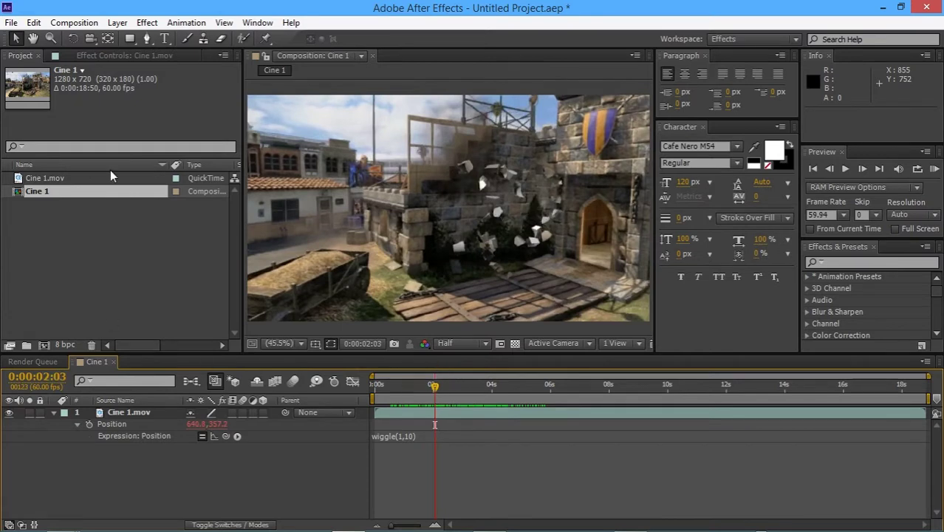
# Step: Create a 1280 x 720 px black solid and flatten it into a letterbox bar along the frame's top edge
pyautogui.click(117, 23)
pyautogui.moveTo(135, 25)
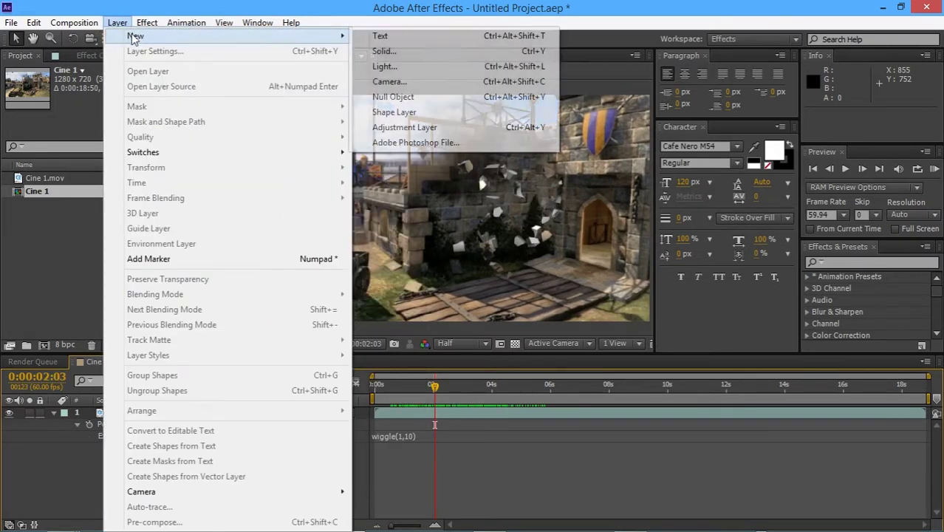
pyautogui.click(377, 51)
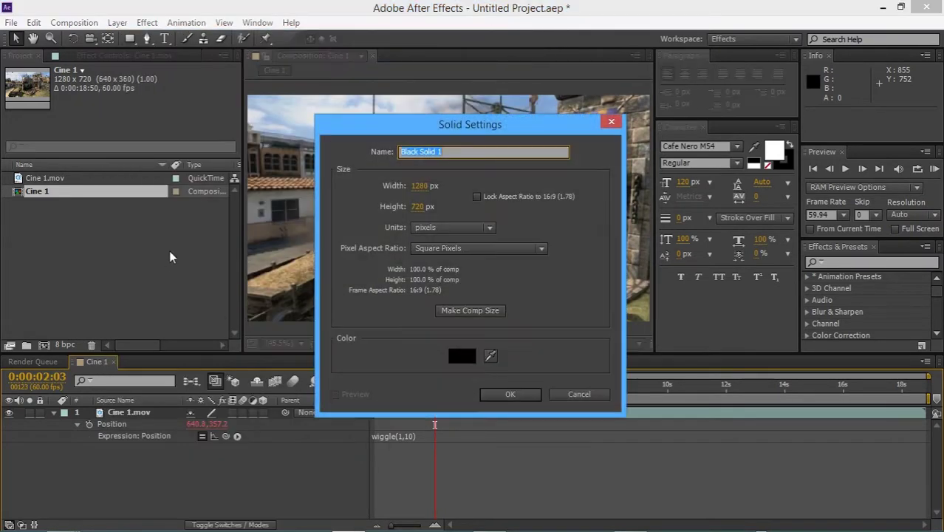
pyautogui.click(509, 395)
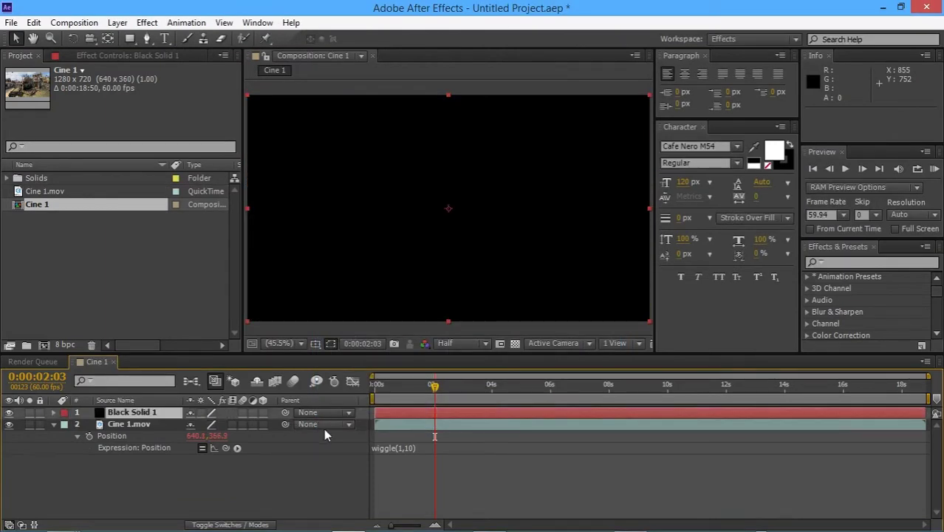
pyautogui.moveTo(450, 322); pyautogui.dragTo(481, 115)
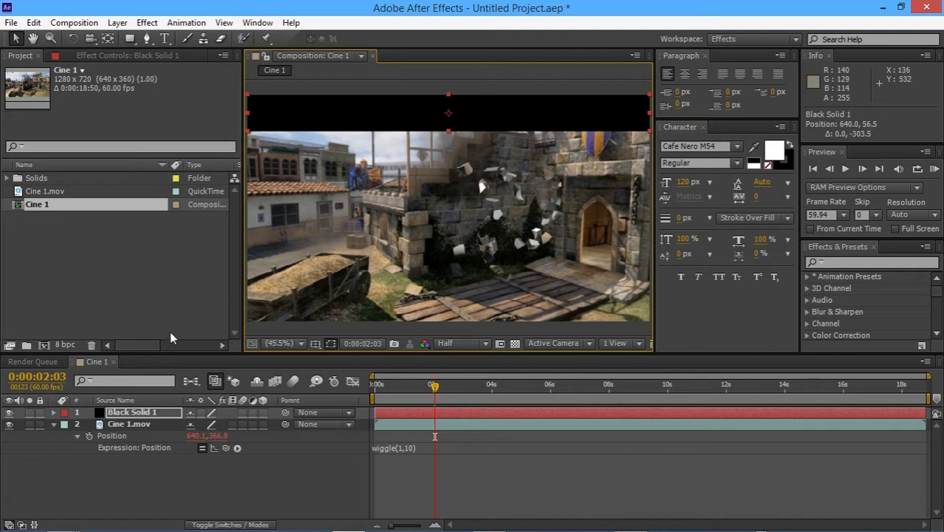
# Step: Duplicate the black bar, place the copy along the frame's bottom edge, and check the framing at about 4 seconds
pyautogui.click(157, 414)
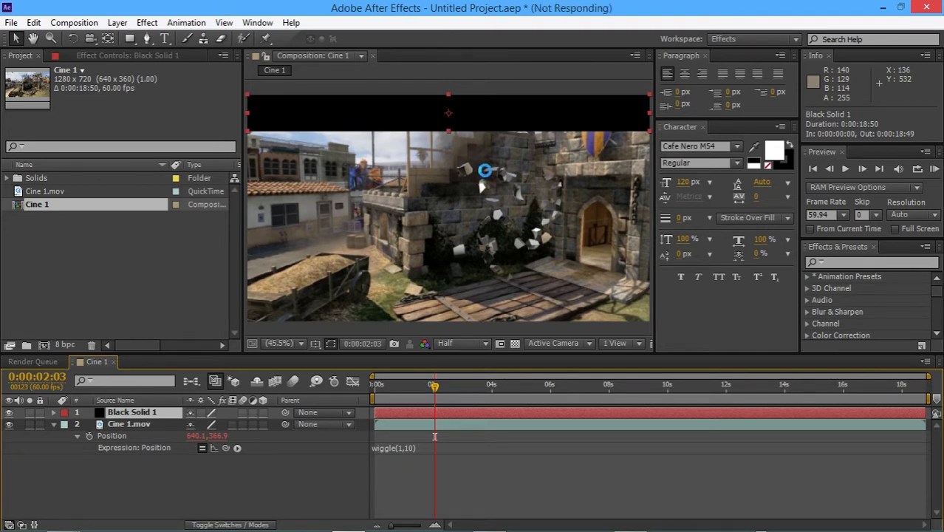
pyautogui.moveTo(498, 111); pyautogui.dragTo(519, 310)
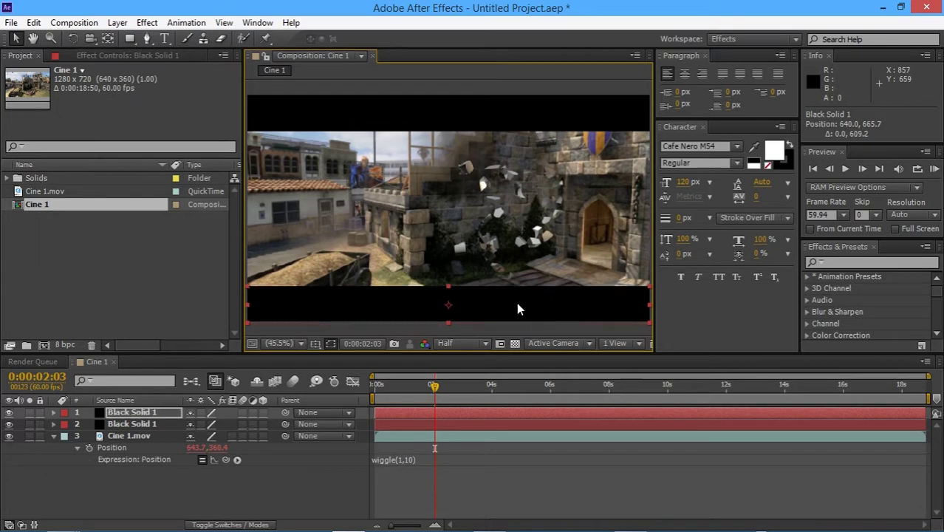
pyautogui.moveTo(437, 390); pyautogui.dragTo(502, 378)
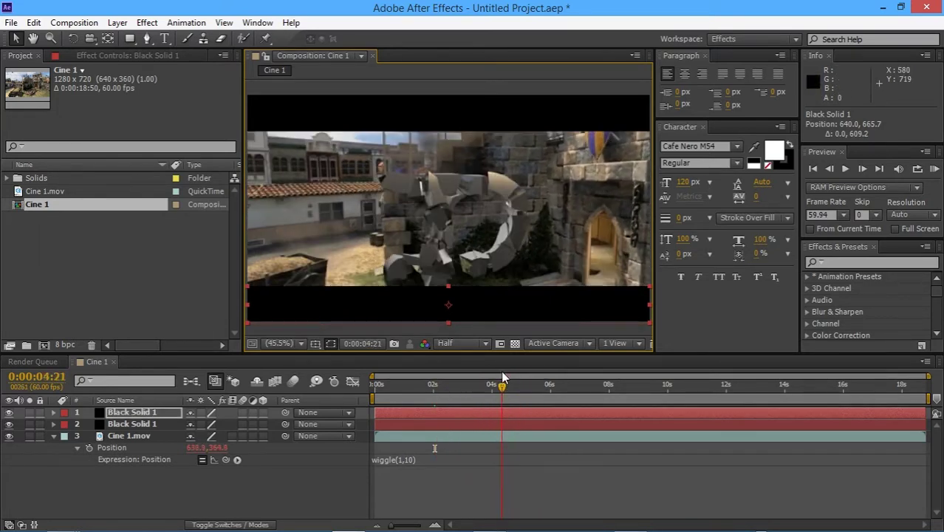
# Step: Scale the Cine 1.mov layer to 110%
pyautogui.click(178, 425)
pyautogui.click(176, 435)
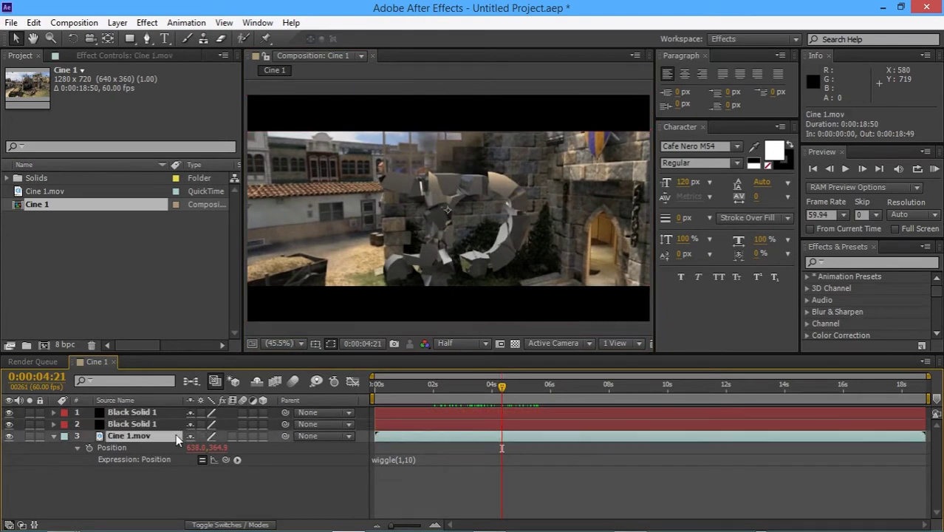
pyautogui.press('s')
pyautogui.click(209, 448)
pyautogui.write('11')
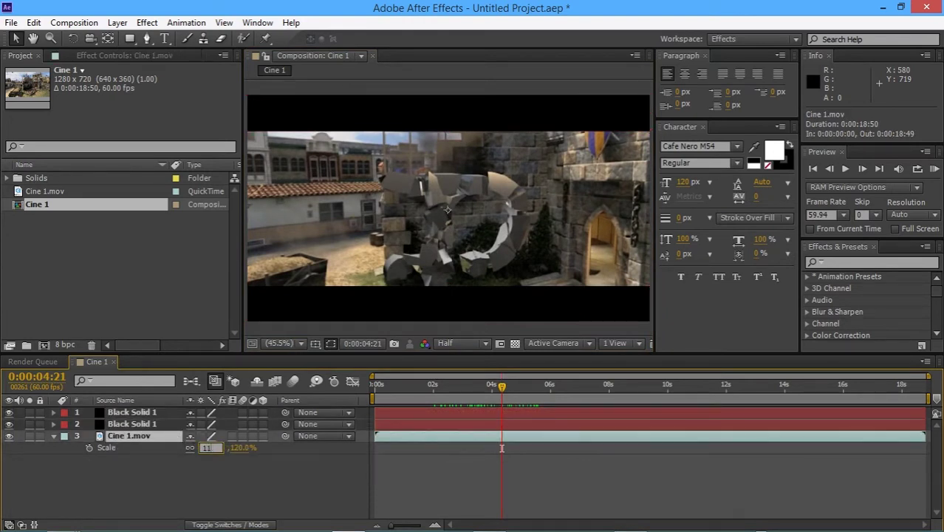
pyautogui.write('0.0,110.0')
pyautogui.press('Return')
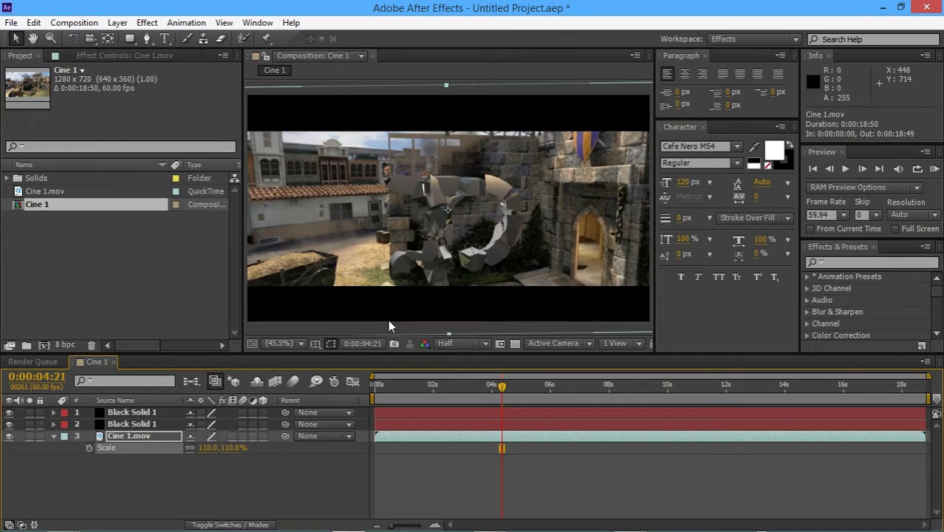
# Step: Raise the Cine 1.mov layer to a vertical position of about 300 px and check the framing between 4 and 7 seconds
pyautogui.press('p')
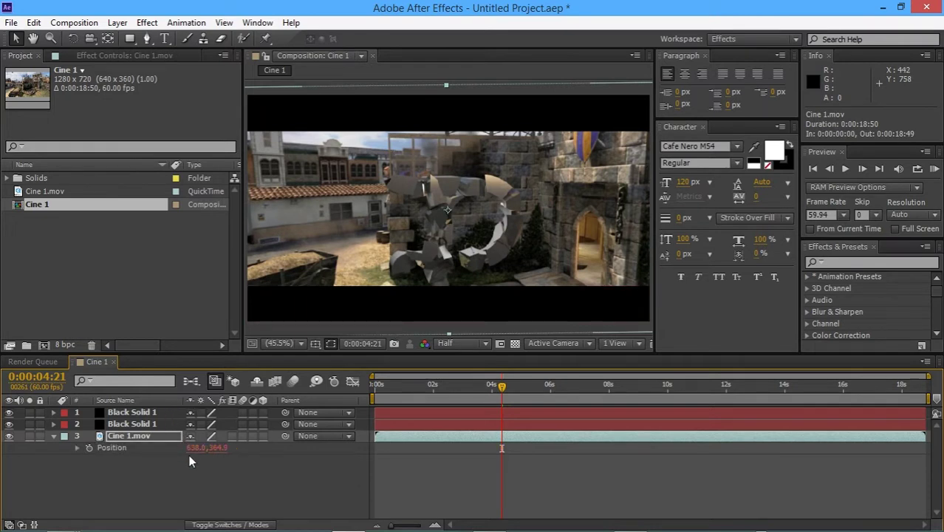
pyautogui.moveTo(220, 455); pyautogui.dragTo(285, 438)
pyautogui.moveTo(503, 386); pyautogui.dragTo(584, 399)
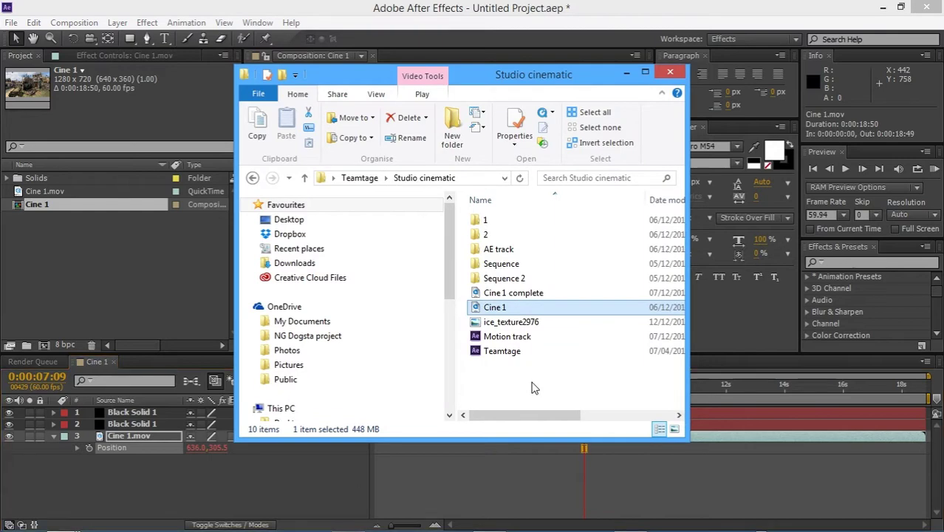
pyautogui.click(653, 481)
pyautogui.moveTo(584, 386); pyautogui.dragTo(521, 403)
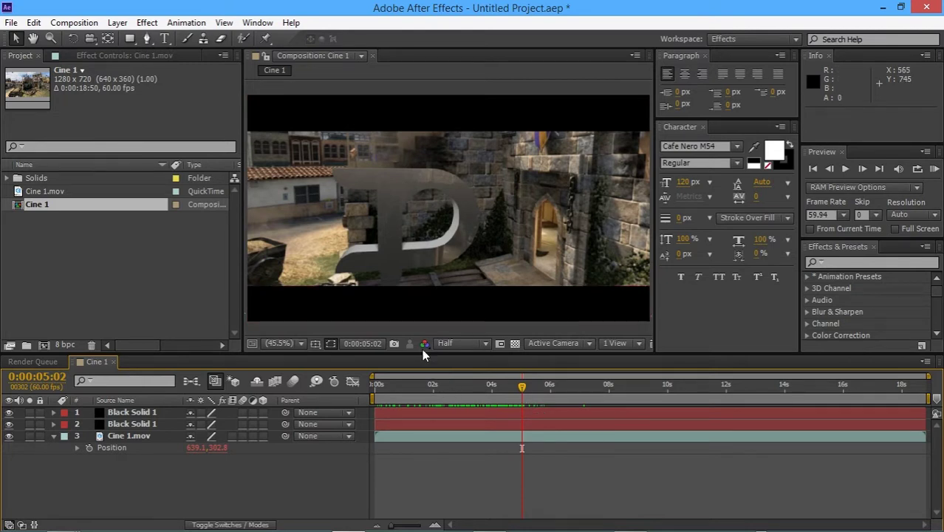
# Step: Move the lower and upper letterbox bars outward by about 30 px each and check the widened picture around 5 seconds
pyautogui.click(402, 298)
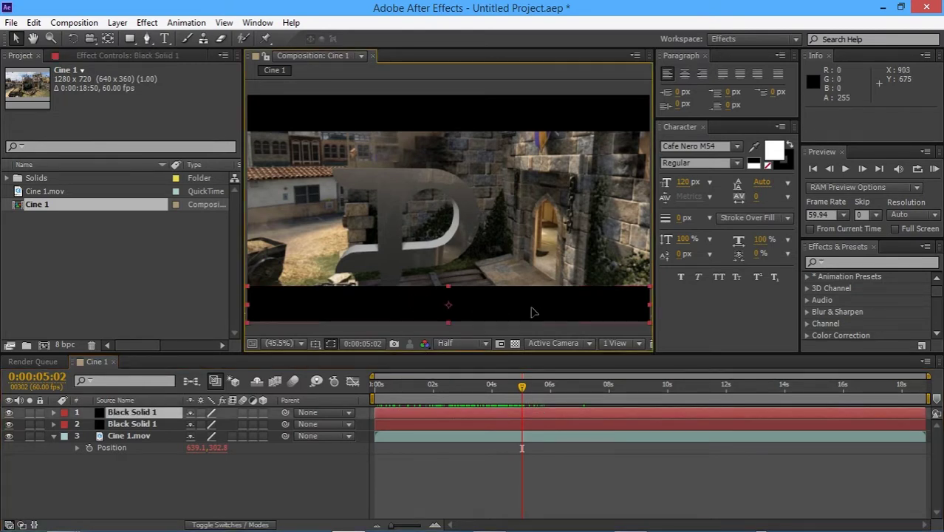
pyautogui.moveTo(533, 312); pyautogui.dragTo(533, 323)
pyautogui.moveTo(495, 119); pyautogui.dragTo(490, 109)
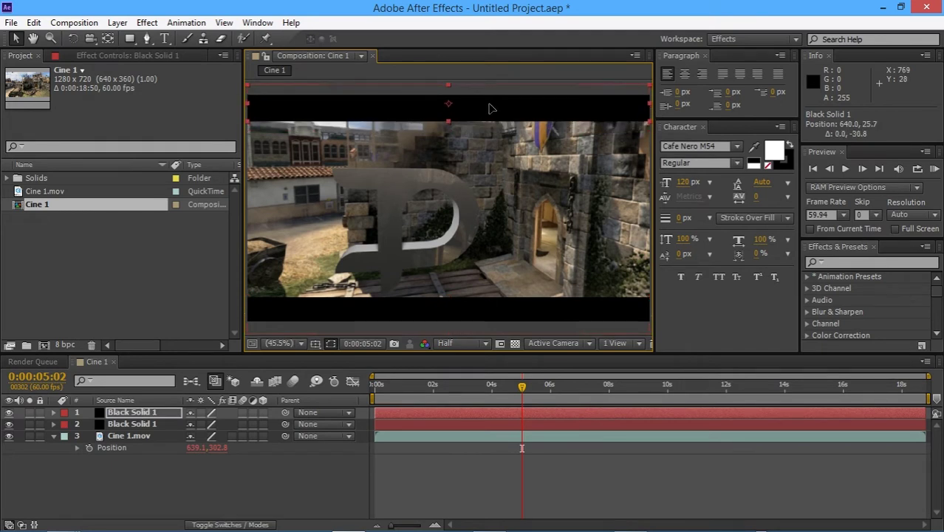
pyautogui.click(570, 462)
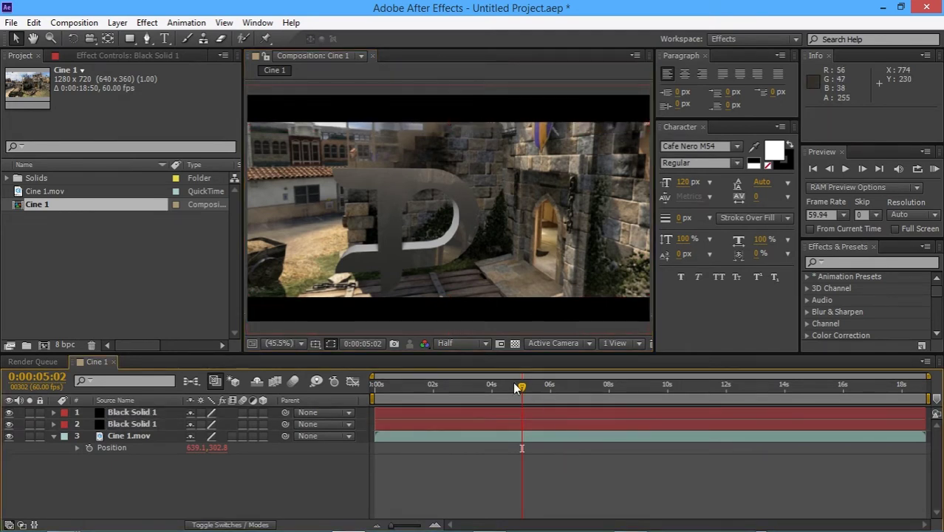
pyautogui.moveTo(521, 384)
pyautogui.mouseDown()
pyautogui.moveTo(507, 384)
pyautogui.moveTo(522, 380)
pyautogui.mouseUp()
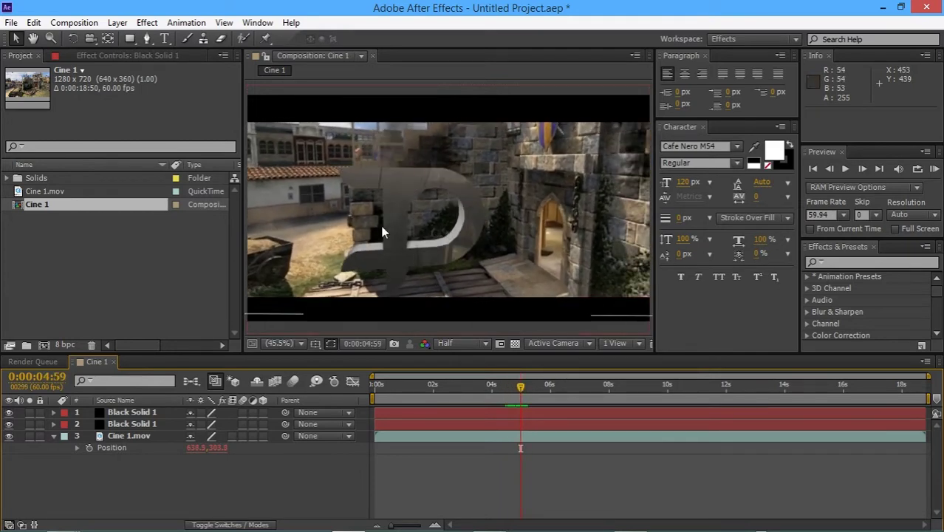
# Step: Create a new adjustment layer above the letterbox bars in the Cine 1 composition
pyautogui.click(118, 22)
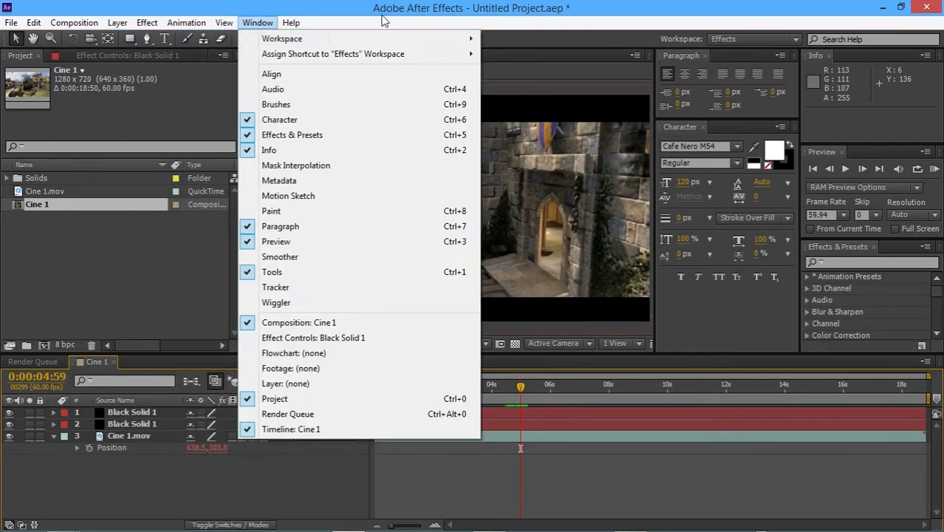
pyautogui.click(228, 22)
pyautogui.click(117, 22)
pyautogui.moveTo(137, 36)
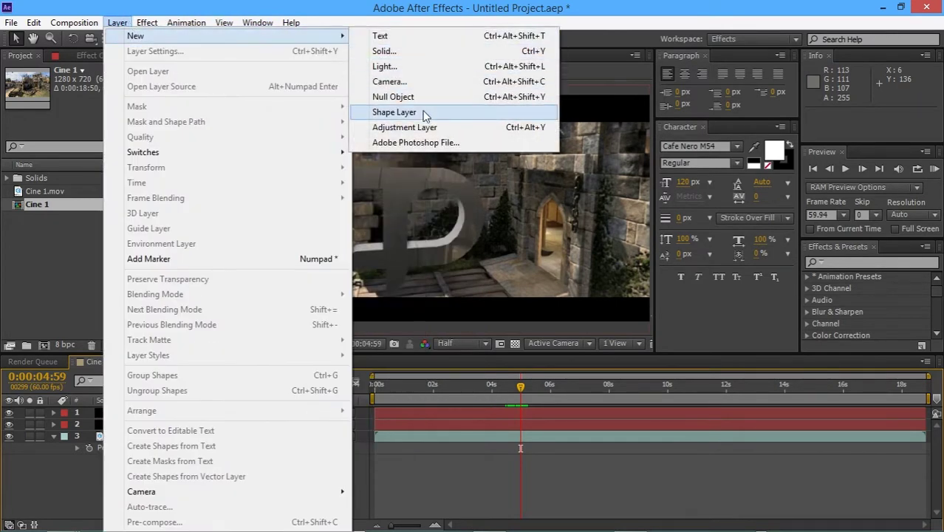
pyautogui.click(405, 127)
# Step: Apply the Video Copilot Twitch effect to the adjustment layer and rename the layer Twitch
pyautogui.click(857, 262)
pyautogui.write('twitch')
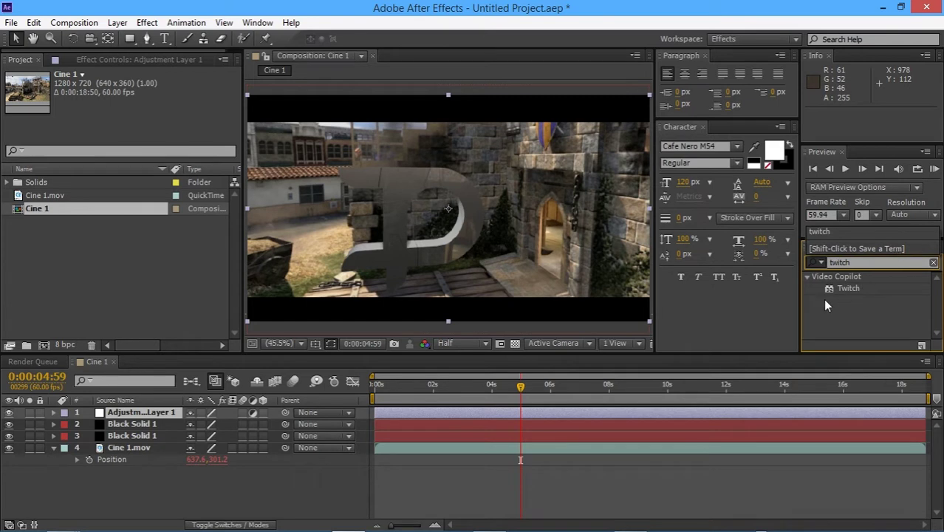
pyautogui.moveTo(849, 289); pyautogui.dragTo(681, 416)
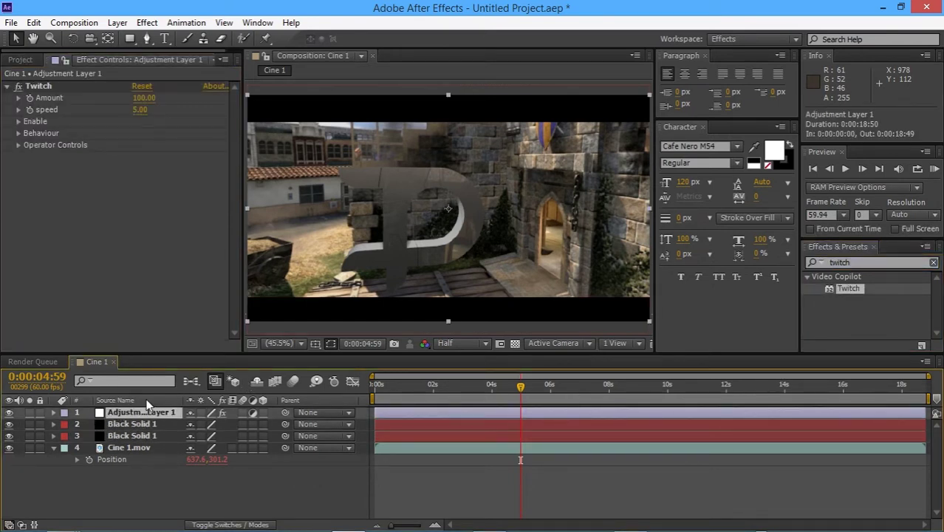
pyautogui.press('Return')
pyautogui.write('Twitch')
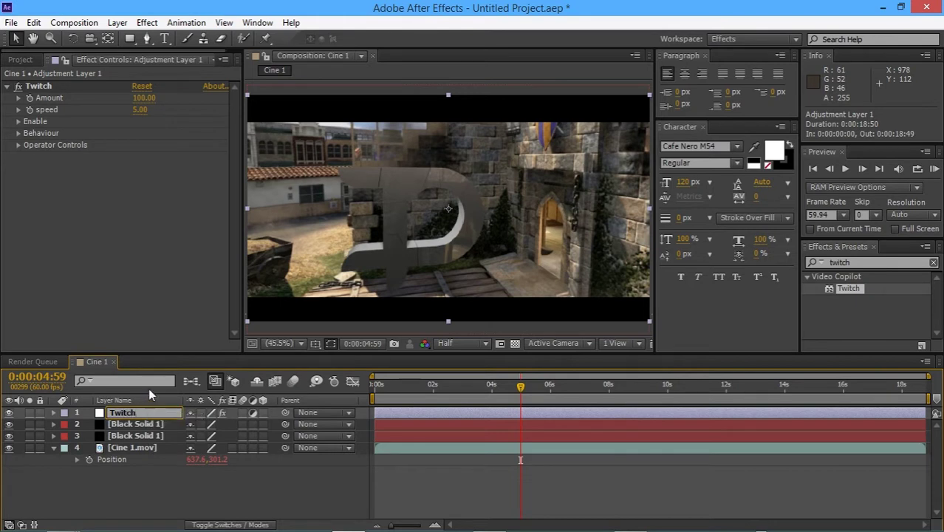
pyautogui.click(164, 288)
# Step: Set the Twitch effect's Amount to 9 and its speed to 8
pyautogui.click(145, 94)
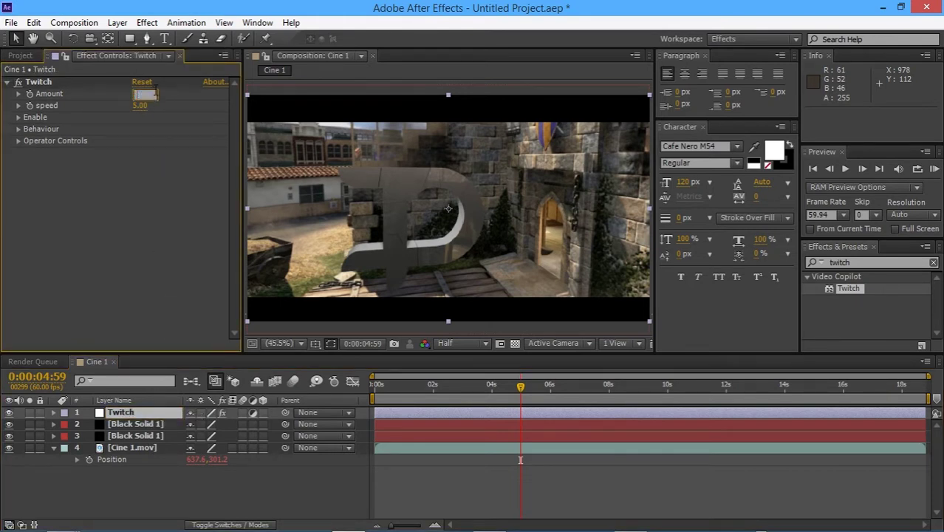
pyautogui.write('9')
pyautogui.press('Return')
pyautogui.click(141, 105)
pyautogui.write('8')
pyautogui.press('Return')
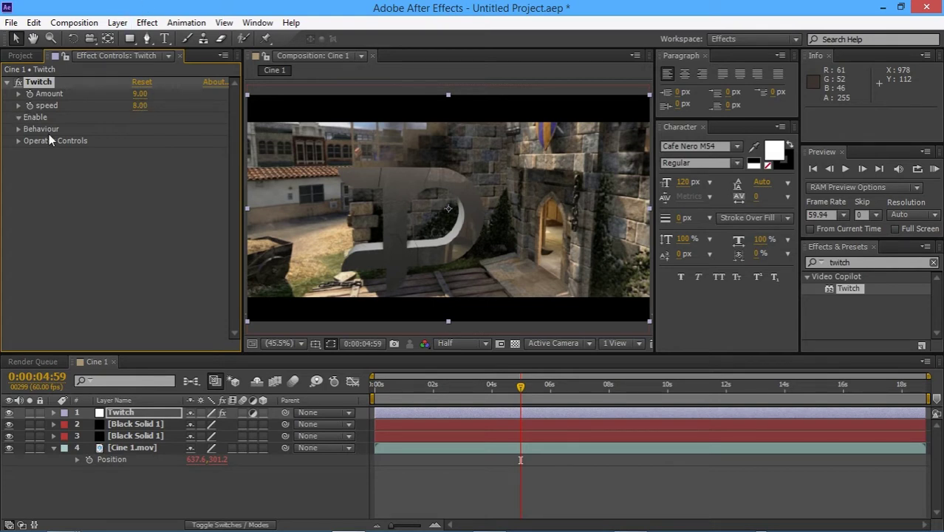
# Step: Enable Slide in the Twitch effect with a Slide Amount of 5 and a Slide Direction of 180°
pyautogui.click(135, 177)
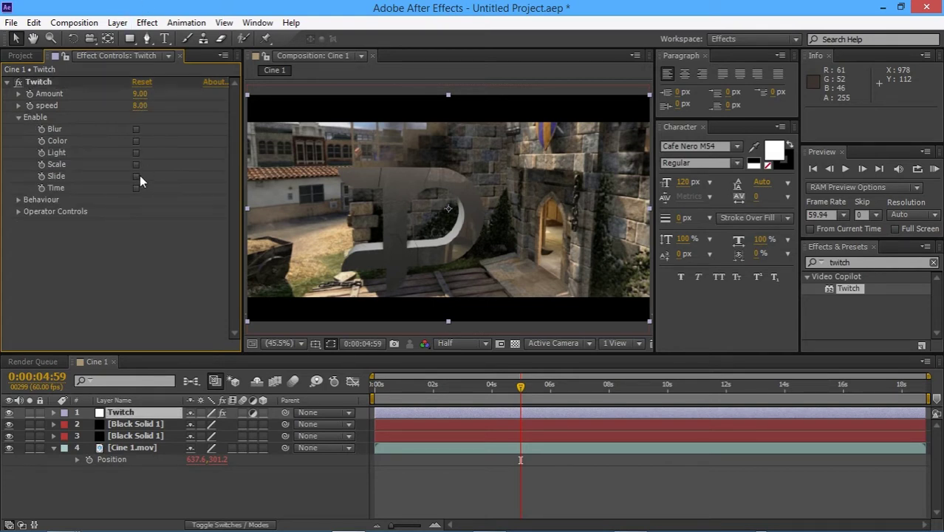
pyautogui.click(18, 212)
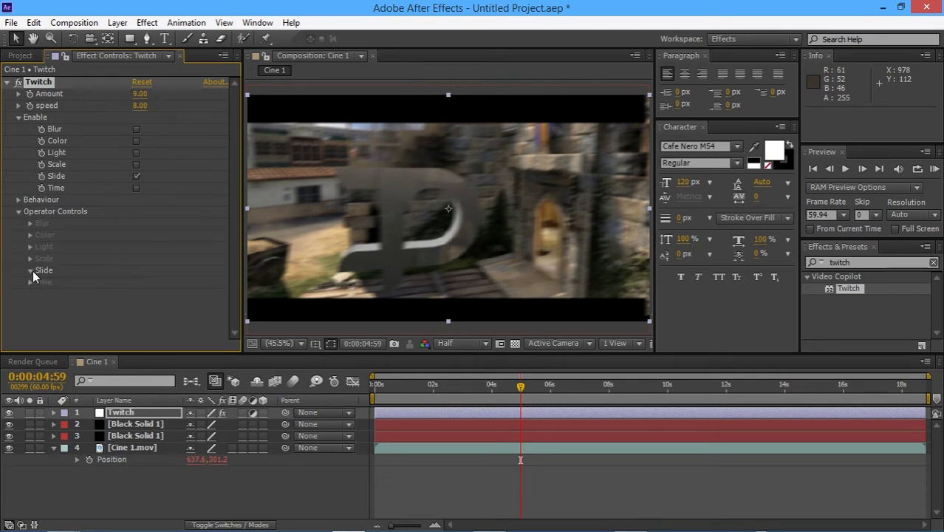
pyautogui.click(31, 270)
pyautogui.click(141, 262)
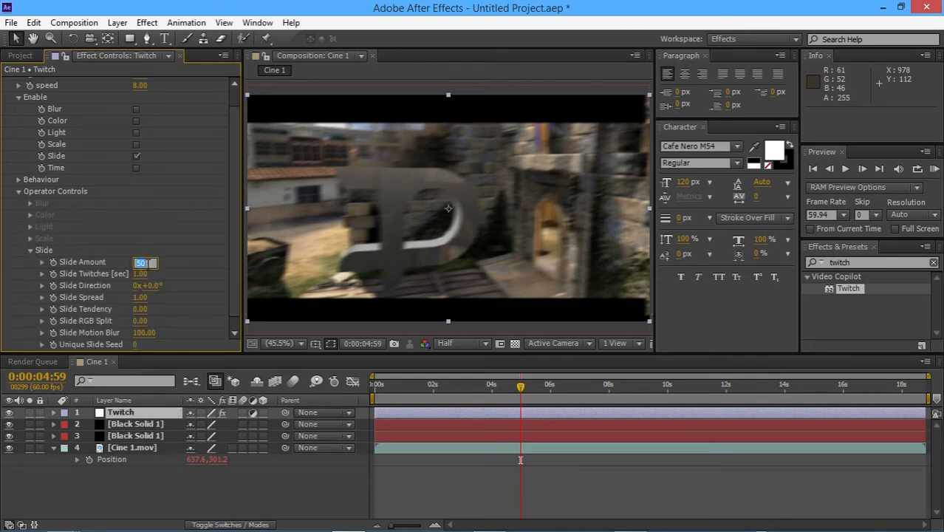
pyautogui.write('5')
pyautogui.press('Return')
pyautogui.click(153, 286)
pyautogui.write('180')
pyautogui.press('Return')
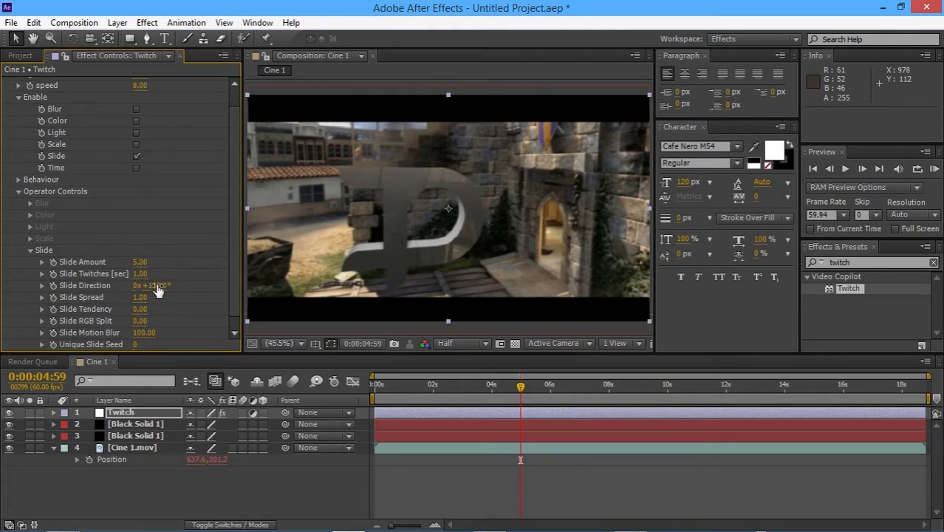
# Step: Enable keyframing for the Twitch effect's Amount and Slide Twitches at 0:00:04:59
pyautogui.click(53, 274)
pyautogui.scroll(1, 45, 123)
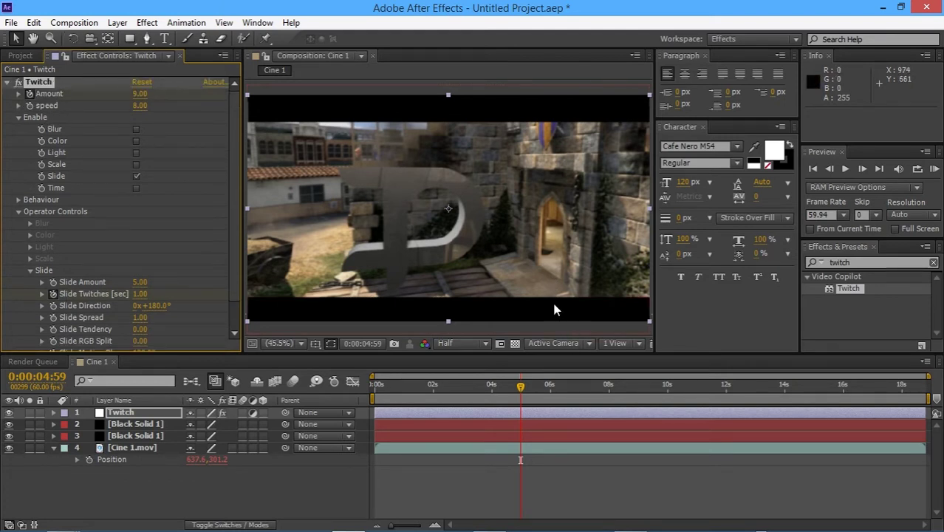
# Step: Split the Twitch adjustment layer at 0:00:04:59, delete the earlier part and select the remaining one
pyautogui.hotkey('ctrl', 'd')
pyautogui.click(491, 424)
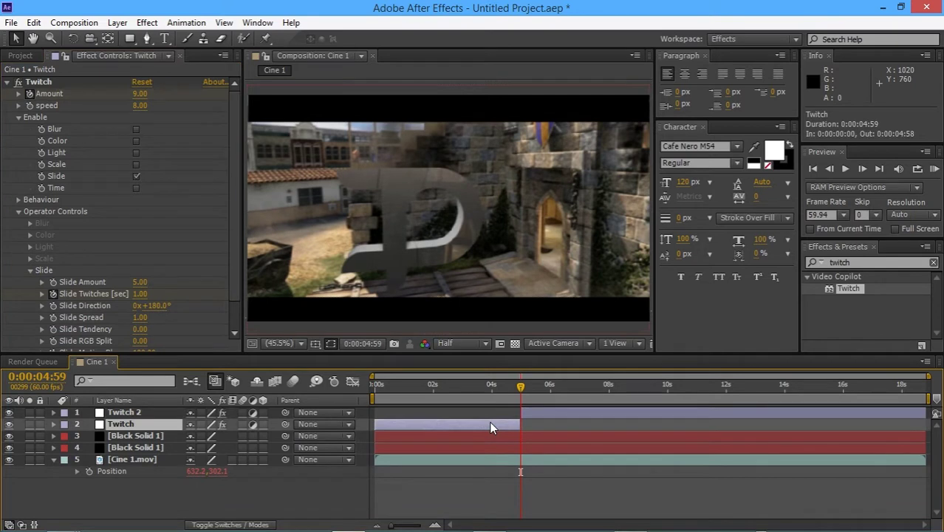
pyautogui.press('Delete')
pyautogui.click(529, 413)
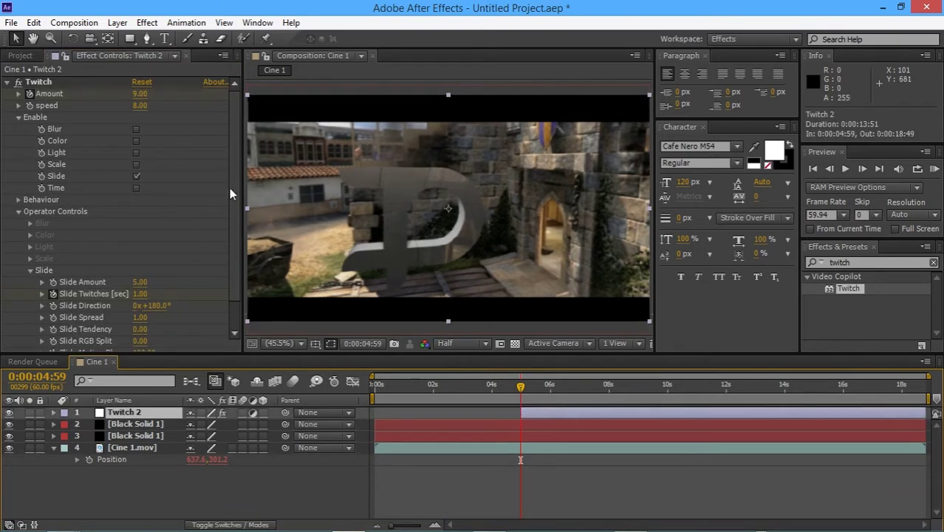
# Step: Keyframe the Twitch 2 layer's Amount at 120 and Slide Twitches at 4 at 0:00:05:01
pyautogui.click(845, 172)
pyautogui.click(142, 94)
pyautogui.write('120')
pyautogui.press('Return')
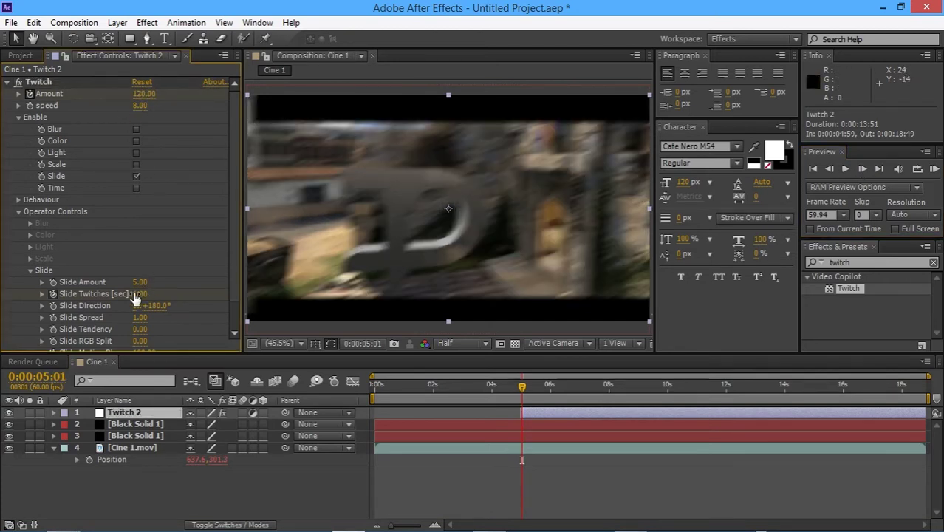
pyautogui.write('4')
pyautogui.press('Return')
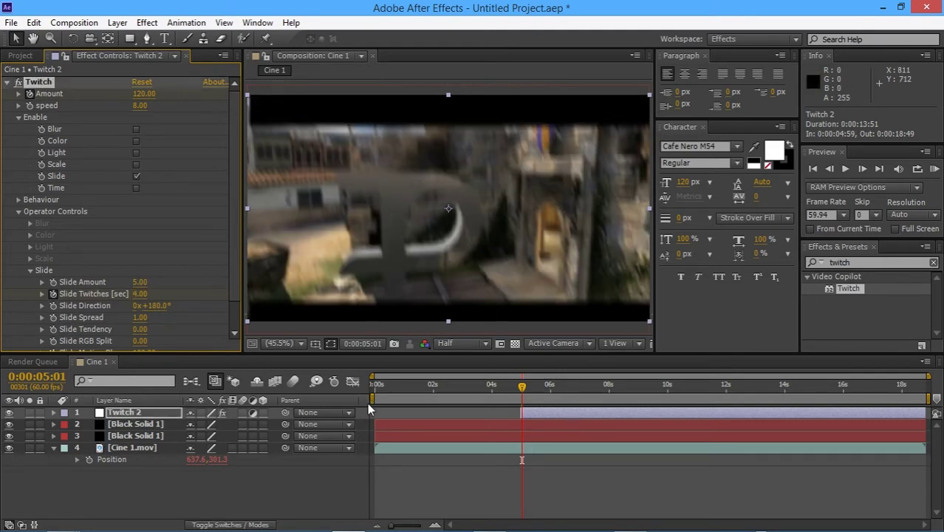
# Step: Move the Twitch 2 layer below both letterbox solids and RAM preview a work area starting at 0:00:03:27
pyautogui.moveTo(163, 417); pyautogui.dragTo(169, 447)
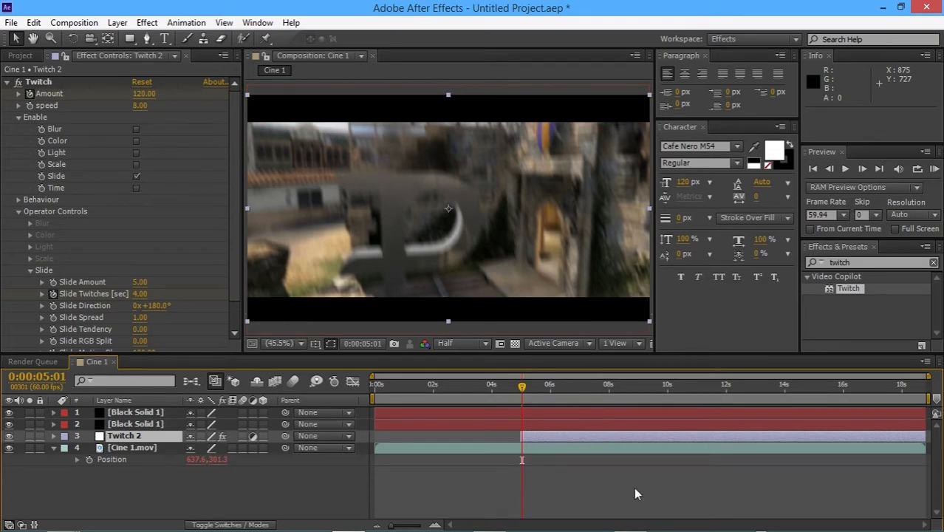
pyautogui.moveTo(523, 386); pyautogui.dragTo(480, 377)
pyautogui.press('b')
pyautogui.click(935, 170)
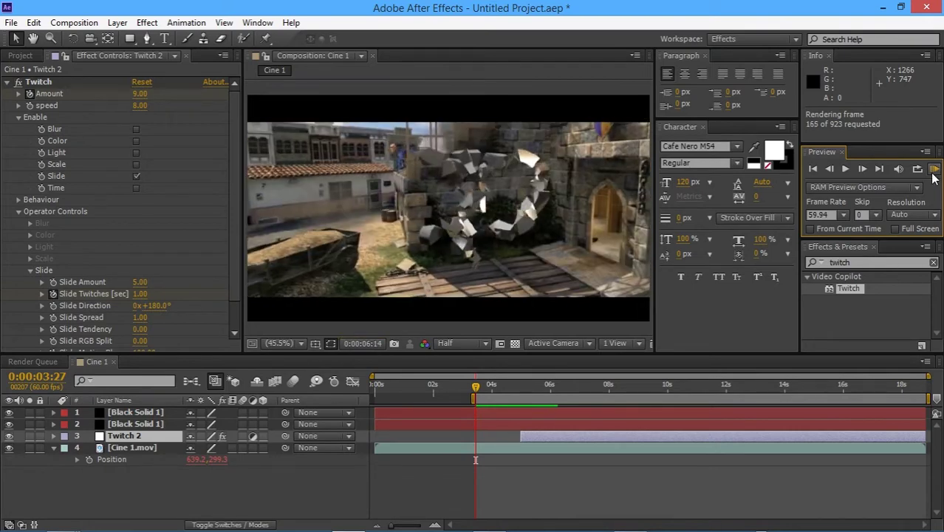
pyautogui.click(934, 177)
pyautogui.click(934, 177)
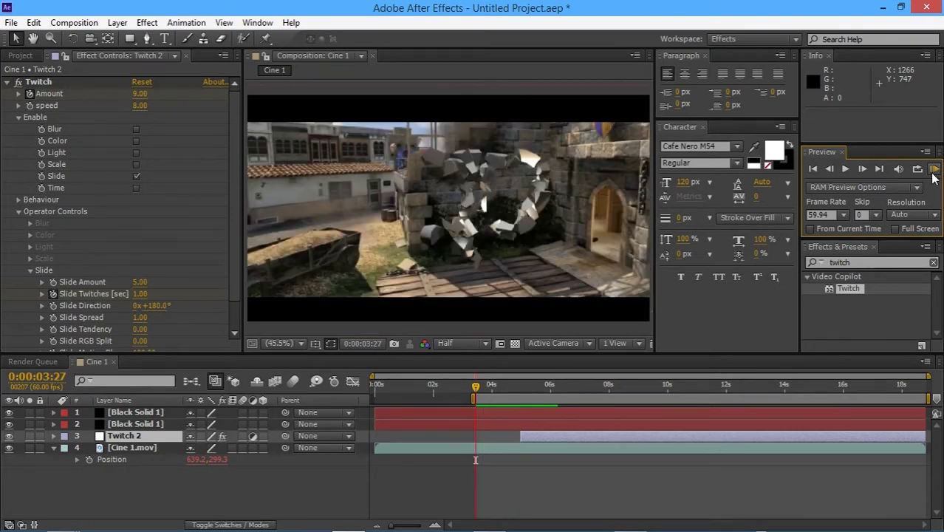
# Step: Keyframe the Twitch effect's Amount and Slide Twitches at 0 at 0:00:06:12
pyautogui.click(557, 387)
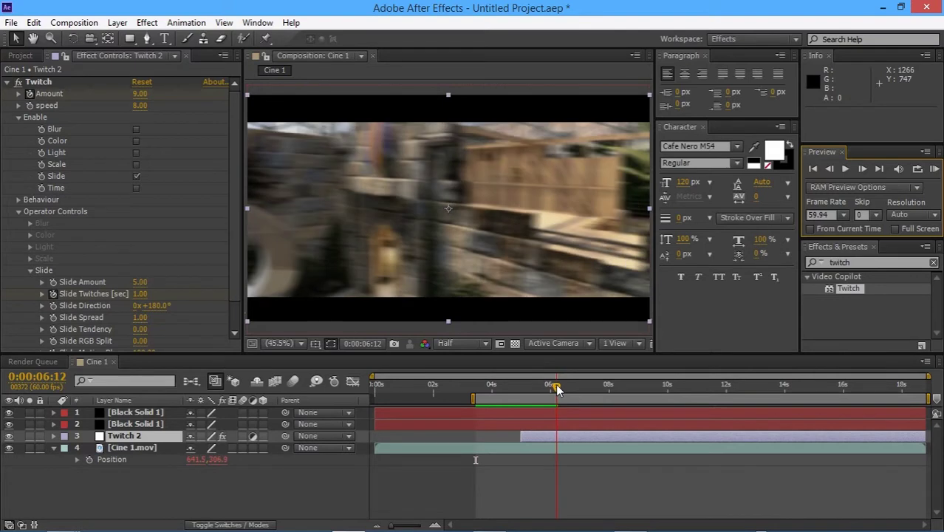
pyautogui.click(144, 94)
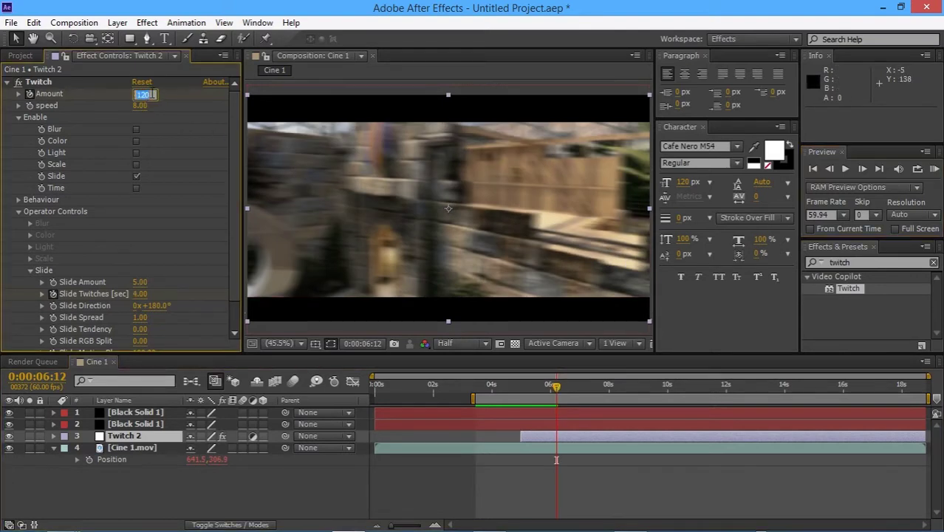
pyautogui.write('0')
pyautogui.press('Return')
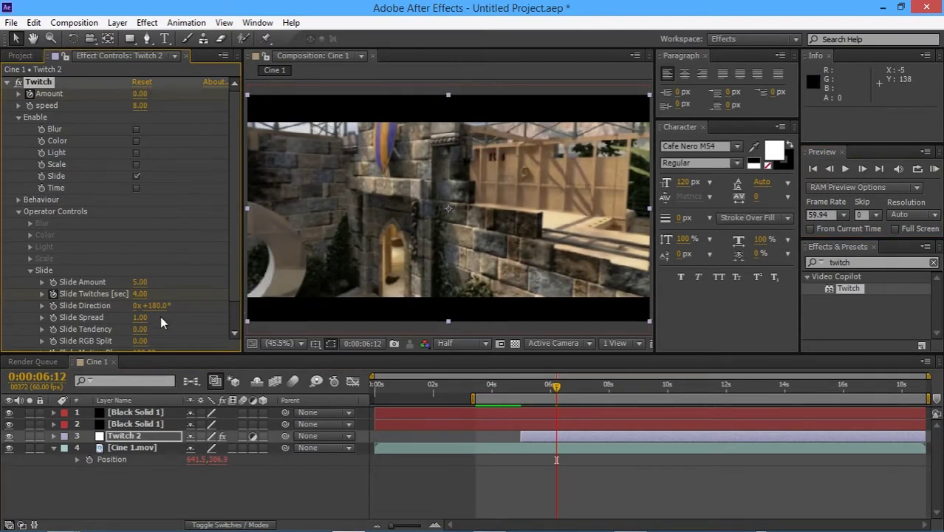
pyautogui.click(139, 294)
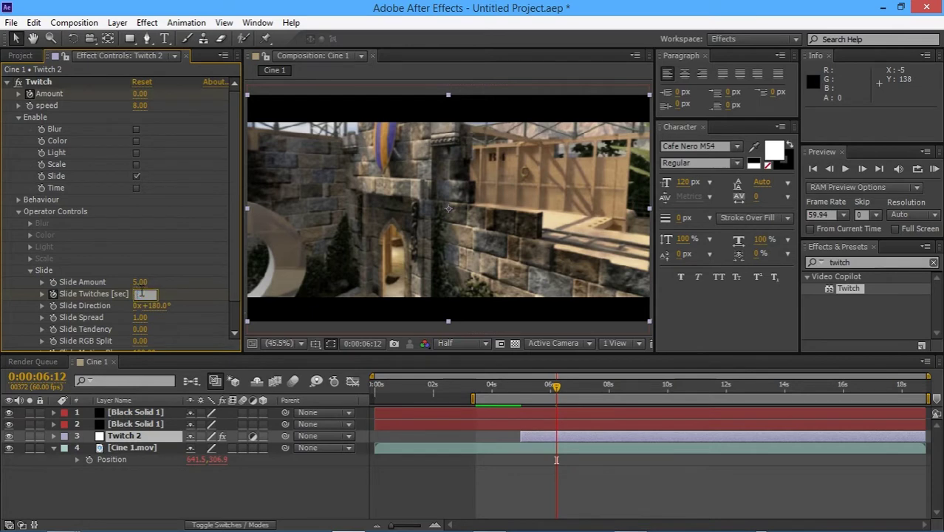
pyautogui.write('0')
pyautogui.press('Return')
# Step: Go back to 0:00:04:49 and RAM preview how the keyframed twitch fades out
pyautogui.moveTo(557, 385); pyautogui.dragTo(516, 385)
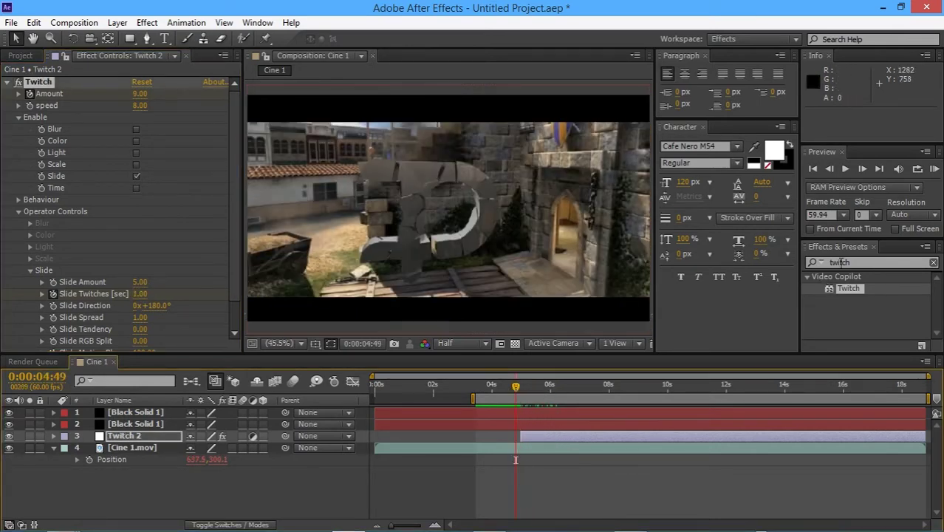
pyautogui.click(935, 169)
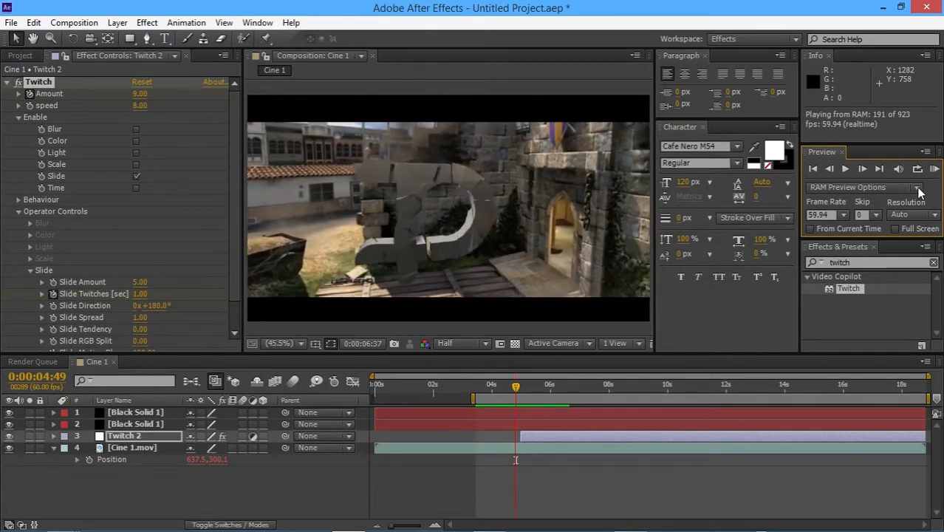
pyautogui.press('space')
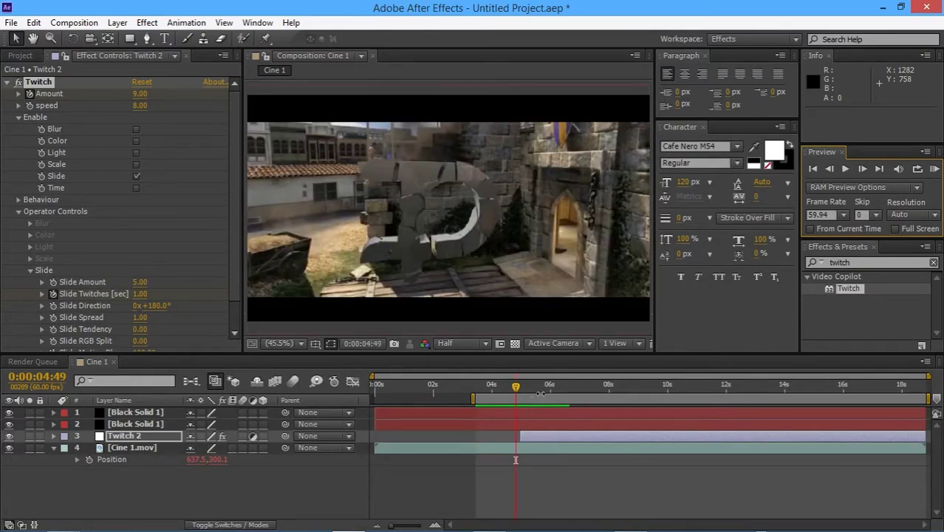
# Step: Reveal the Twitch 2 layer's keyframes and move the ending Amount and Slide Twitches keyframes earlier to 0:00:05:48
pyautogui.click(547, 438)
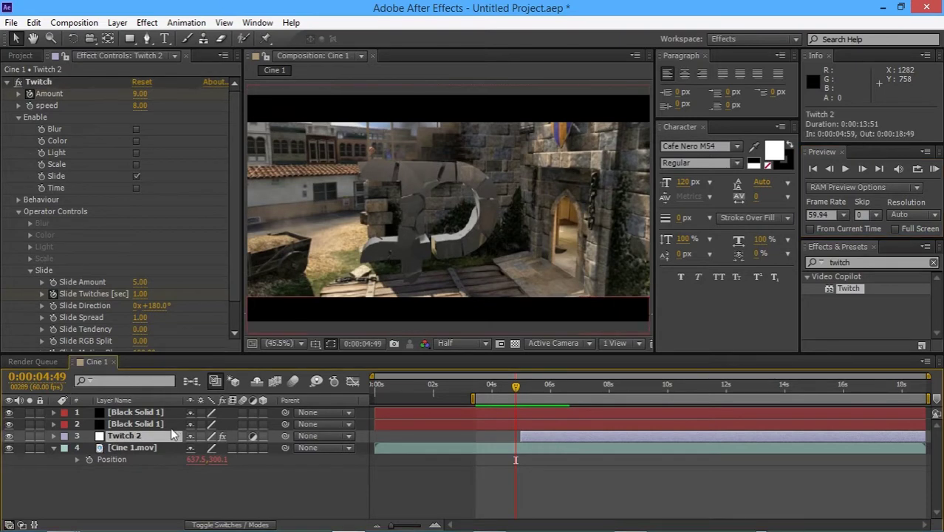
pyautogui.press('u')
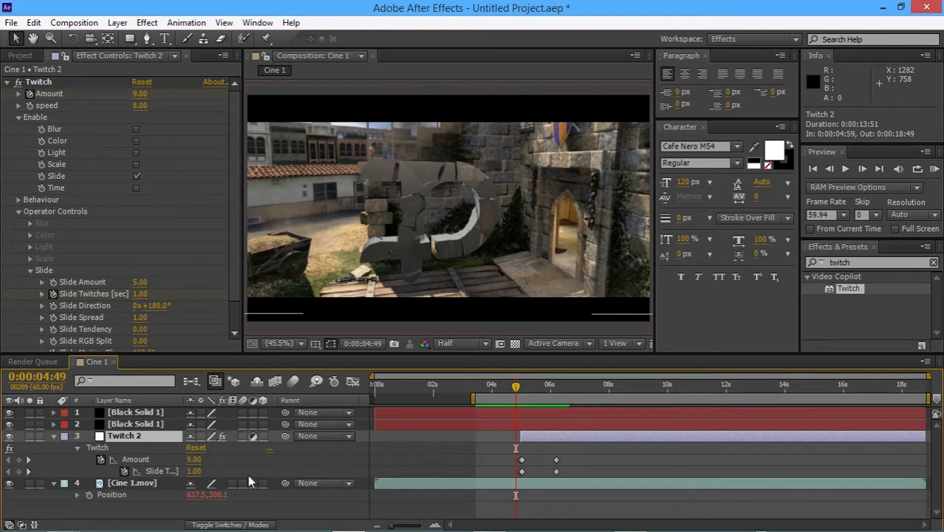
pyautogui.click(557, 390)
pyautogui.moveTo(578, 448); pyautogui.dragTo(551, 461)
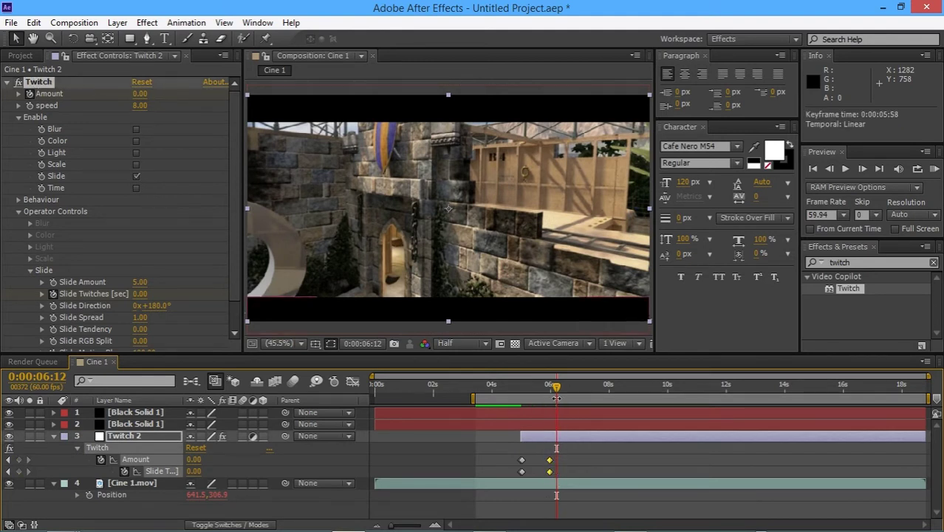
pyautogui.moveTo(557, 388); pyautogui.dragTo(549, 392)
pyautogui.moveTo(550, 459); pyautogui.dragTo(544, 460)
pyautogui.moveTo(551, 395); pyautogui.dragTo(527, 392)
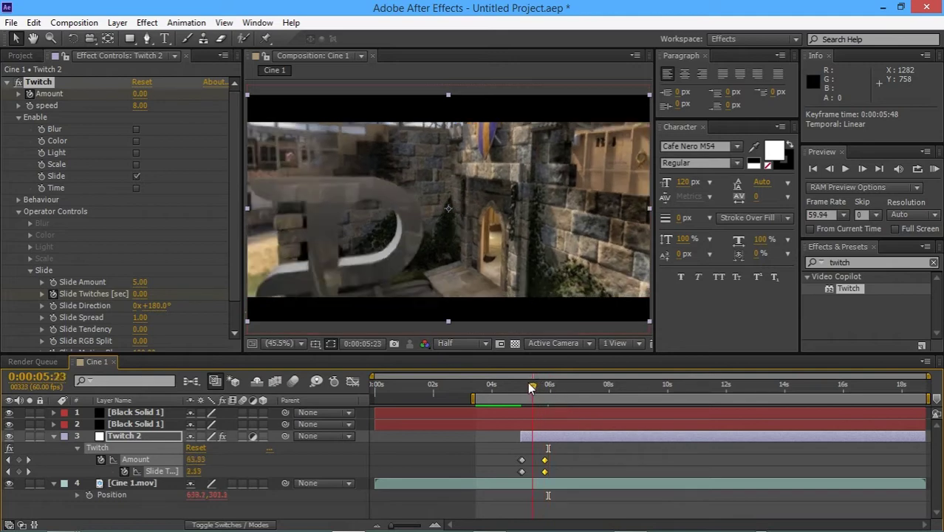
# Step: RAM preview the work area to check the shortened twitch
pyautogui.click(934, 170)
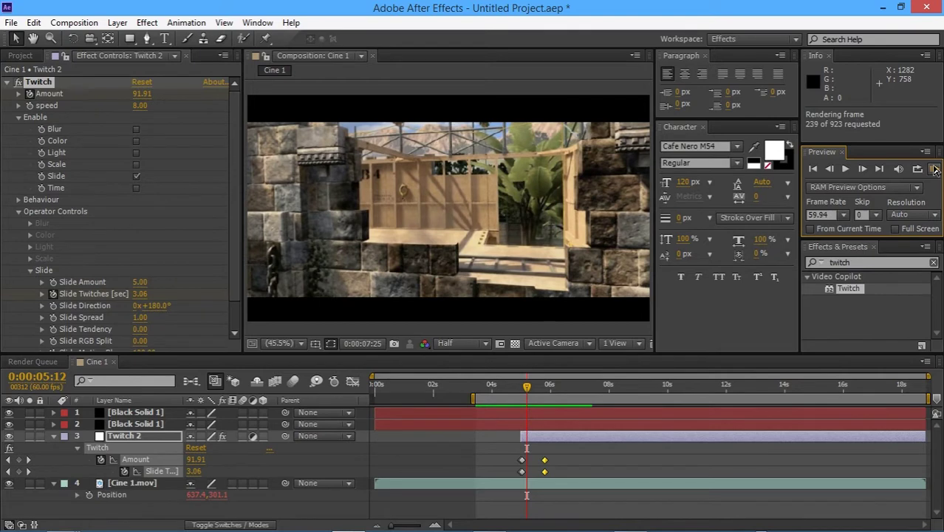
pyautogui.click(935, 169)
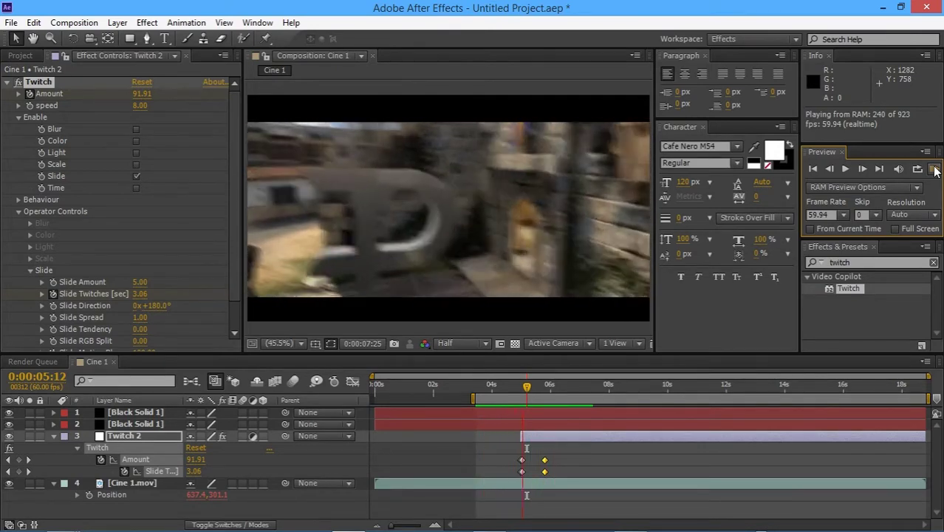
pyautogui.click(935, 169)
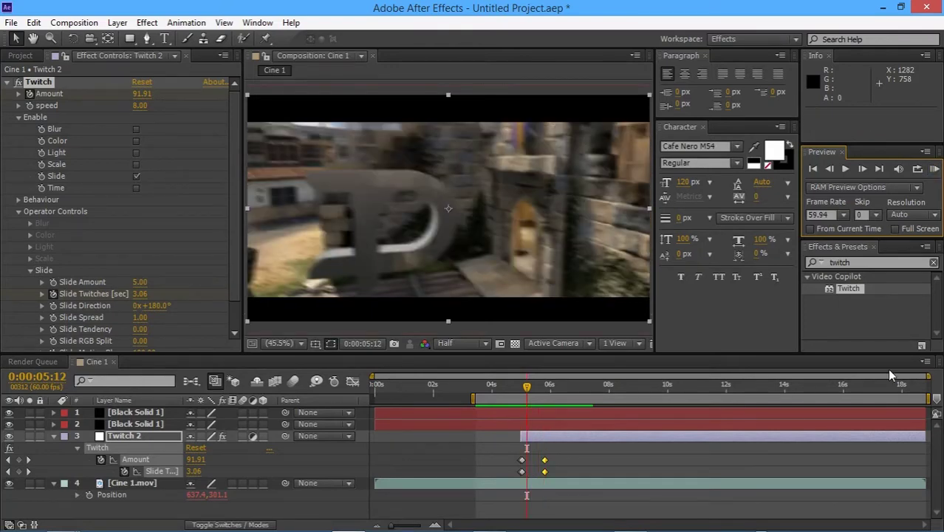
# Step: Go to 0:00:04:46, collapse the Twitch effect settings and hide the letterbox solids, Twitch 2 and Cine 1.mov layers
pyautogui.moveTo(526, 387); pyautogui.dragTo(514, 389)
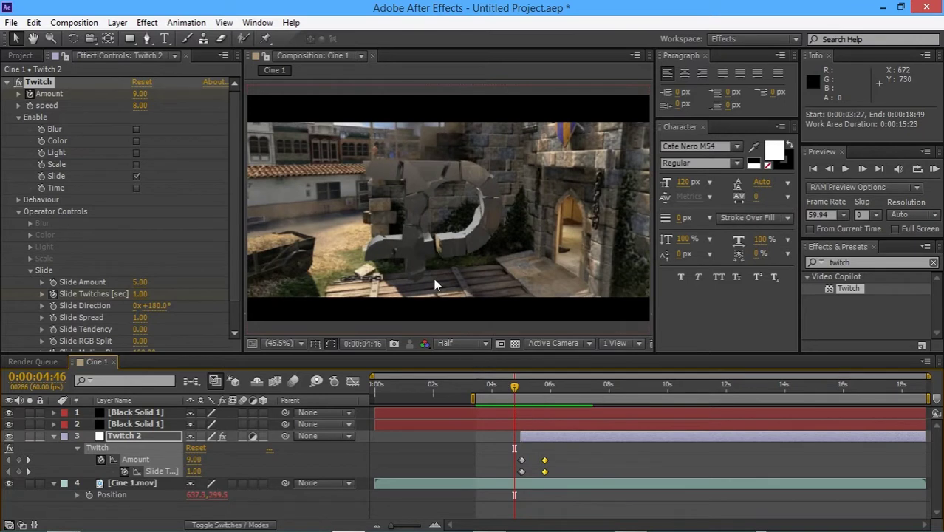
pyautogui.click(9, 83)
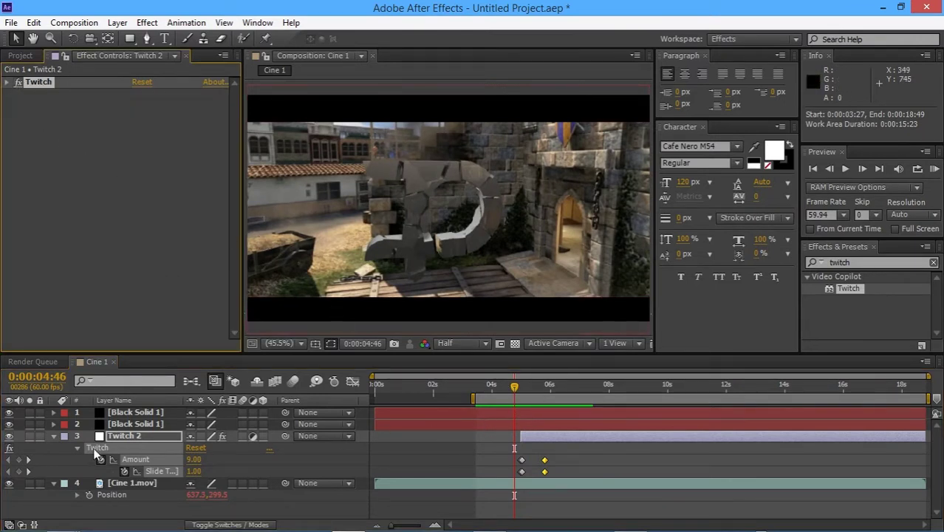
pyautogui.click(9, 436)
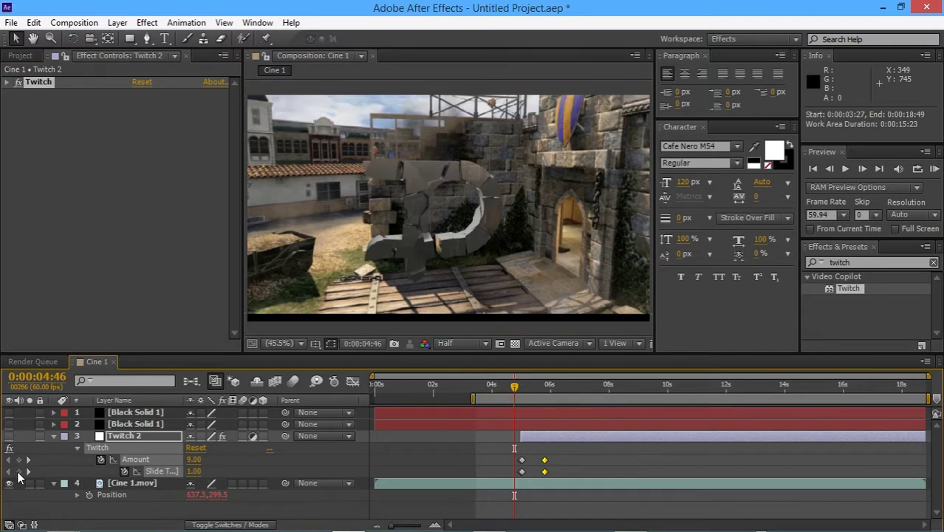
pyautogui.click(9, 483)
# Step: Create a new adjustment layer at the top of the Cine 1 composition and rename it CC
pyautogui.click(120, 23)
pyautogui.moveTo(166, 34)
pyautogui.click(444, 128)
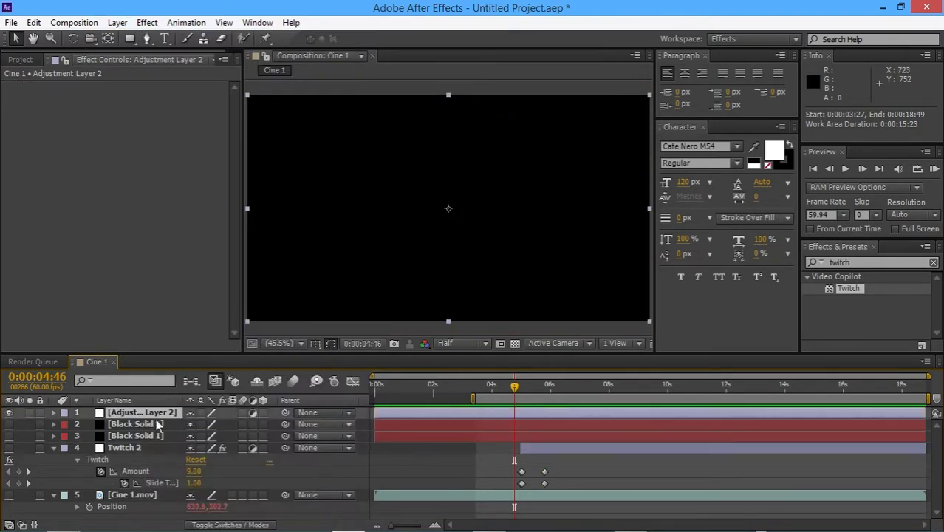
pyautogui.press('Return')
pyautogui.write('CC')
pyautogui.press('Return')
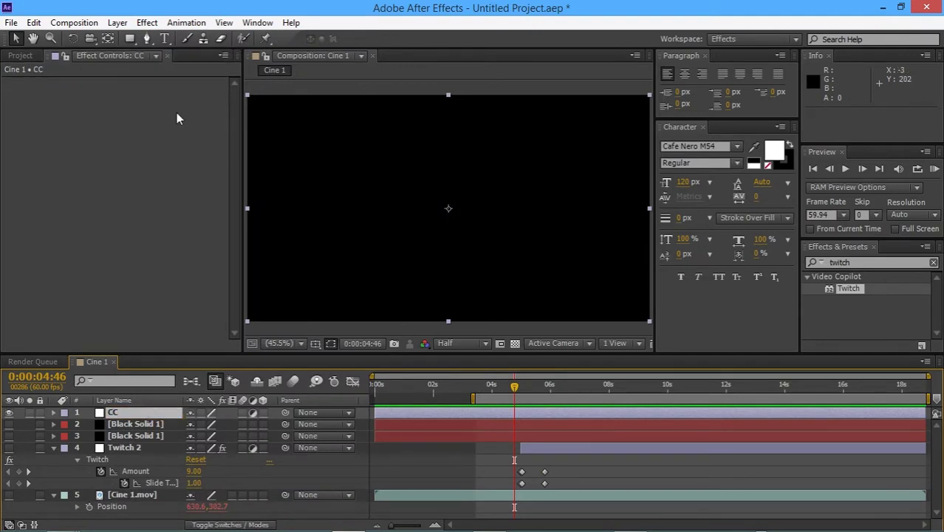
# Step: Apply the Magic Bullet Looks effect to the CC layer and open its look editor
pyautogui.click(147, 22)
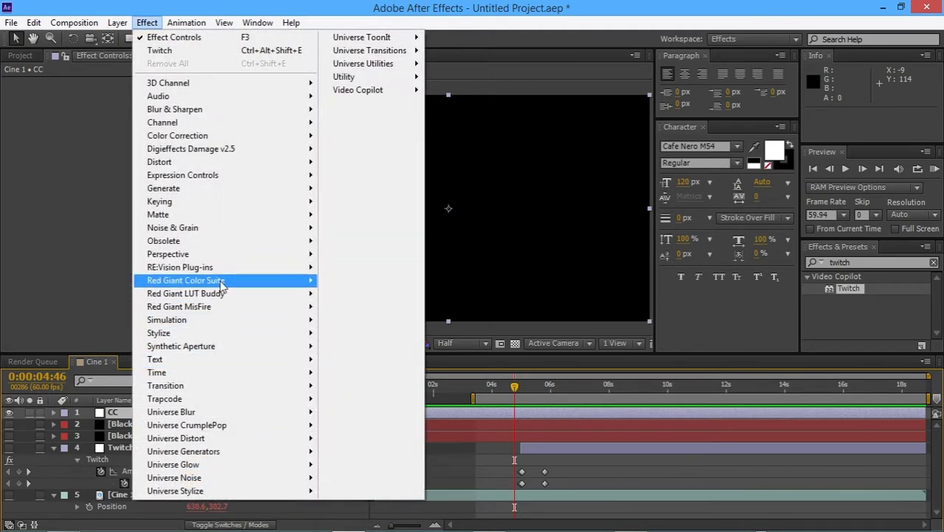
pyautogui.moveTo(251, 280)
pyautogui.click(362, 328)
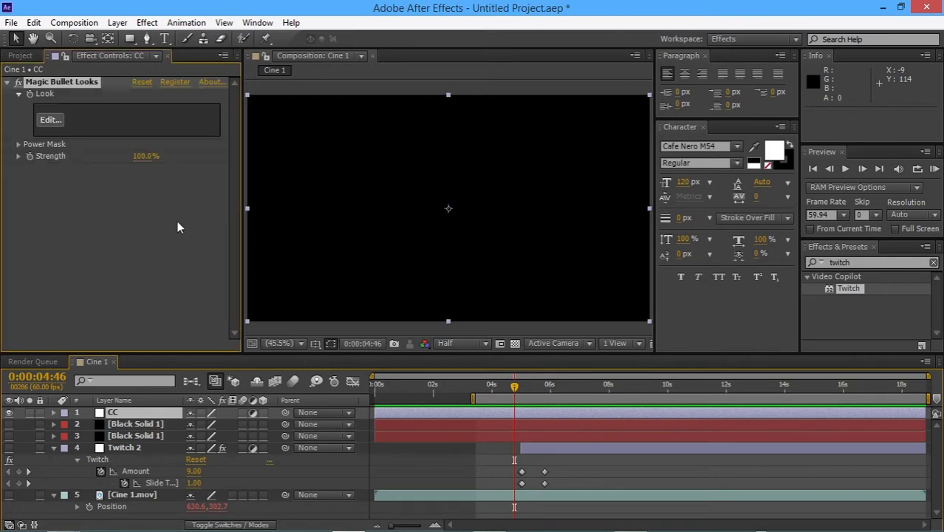
pyautogui.click(50, 120)
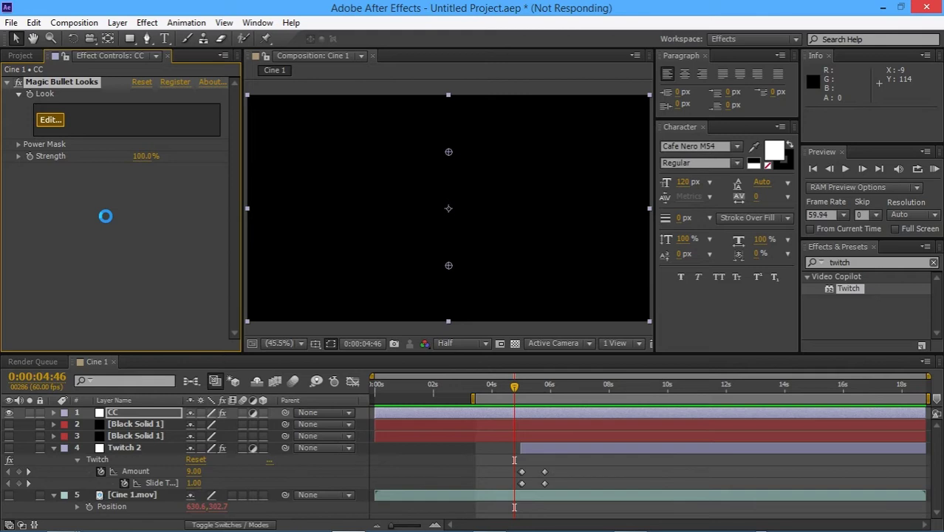
# Step: Close the running CINEMA 4D window and check the remaining open programs
pyautogui.moveTo(591, 528)
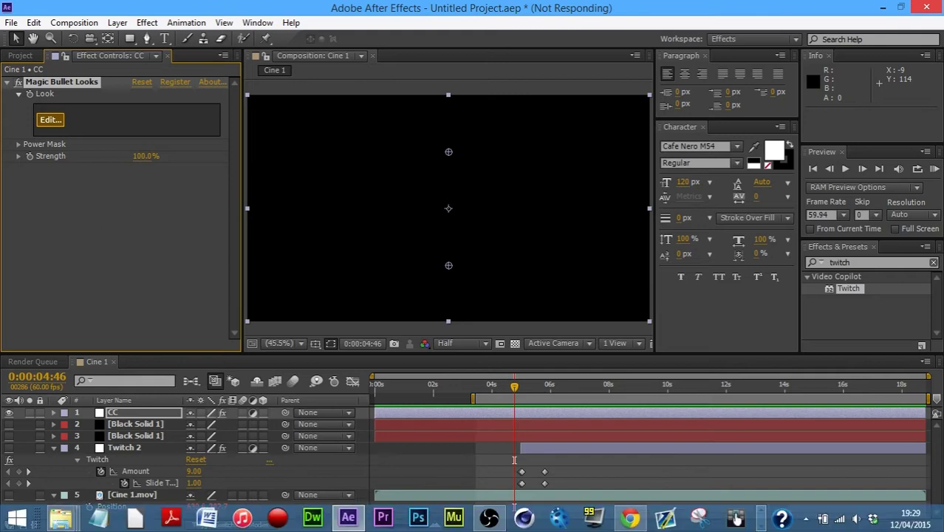
pyautogui.click(761, 523)
pyautogui.rightClick(281, 521)
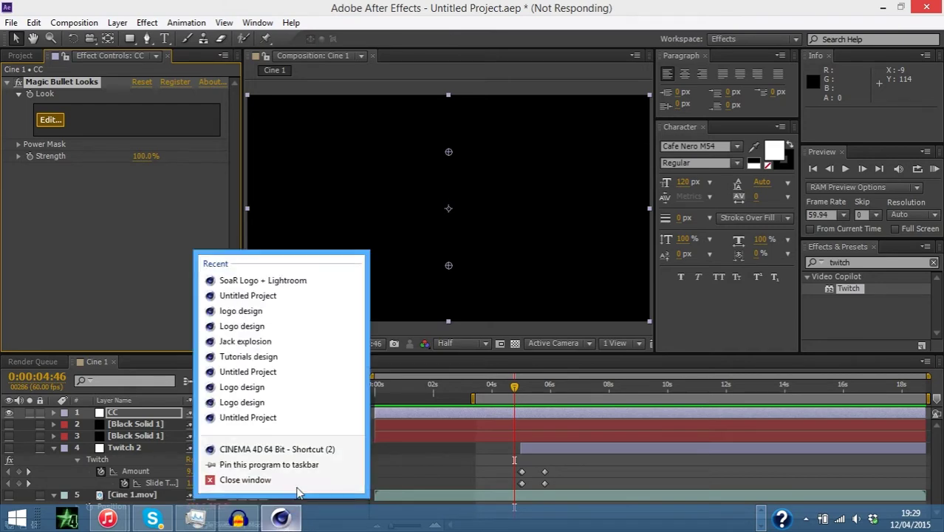
pyautogui.click(298, 481)
pyautogui.click(483, 326)
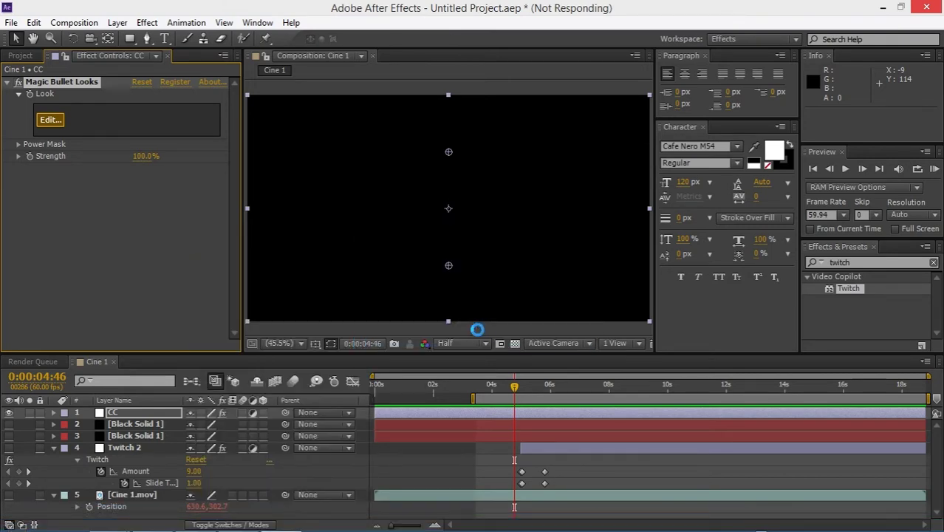
pyautogui.moveTo(820, 526)
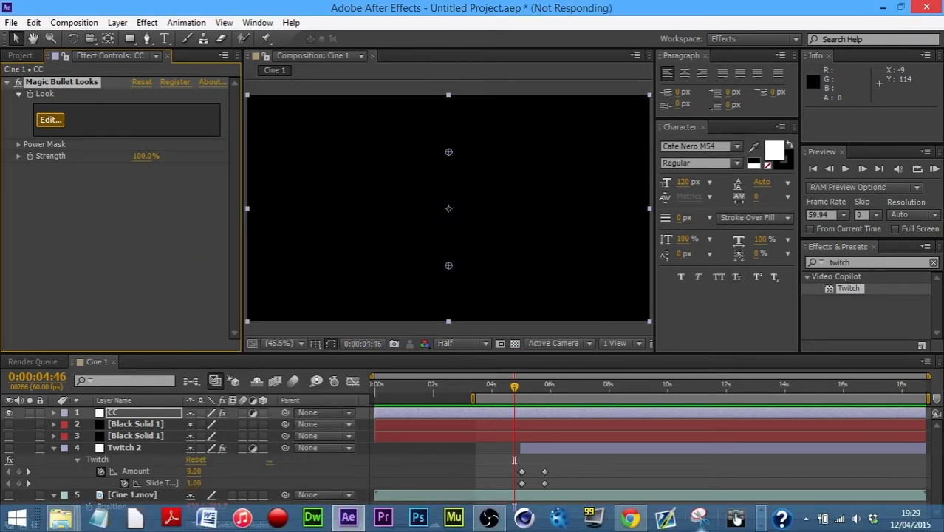
pyautogui.click(758, 524)
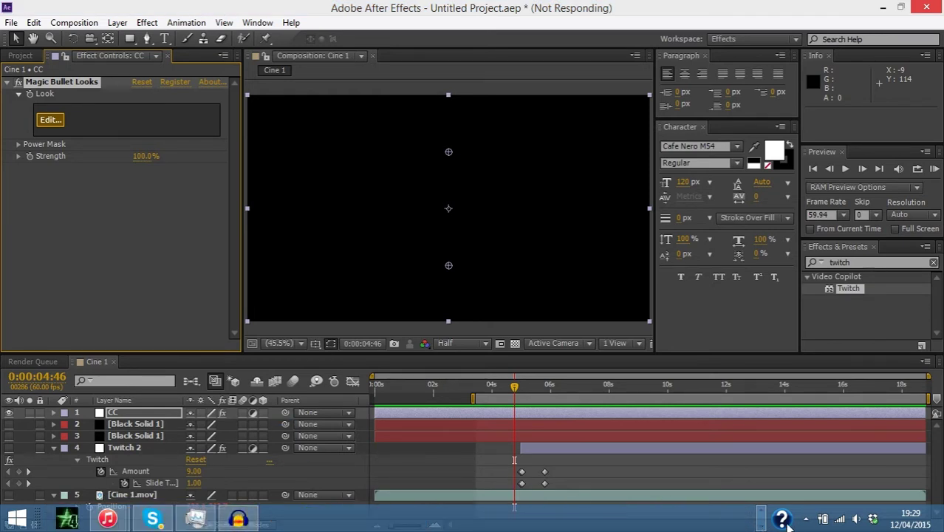
# Step: Bring up the Magic Bullet Looks editor and browse the presets in the Downloaded looks category
pyautogui.click(763, 518)
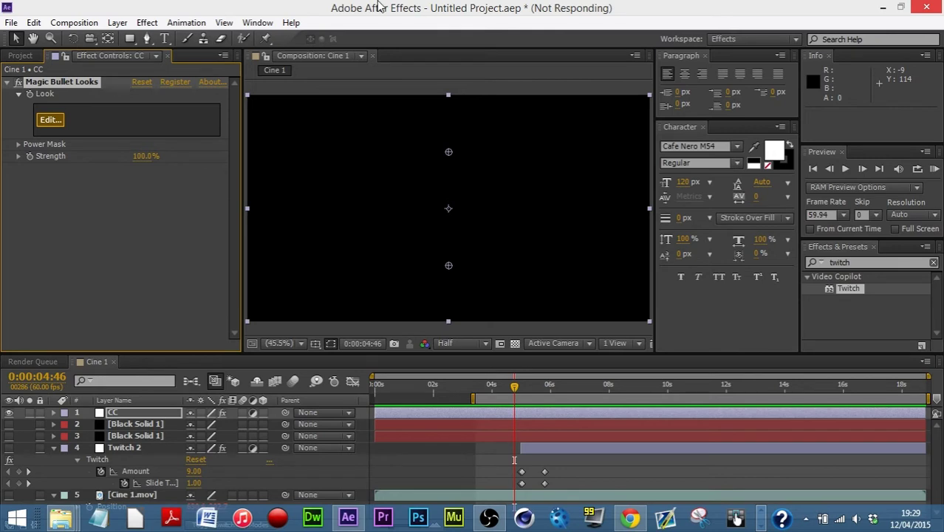
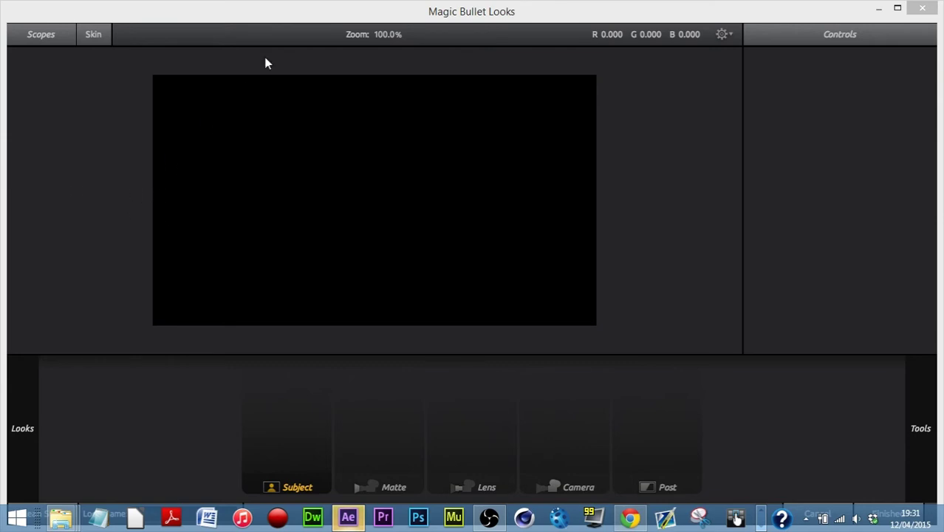
pyautogui.click(287, 15)
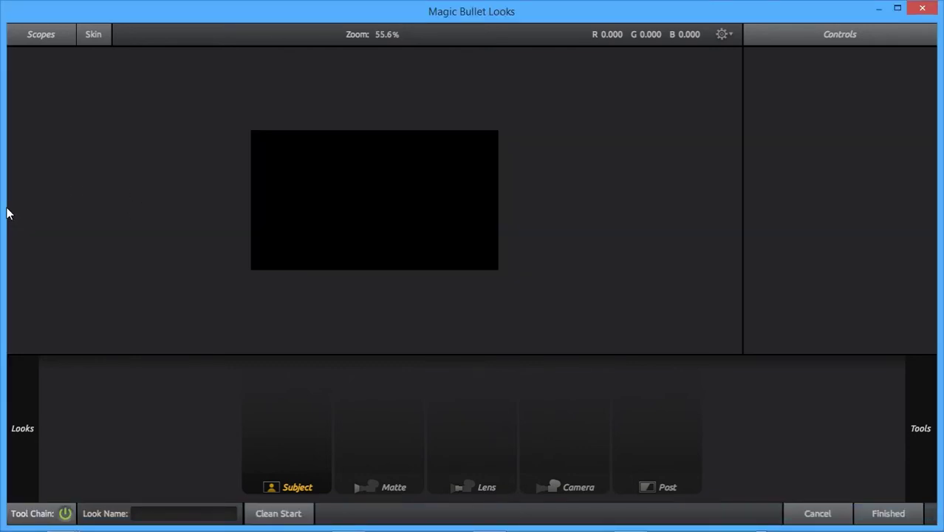
pyautogui.moveTo(4, 218)
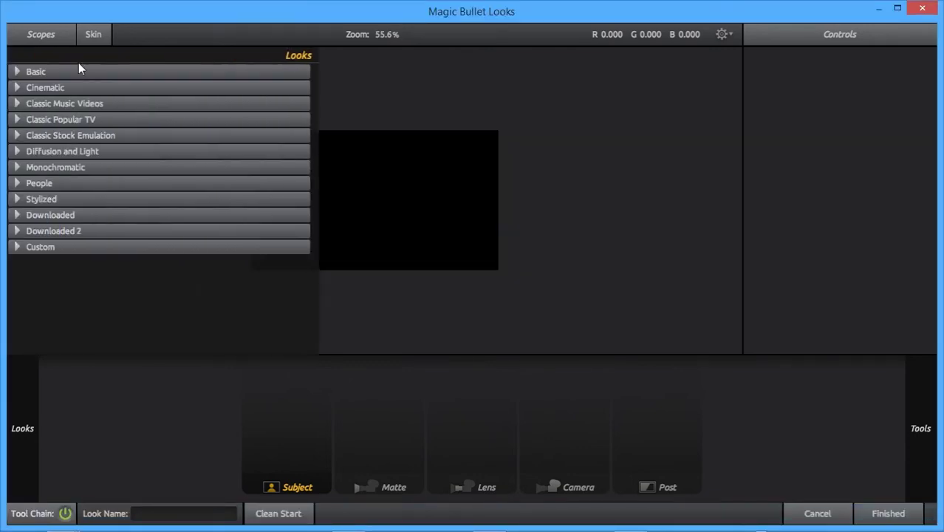
pyautogui.click(19, 213)
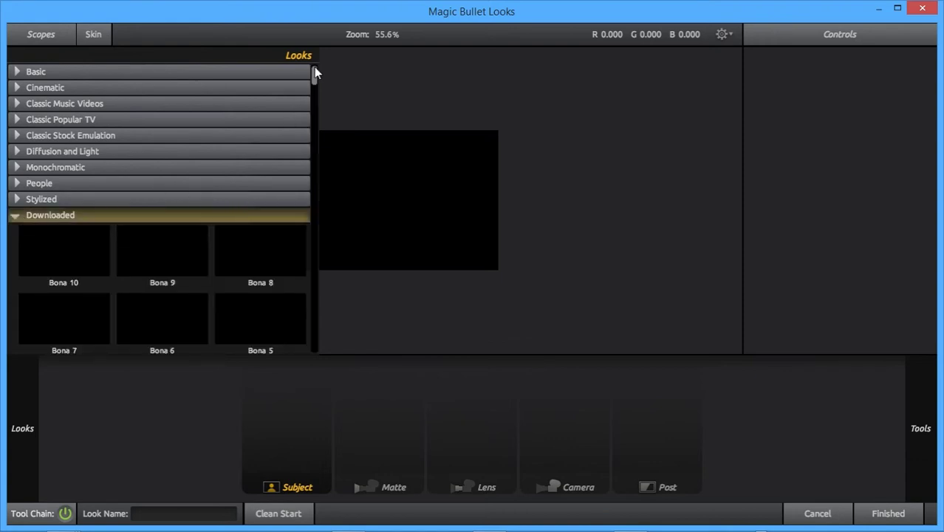
pyautogui.moveTo(317, 77); pyautogui.dragTo(311, 310)
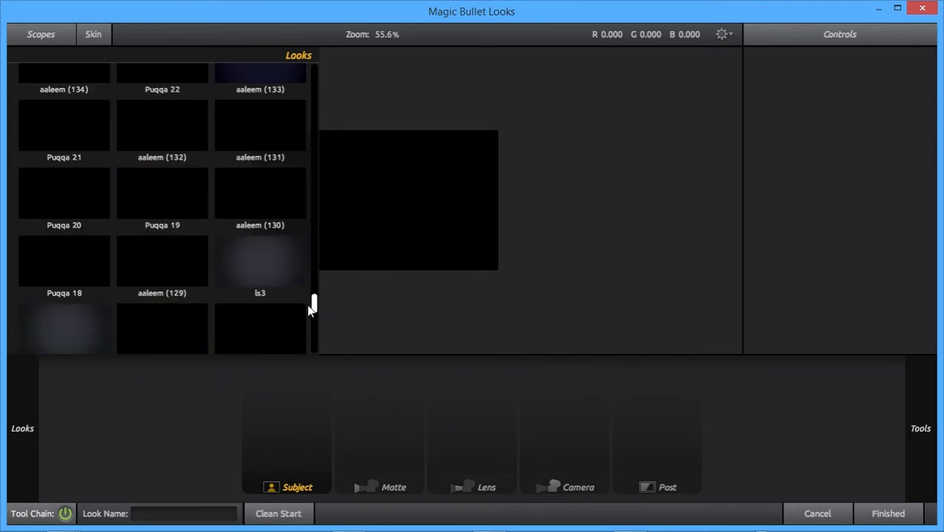
pyautogui.moveTo(311, 310); pyautogui.dragTo(311, 309)
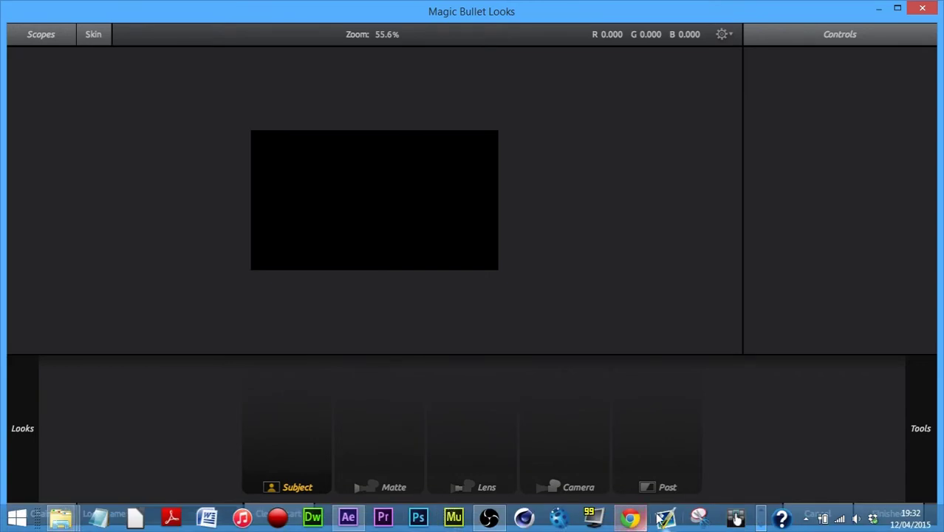
pyautogui.click(762, 526)
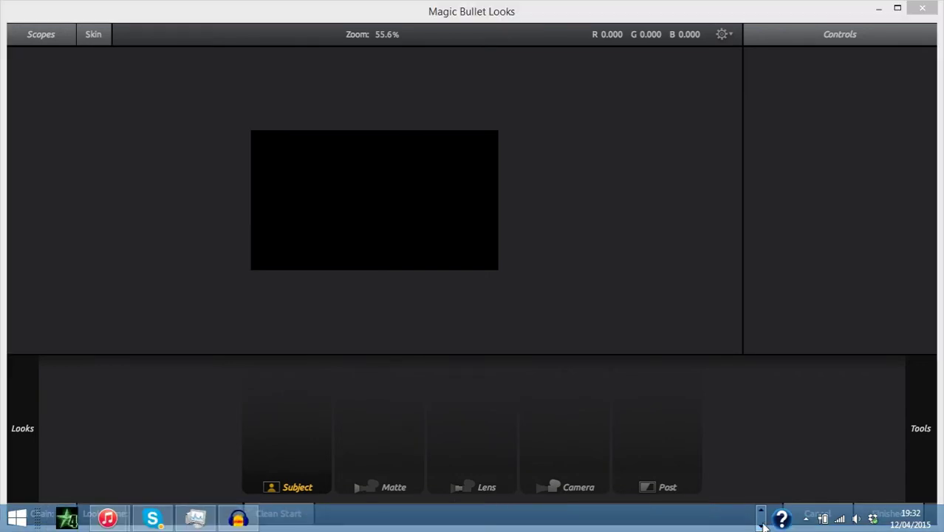
pyautogui.click(762, 511)
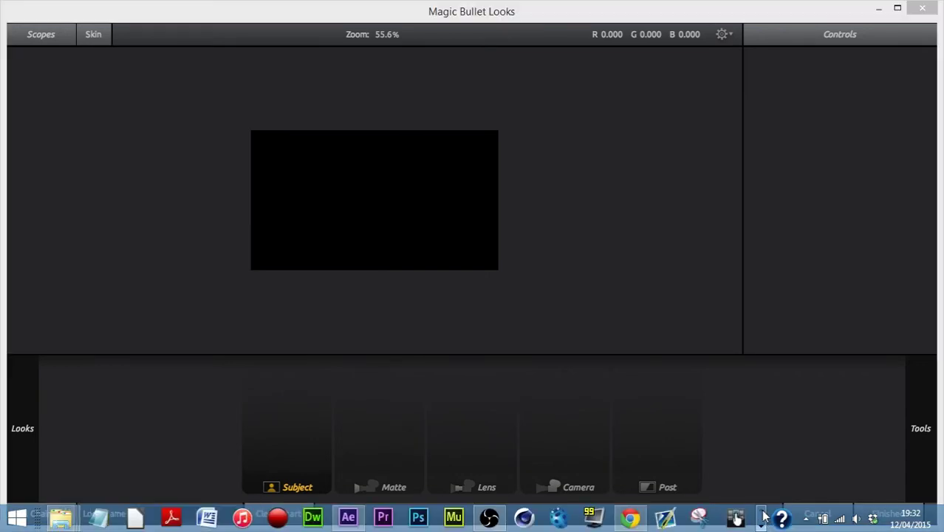
pyautogui.click(877, 11)
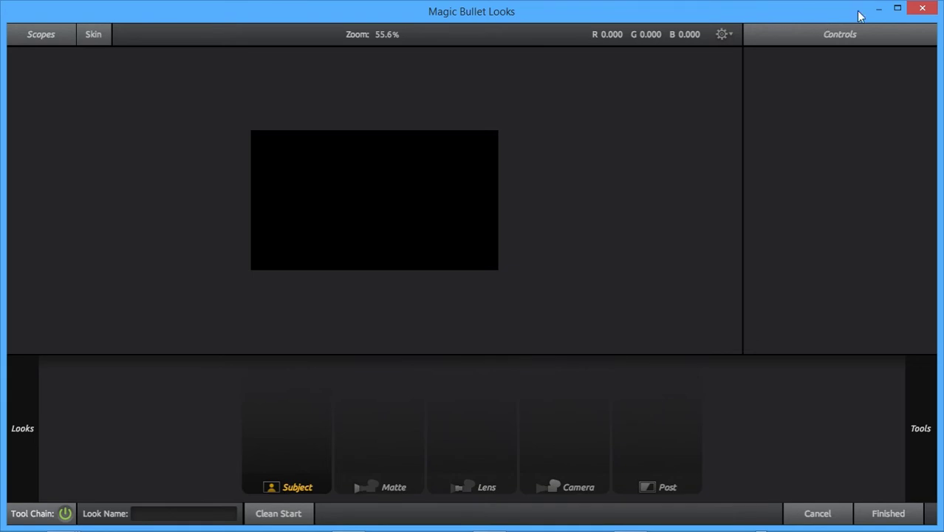
# Step: Browse further through the Downloaded looks and cancel the look editor without choosing a preset
pyautogui.moveTo(15, 186)
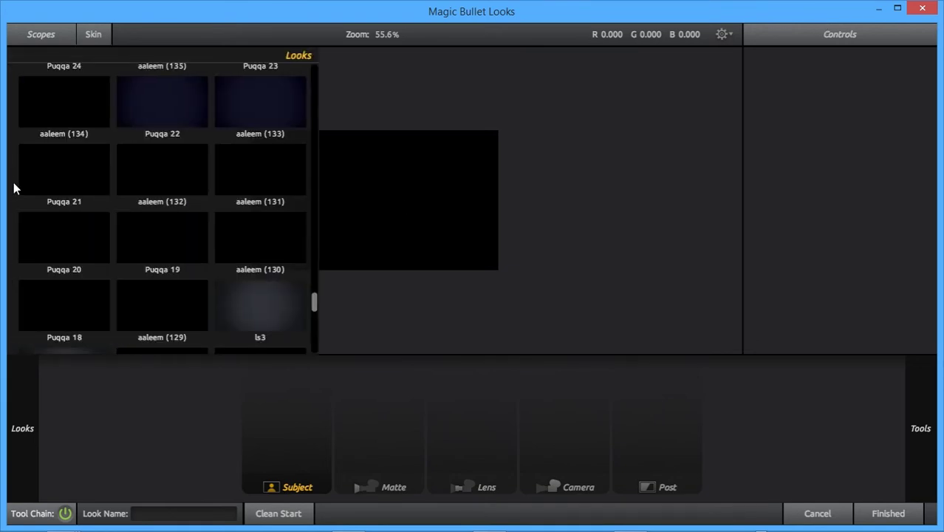
pyautogui.click(305, 322)
pyautogui.moveTo(314, 303); pyautogui.dragTo(312, 328)
pyautogui.click(295, 103)
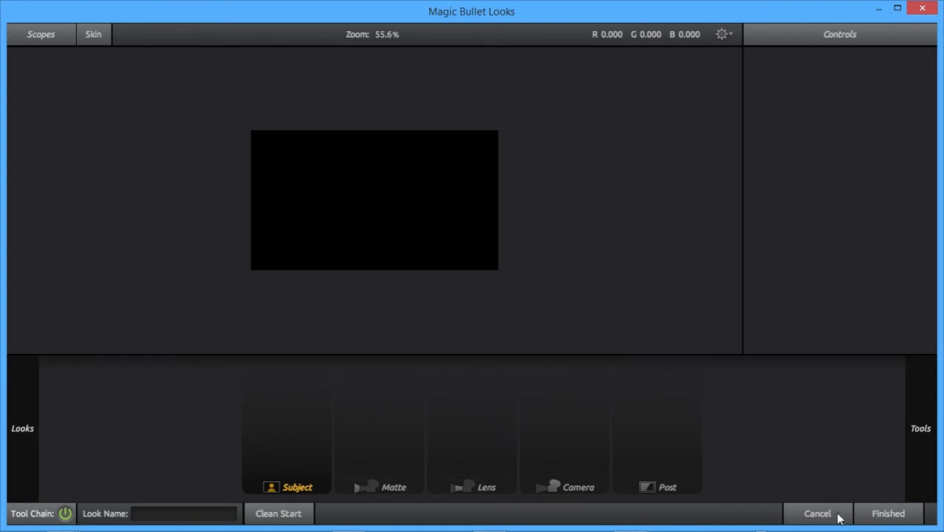
pyautogui.click(838, 515)
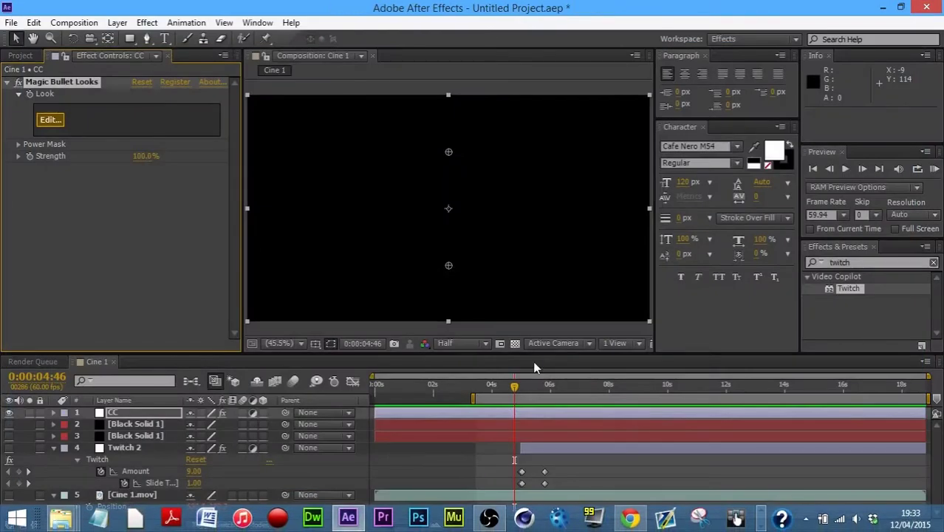
# Step: Show the letterbox solids, Twitch 2 and Cine 1.mov layers, and move the CC layer below both black solids
pyautogui.click(8, 442)
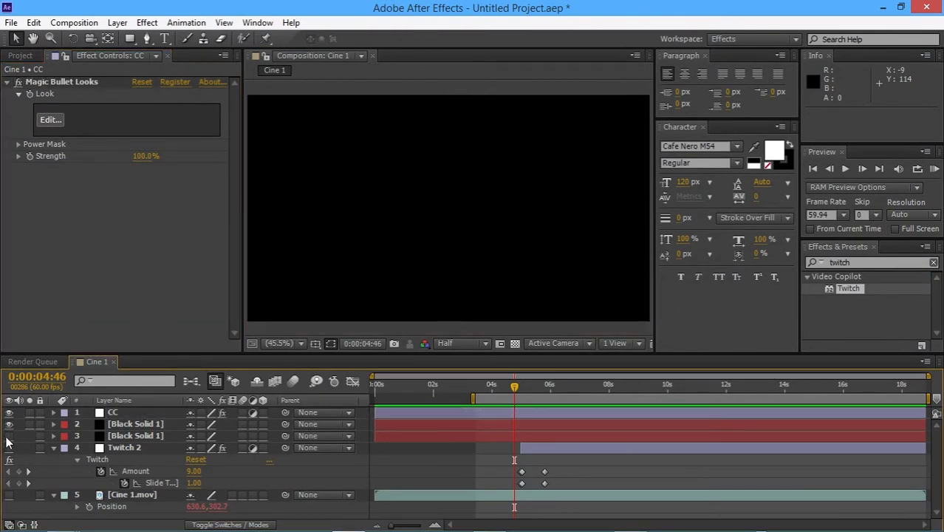
pyautogui.click(9, 496)
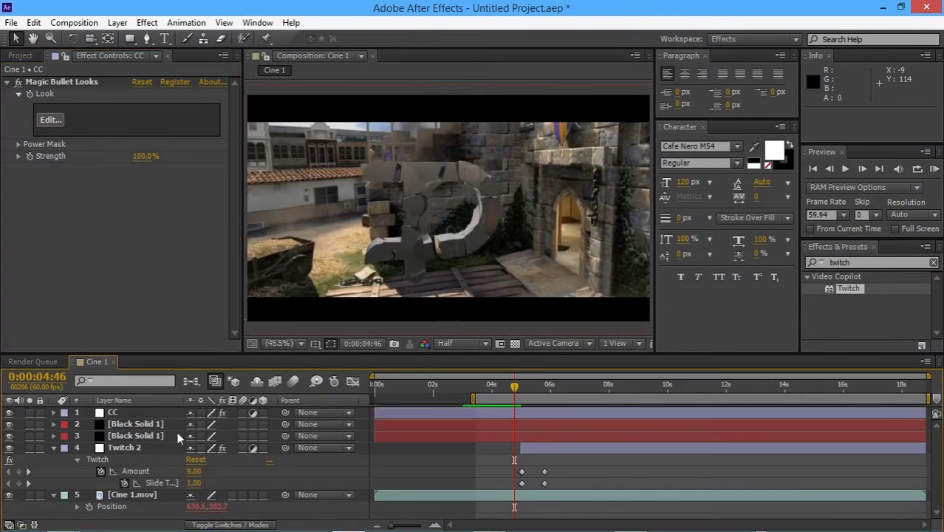
pyautogui.click(159, 413)
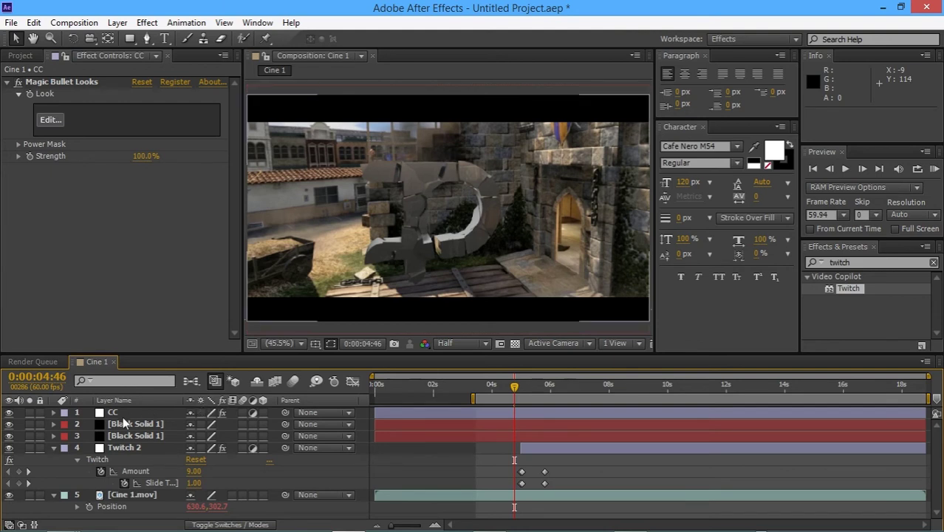
pyautogui.moveTo(133, 418); pyautogui.dragTo(130, 453)
# Step: Reopen the look editor for the CC layer and apply the Bona 2 preset from the Downloaded looks
pyautogui.click(50, 120)
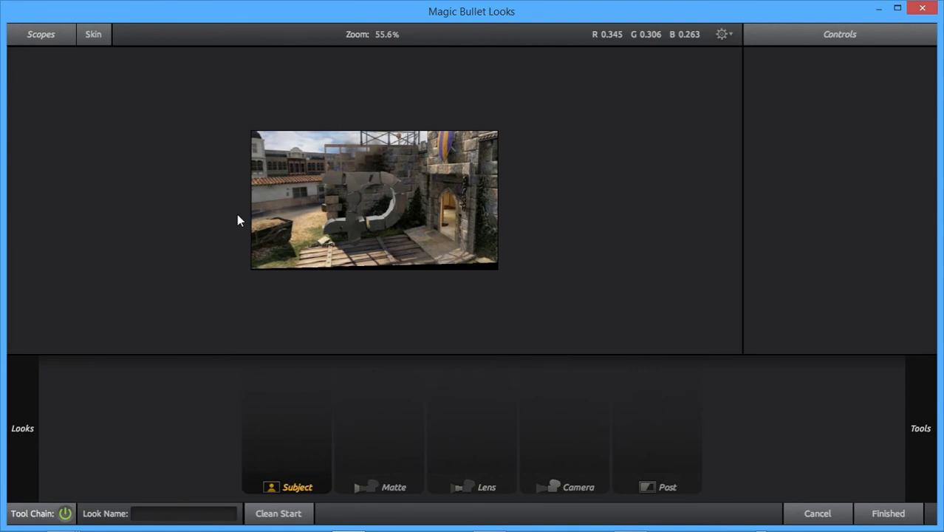
pyautogui.moveTo(12, 210)
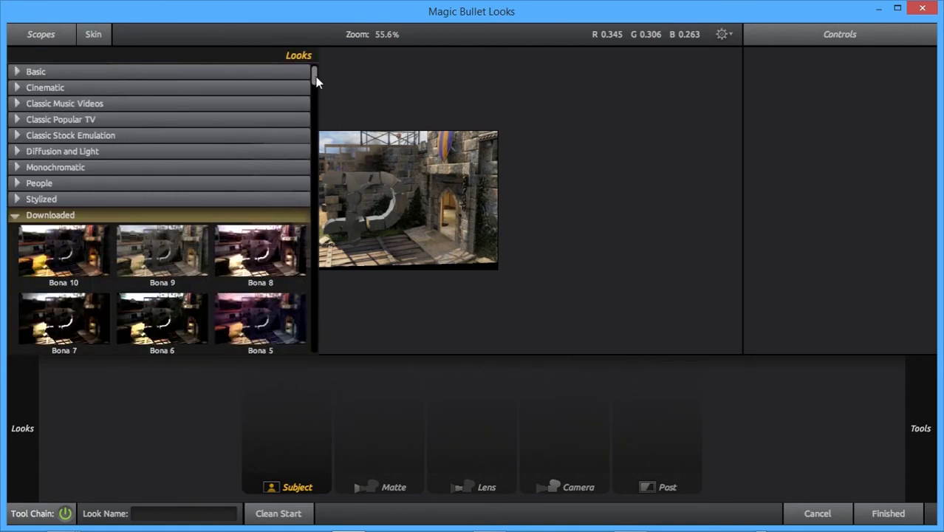
pyautogui.scroll(-3, 316, 83)
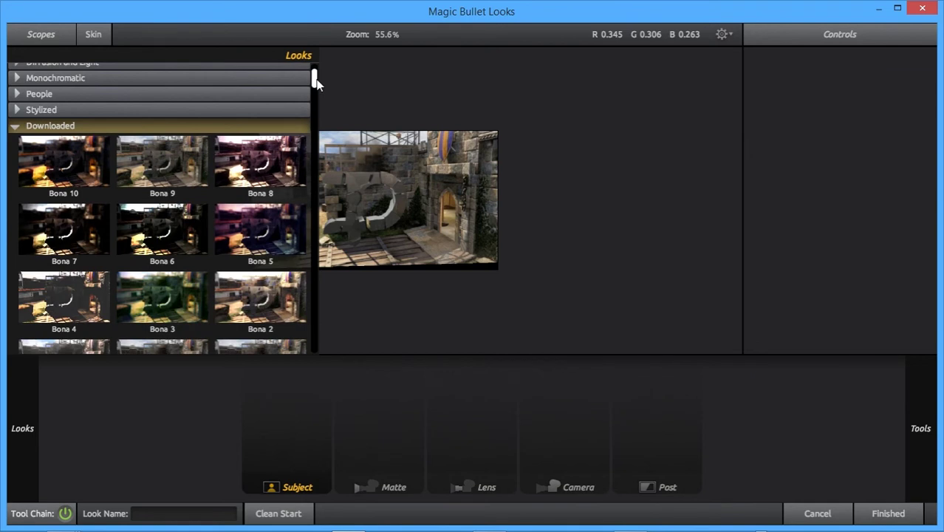
pyautogui.click(246, 297)
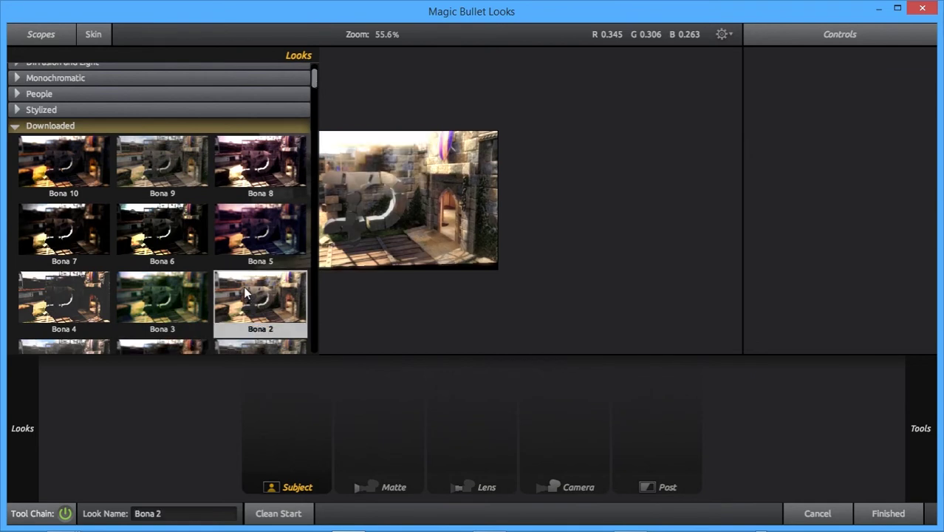
pyautogui.doubleClick(246, 290)
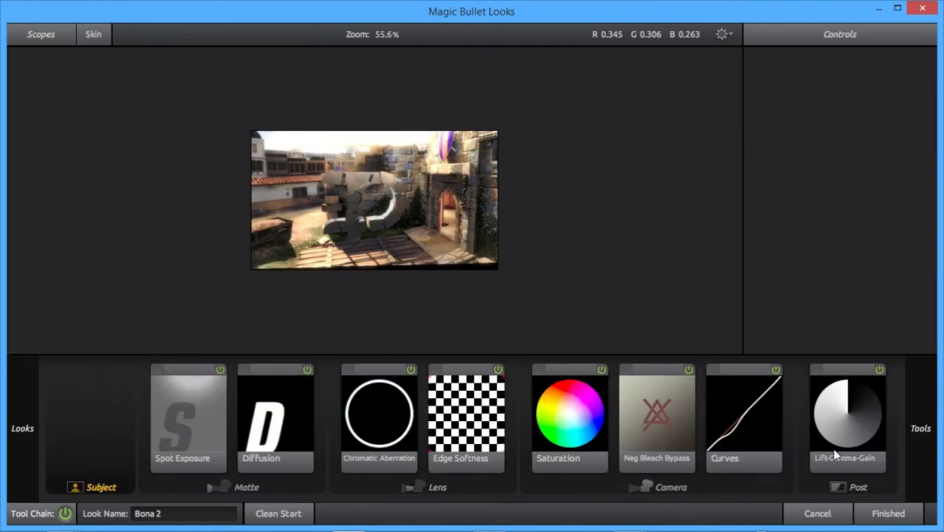
pyautogui.click(871, 512)
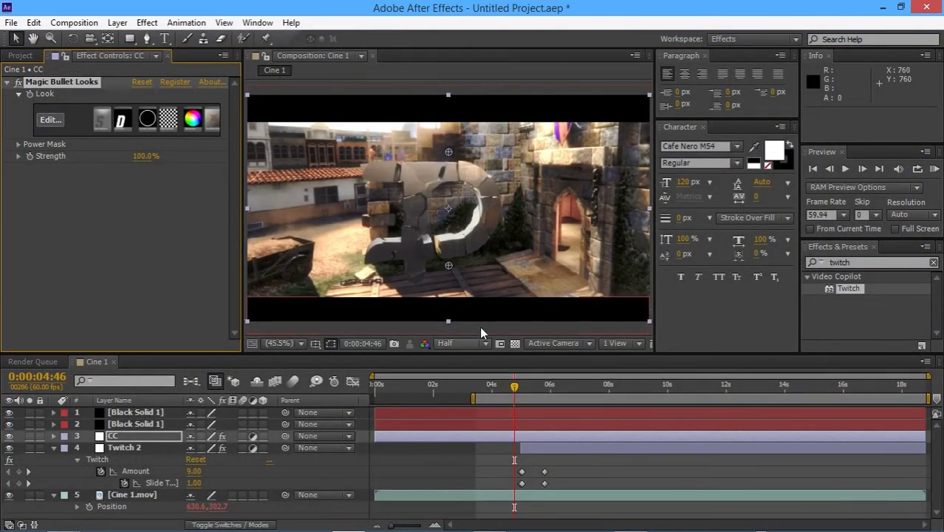
# Step: Set the composition preview resolution to Full and check the graded footage between 0:00:03:35 and 0:00:04:30
pyautogui.click(442, 345)
pyautogui.click(456, 381)
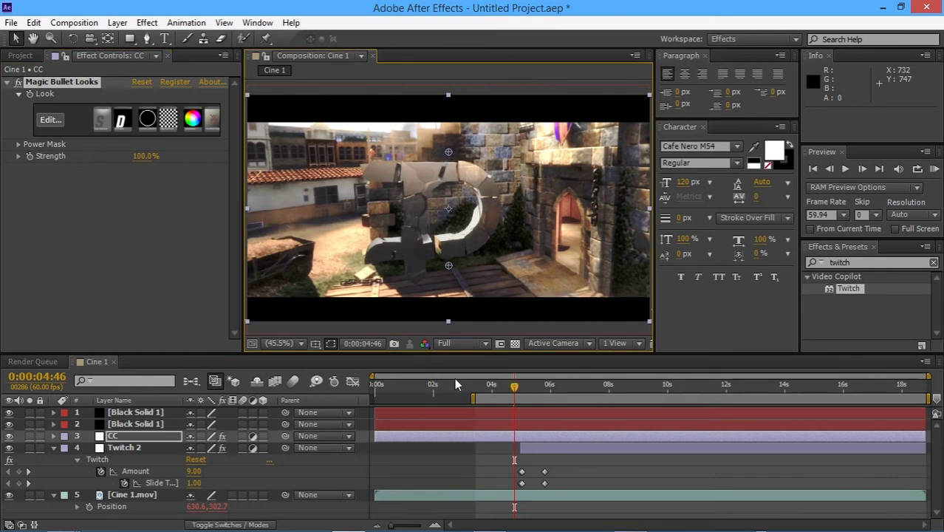
pyautogui.moveTo(514, 386); pyautogui.dragTo(479, 381)
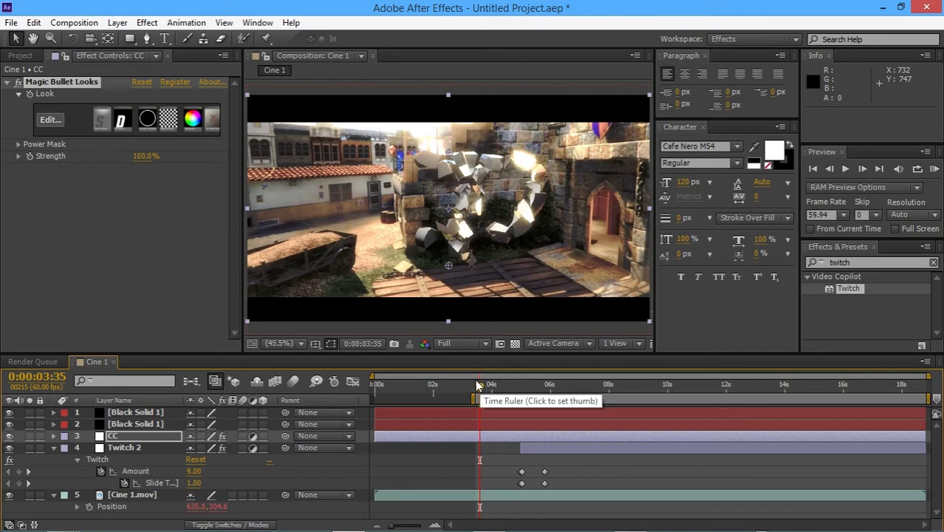
pyautogui.click(498, 388)
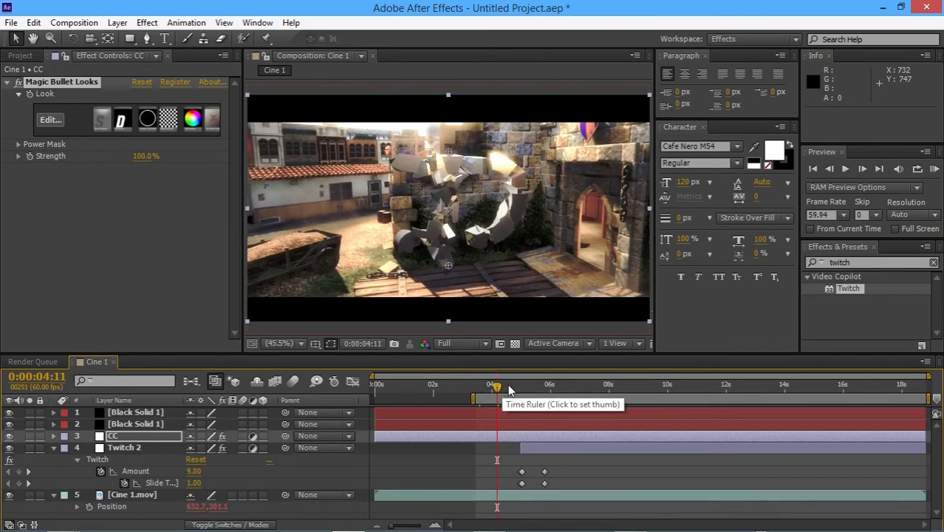
pyautogui.click(508, 388)
pyautogui.click(519, 388)
pyautogui.click(507, 386)
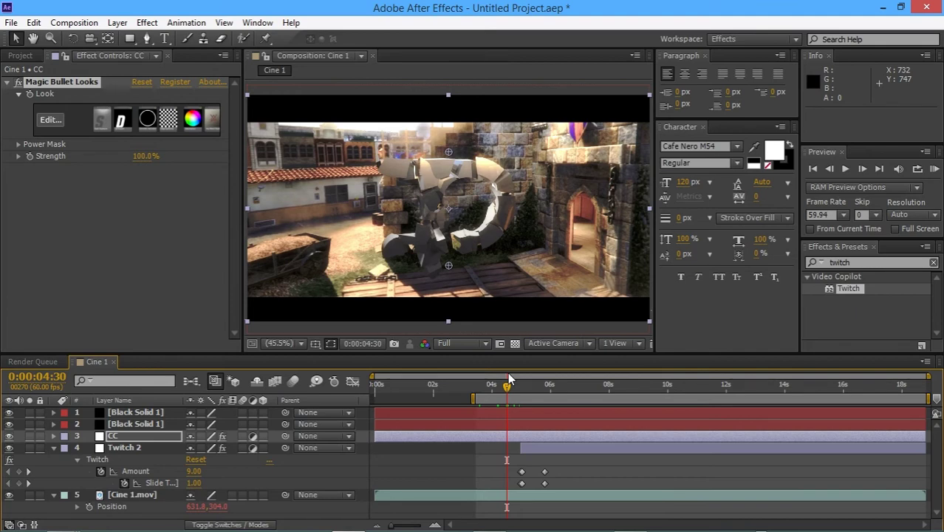
# Step: Reveal the CC layer's opacity and set it to 60%
pyautogui.press('t')
pyautogui.click(195, 448)
pyautogui.write('60')
pyautogui.press('Return')
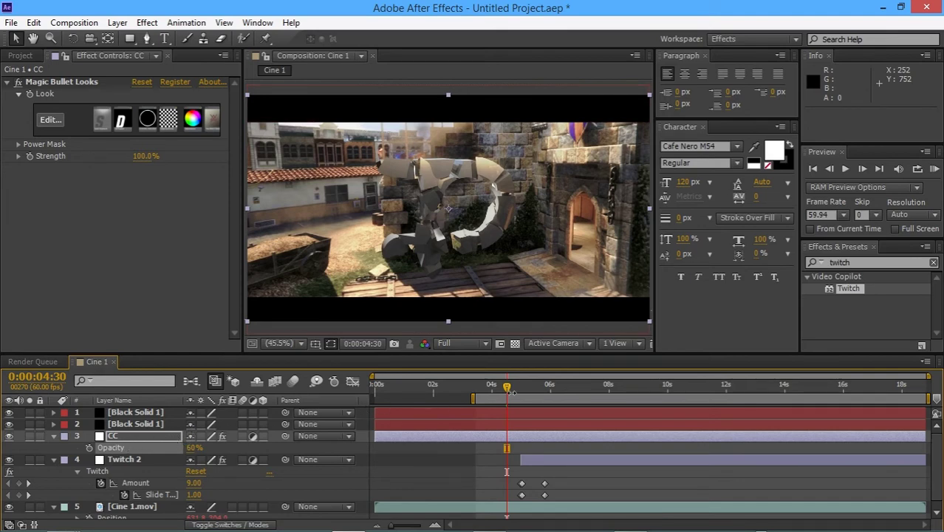
# Step: Go to 0:00:03:48 and add an opacity keyframe of 60% on the CC layer
pyautogui.moveTo(499, 388); pyautogui.dragTo(487, 389)
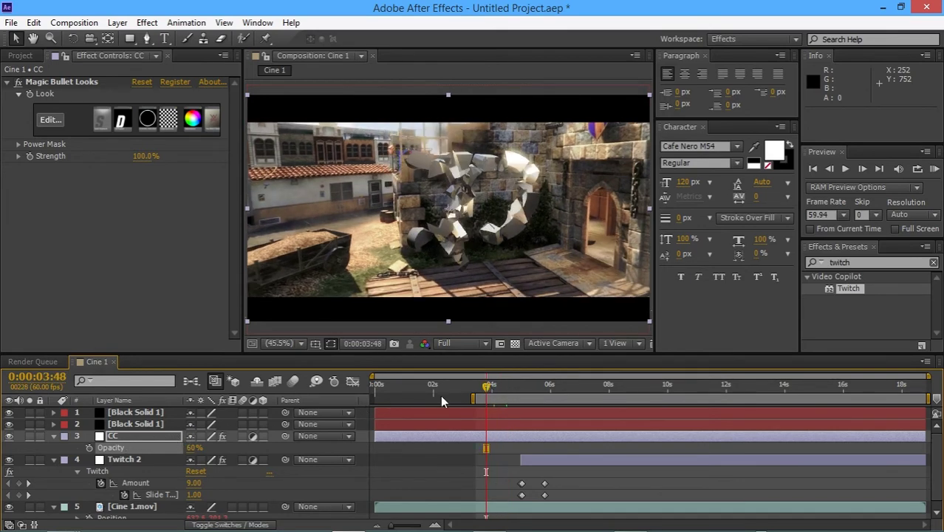
pyautogui.click(186, 448)
pyautogui.click(89, 448)
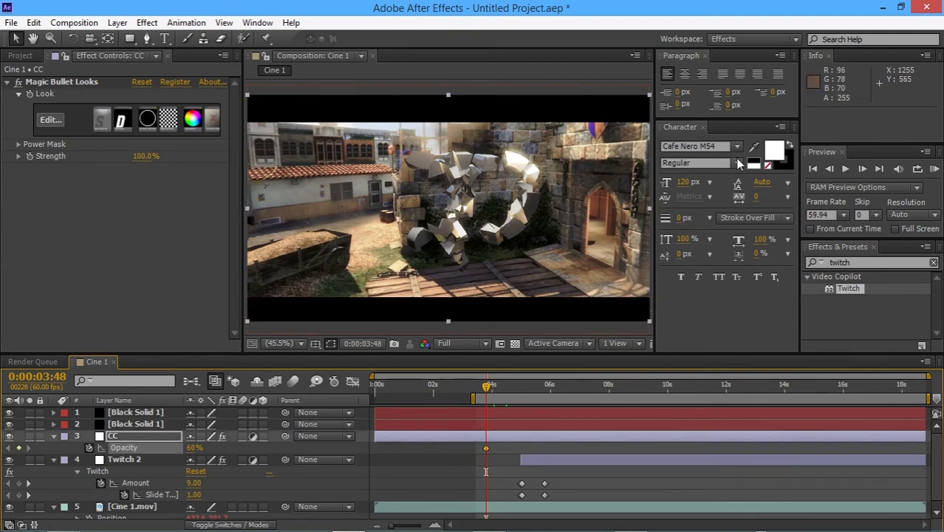
# Step: Advance eight frames to 0:00:03:56 and set the CC layer's opacity keyframe to 100%
pyautogui.click(863, 169)
pyautogui.click(863, 169)
pyautogui.click(863, 169)
pyautogui.click(863, 170)
pyautogui.click(863, 170)
pyautogui.click(863, 169)
pyautogui.click(864, 169)
pyautogui.click(863, 169)
pyautogui.click(194, 448)
pyautogui.write('100')
pyautogui.press('Return')
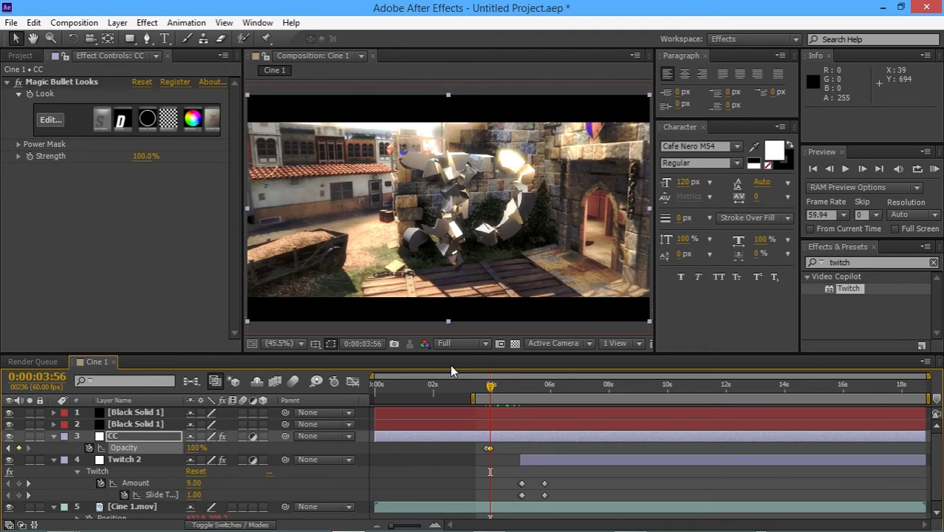
# Step: Try stacking a copy of the CC layer above the original and delete the copy
pyautogui.click(479, 440)
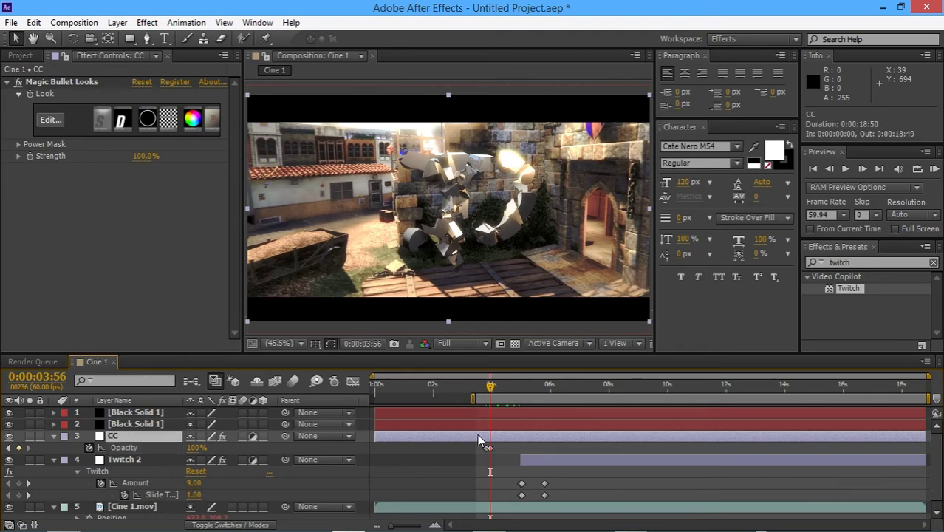
pyautogui.hotkey('ctrl', 'v')
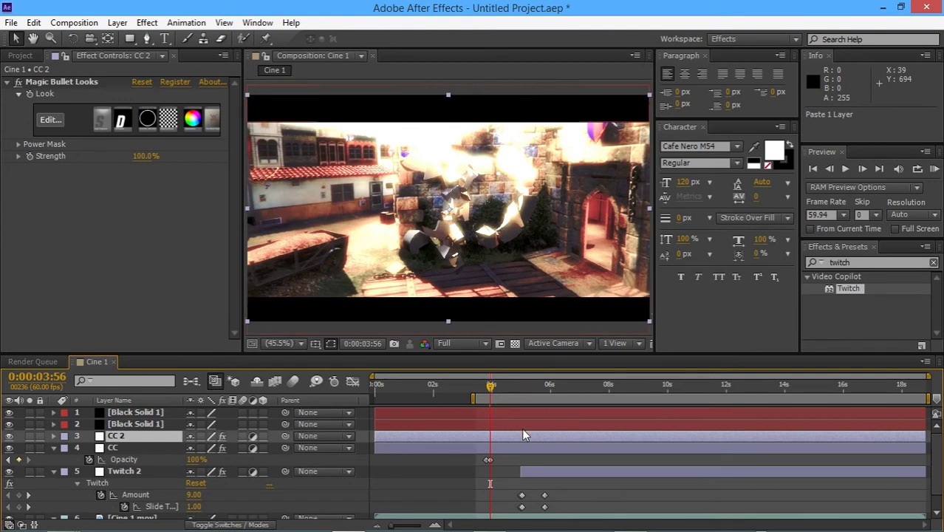
pyautogui.press('Delete')
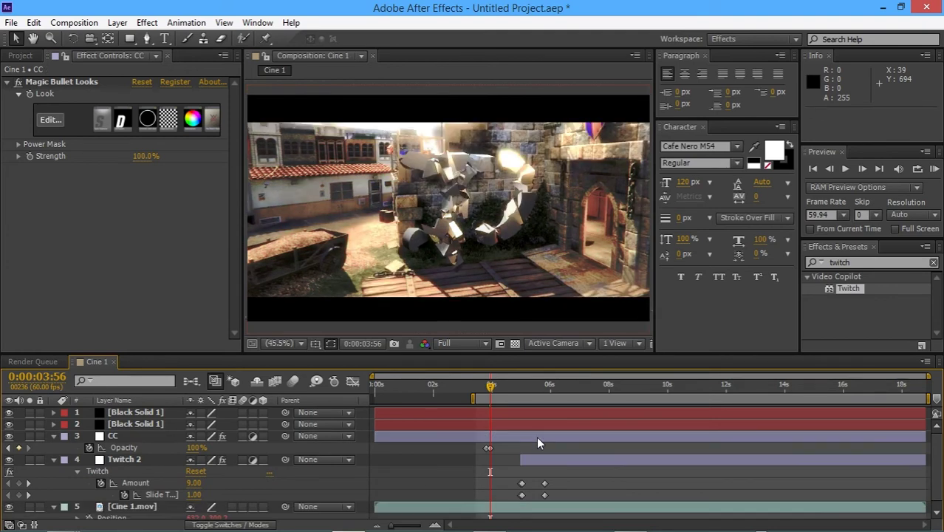
# Step: Scrub through the later part of the clip and back to 0:00:01:36 to review the color correction
pyautogui.moveTo(481, 384); pyautogui.dragTo(609, 386)
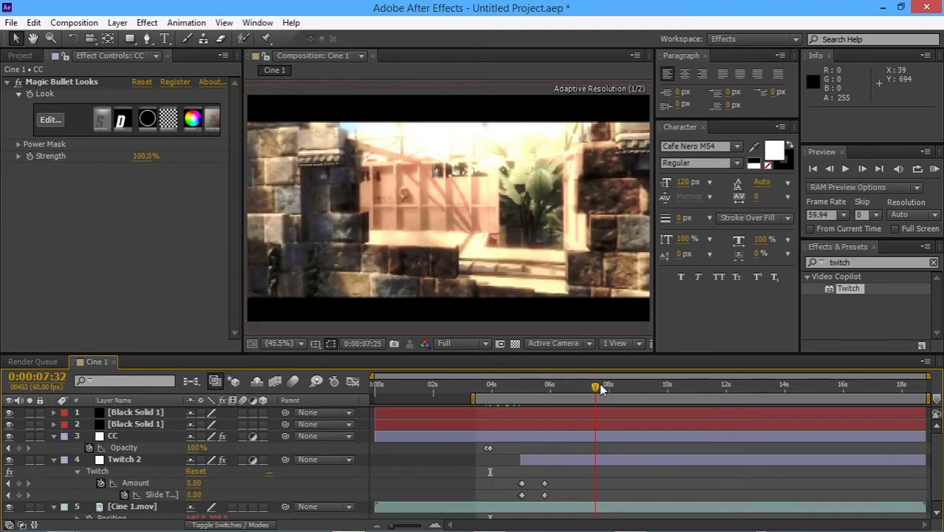
pyautogui.moveTo(493, 385); pyautogui.dragTo(422, 360)
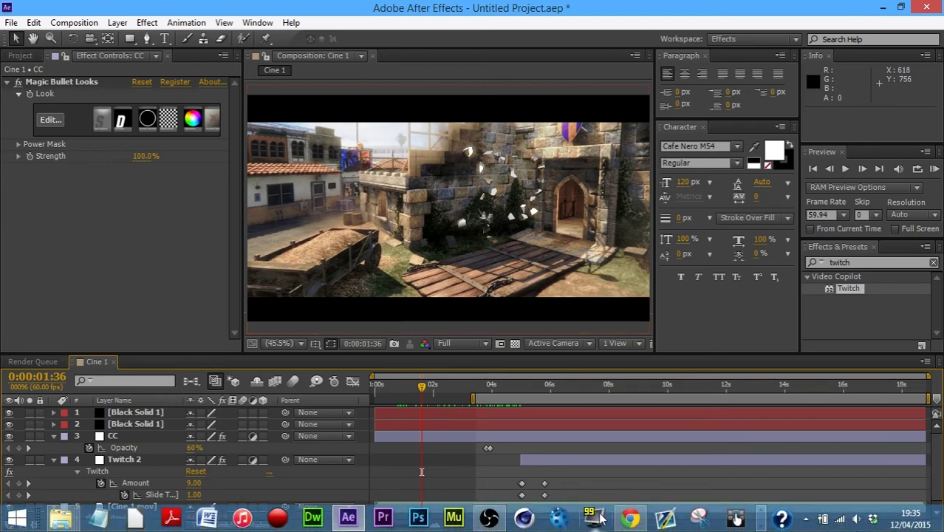
# Step: Switch to Chrome, open a new tab and view the gallery page of the Goliath Manifest website
pyautogui.click(627, 517)
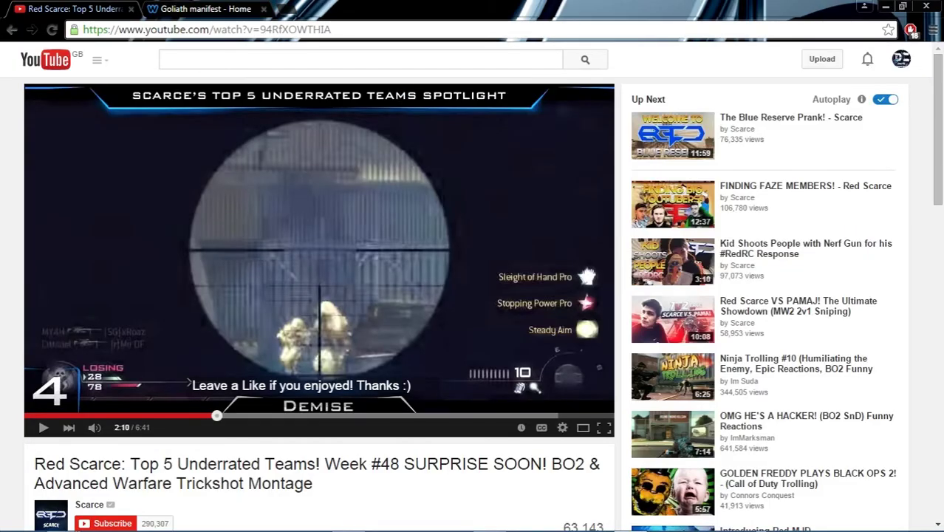
pyautogui.click(279, 9)
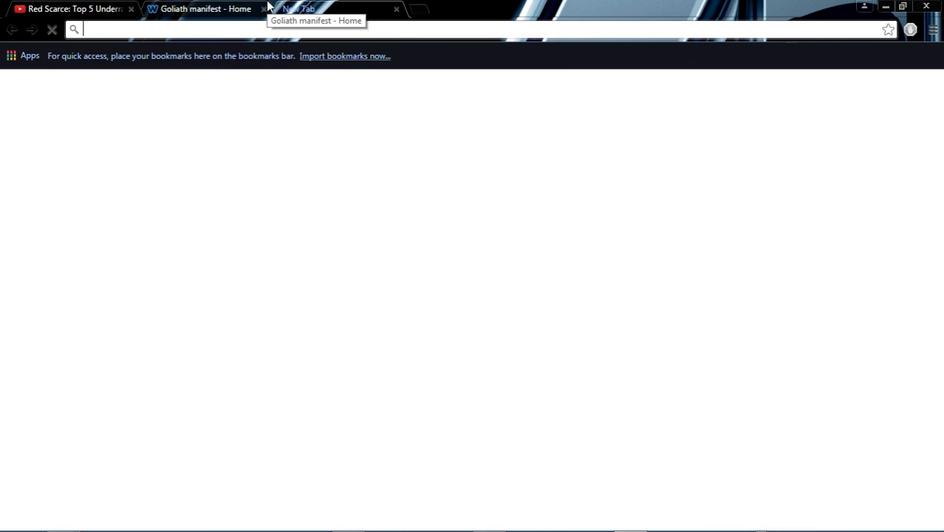
pyautogui.write('youtube.com')
pyautogui.click(205, 8)
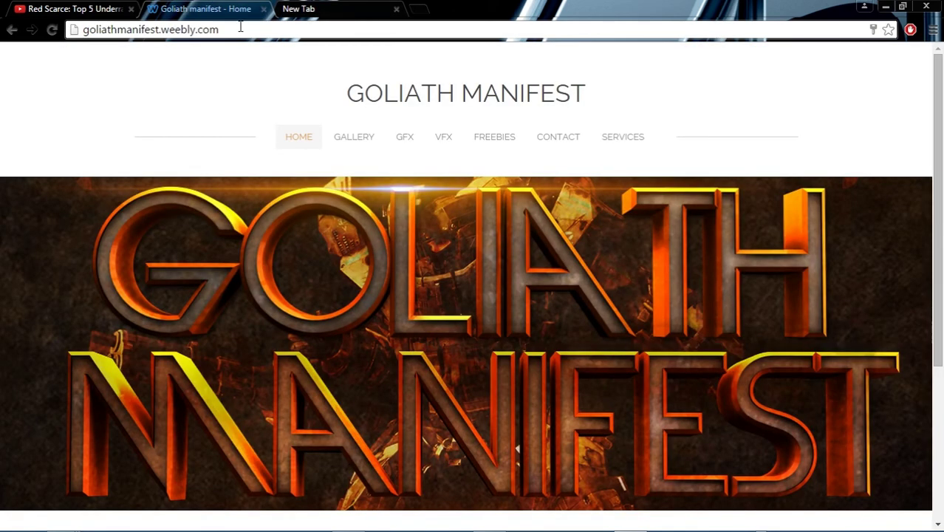
pyautogui.click(363, 138)
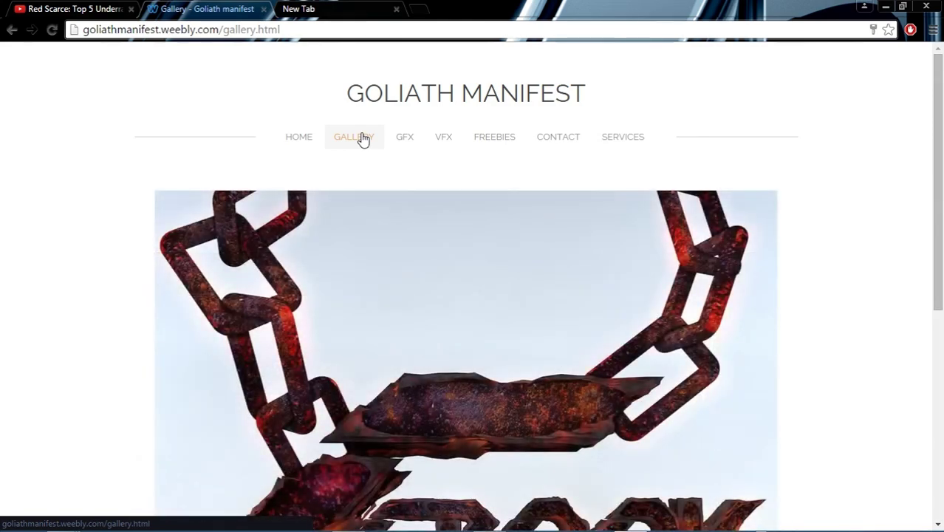
pyautogui.scroll(-5, 429, 183)
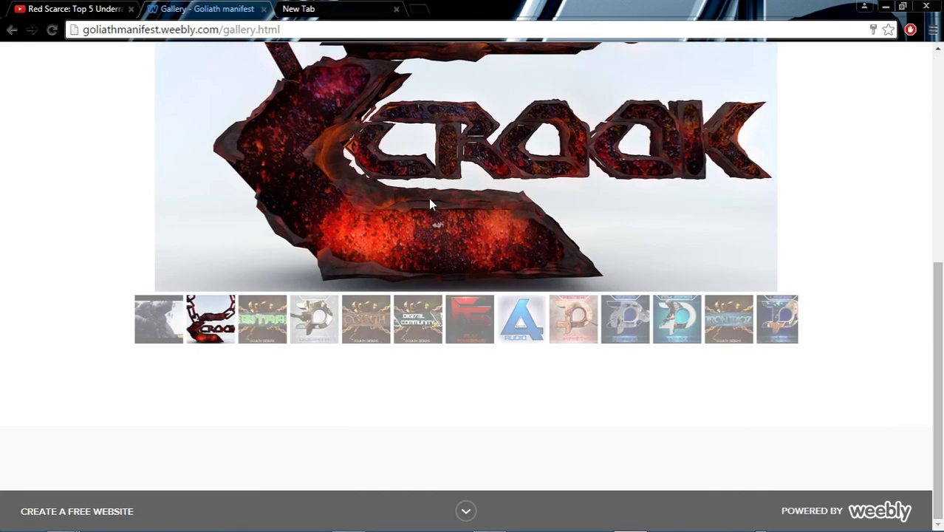
pyautogui.scroll(3, 430, 209)
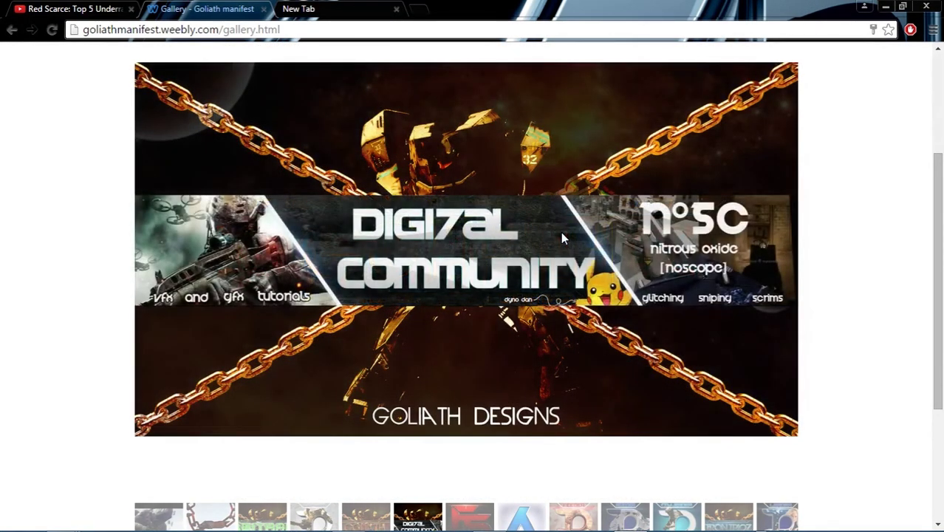
# Step: Close the YouTube video's tab in Chrome, and switch back to After Effects with the playhead at 0:00:02:46
pyautogui.click(321, 13)
pyautogui.click(207, 9)
pyautogui.click(85, 9)
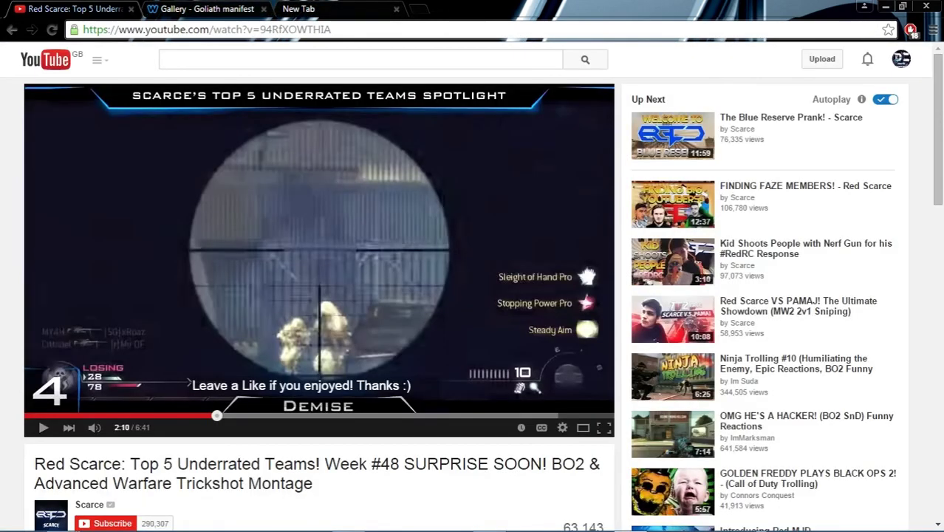
pyautogui.click(131, 9)
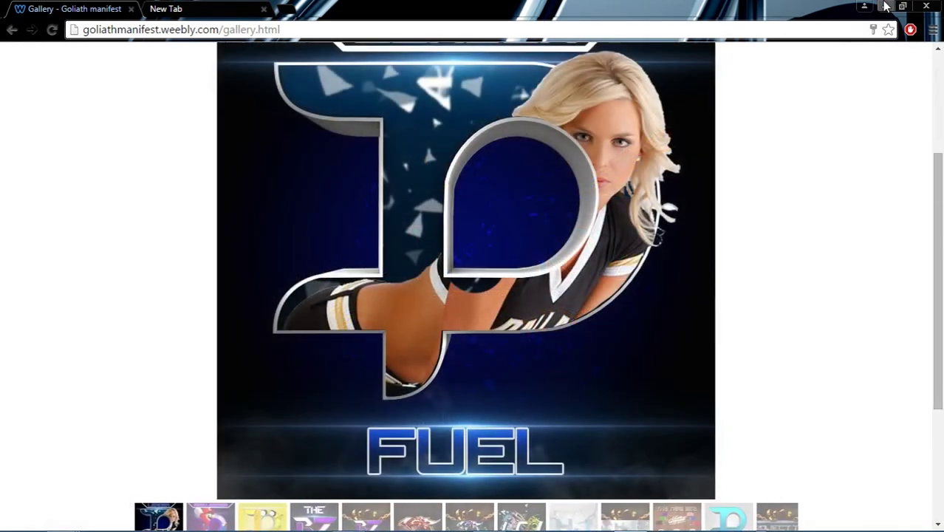
pyautogui.click(887, 6)
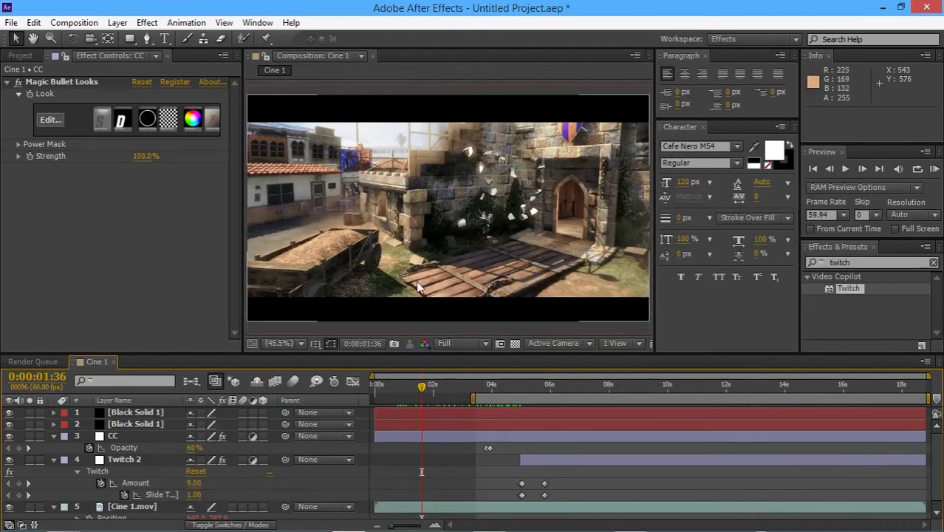
pyautogui.moveTo(431, 385); pyautogui.dragTo(457, 385)
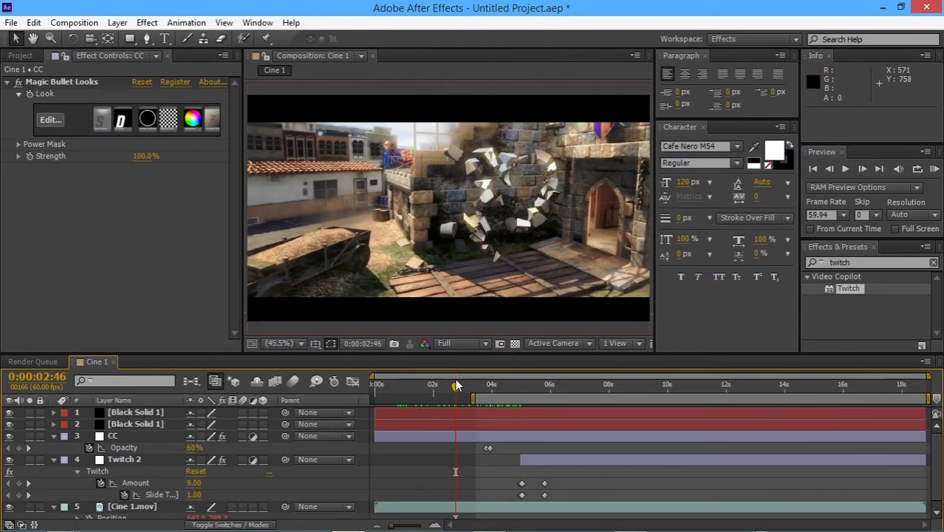